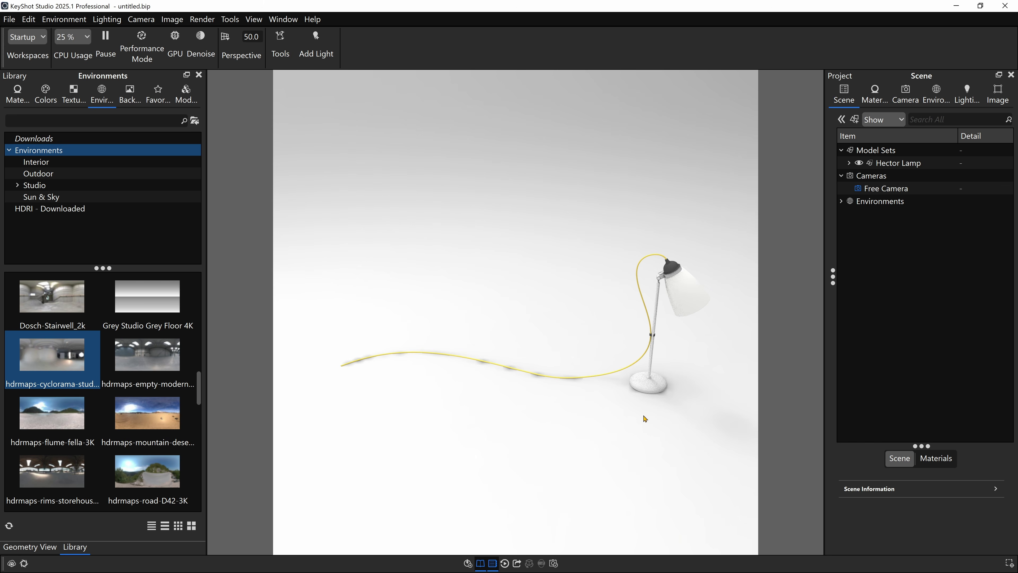
Add a cube at the scene origin as a marker and move the Hector Lamp along X to about 5.8 mm.
{"action": "key", "text": "ctrl+1"}
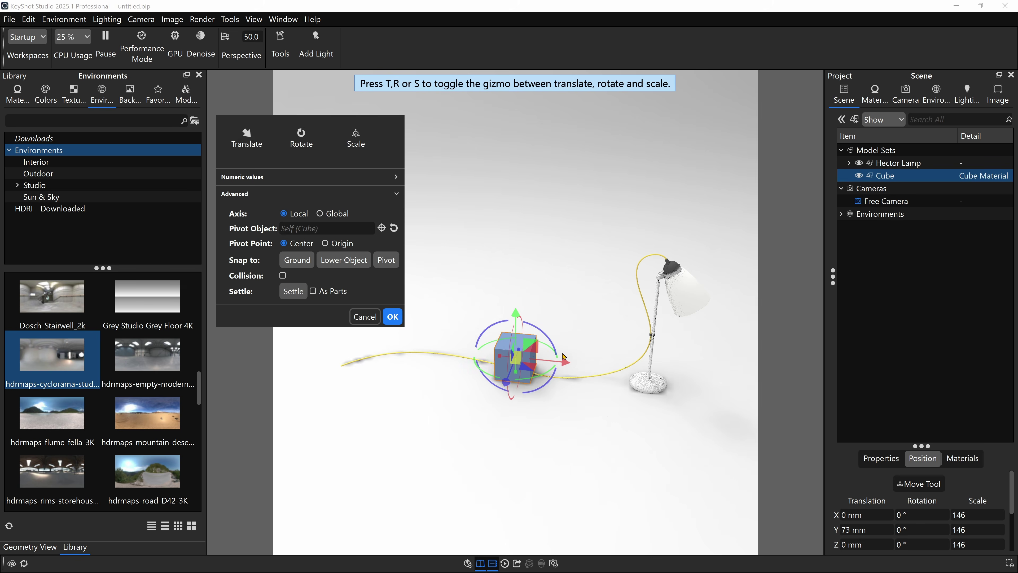
{"action": "left_click", "coordinate": [393, 317]}
{"action": "left_click", "coordinate": [893, 164]}
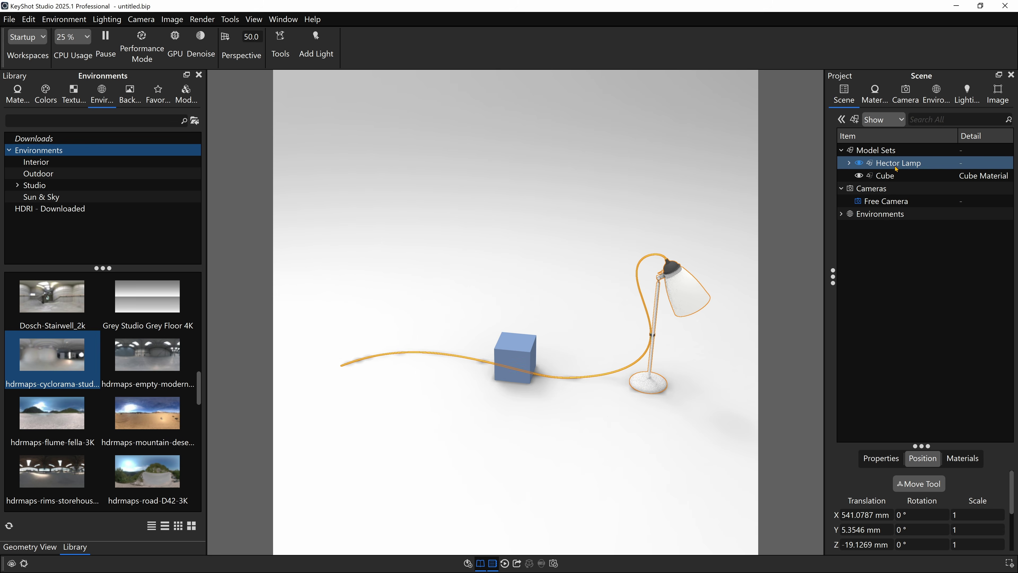
{"action": "key", "text": "ctrl+t"}
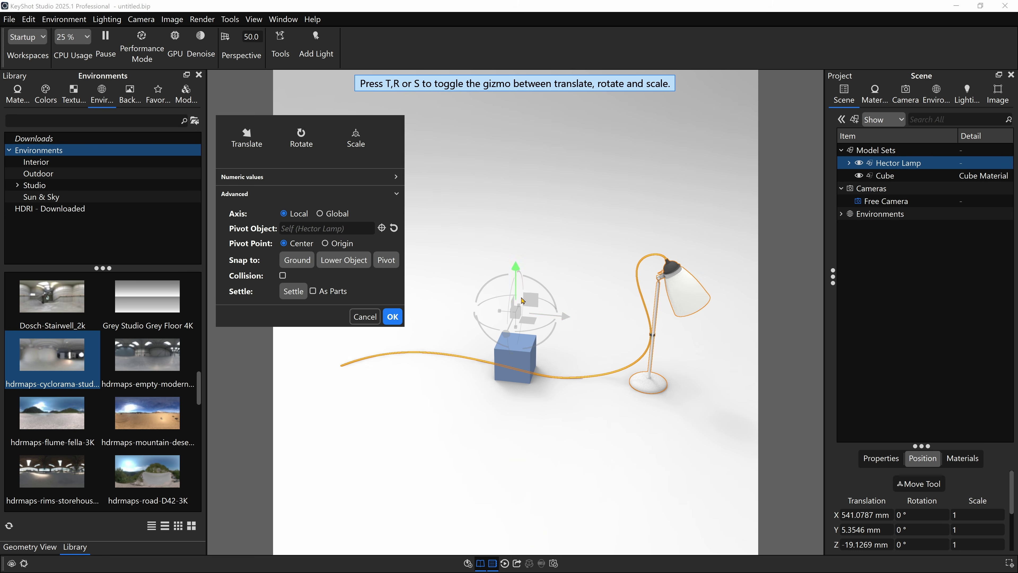
{"action": "left_click_drag", "start_coordinate": [567, 321], "coordinate": [430, 308]}
{"action": "left_click", "coordinate": [393, 317]}
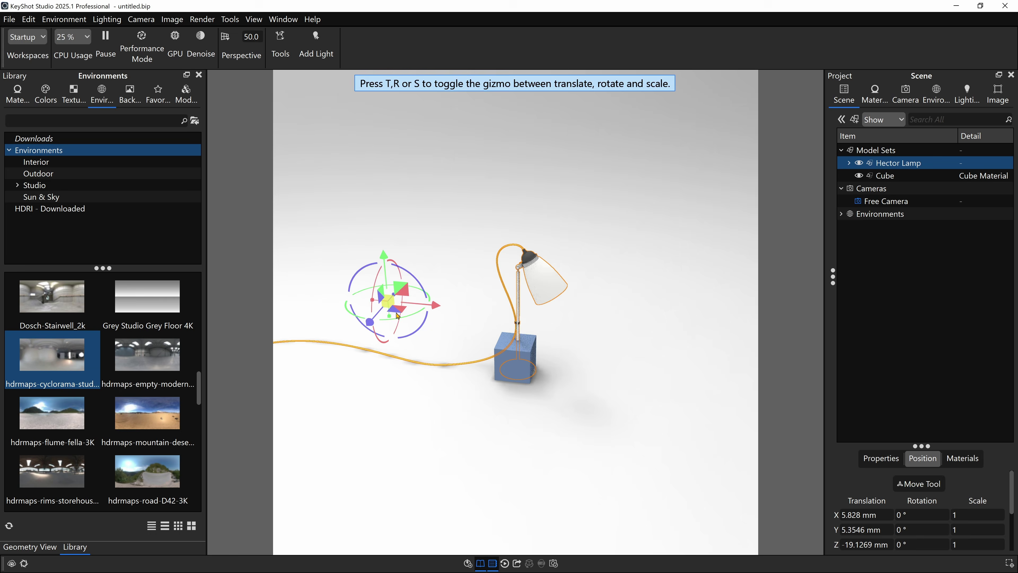
Delete the cube from the scene.
{"action": "left_click", "coordinate": [885, 175]}
{"action": "right_click", "coordinate": [885, 176]}
{"action": "left_click", "coordinate": [875, 465]}
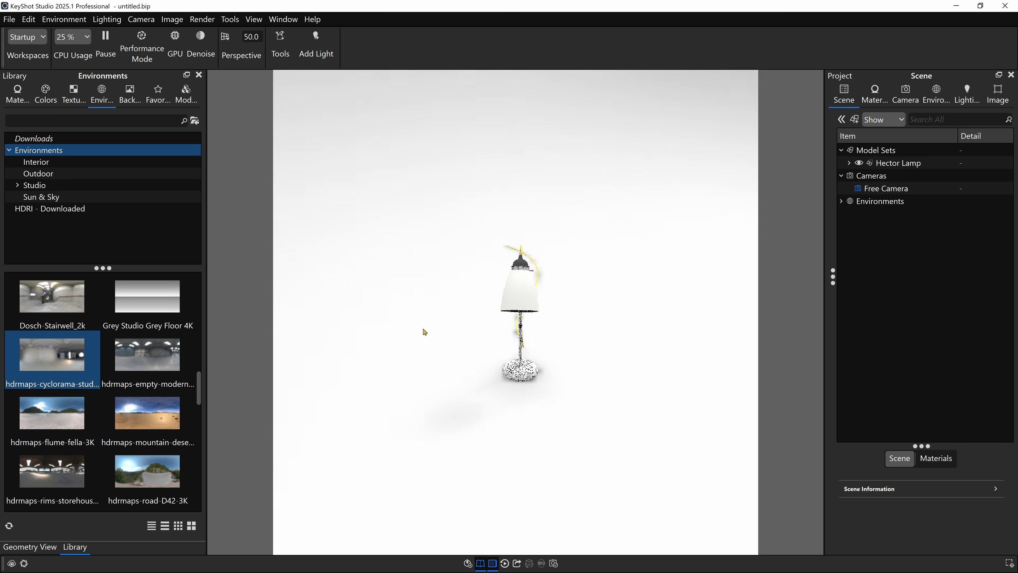
{"action": "scroll", "coordinate": [441, 312], "scroll_direction": "up", "scroll_amount": 10}
{"action": "left_click_drag", "start_coordinate": [467, 272], "coordinate": [313, 305]}
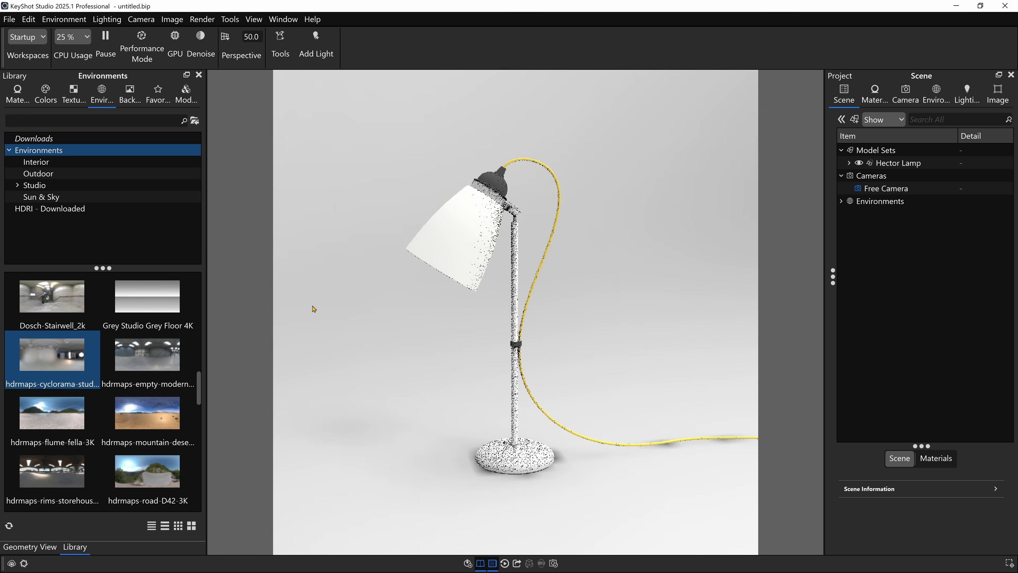
Examine the lamp reference photos in ImageGlass, comparing how the shade looks lit and unlit.
{"action": "left_click_drag", "start_coordinate": [1017, 50], "coordinate": [236, 48]}
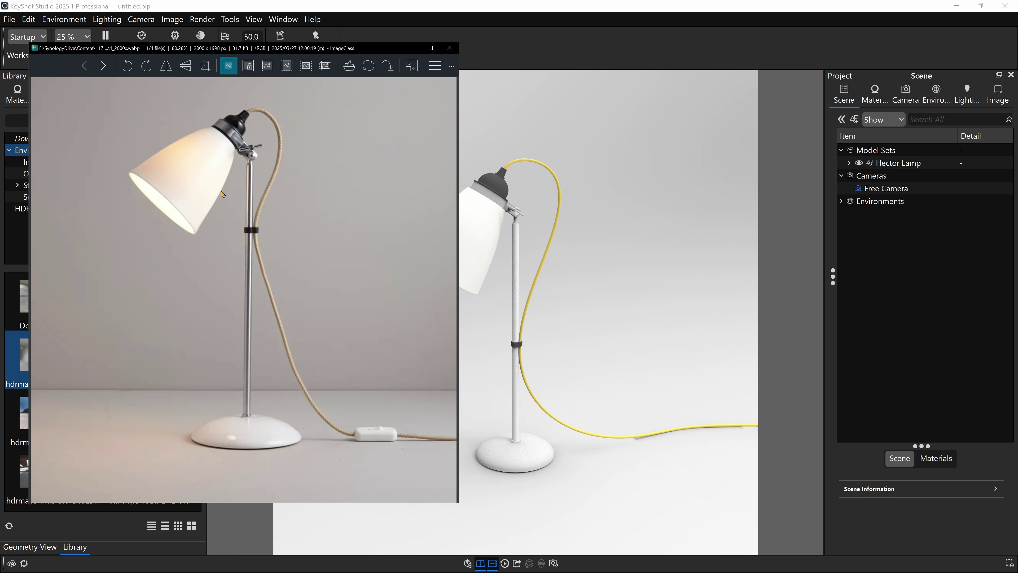
{"action": "left_click", "coordinate": [84, 65]}
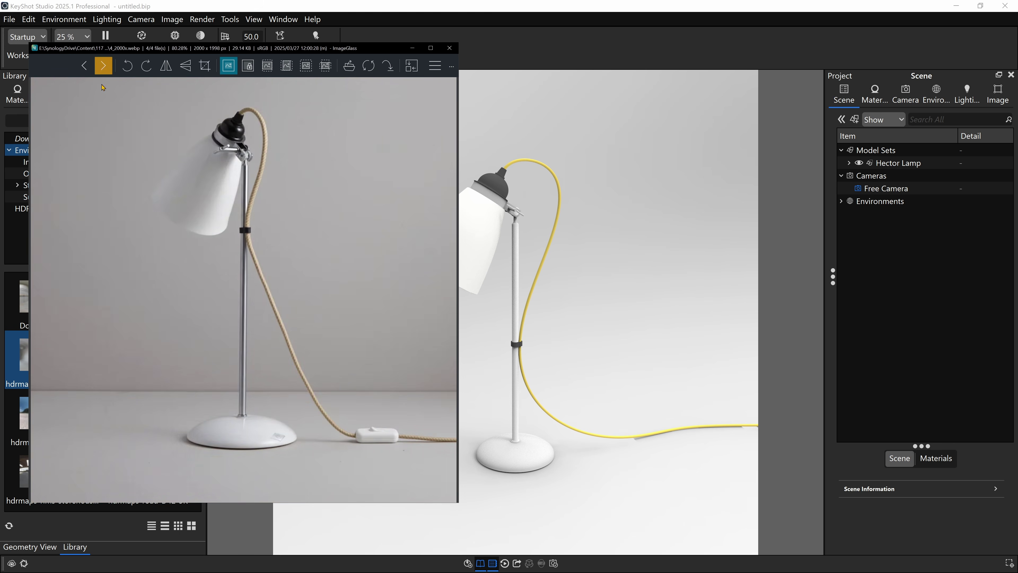
{"action": "left_click", "coordinate": [106, 71]}
{"action": "left_click", "coordinate": [106, 71]}
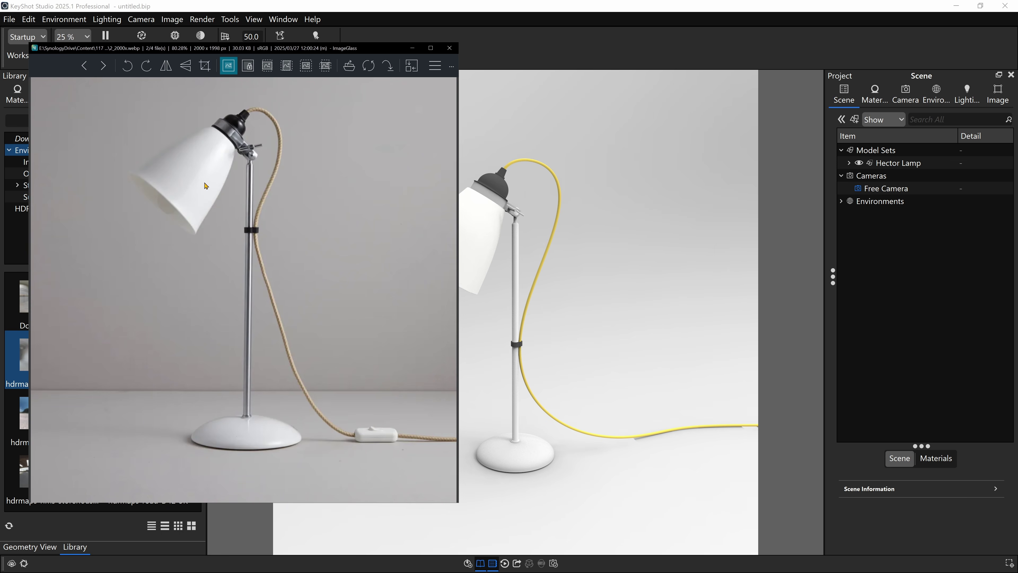
{"action": "left_click", "coordinate": [84, 65]}
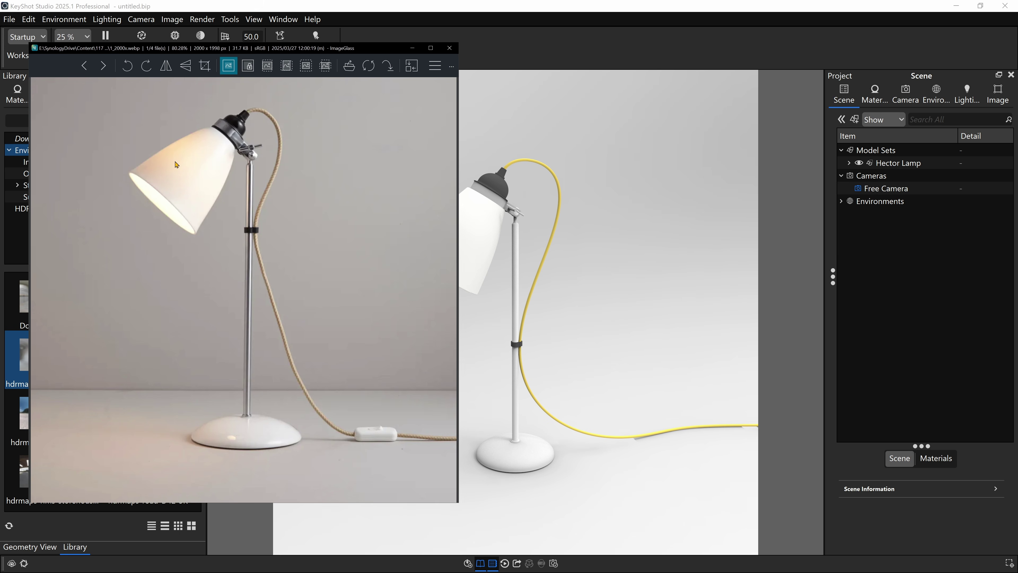
{"action": "key", "text": "Escape"}
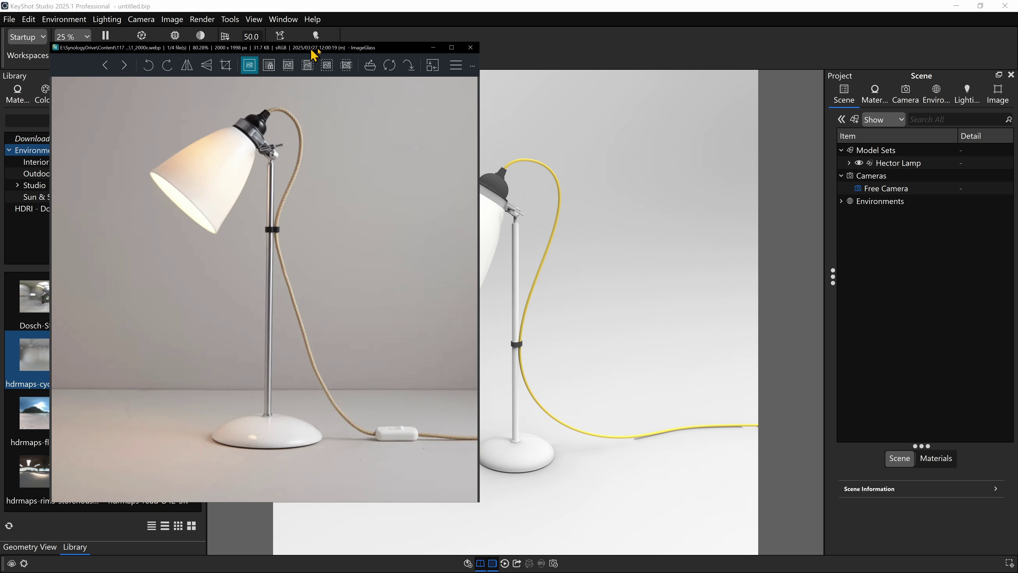
Change the lamp shade's material type to Translucent.
{"action": "double_click", "coordinate": [481, 227]}
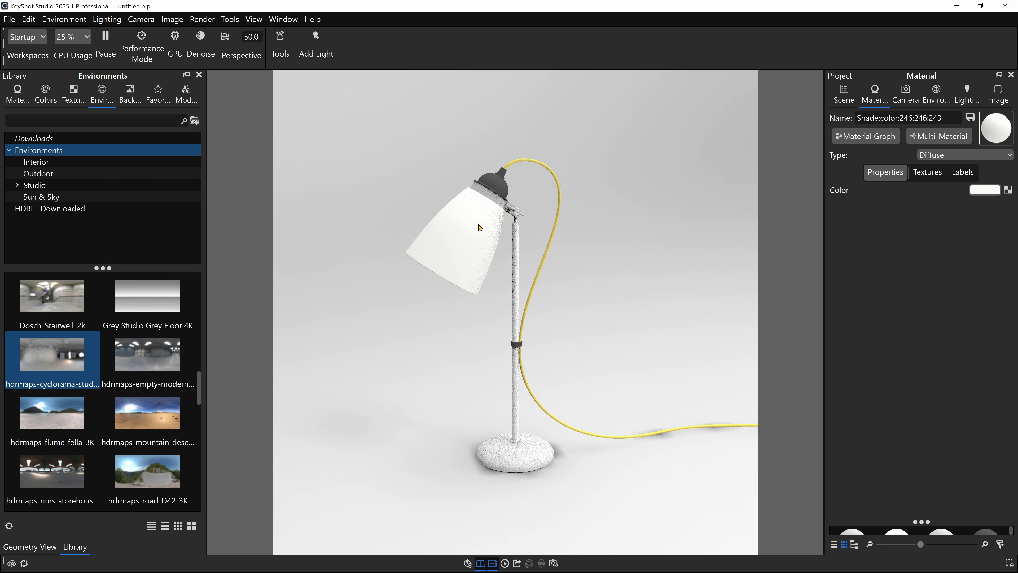
{"action": "left_click", "coordinate": [927, 156]}
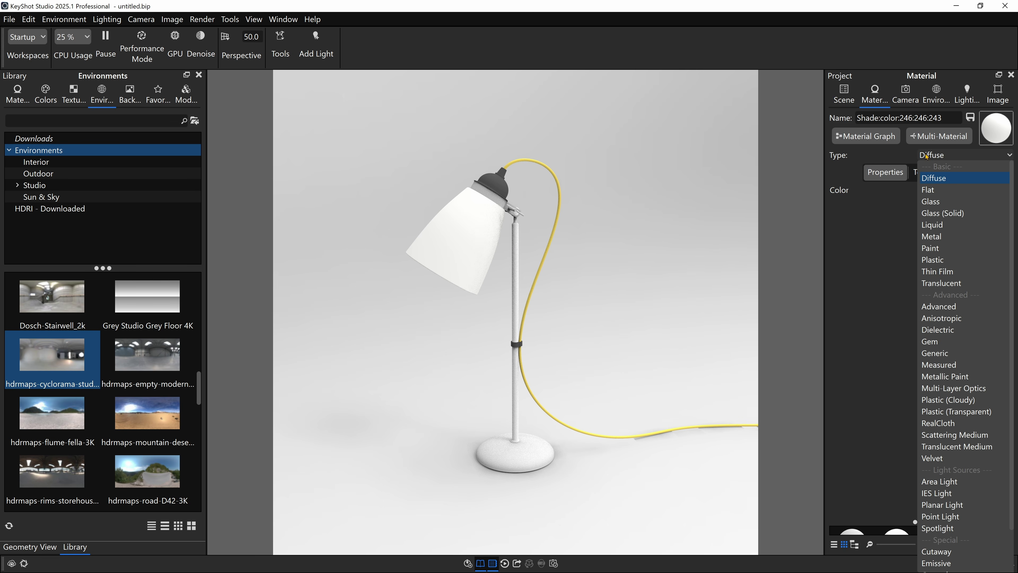
{"action": "left_click", "coordinate": [941, 283]}
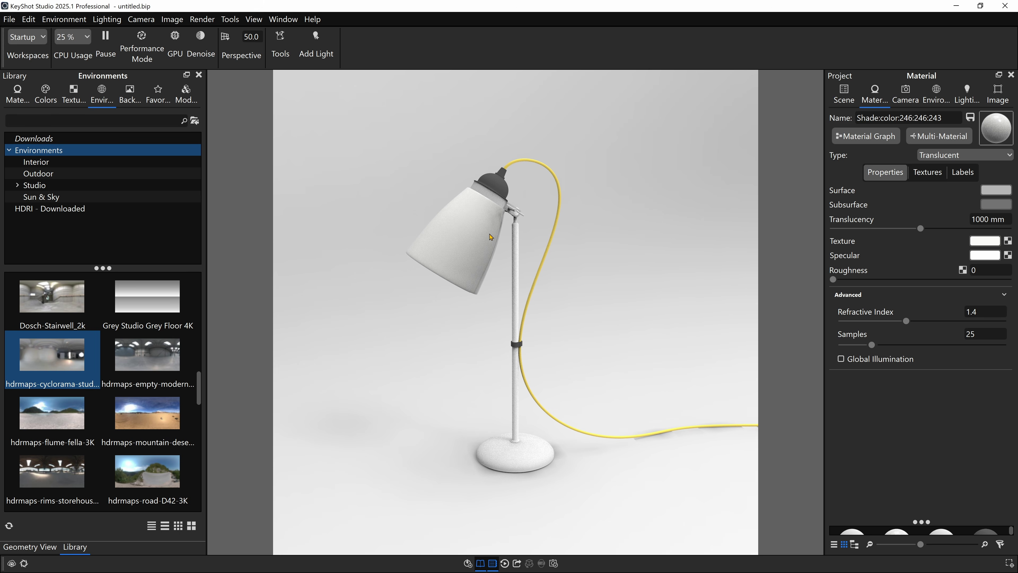
{"action": "scroll", "coordinate": [490, 238], "scroll_direction": "up", "scroll_amount": 2}
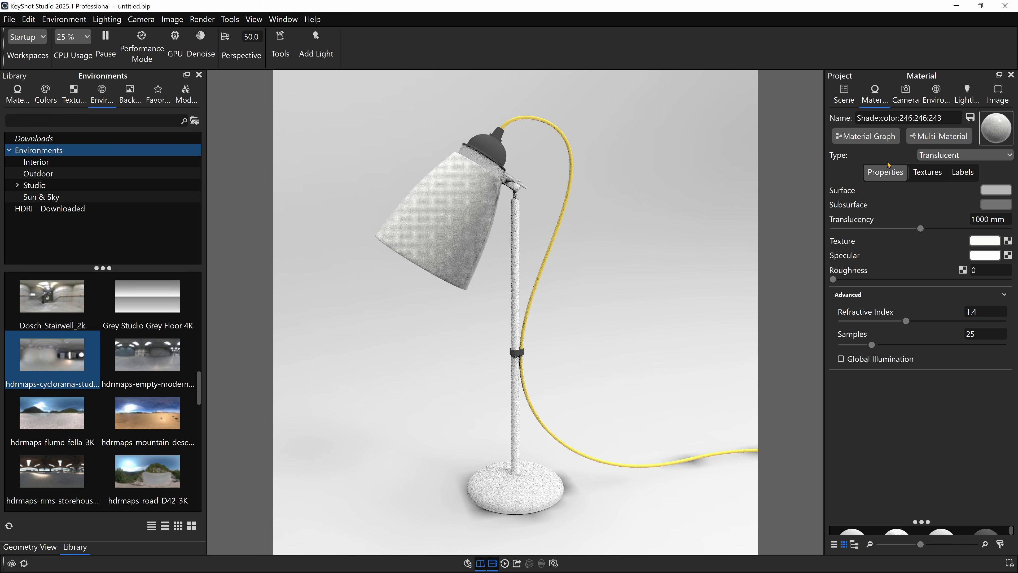
Switch the lighting preset to Product.
{"action": "left_click", "coordinate": [968, 98]}
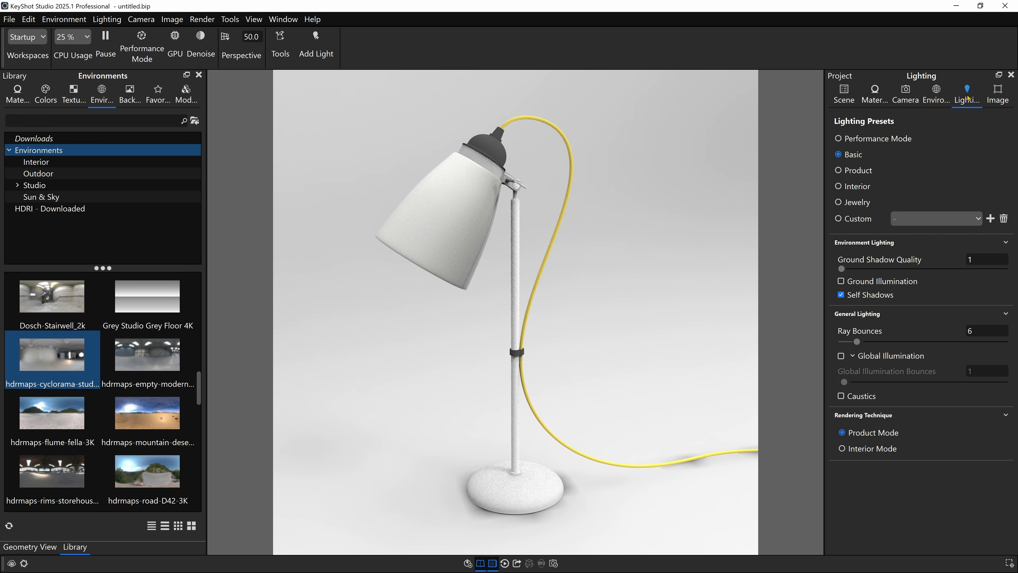
{"action": "left_click", "coordinate": [854, 170]}
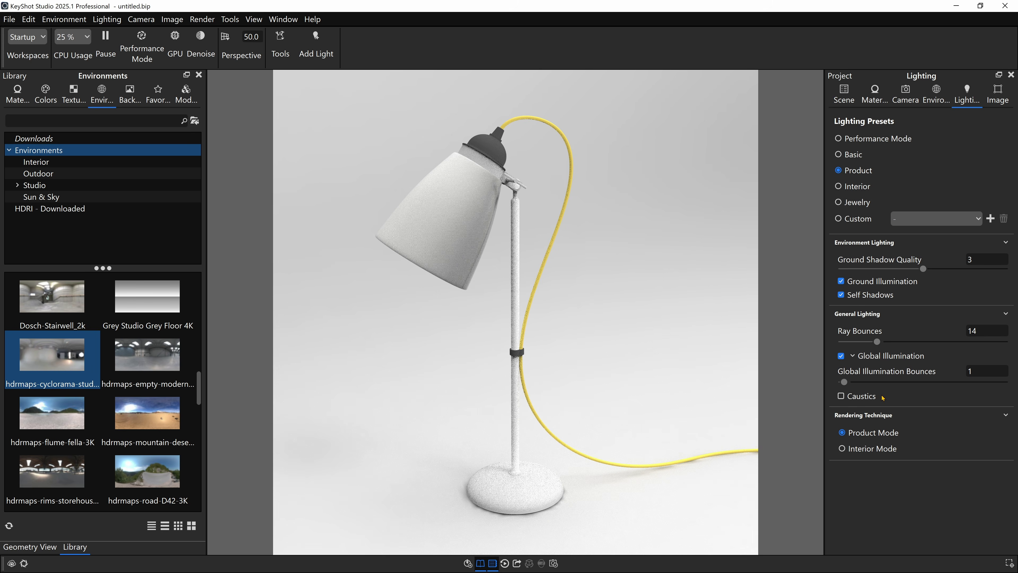
{"action": "left_click", "coordinate": [844, 94]}
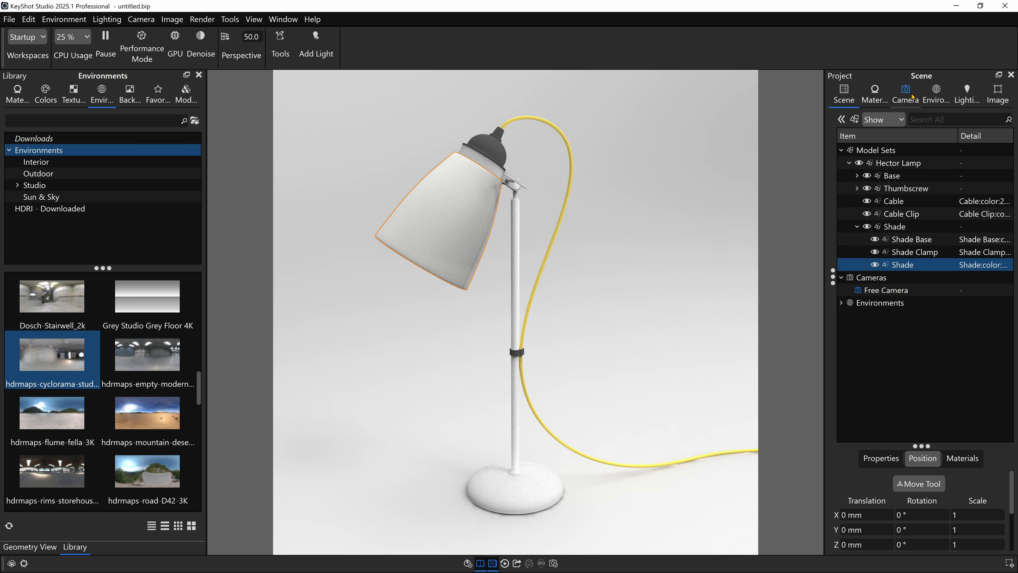
Light the scene with the hdrmaps cyclorama studio environment and use a light grey colour as the background.
{"action": "left_click", "coordinate": [936, 94]}
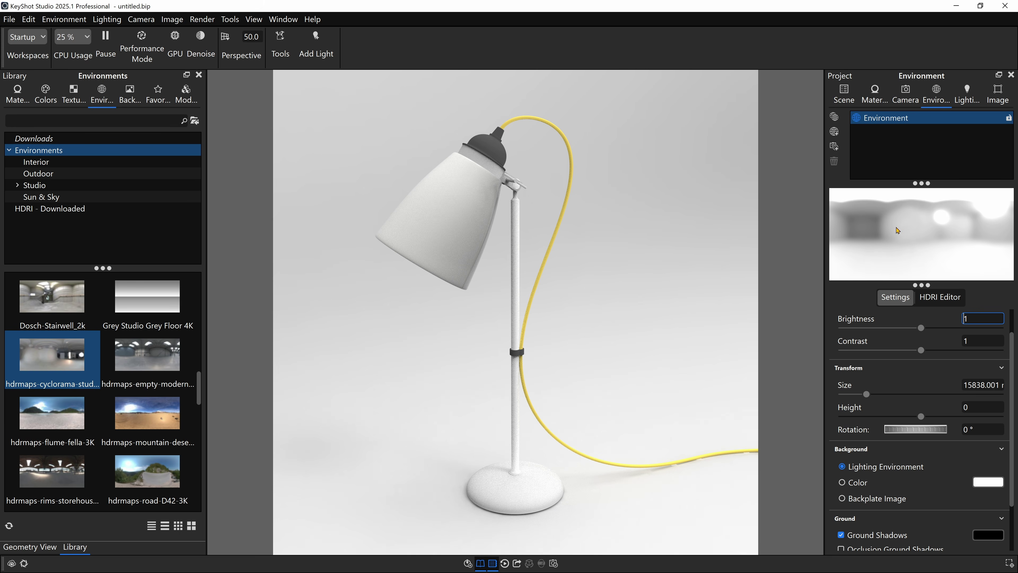
{"action": "double_click", "coordinate": [54, 364]}
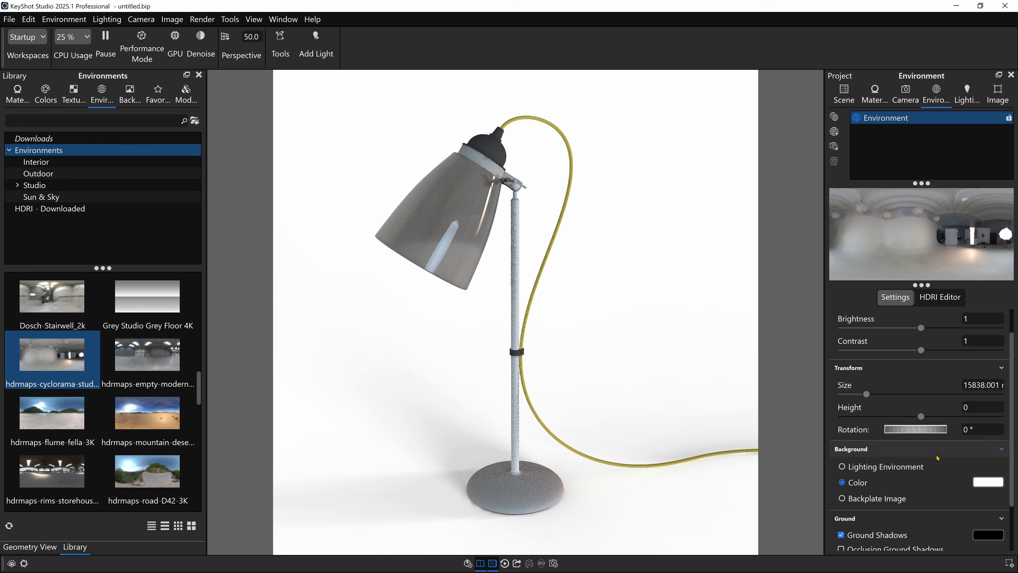
{"action": "left_click", "coordinate": [988, 481]}
{"action": "left_click_drag", "start_coordinate": [874, 317], "coordinate": [874, 306]}
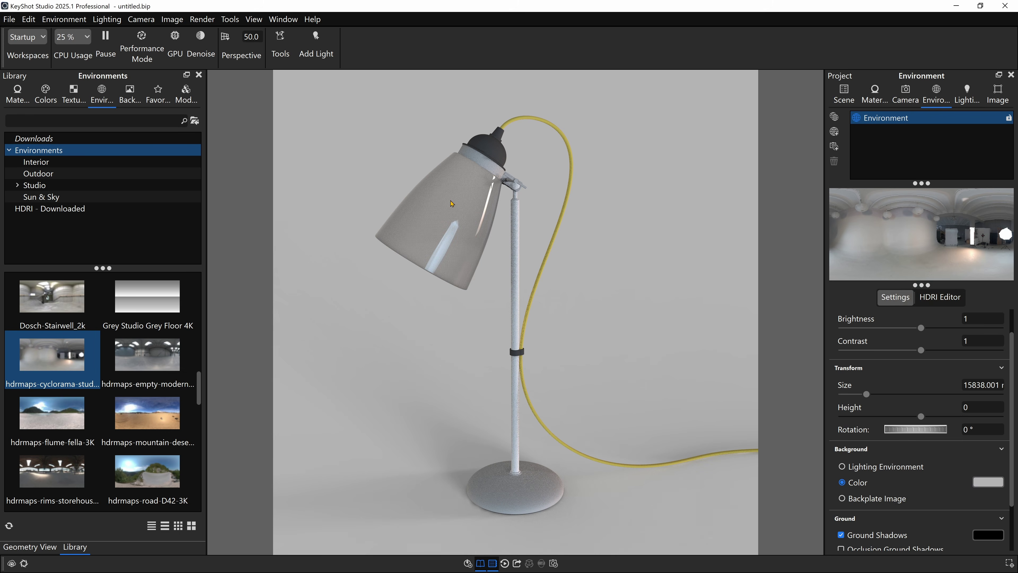
Try a translucency of 1 mm on the lamp shade's material.
{"action": "double_click", "coordinate": [455, 200]}
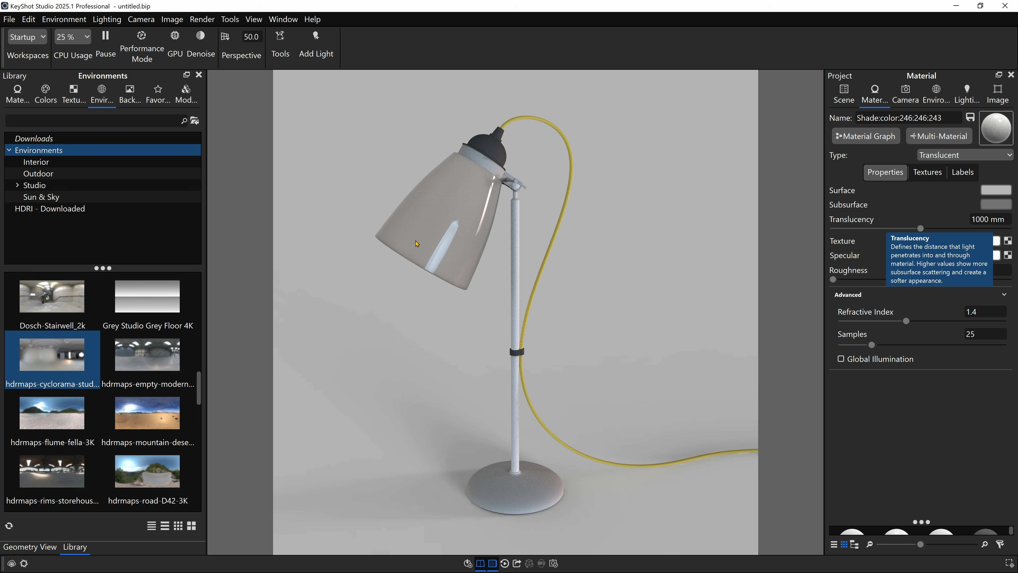
{"action": "scroll", "coordinate": [467, 276], "scroll_direction": "up", "scroll_amount": 5}
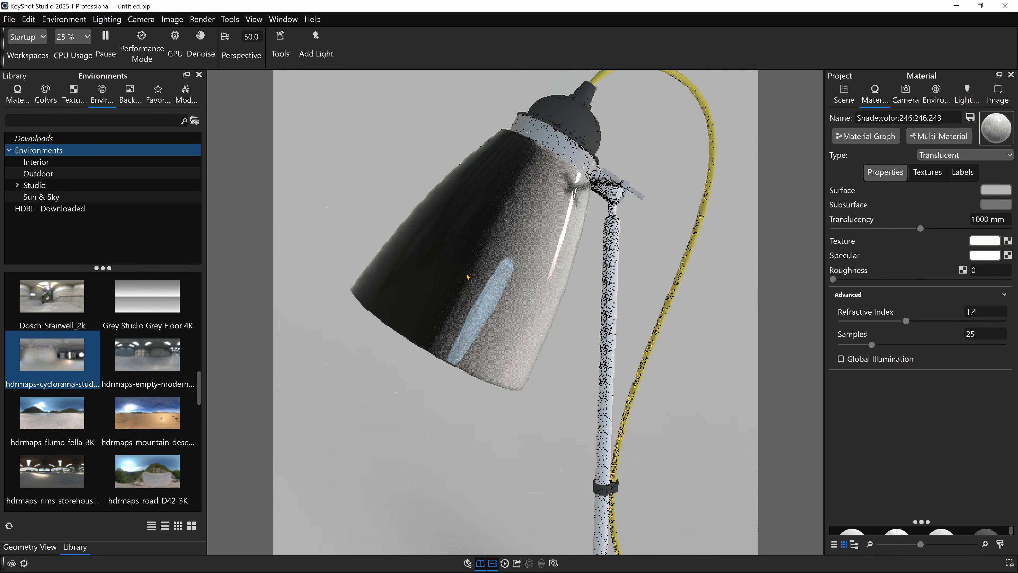
{"action": "scroll", "coordinate": [467, 277], "scroll_direction": "up", "scroll_amount": 1}
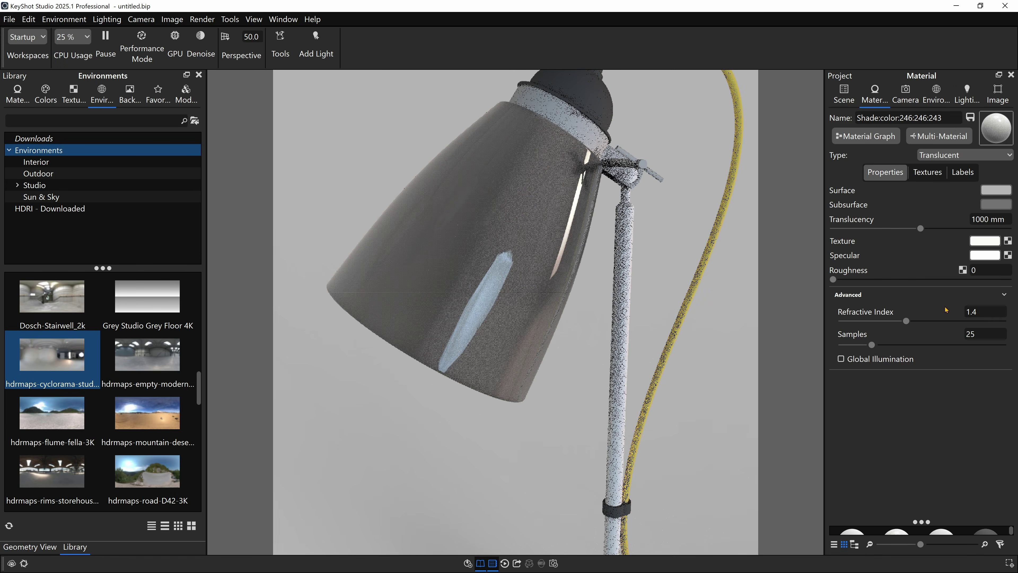
{"action": "double_click", "coordinate": [980, 219]}
{"action": "type", "text": "1"}
{"action": "key", "text": "Return"}
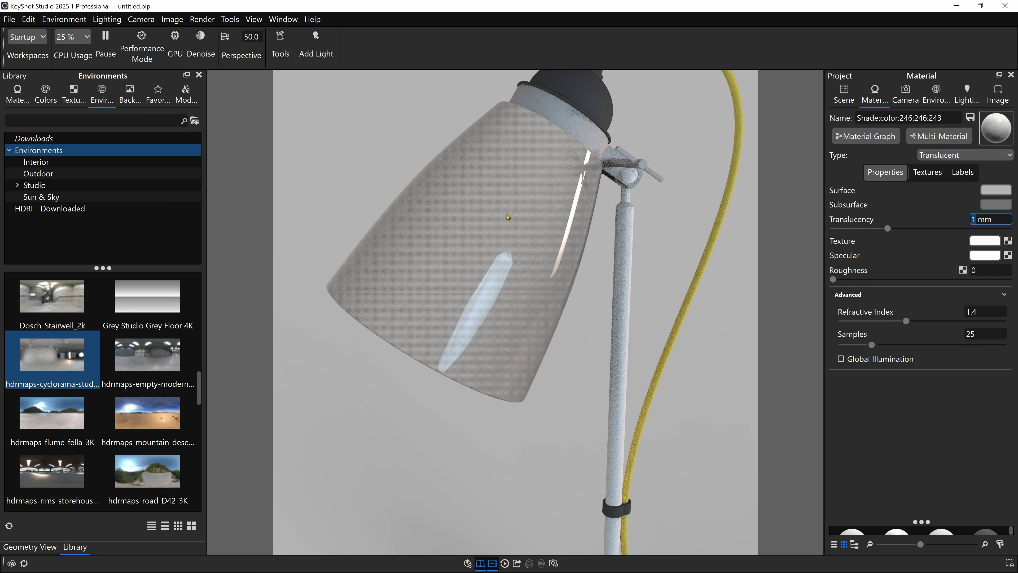
Set the shade material's translucency to 100 mm and enable its Global Illumination option.
{"action": "type", "text": "100"}
{"action": "key", "text": "Return"}
{"action": "left_click_drag", "start_coordinate": [447, 230], "coordinate": [493, 241]}
{"action": "left_click", "coordinate": [841, 359]}
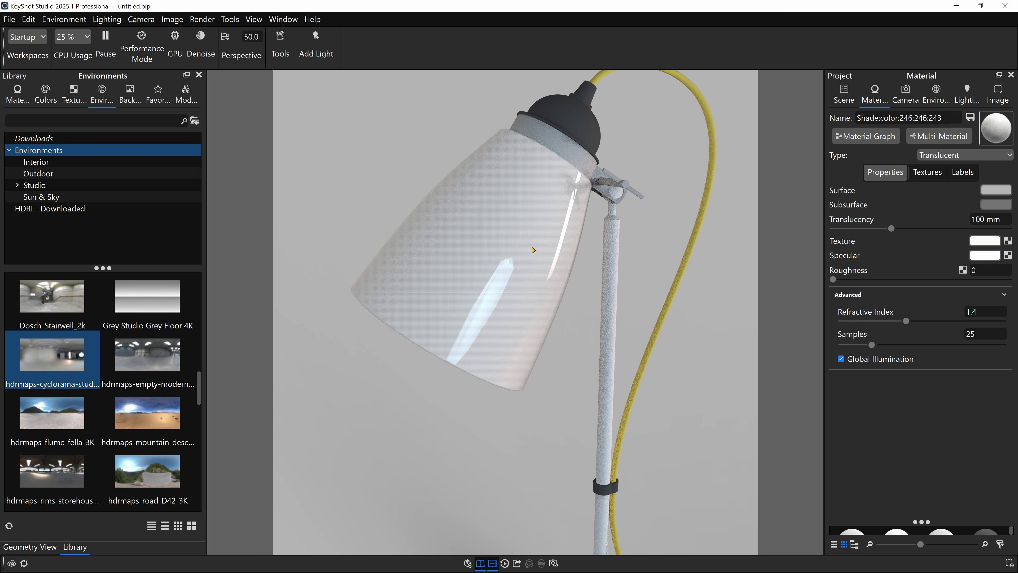
Darken the shade material's surface colour to a mid grey with 51% value (828282).
{"action": "left_click", "coordinate": [1002, 193]}
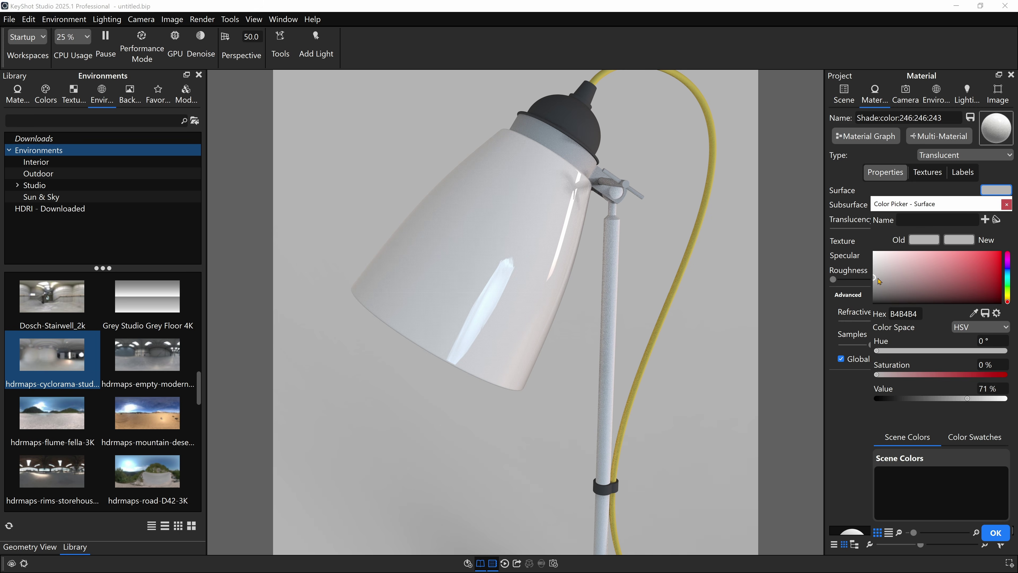
{"action": "left_click_drag", "start_coordinate": [875, 279], "coordinate": [871, 282]}
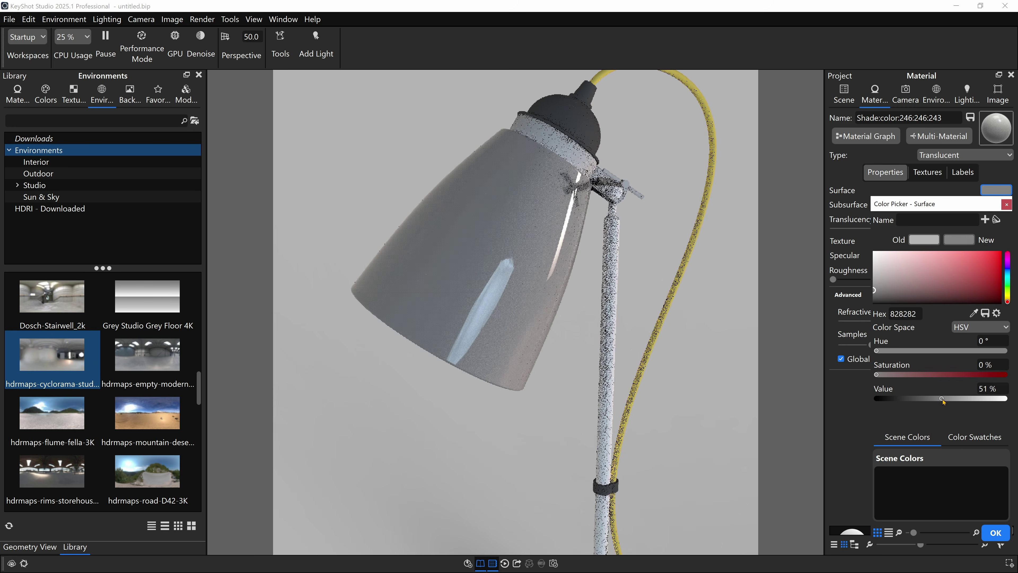
{"action": "left_click", "coordinate": [538, 238]}
Set the shade's subsurface colour by Kelvin temperature to a warm tone of about 4714°.
{"action": "left_click", "coordinate": [996, 205]}
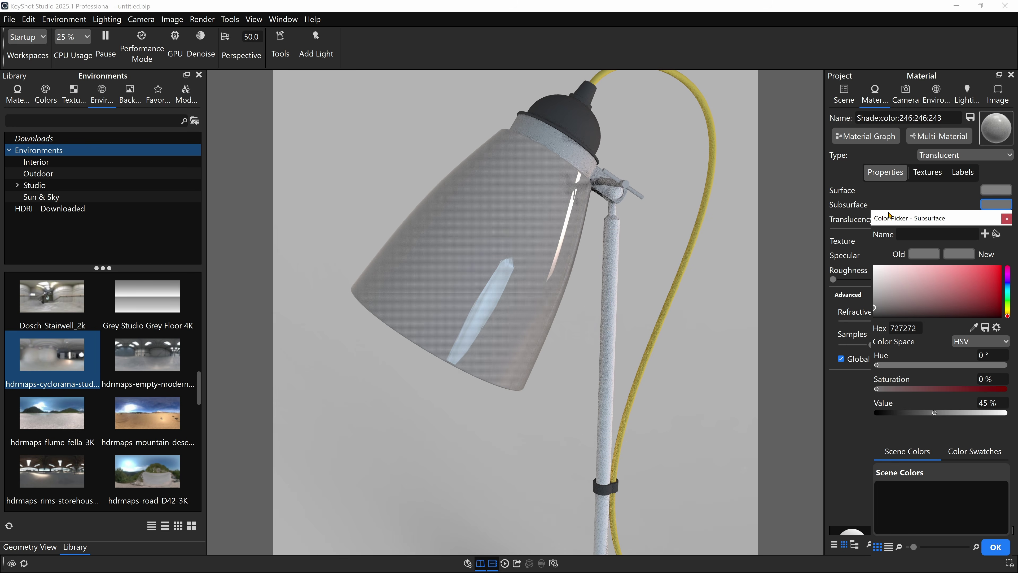
{"action": "left_click_drag", "start_coordinate": [904, 221], "coordinate": [672, 139]}
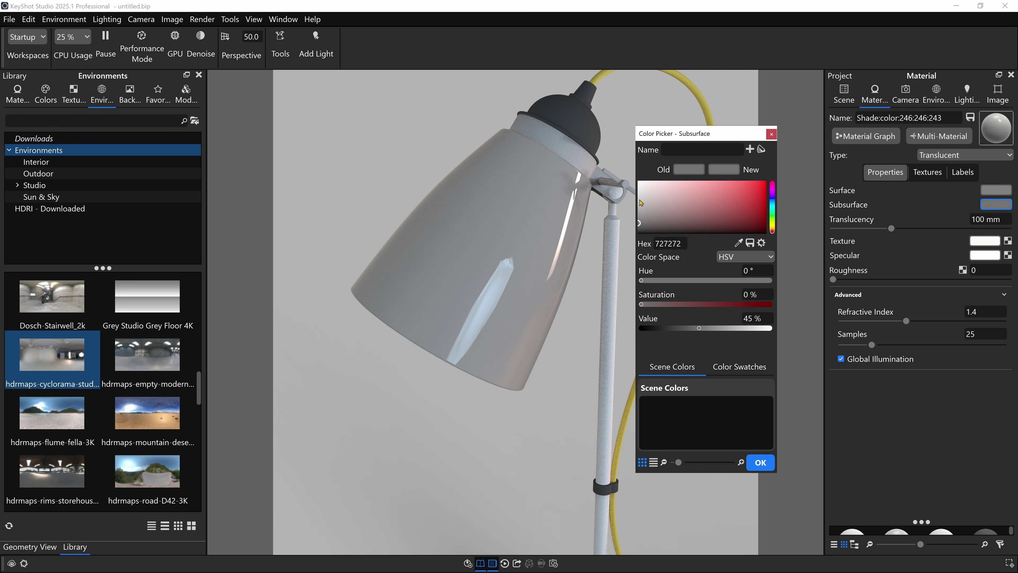
{"action": "left_click", "coordinate": [756, 257]}
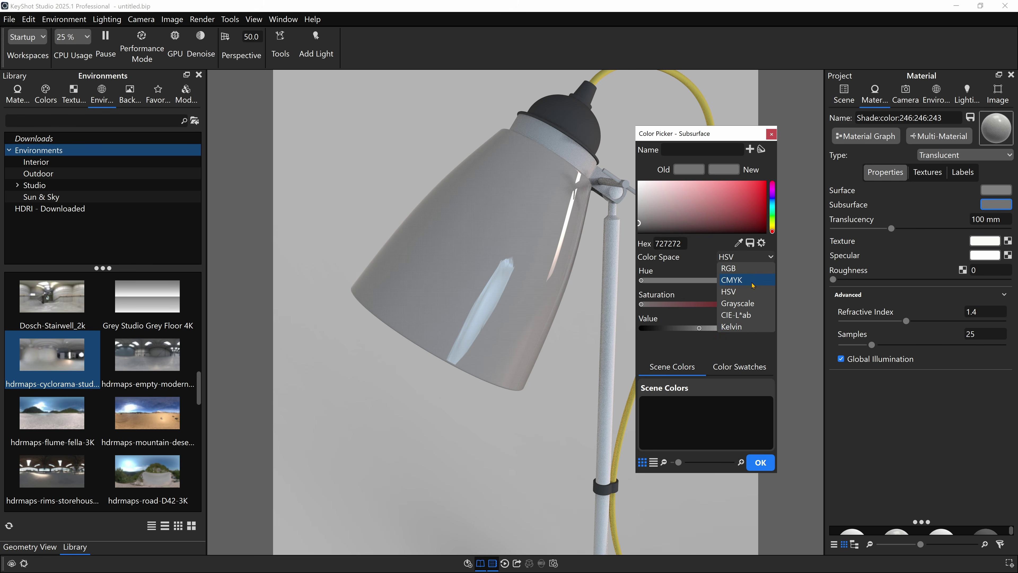
{"action": "left_click", "coordinate": [728, 327]}
{"action": "left_click", "coordinate": [696, 281]}
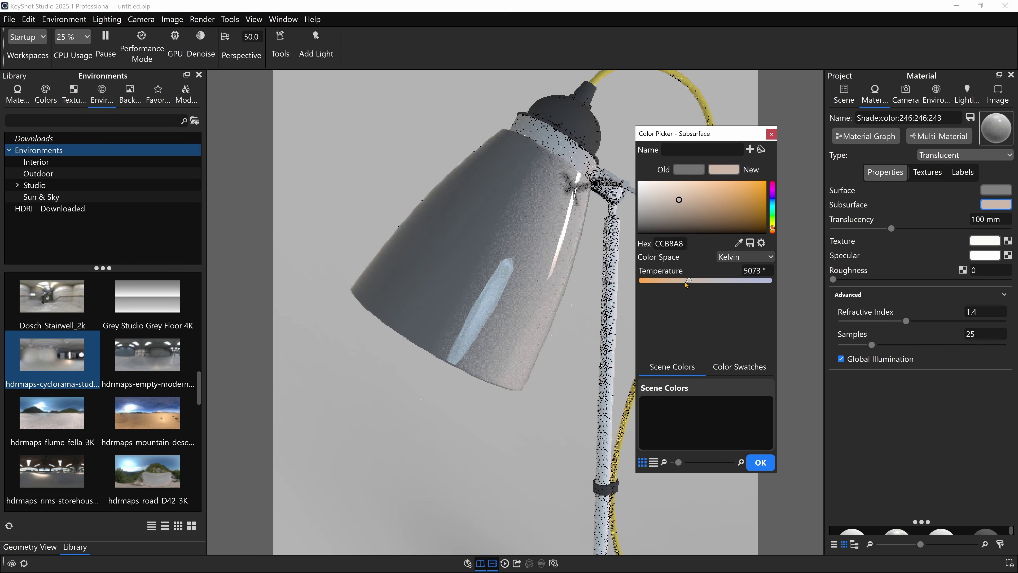
{"action": "left_click_drag", "start_coordinate": [696, 280], "coordinate": [683, 280]}
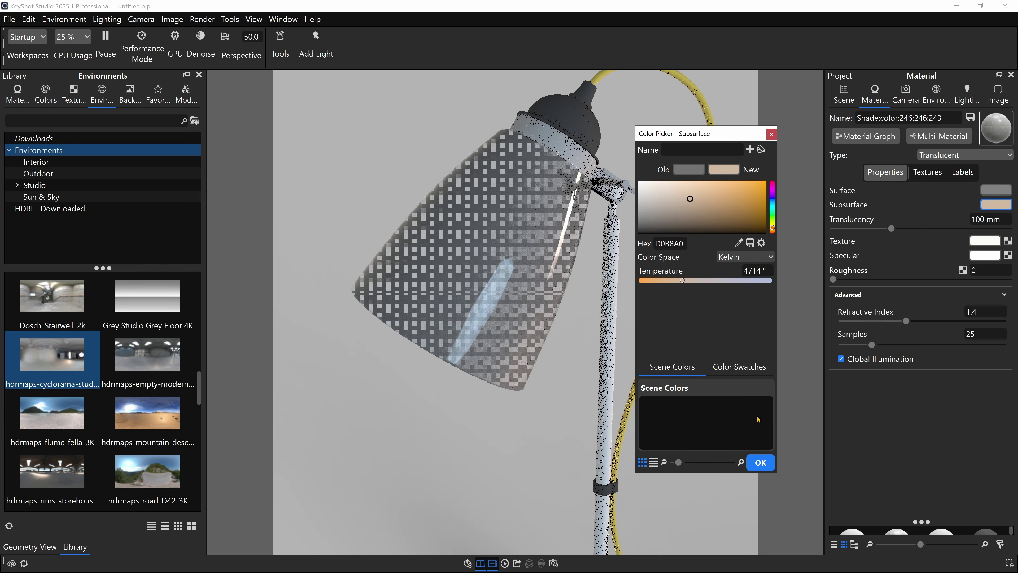
{"action": "left_click", "coordinate": [760, 463]}
Brighten the shade's warm subsurface colour to 100% value in the HSV colour space.
{"action": "left_click", "coordinate": [972, 340]}
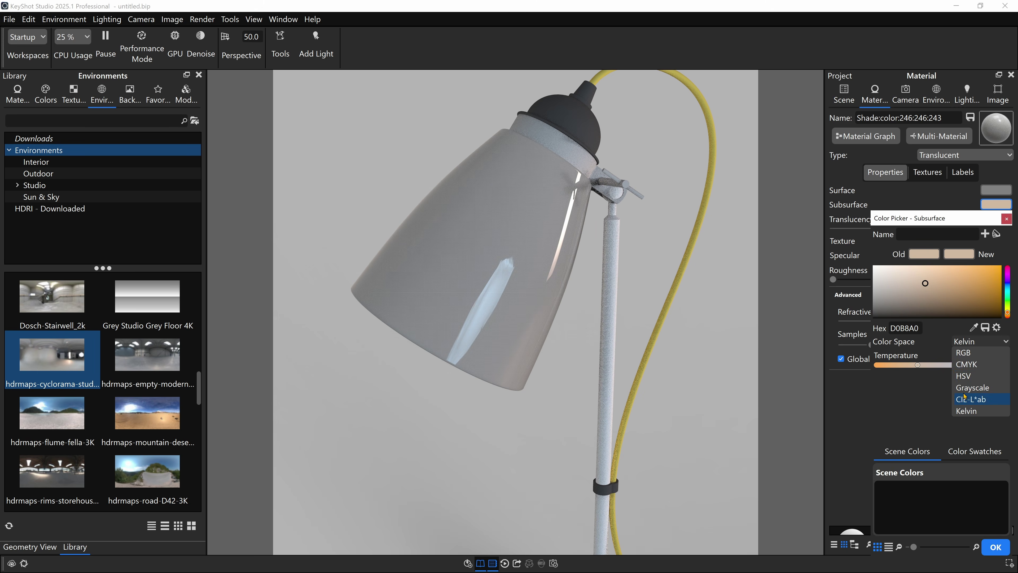
{"action": "left_click", "coordinate": [963, 383]}
{"action": "left_click_drag", "start_coordinate": [982, 413], "coordinate": [1008, 413]}
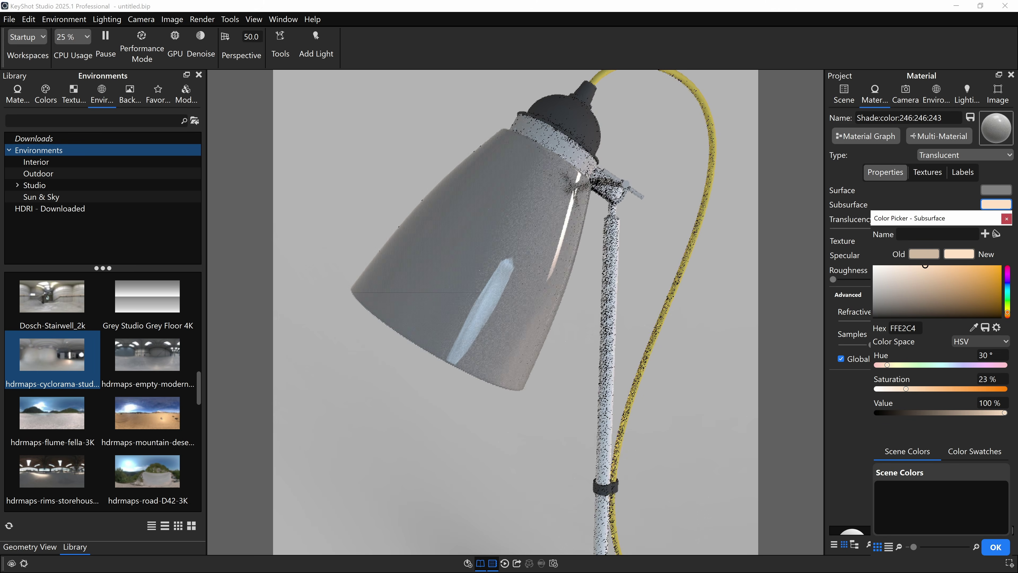
Accept the shade's subsurface colour and add a point light to the scene.
{"action": "left_click", "coordinate": [995, 547]}
{"action": "scroll", "coordinate": [515, 256], "scroll_direction": "down", "scroll_amount": 4}
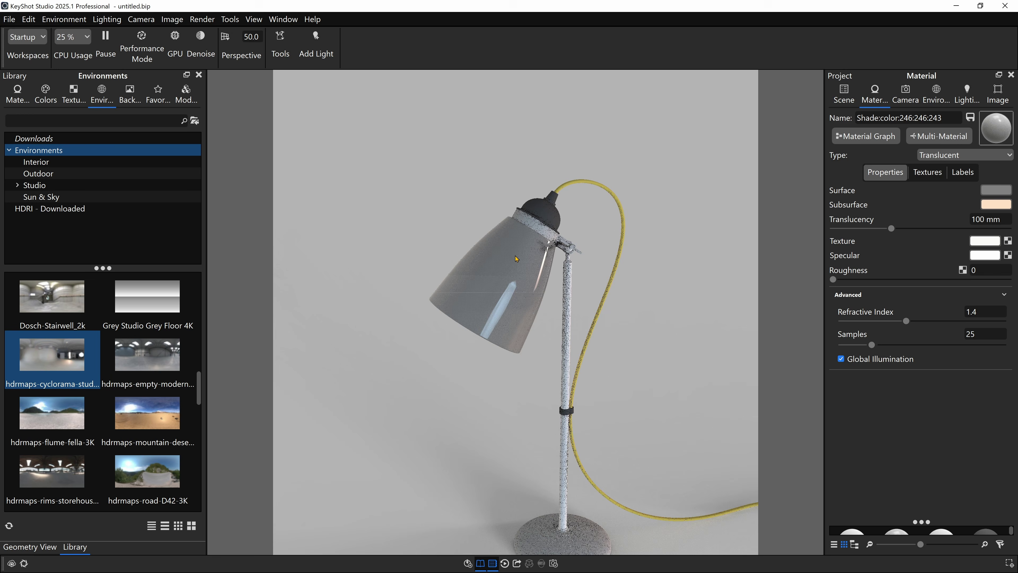
{"action": "middle_click_drag", "start_coordinate": [515, 256], "coordinate": [508, 200]}
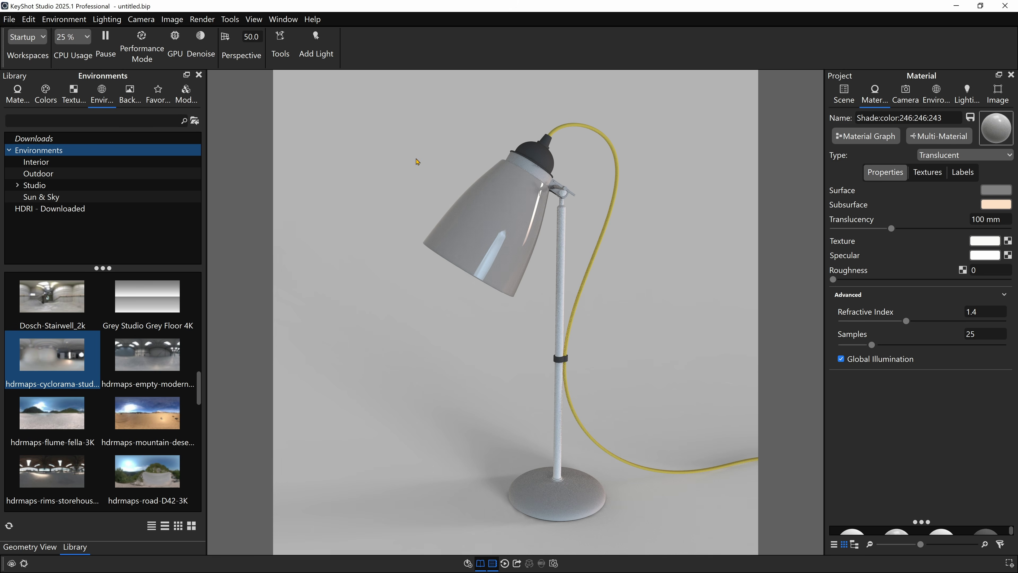
{"action": "middle_click_drag", "start_coordinate": [417, 161], "coordinate": [416, 127]}
{"action": "left_click", "coordinate": [315, 44]}
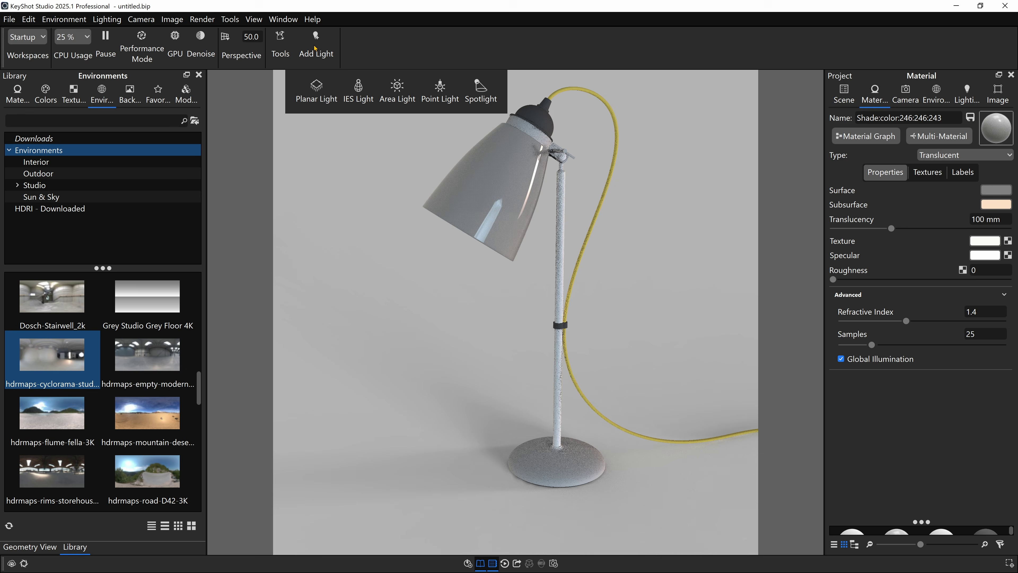
{"action": "left_click", "coordinate": [455, 98]}
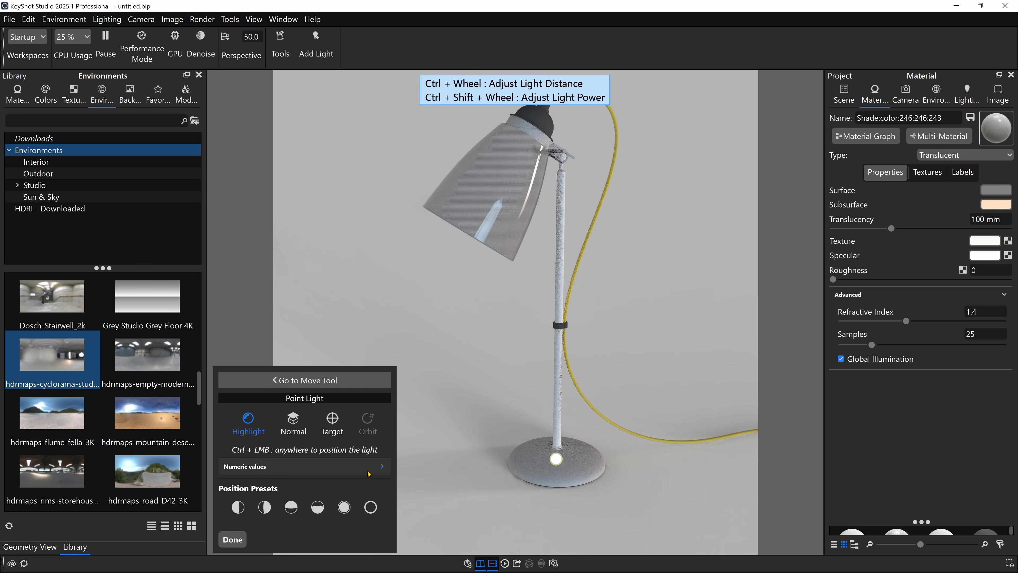
Move the point light to the shade's centre by setting Shade as its pivot object and snapping to the pivot.
{"action": "left_click", "coordinate": [290, 381]}
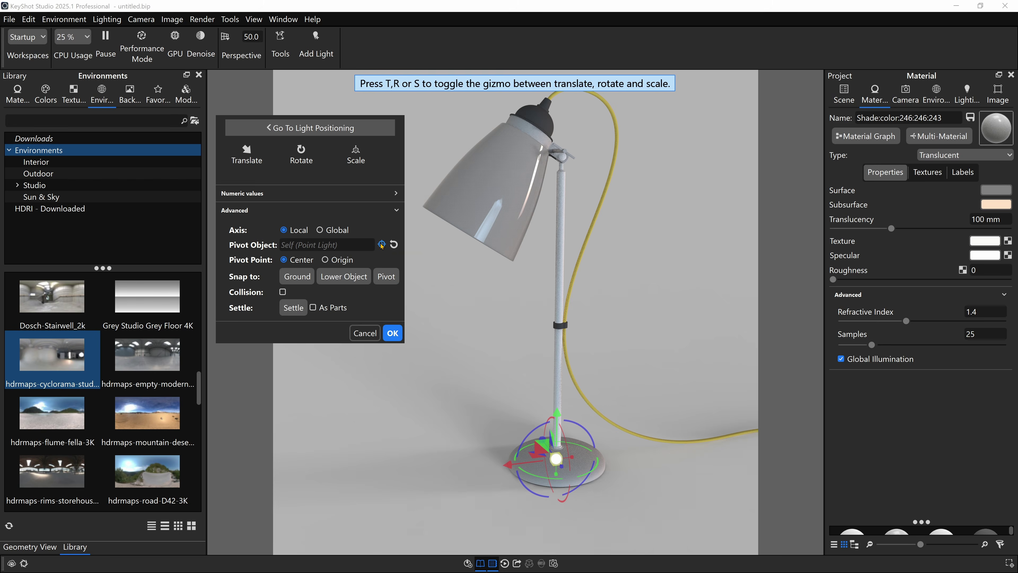
{"action": "left_click", "coordinate": [381, 245]}
{"action": "left_click", "coordinate": [500, 189]}
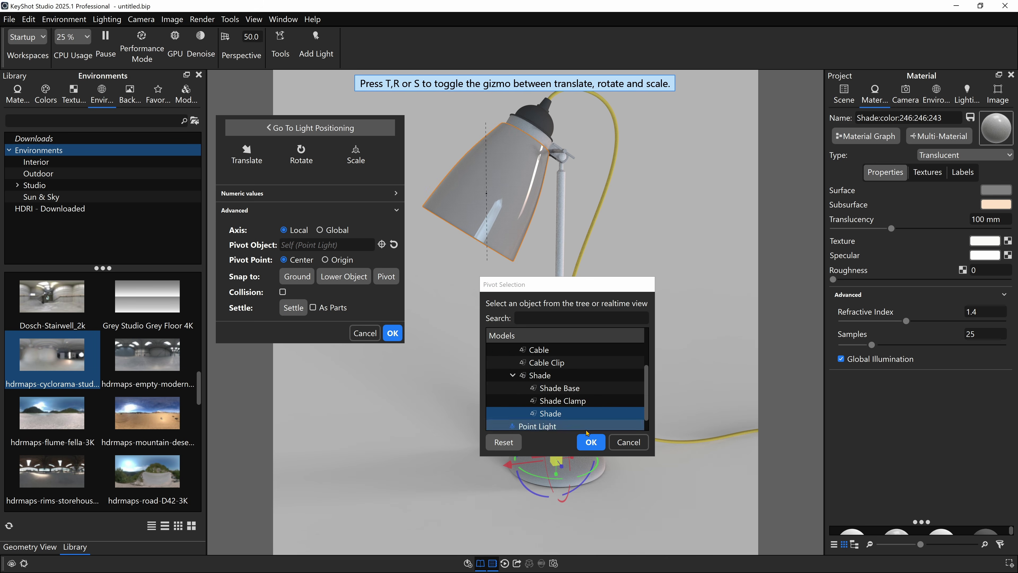
{"action": "left_click", "coordinate": [590, 441]}
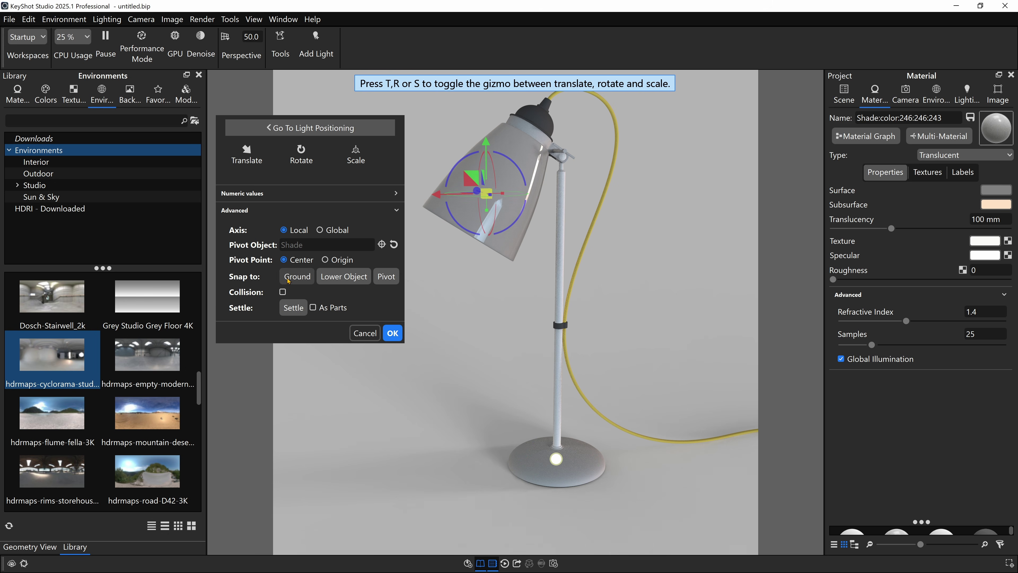
{"action": "left_click", "coordinate": [383, 279]}
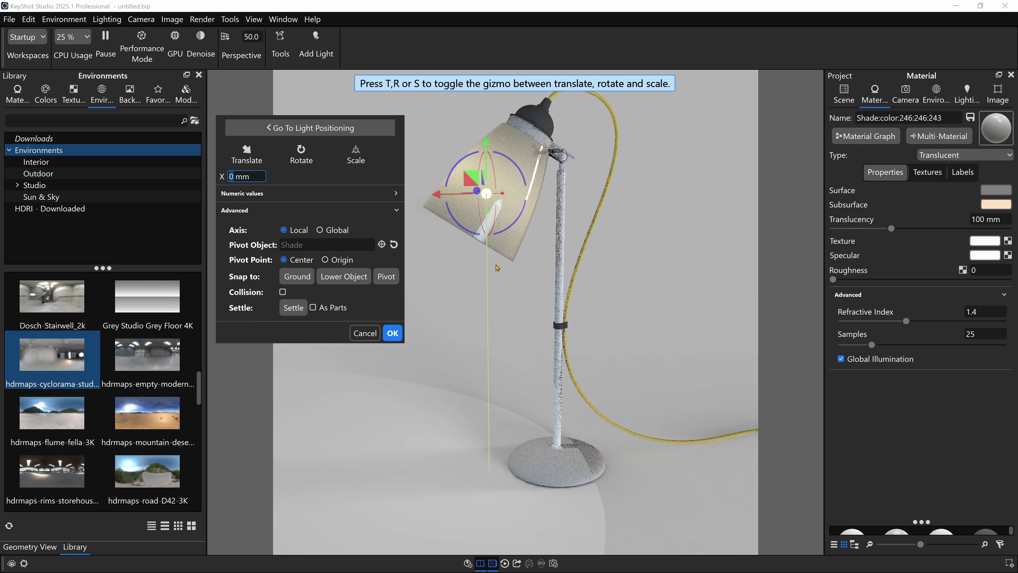
{"action": "left_click", "coordinate": [392, 332]}
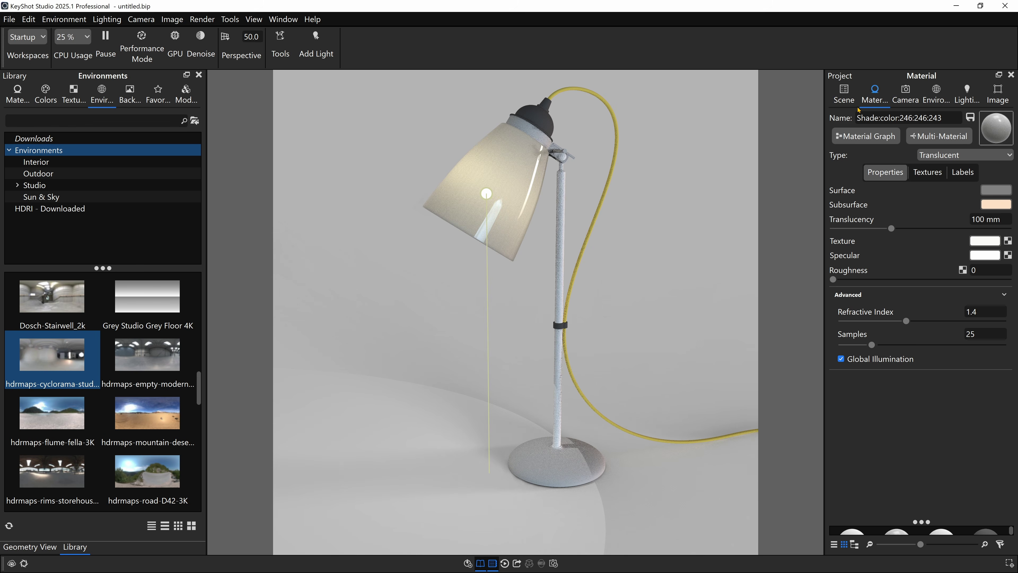
Adjust the shade material's subsurface colour to a slightly paler warm tone, keeping 100% value.
{"action": "left_click", "coordinate": [844, 94]}
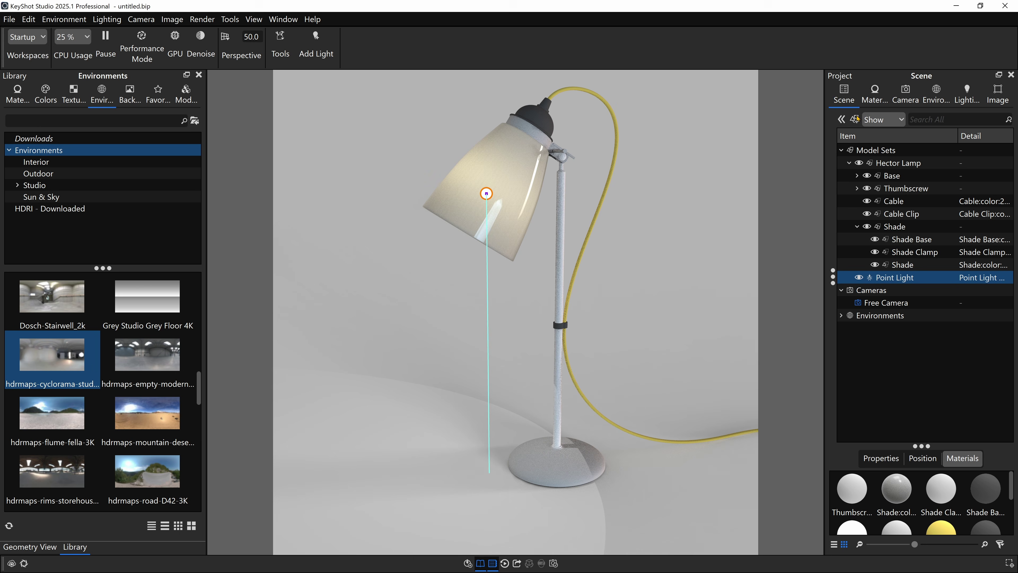
{"action": "double_click", "coordinate": [903, 279]}
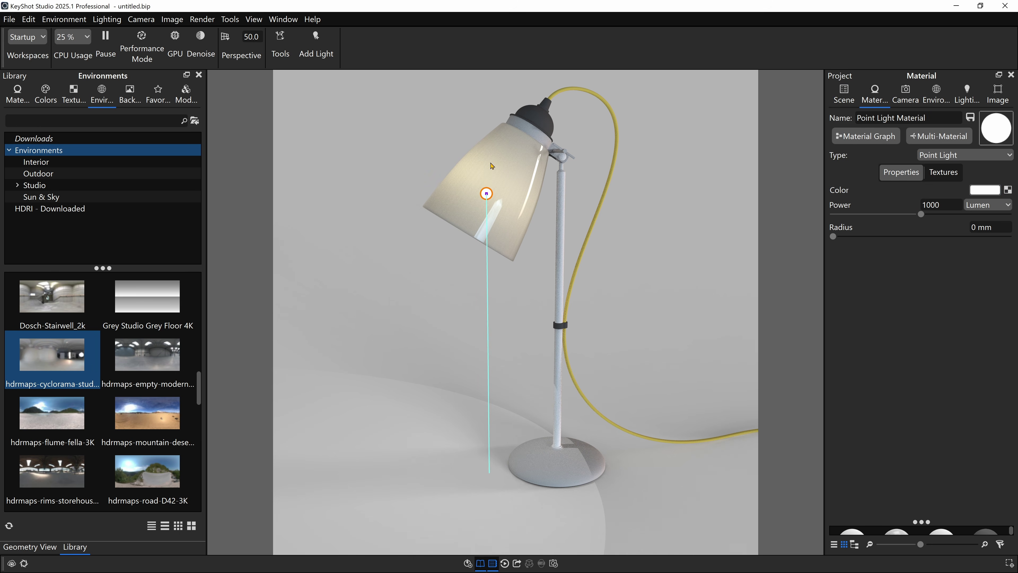
{"action": "double_click", "coordinate": [492, 165]}
{"action": "scroll", "coordinate": [492, 166], "scroll_direction": "up", "scroll_amount": 5}
{"action": "scroll", "coordinate": [506, 269], "scroll_direction": "down", "scroll_amount": 3}
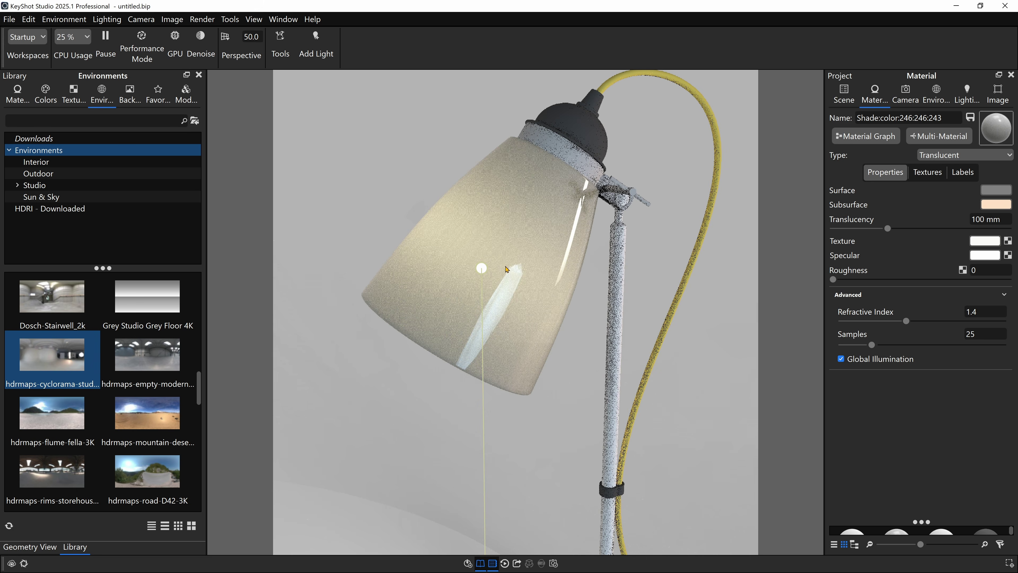
{"action": "left_click", "coordinate": [996, 204]}
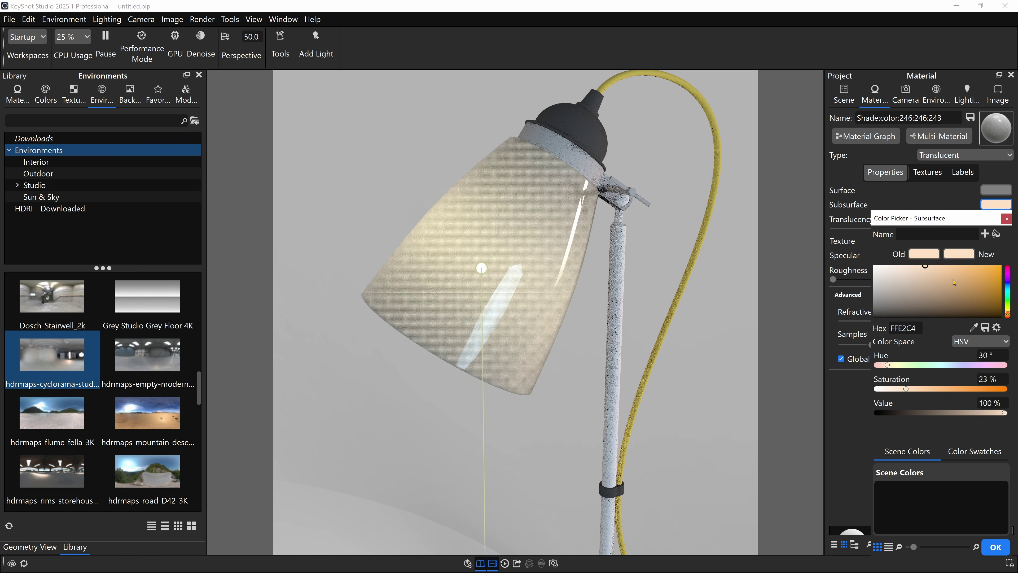
{"action": "left_click_drag", "start_coordinate": [941, 270], "coordinate": [969, 263]}
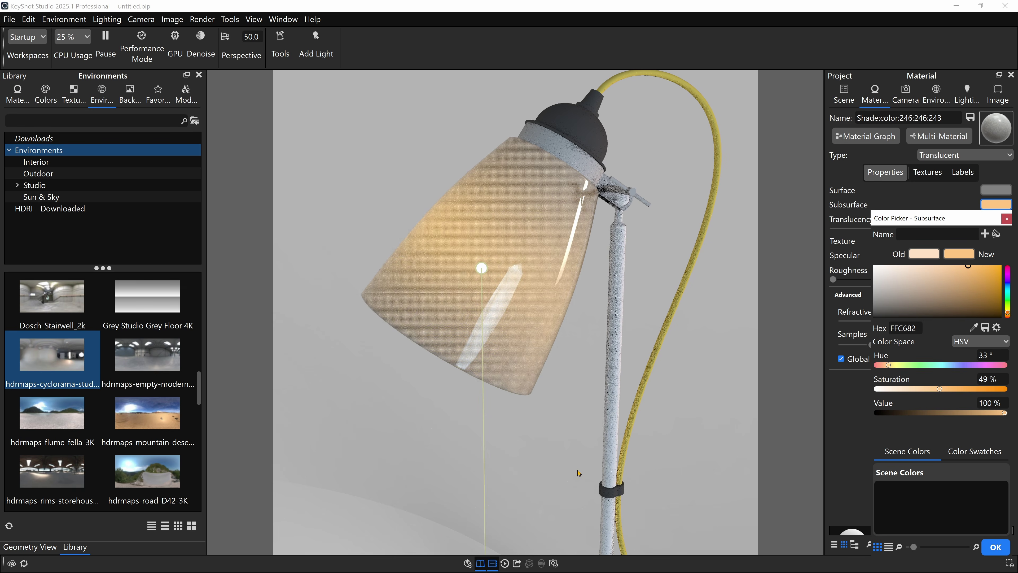
{"action": "left_click", "coordinate": [935, 266]}
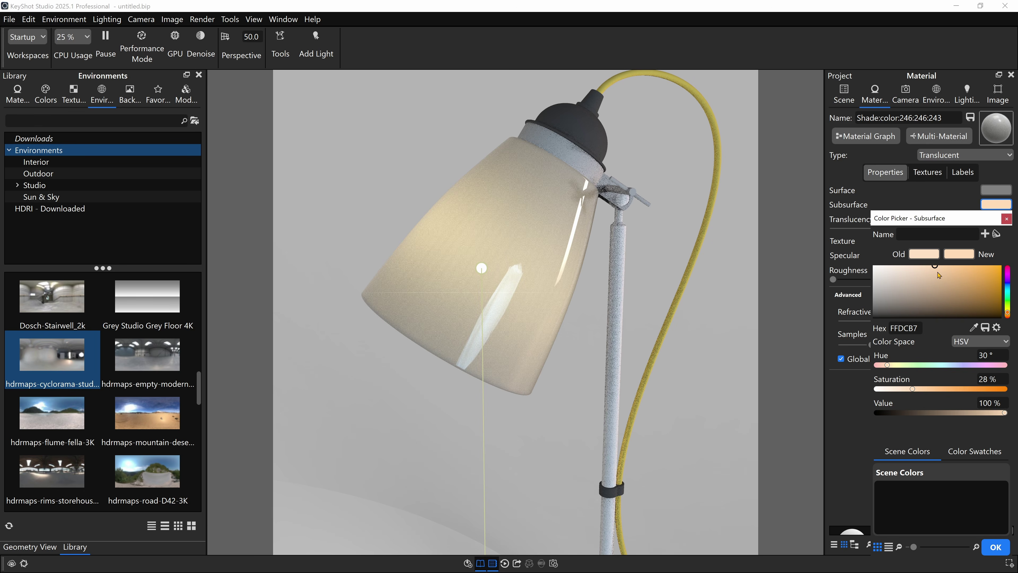
{"action": "left_click", "coordinate": [916, 266]}
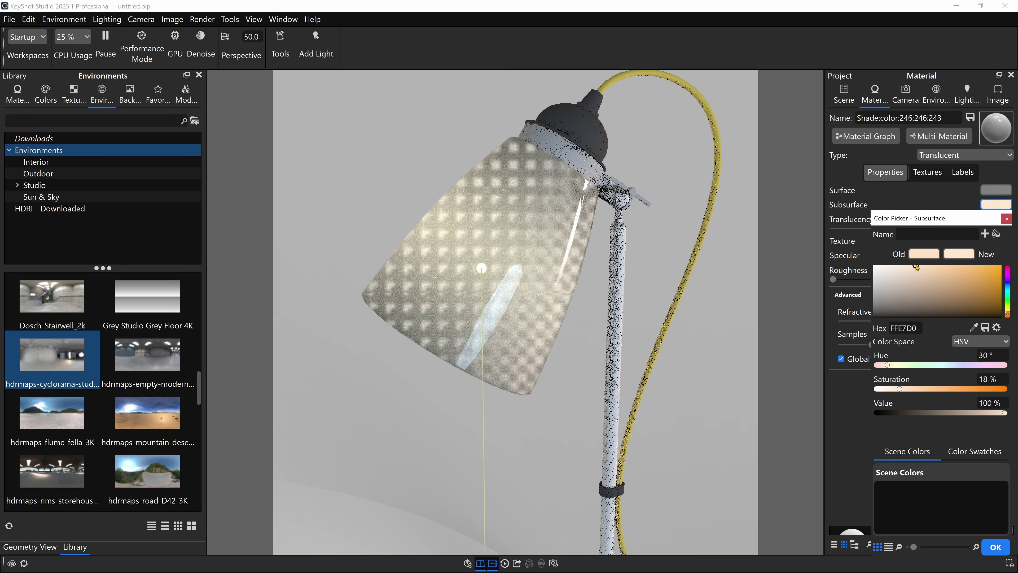
{"action": "left_click", "coordinate": [920, 266]}
{"action": "left_click", "coordinate": [996, 547]}
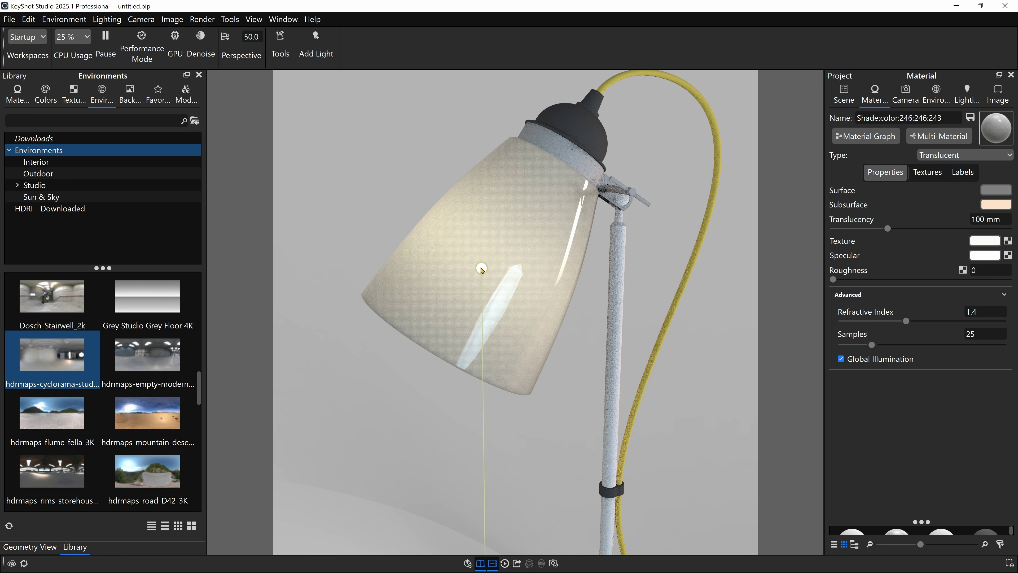
Set the point light's colour by Kelvin temperature to a warm tone of 4050° (DAB58F).
{"action": "left_click", "coordinate": [847, 99]}
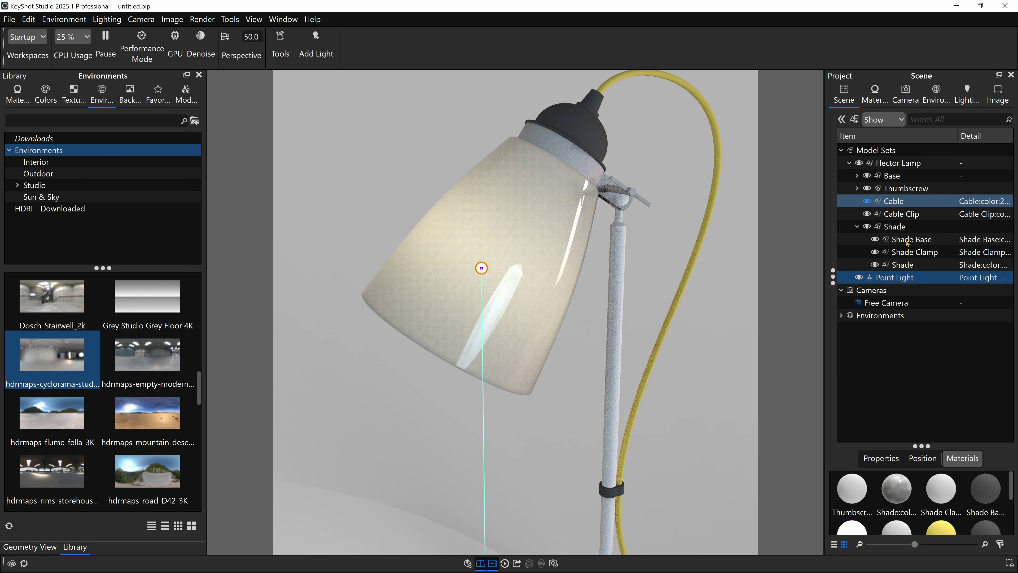
{"action": "double_click", "coordinate": [901, 279]}
{"action": "left_click", "coordinate": [984, 190]}
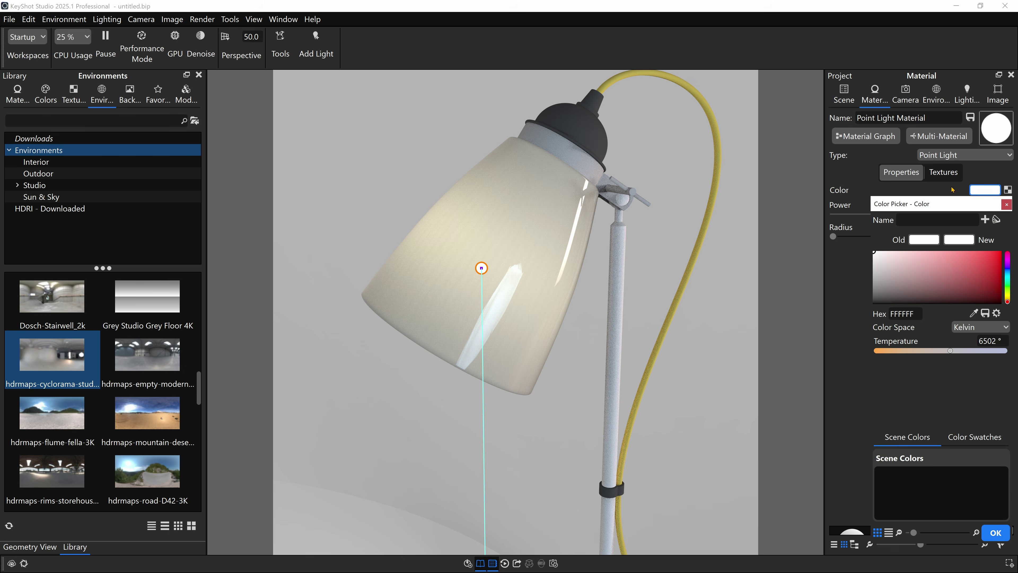
{"action": "left_click_drag", "start_coordinate": [933, 185], "coordinate": [842, 185]}
{"action": "left_click_drag", "start_coordinate": [841, 331], "coordinate": [822, 332]}
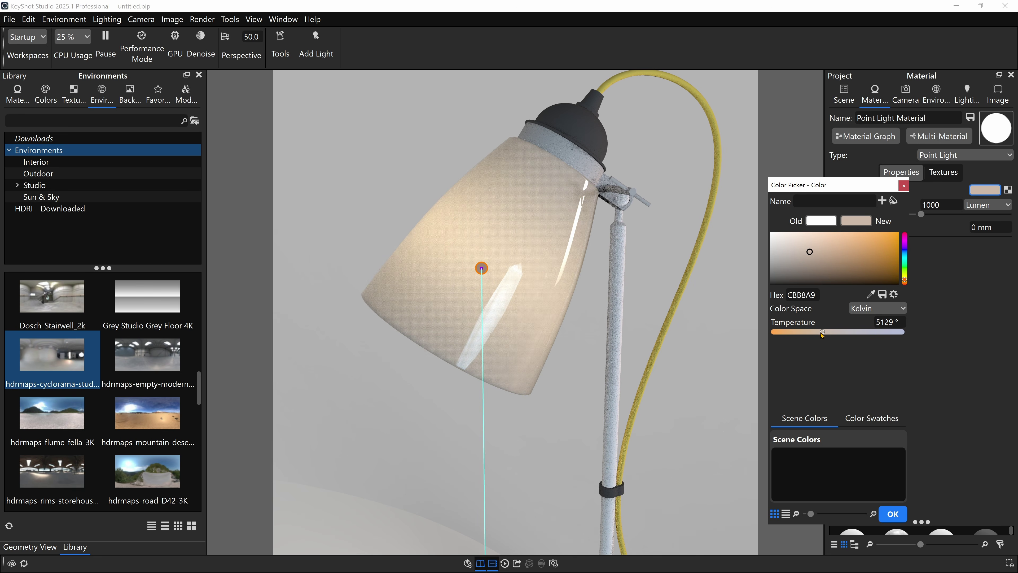
{"action": "left_click_drag", "start_coordinate": [821, 332], "coordinate": [798, 334]}
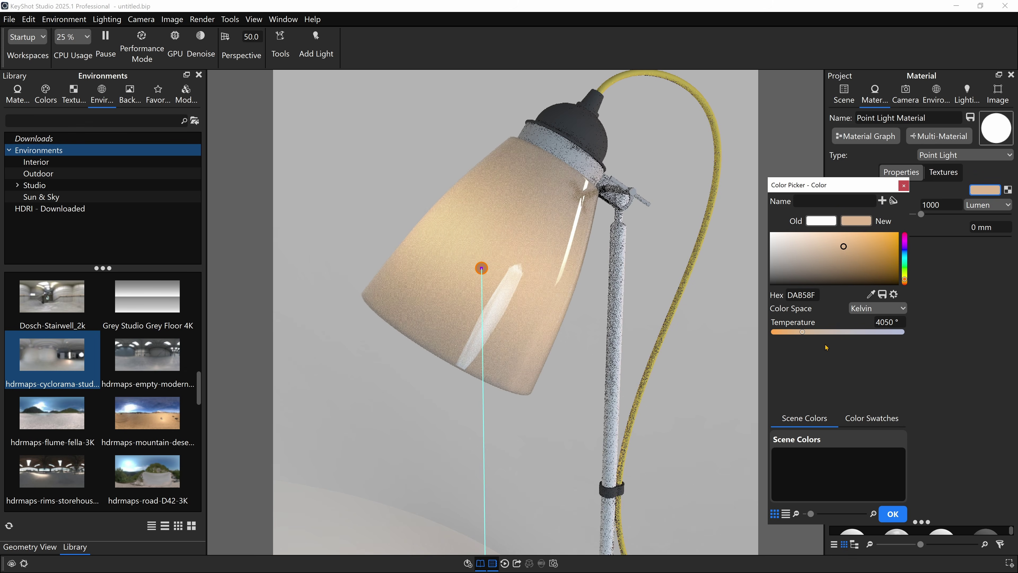
{"action": "left_click", "coordinate": [892, 514]}
{"action": "scroll", "coordinate": [496, 245], "scroll_direction": "down", "scroll_amount": 2}
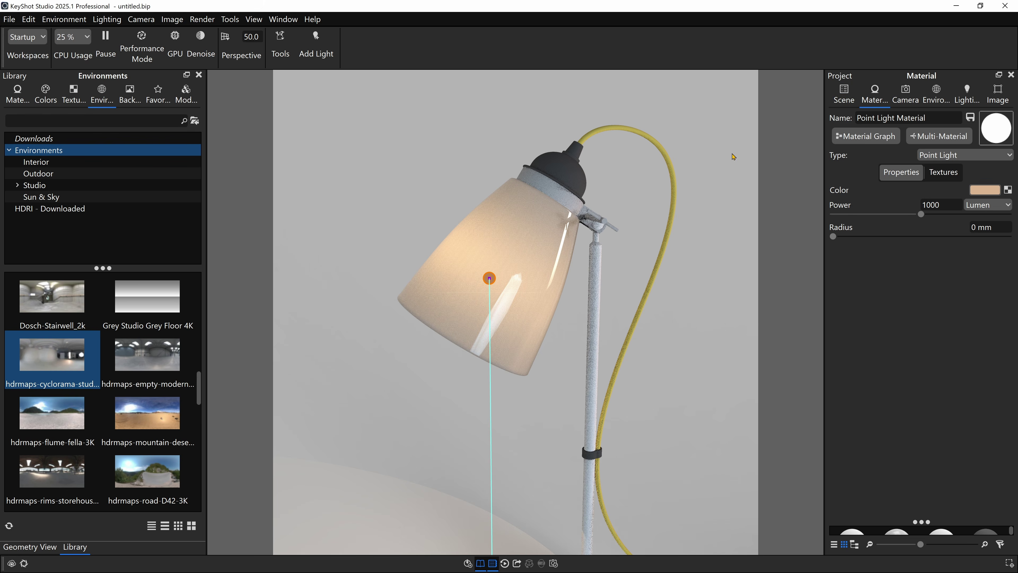
Soften the point light's cast shadows by setting its radius to 5 mm.
{"action": "left_click", "coordinate": [844, 93]}
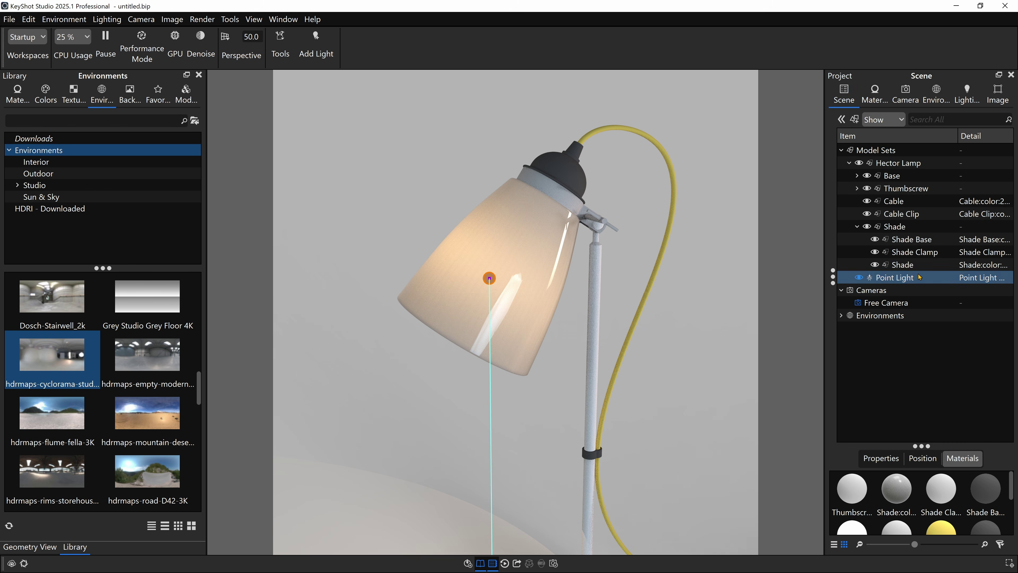
{"action": "left_click", "coordinate": [720, 289]}
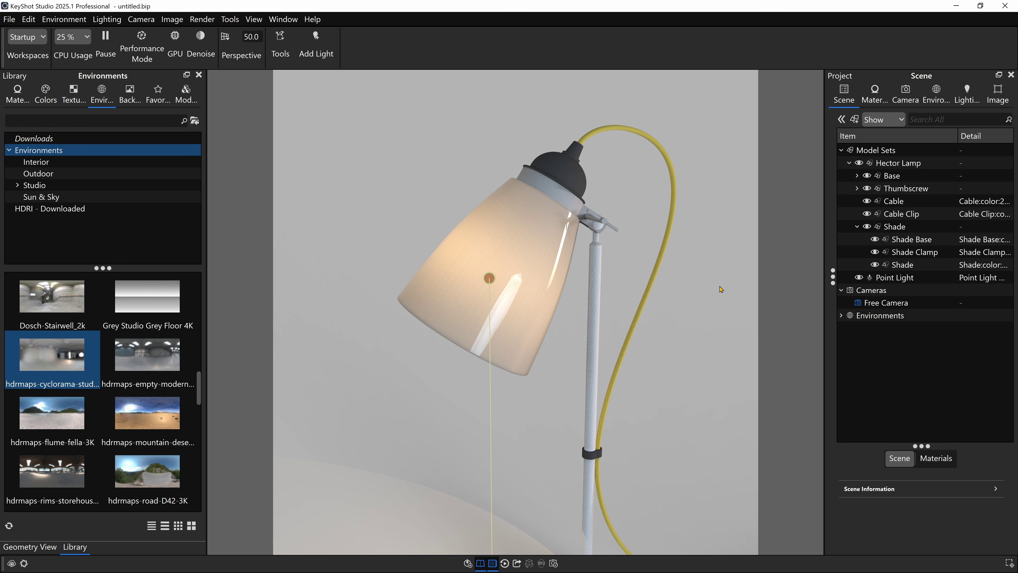
{"action": "scroll", "coordinate": [501, 300], "scroll_direction": "down", "scroll_amount": 5}
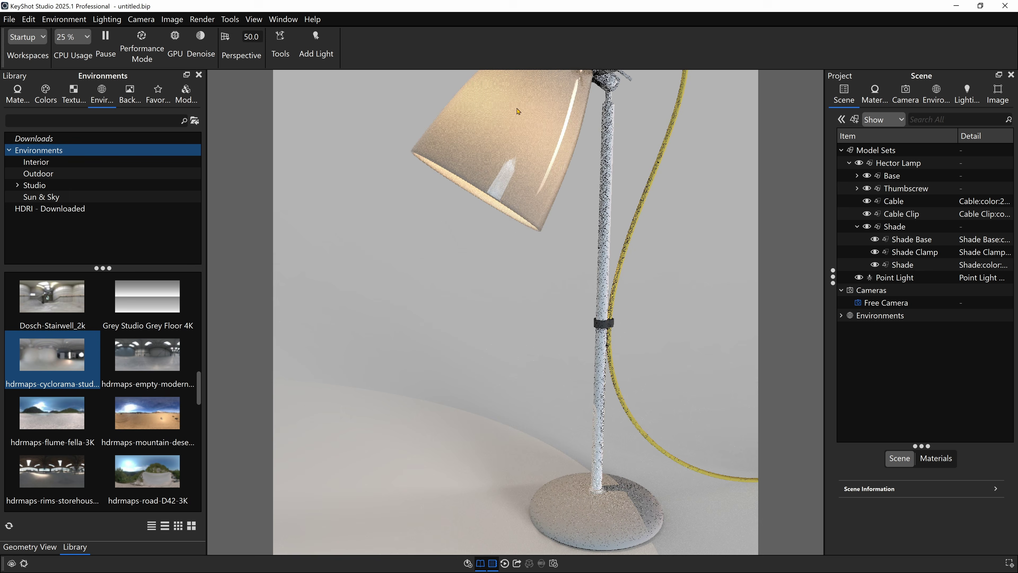
{"action": "double_click", "coordinate": [898, 277]}
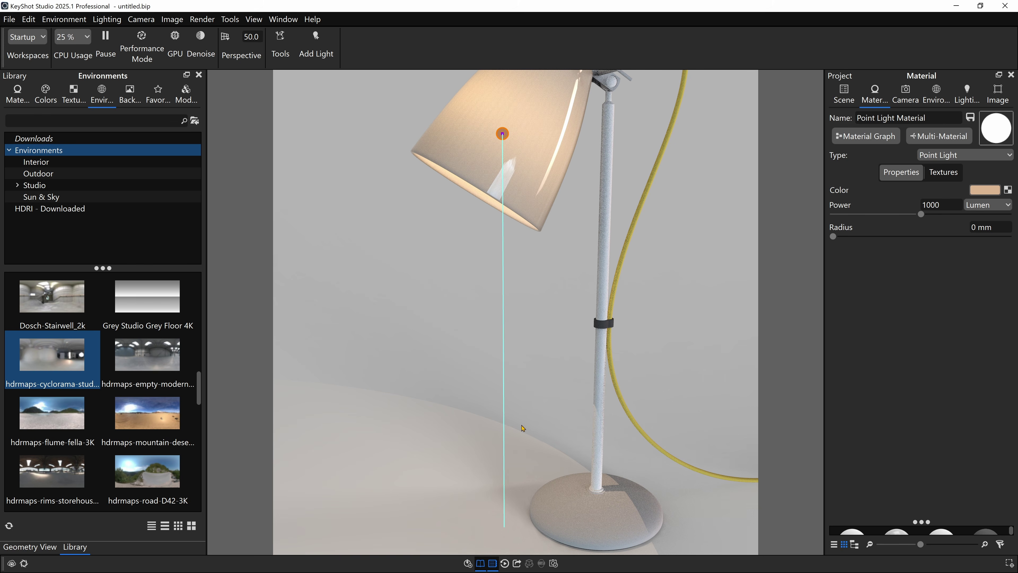
{"action": "middle_click_drag", "start_coordinate": [631, 500], "coordinate": [618, 462]}
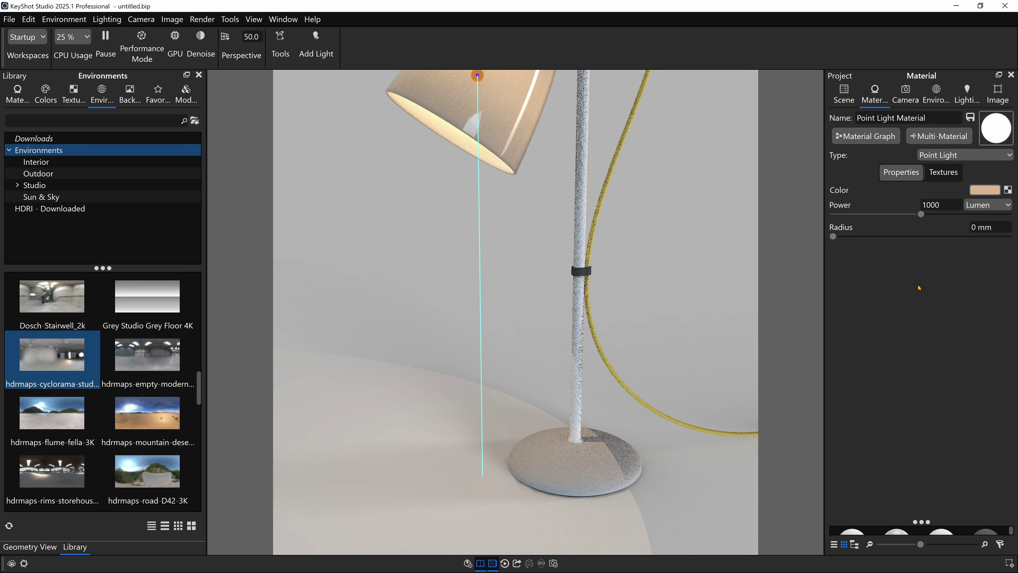
{"action": "left_click_drag", "start_coordinate": [996, 228], "coordinate": [940, 226]}
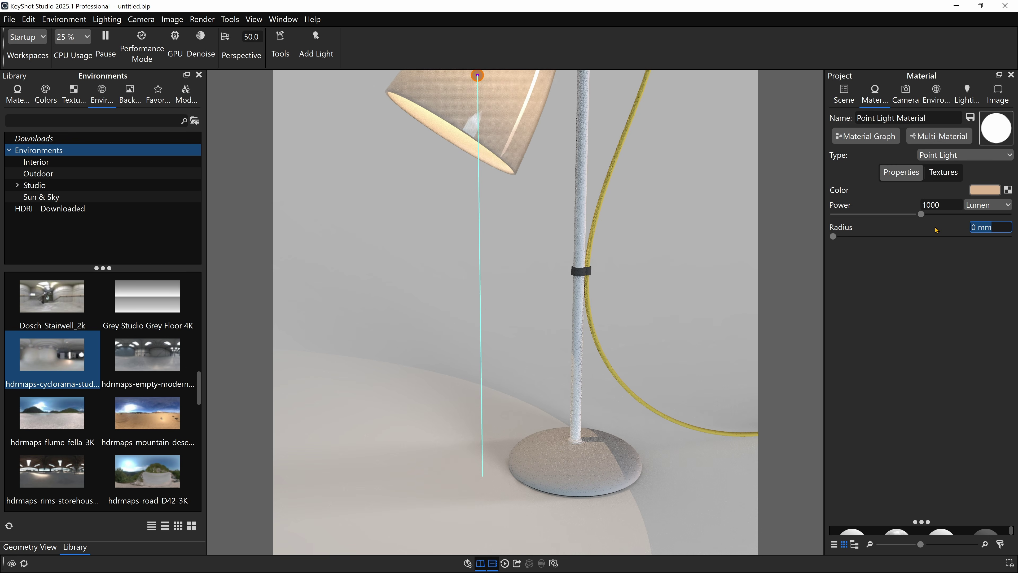
{"action": "type", "text": "5"}
{"action": "key", "text": "Return"}
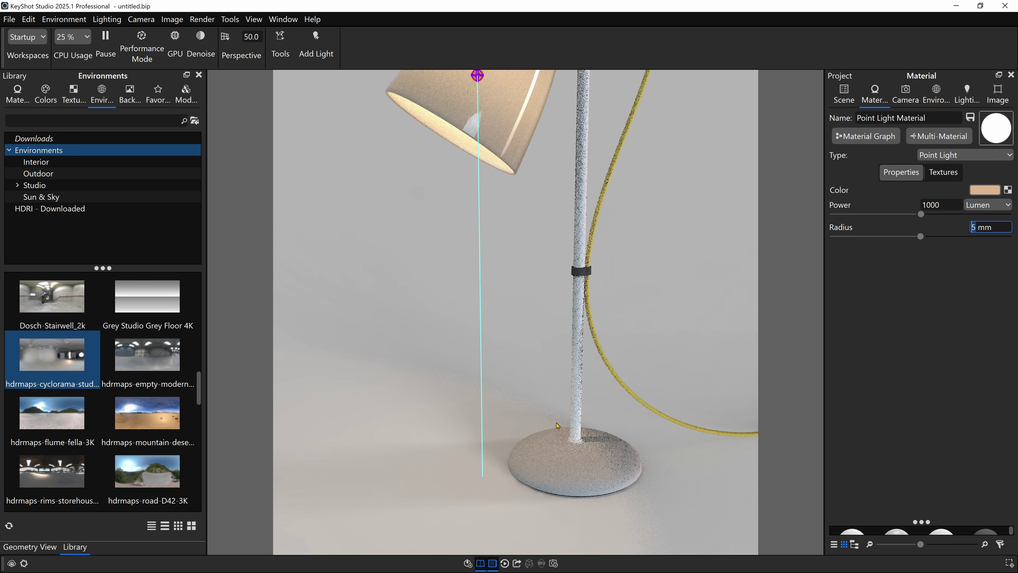
Set the point light's power to 2000 lumen and check the lit shade up close.
{"action": "left_click", "coordinate": [950, 206]}
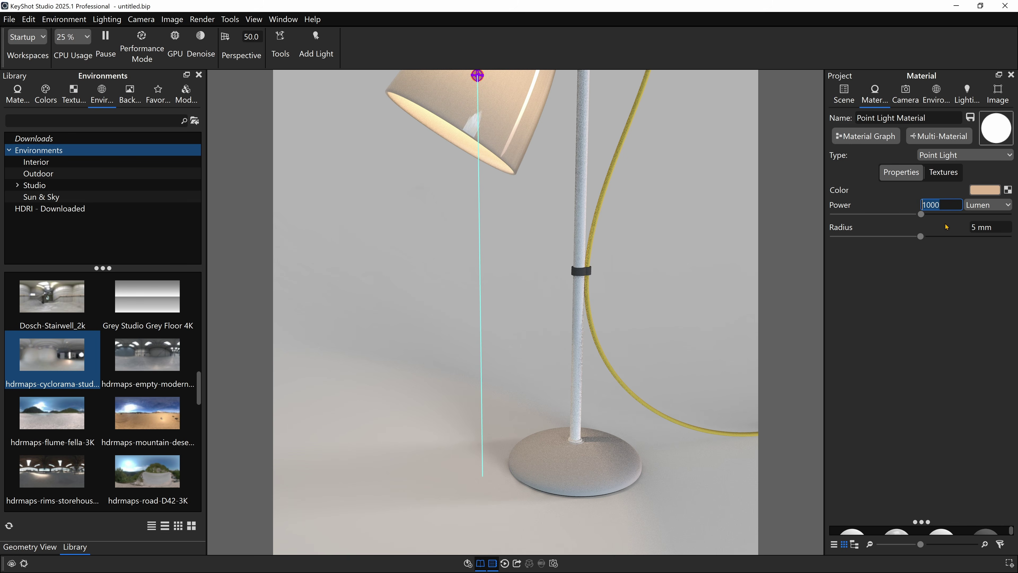
{"action": "type", "text": "2"}
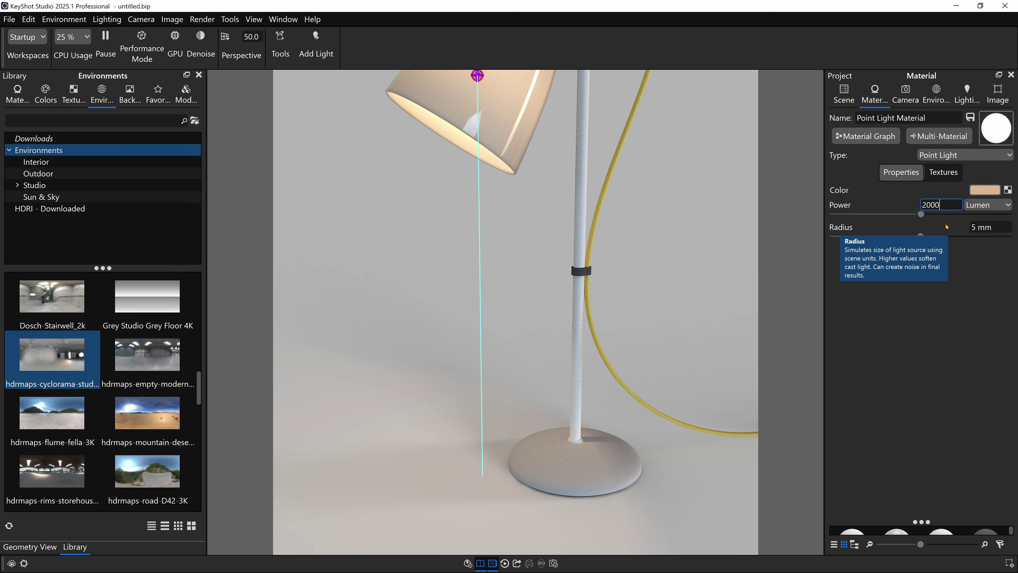
{"action": "key", "text": "Return"}
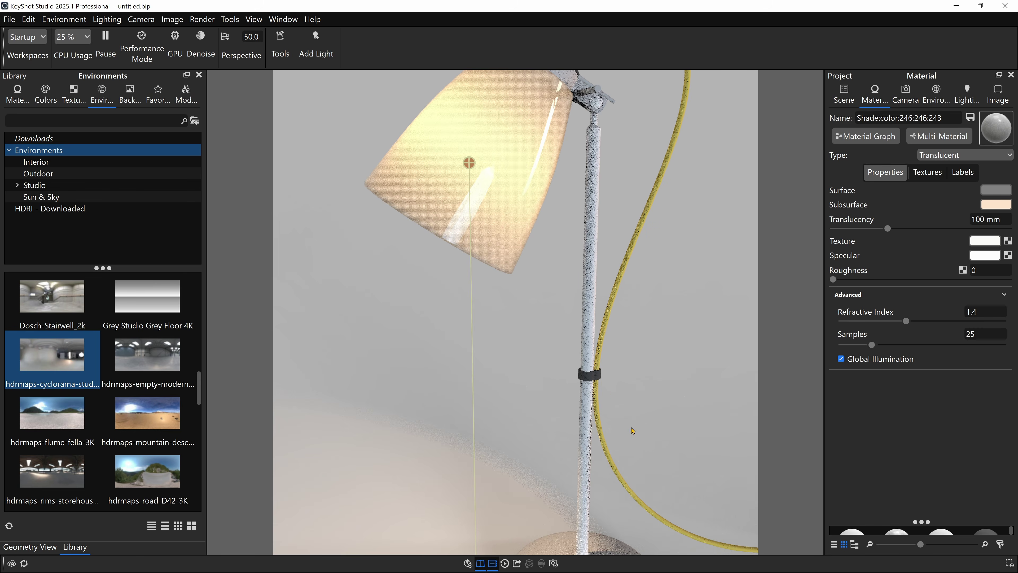
{"action": "middle_click_drag", "start_coordinate": [634, 431], "coordinate": [626, 367]}
{"action": "middle_click_drag", "start_coordinate": [539, 173], "coordinate": [554, 277]}
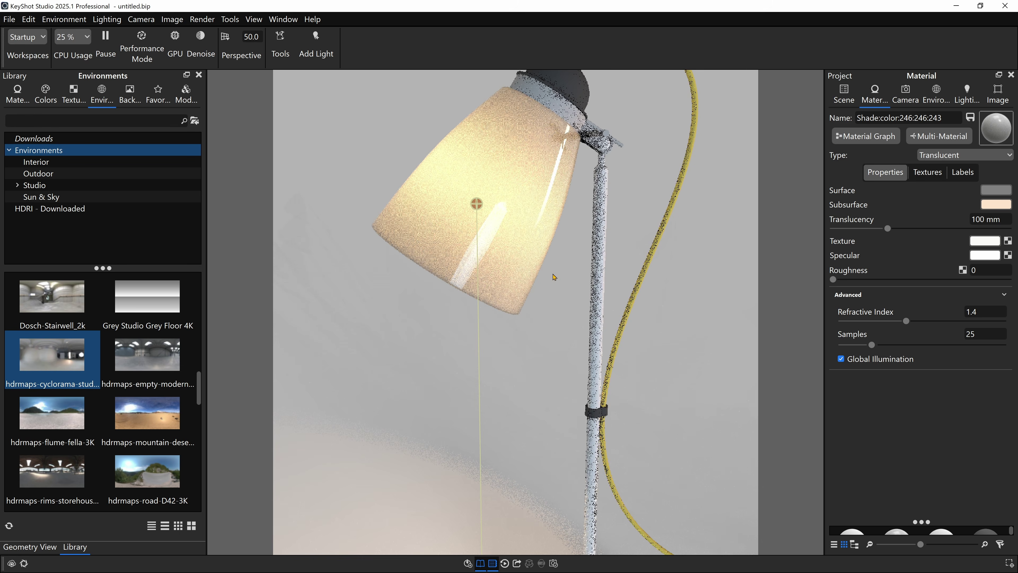
{"action": "scroll", "coordinate": [498, 175], "scroll_direction": "up", "scroll_amount": 3}
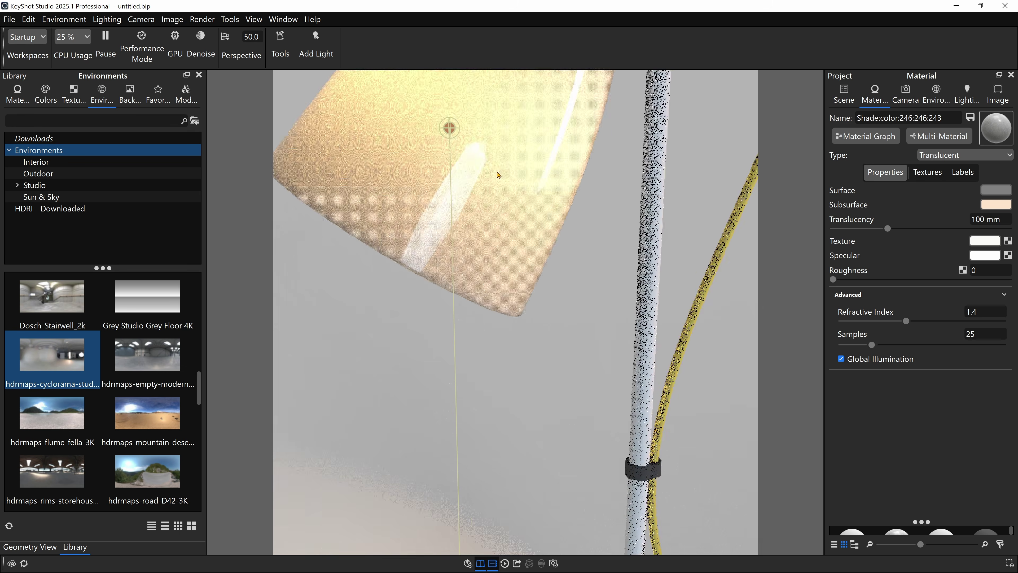
{"action": "scroll", "coordinate": [527, 305], "scroll_direction": "down", "scroll_amount": 3}
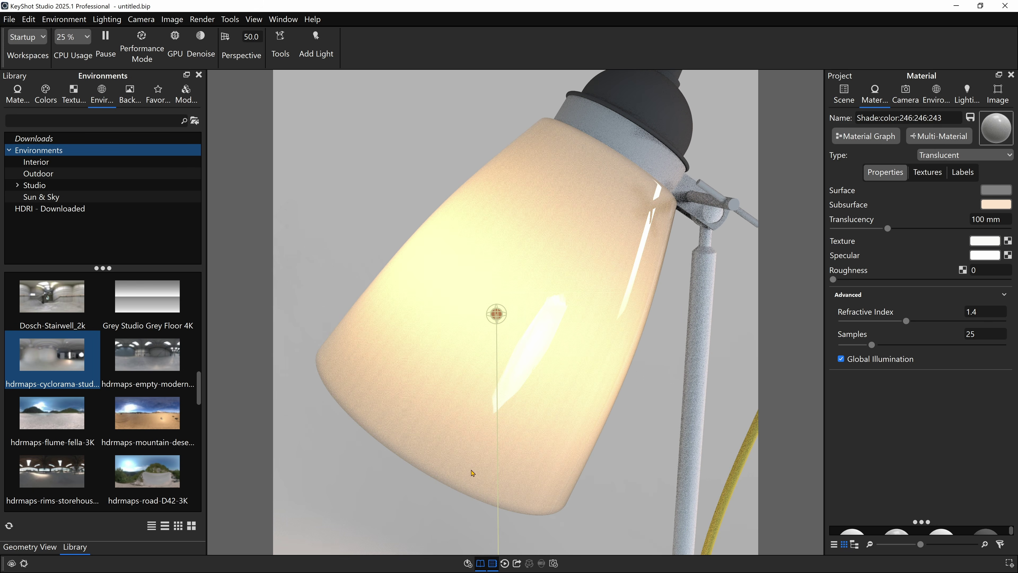
Open the lamp shade's re-tessellation settings and preview a finer mesh with a tessellation quality of 0.269.
{"action": "right_click", "coordinate": [441, 273]}
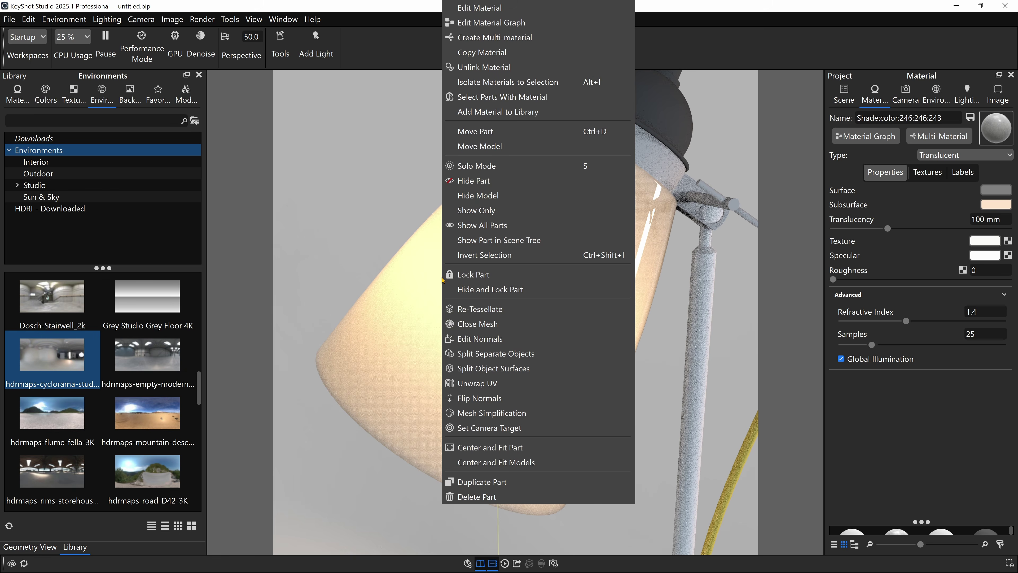
{"action": "left_click", "coordinate": [461, 308]}
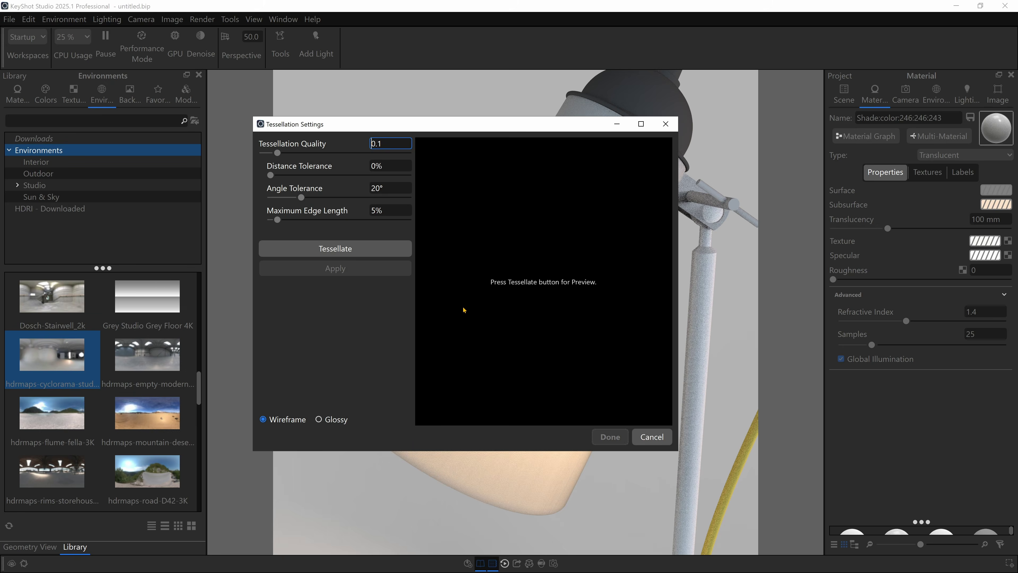
{"action": "left_click", "coordinate": [366, 249]}
{"action": "left_click_drag", "start_coordinate": [281, 154], "coordinate": [305, 155]}
{"action": "left_click", "coordinate": [362, 251]}
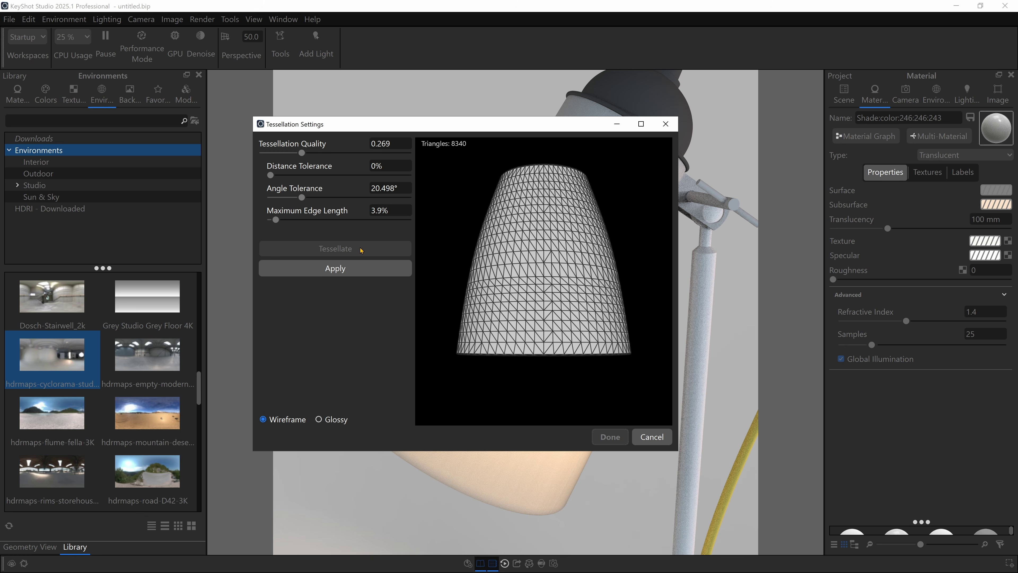
Set the shade mesh's maximum edge length to 1% and apply the new tessellation.
{"action": "left_click_drag", "start_coordinate": [276, 220], "coordinate": [272, 219]}
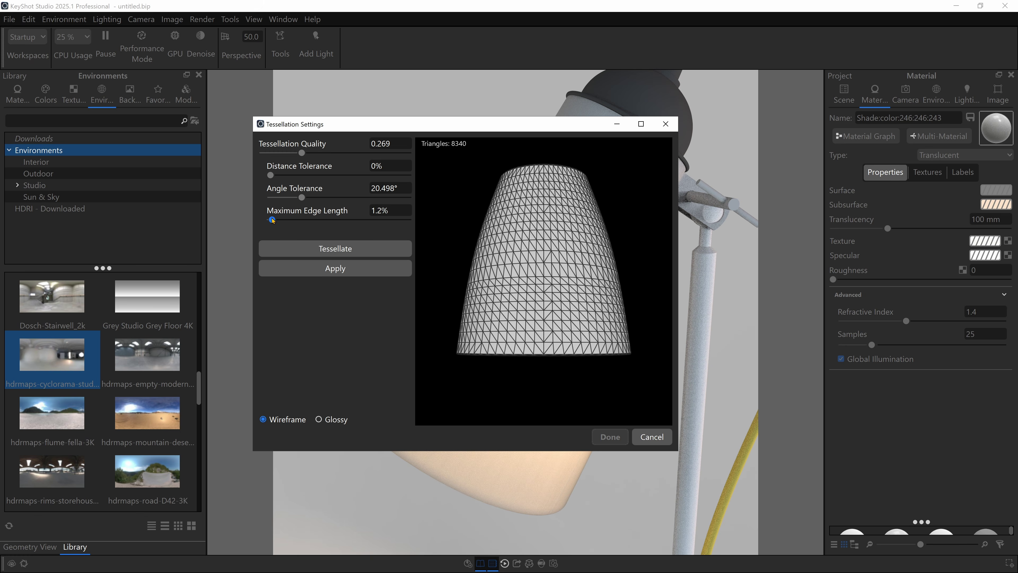
{"action": "left_click_drag", "start_coordinate": [391, 210], "coordinate": [337, 212]}
{"action": "type", "text": "1"}
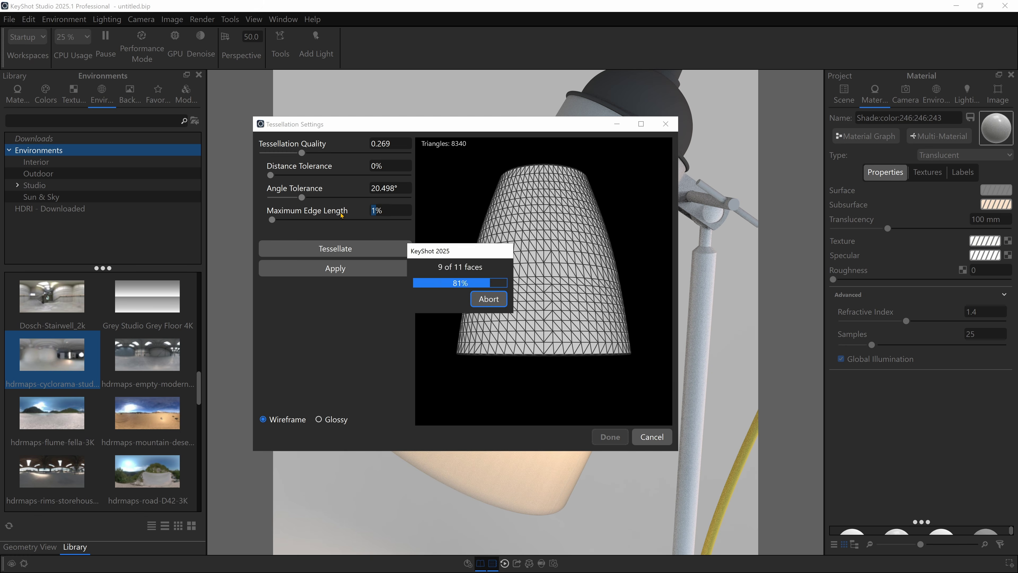
{"action": "key", "text": "Return"}
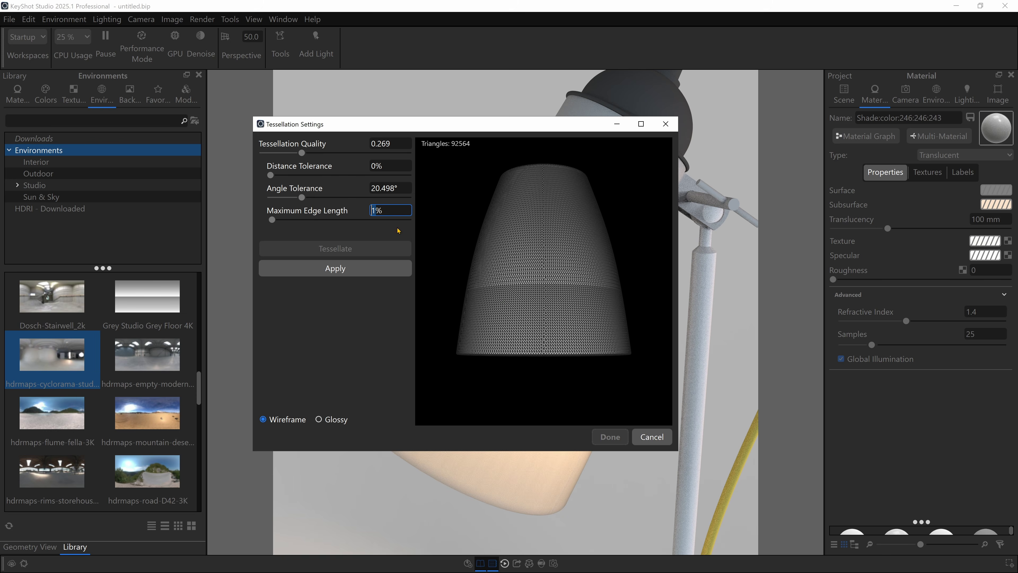
{"action": "left_click", "coordinate": [386, 269]}
{"action": "left_click", "coordinate": [610, 437]}
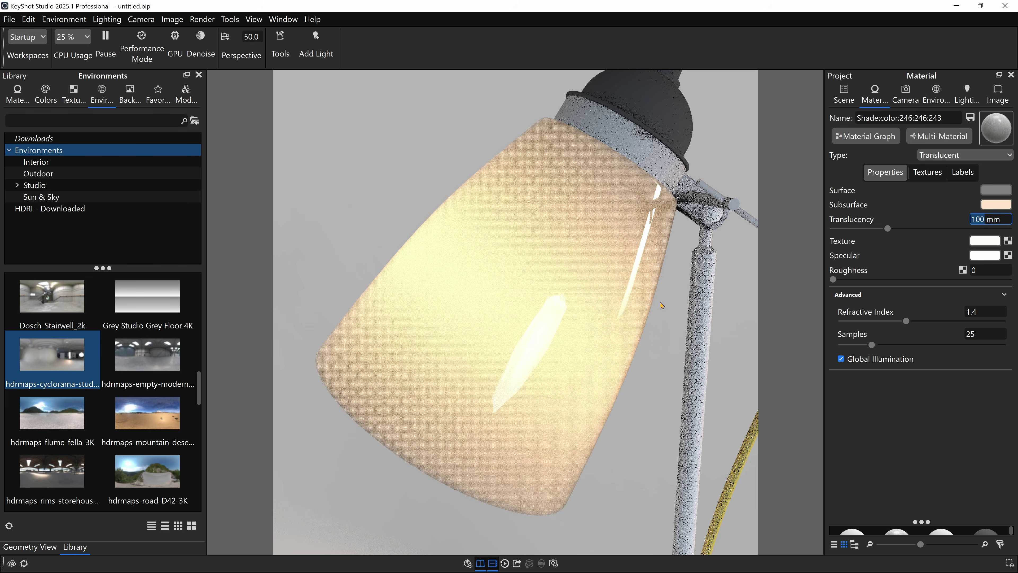
Bring the whole lamp into view and paste the shade's translucent material onto the round lamp base.
{"action": "scroll", "coordinate": [661, 306], "scroll_direction": "down", "scroll_amount": 4}
{"action": "middle_click_drag", "start_coordinate": [553, 294], "coordinate": [507, 177]}
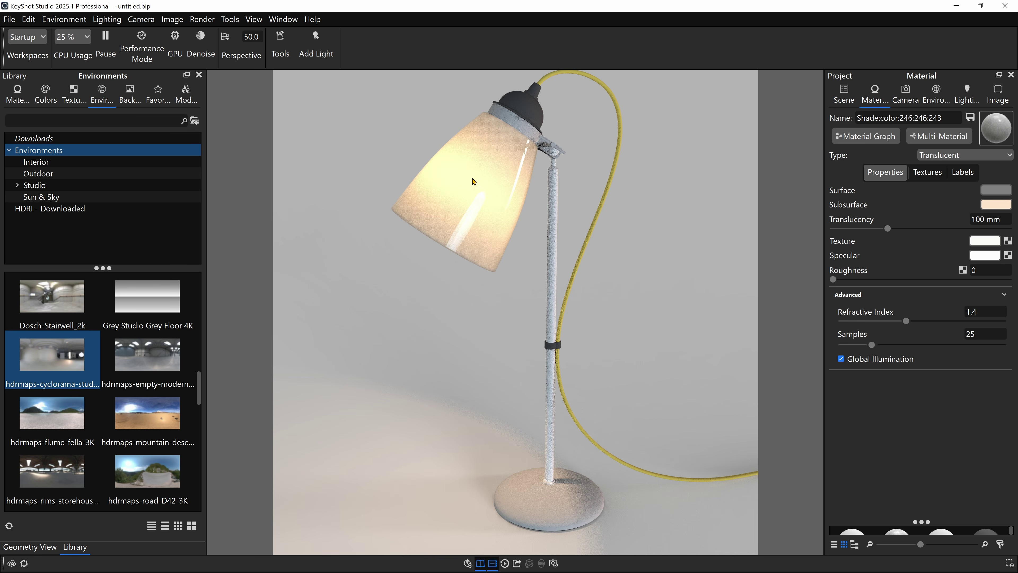
{"action": "right_click", "coordinate": [540, 503], "text": "shift"}
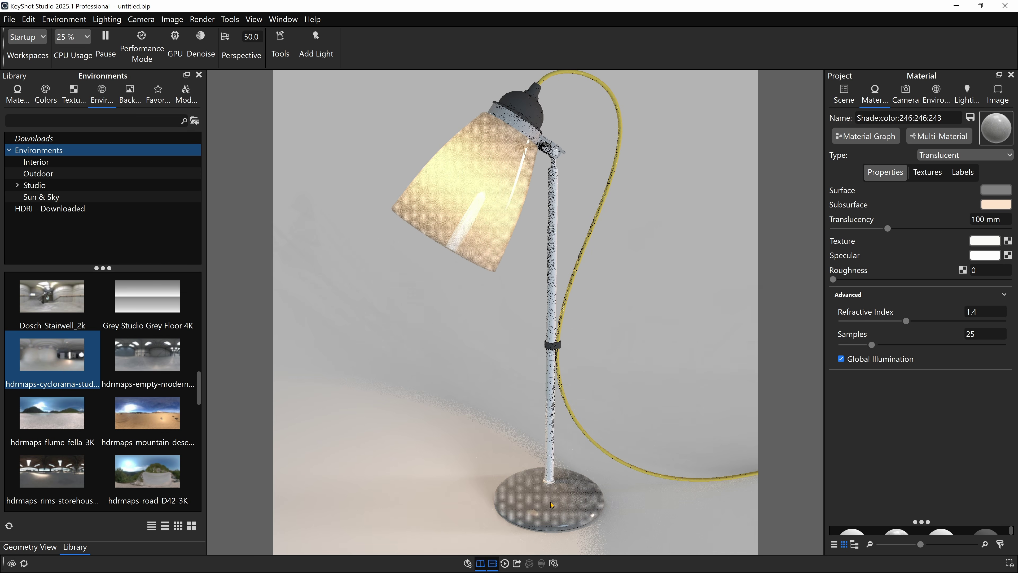
Hide the point light in the scene to judge the unlit shade.
{"action": "left_click", "coordinate": [843, 95]}
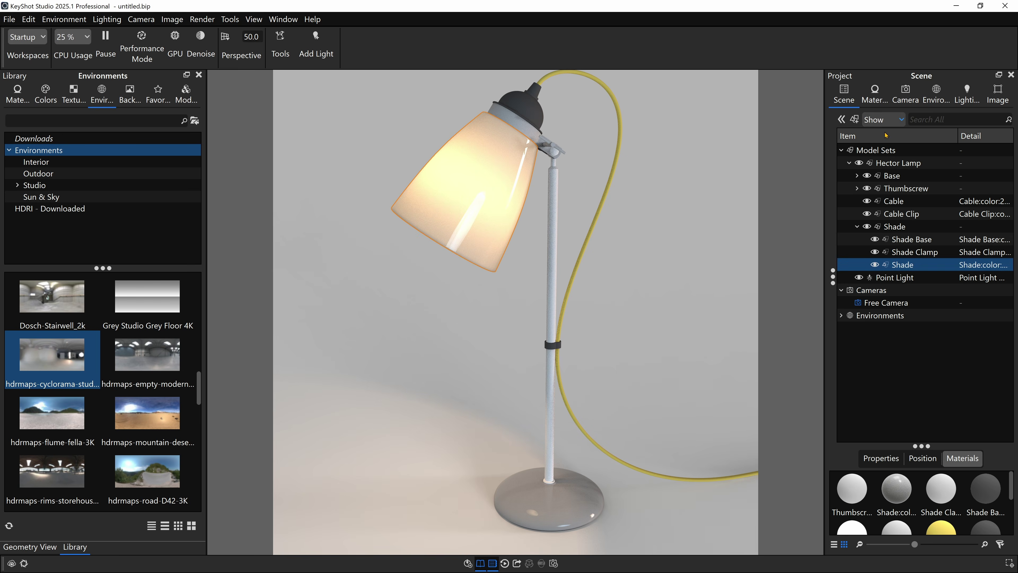
{"action": "left_click", "coordinate": [893, 277]}
{"action": "left_click", "coordinate": [859, 277]}
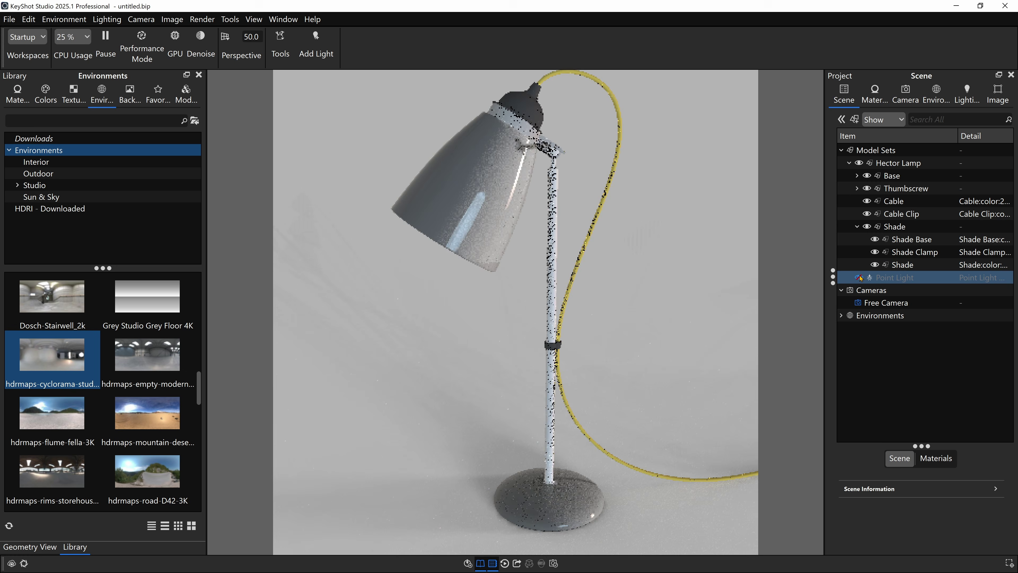
Lighten the shade material's surface colour to a neutral grey, trying 70% value and settling on 75%.
{"action": "double_click", "coordinate": [481, 170]}
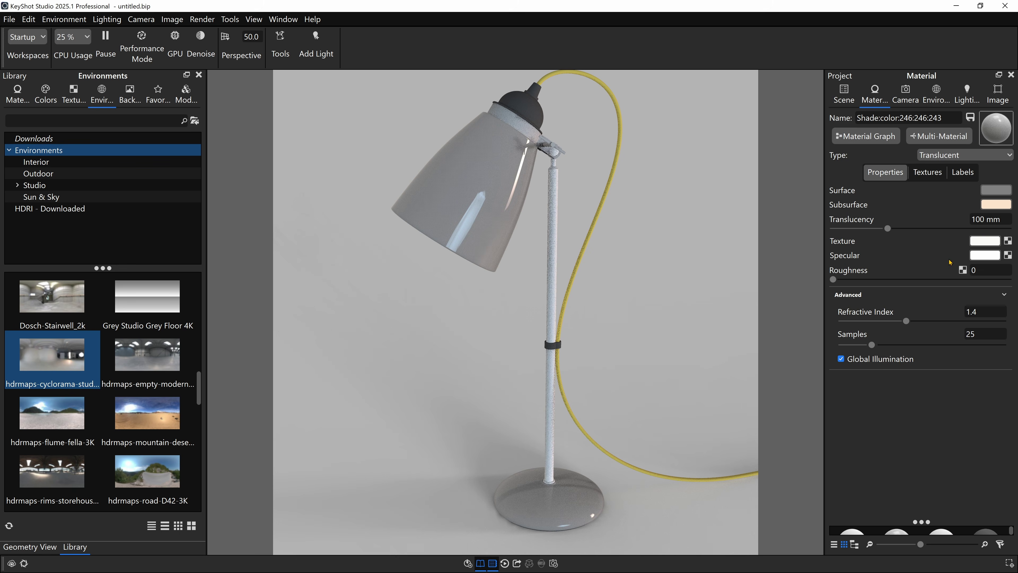
{"action": "left_click", "coordinate": [993, 191]}
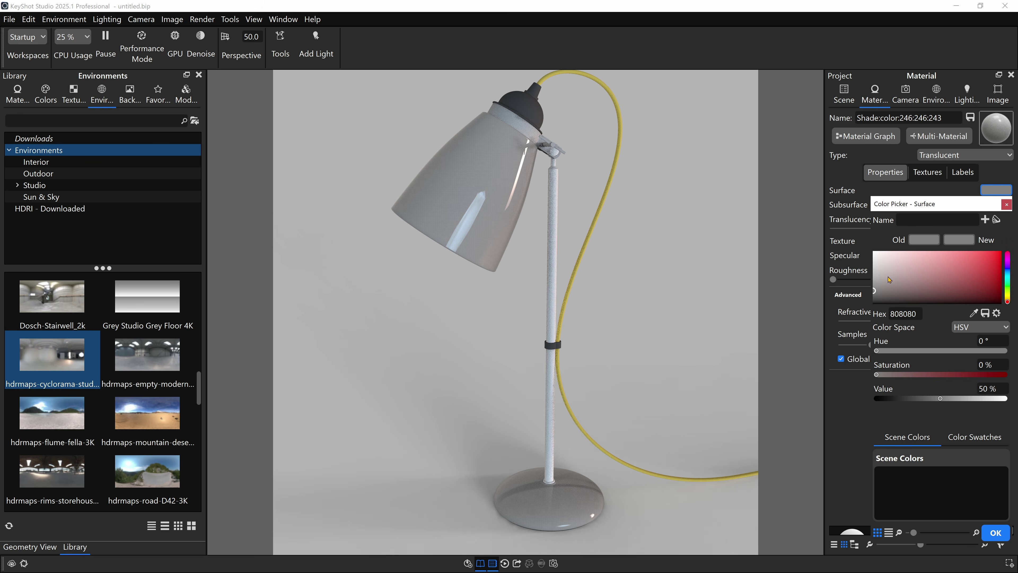
{"action": "left_click", "coordinate": [873, 273]}
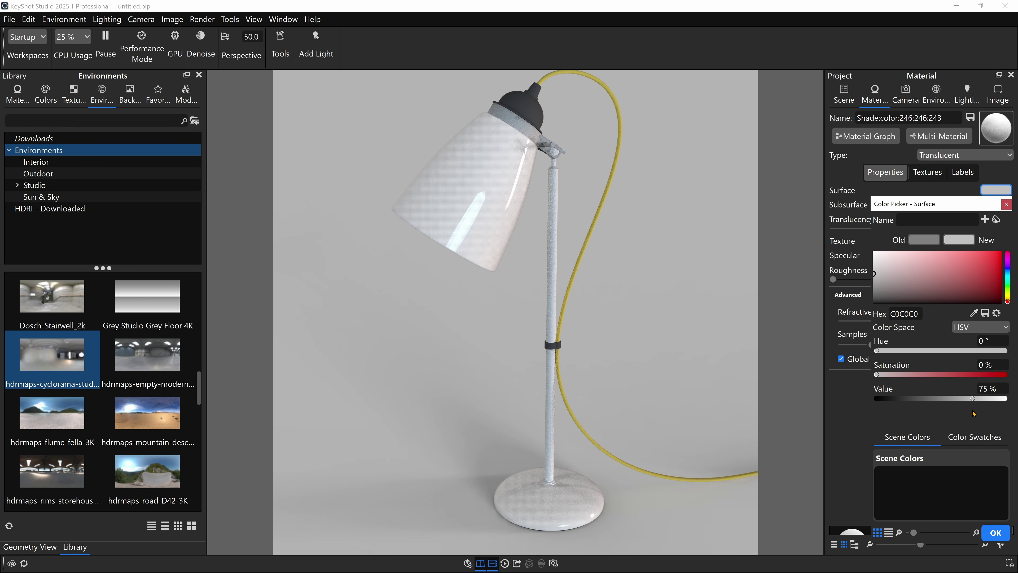
{"action": "left_click", "coordinate": [995, 388]}
{"action": "type", "text": "70"}
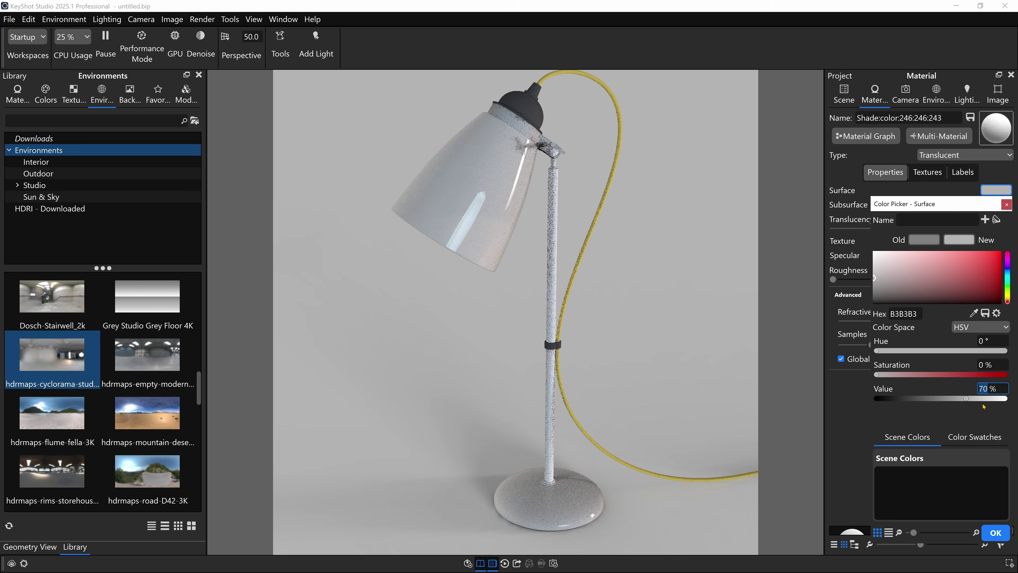
Show the point light again and set its power to 1600 lumen.
{"action": "left_click", "coordinate": [844, 94]}
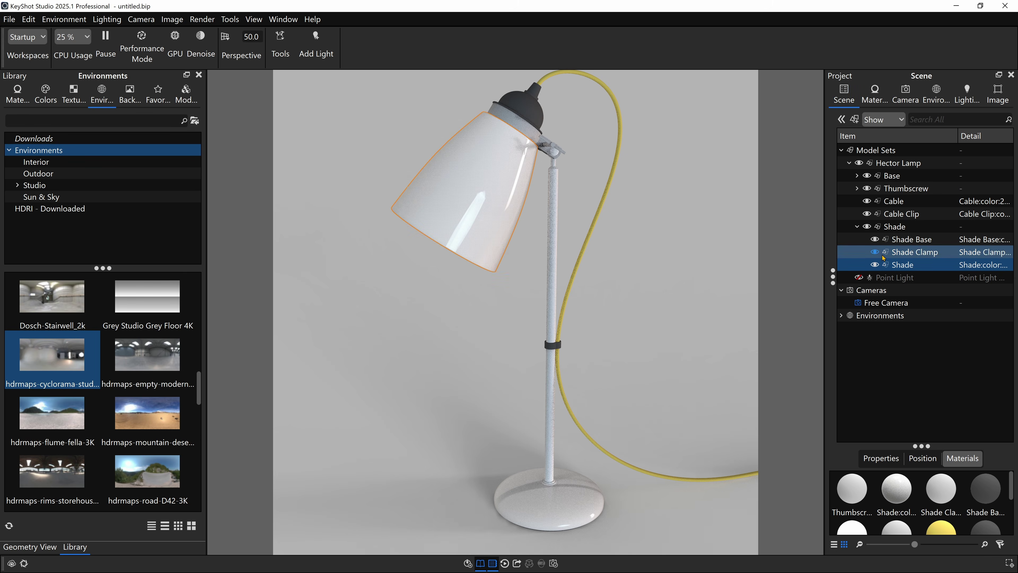
{"action": "left_click", "coordinate": [860, 277]}
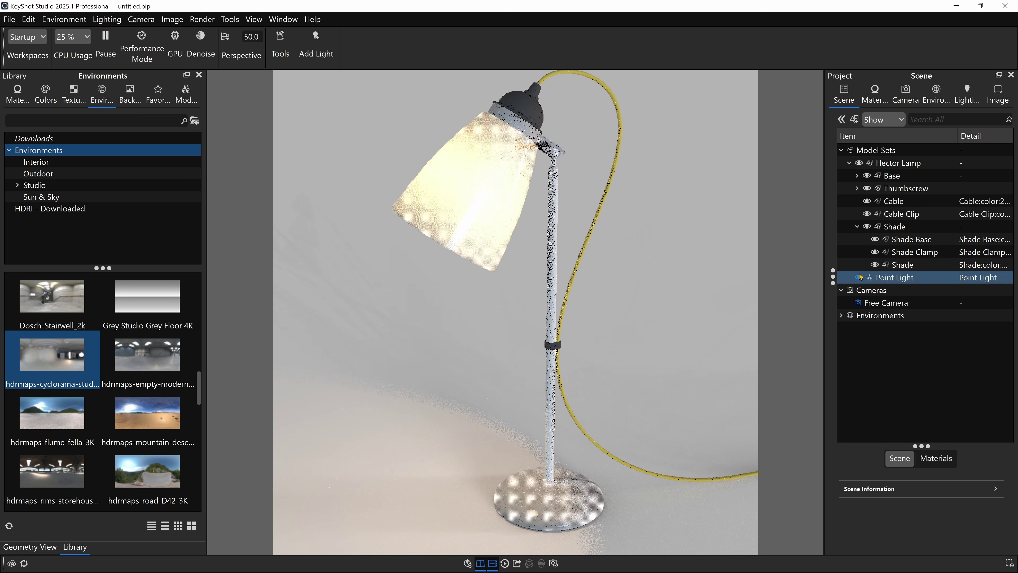
{"action": "double_click", "coordinate": [915, 277]}
{"action": "double_click", "coordinate": [938, 205]}
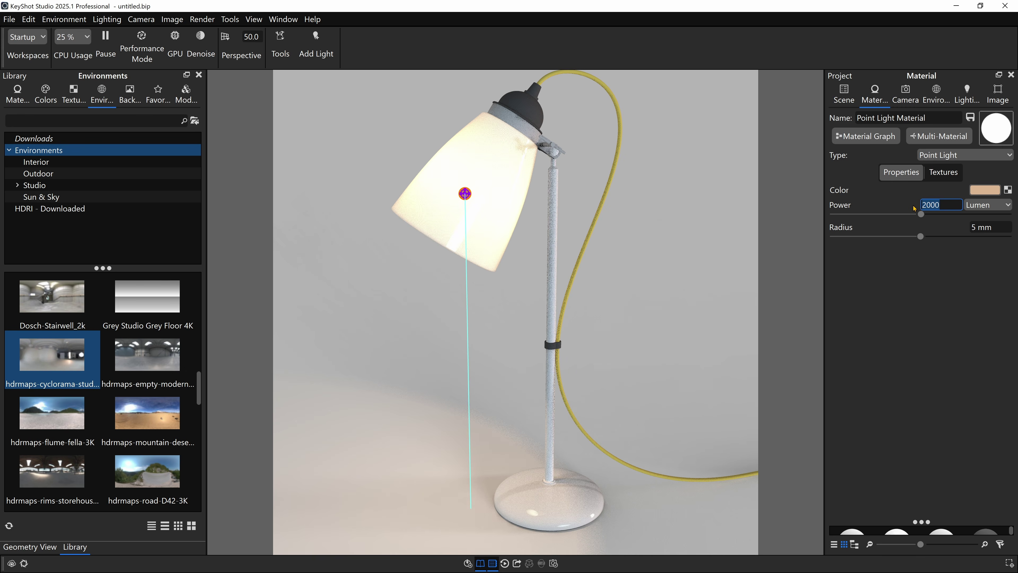
{"action": "type", "text": "1600"}
{"action": "key", "text": "Return"}
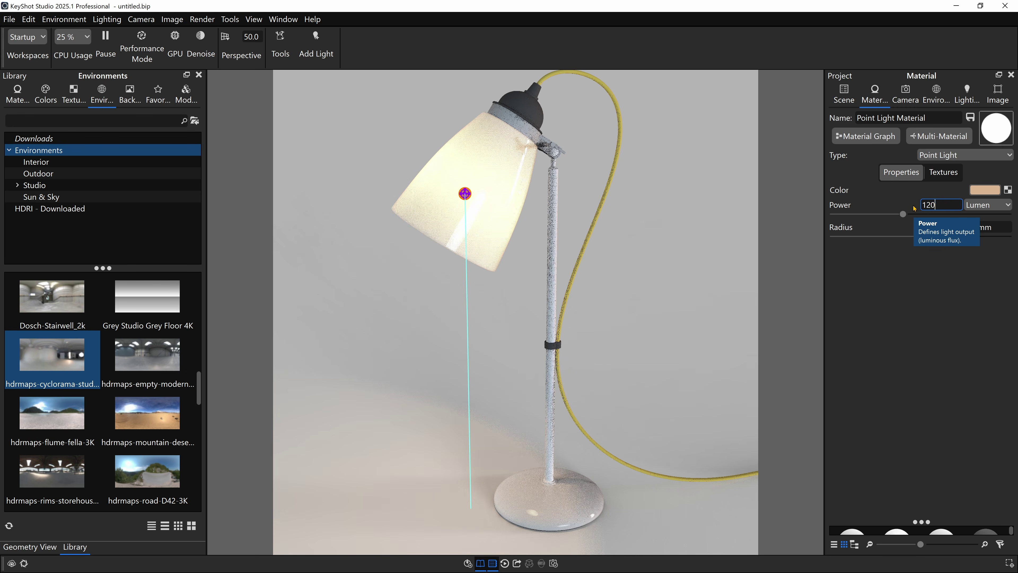
Try a point light power of 1200 lumen and return it to 1600 lumen.
{"action": "type", "text": "1200"}
{"action": "key", "text": "Return"}
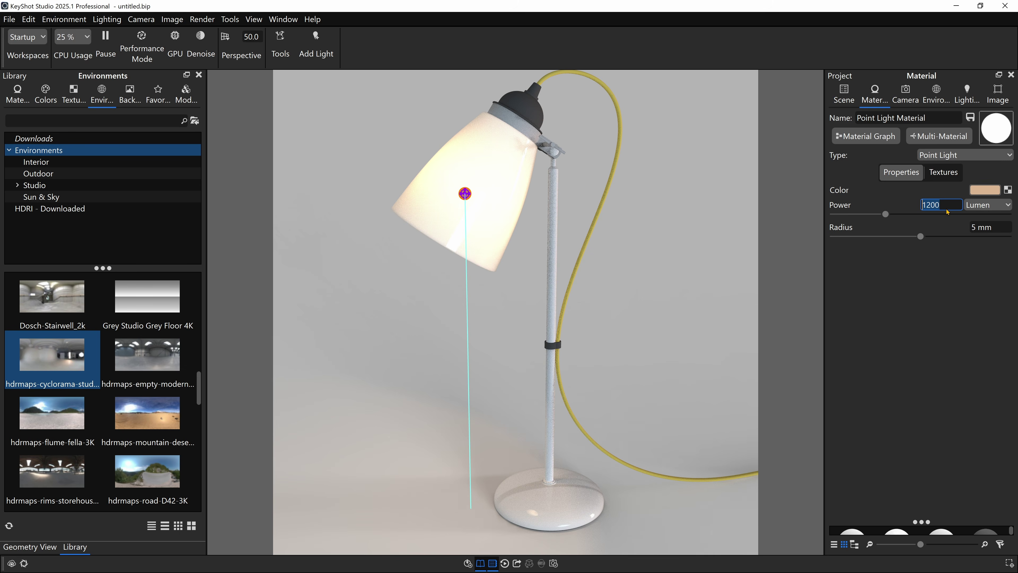
{"action": "type", "text": "16"}
{"action": "key", "text": "Return"}
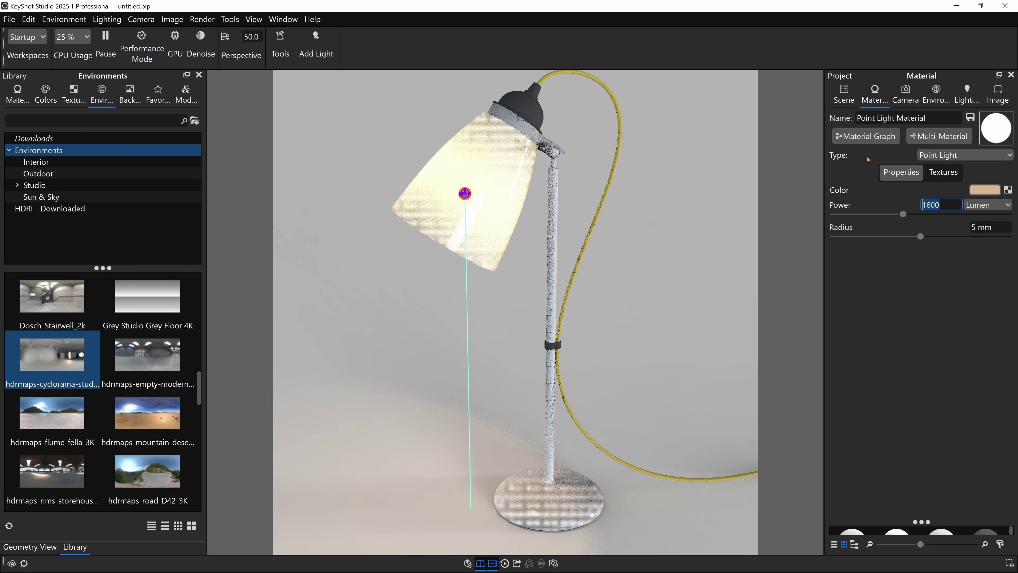
Darken the shade material's subsurface colour to 77% value, keeping its warm hue.
{"action": "left_click", "coordinate": [843, 94]}
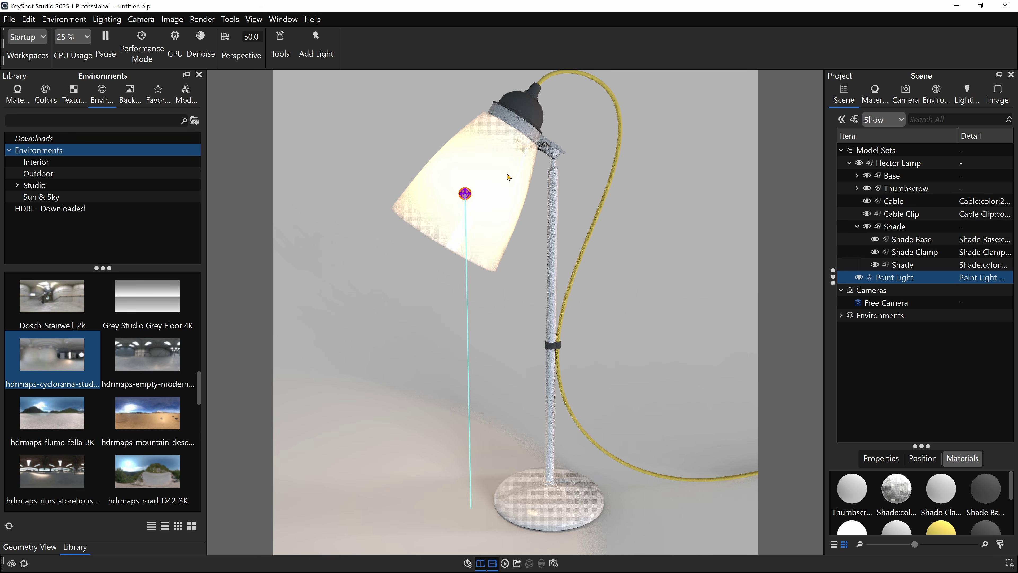
{"action": "double_click", "coordinate": [508, 177]}
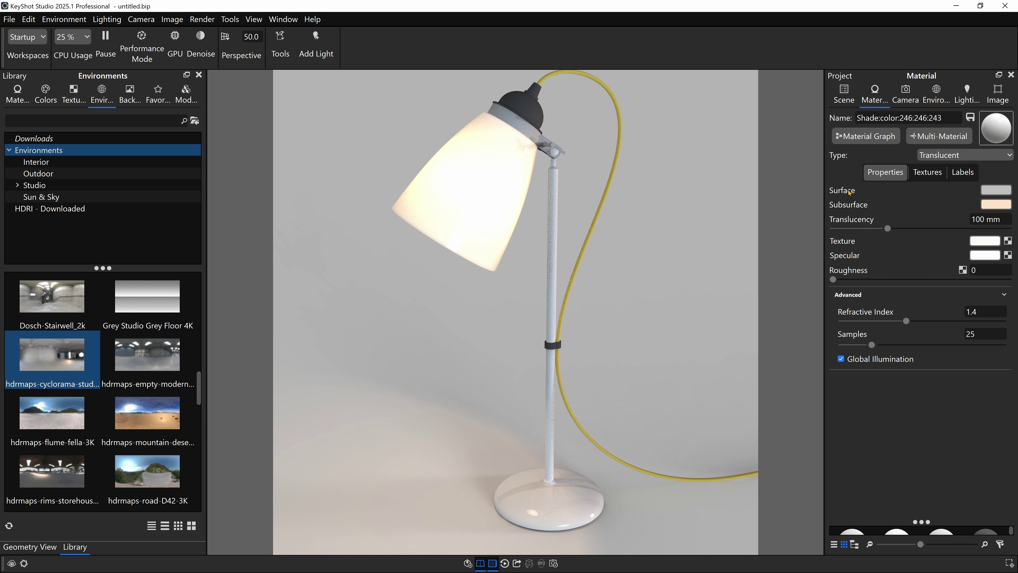
{"action": "left_click", "coordinate": [996, 190]}
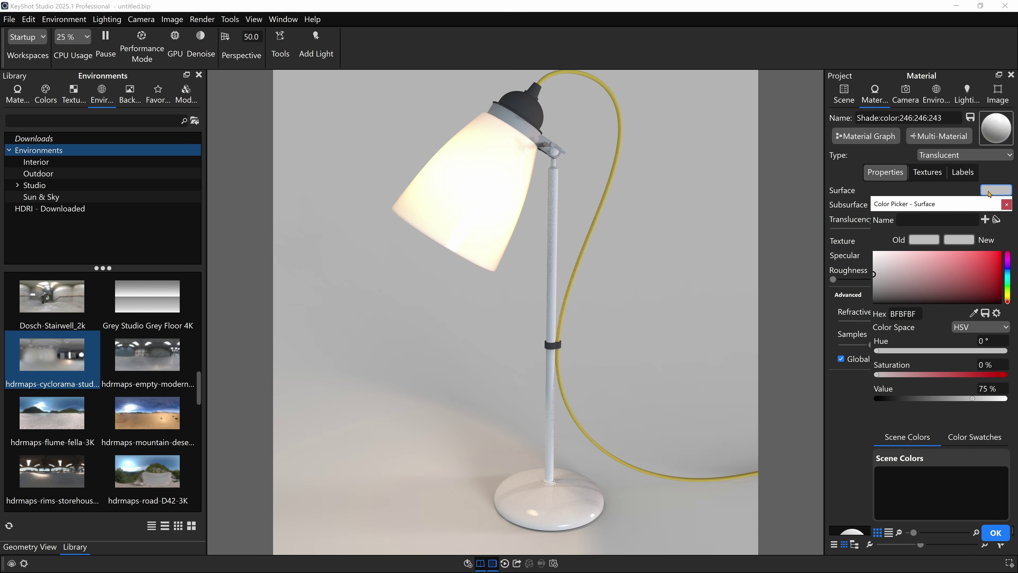
{"action": "left_click", "coordinate": [1006, 204]}
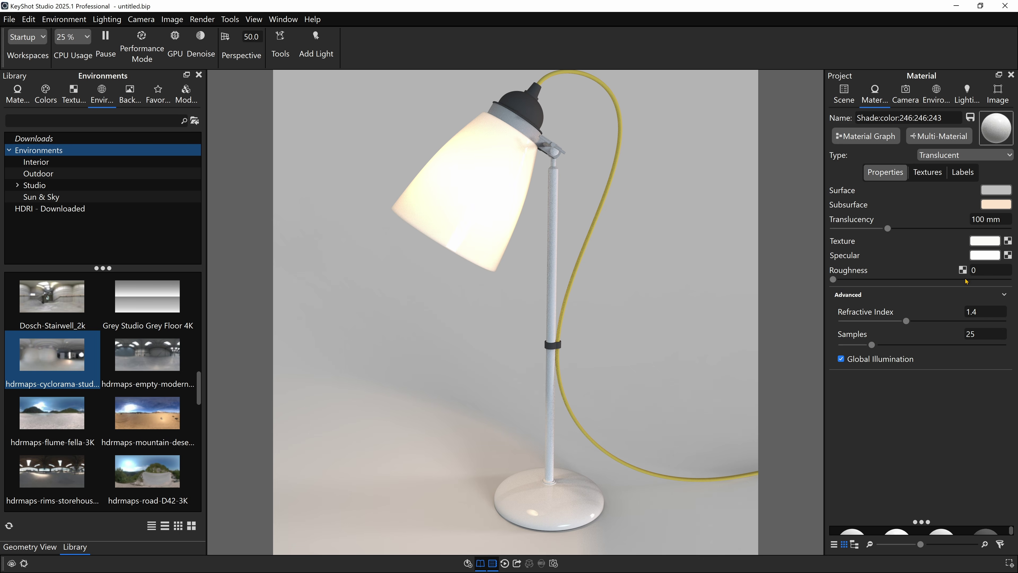
{"action": "left_click", "coordinate": [993, 205]}
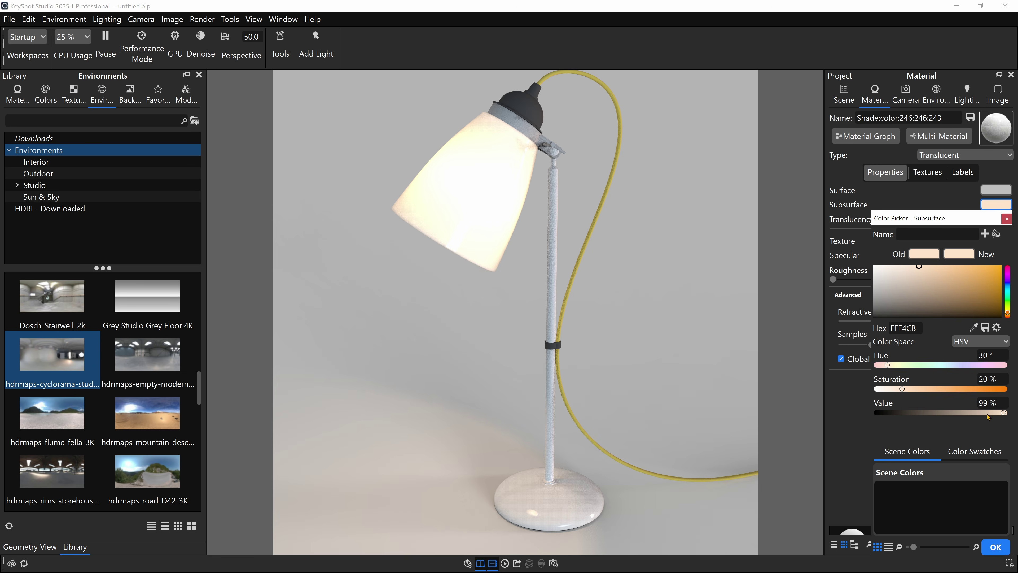
{"action": "left_click_drag", "start_coordinate": [988, 417], "coordinate": [969, 413]}
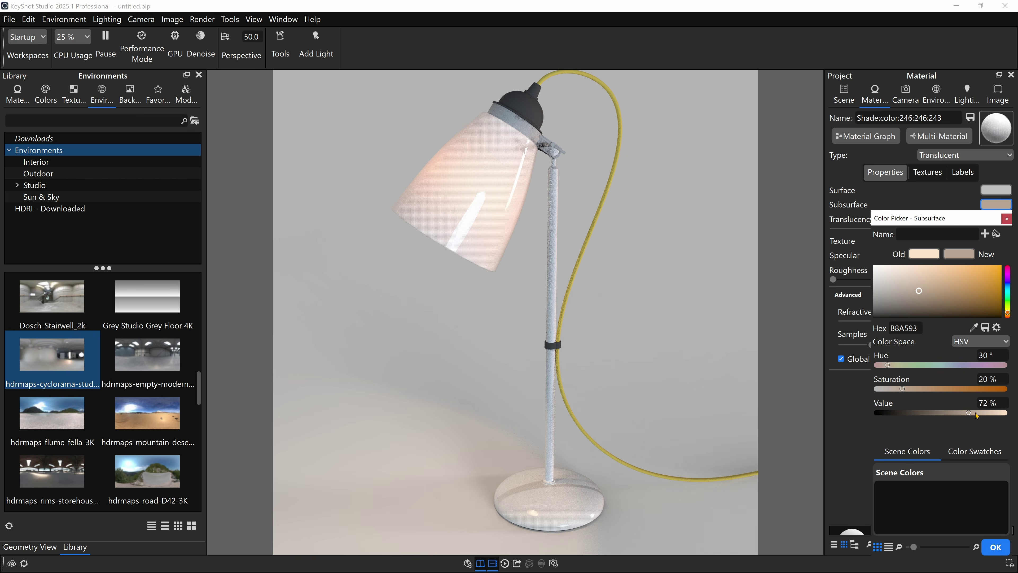
{"action": "left_click", "coordinate": [975, 413]}
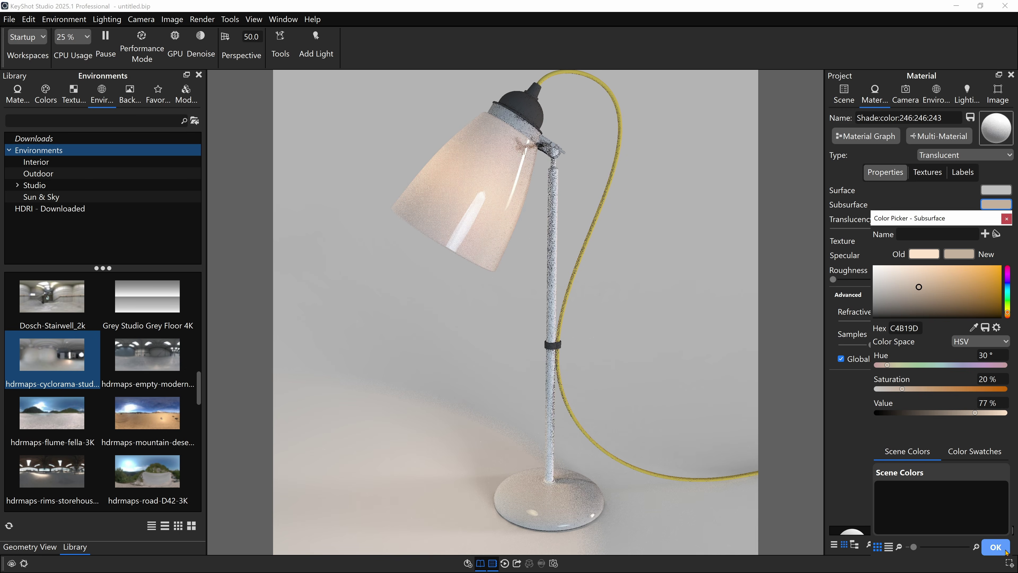
{"action": "left_click", "coordinate": [996, 546]}
Set the shade material's surface colour to 70% value.
{"action": "left_click", "coordinate": [996, 190]}
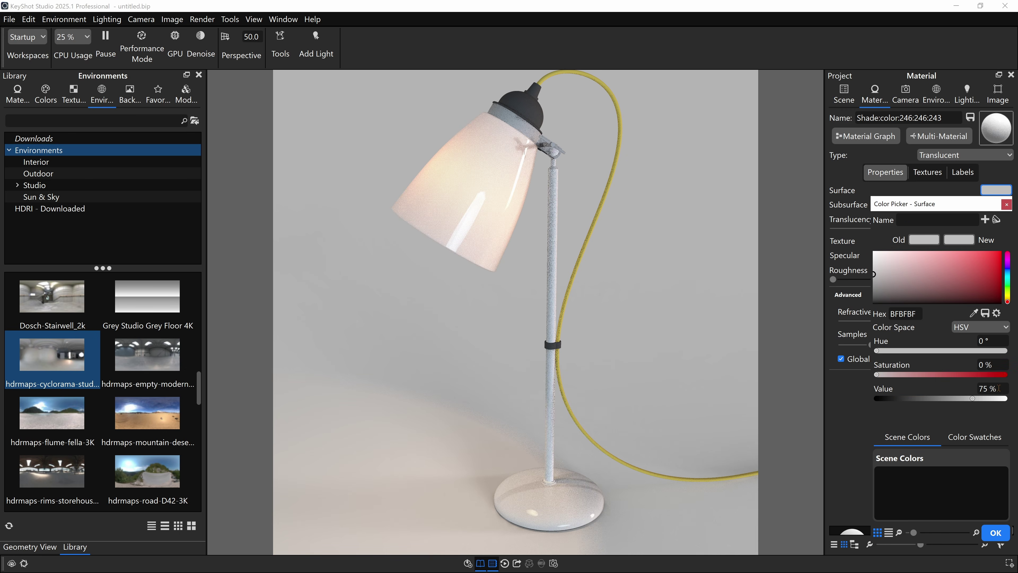
{"action": "left_click_drag", "start_coordinate": [1002, 388], "coordinate": [961, 388]}
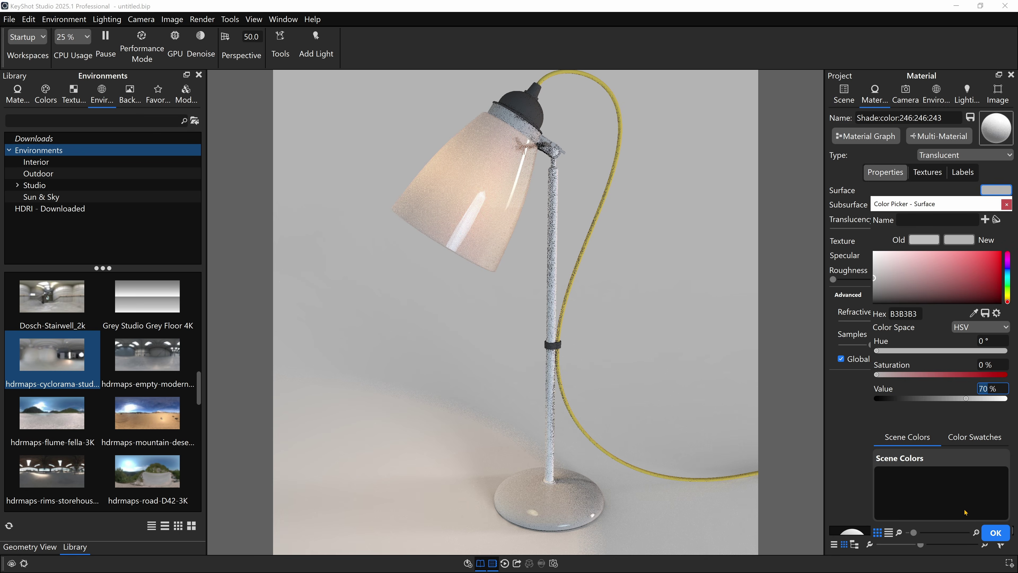
{"action": "left_click", "coordinate": [996, 533]}
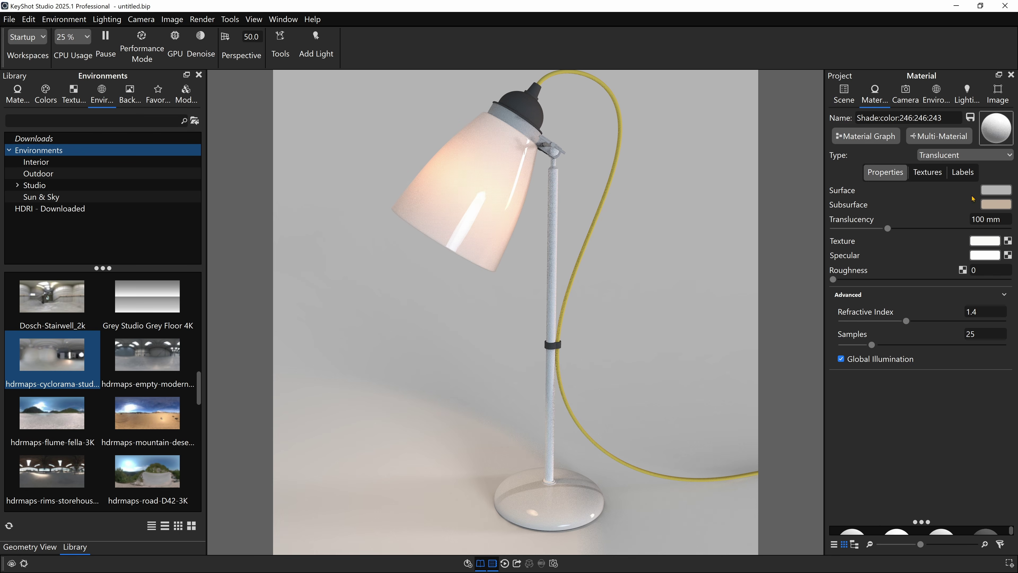
Turn the point light off and on again to compare the unlit and lit shade.
{"action": "left_click", "coordinate": [844, 92]}
{"action": "left_click", "coordinate": [860, 277]}
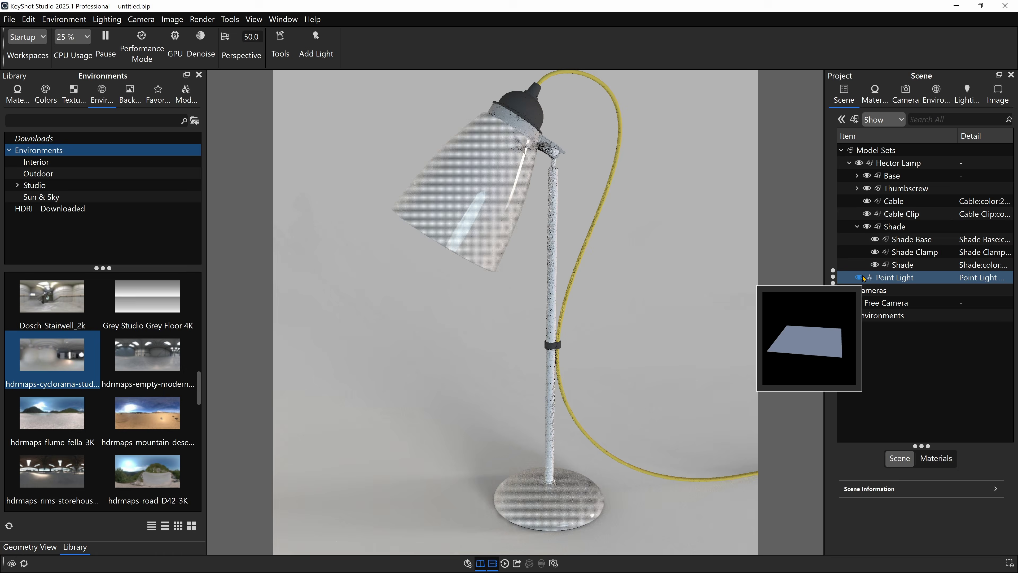
{"action": "left_click", "coordinate": [862, 275]}
Change the material type of the lamp's stem from Diffuse to Anisotropic.
{"action": "scroll", "coordinate": [613, 204], "scroll_direction": "up", "scroll_amount": 6}
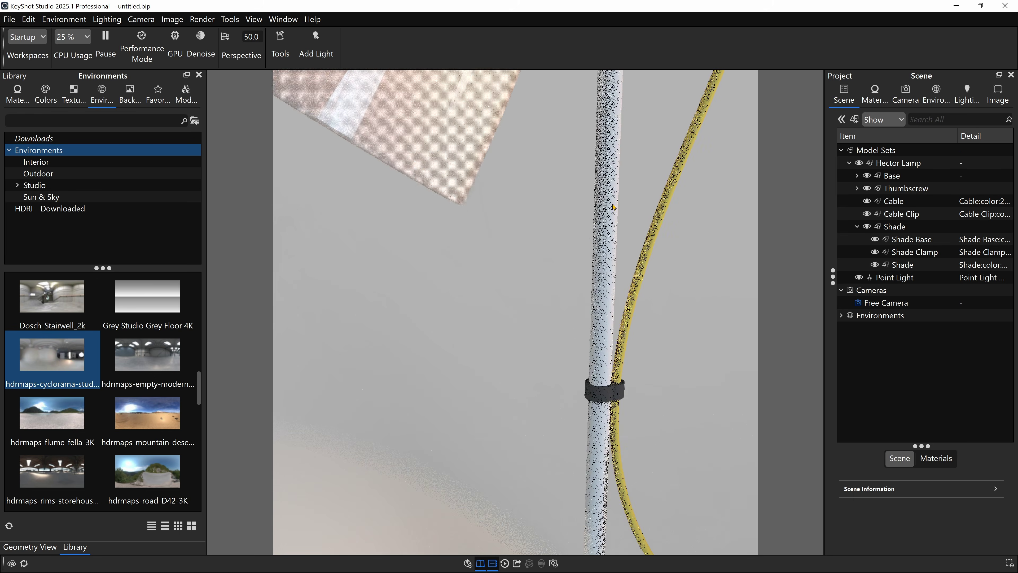
{"action": "middle_click_drag", "start_coordinate": [612, 204], "coordinate": [537, 266]}
{"action": "middle_click_drag", "start_coordinate": [547, 216], "coordinate": [519, 393]}
{"action": "left_click", "coordinate": [503, 168]}
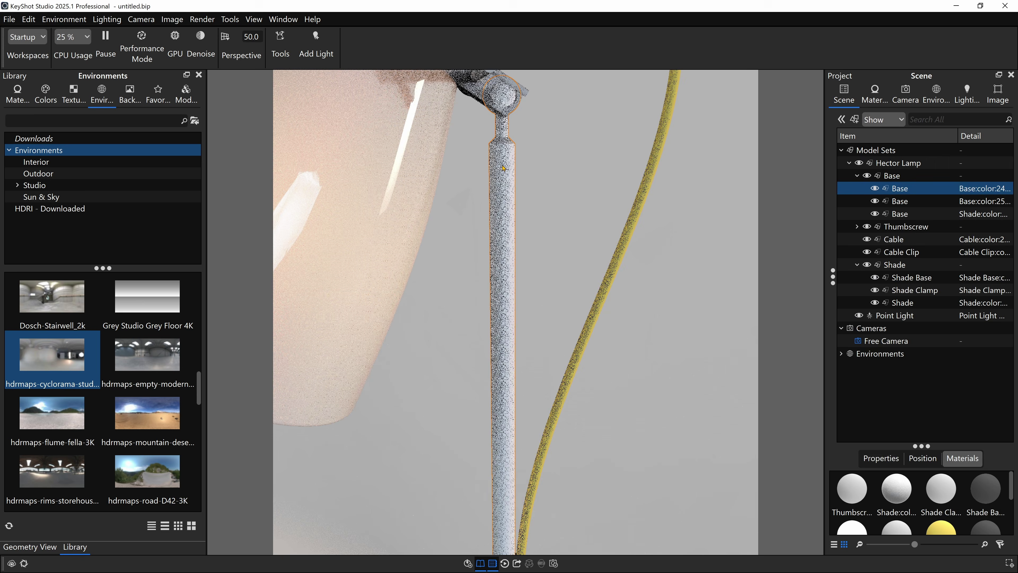
{"action": "double_click", "coordinate": [503, 168]}
{"action": "left_click", "coordinate": [953, 156]}
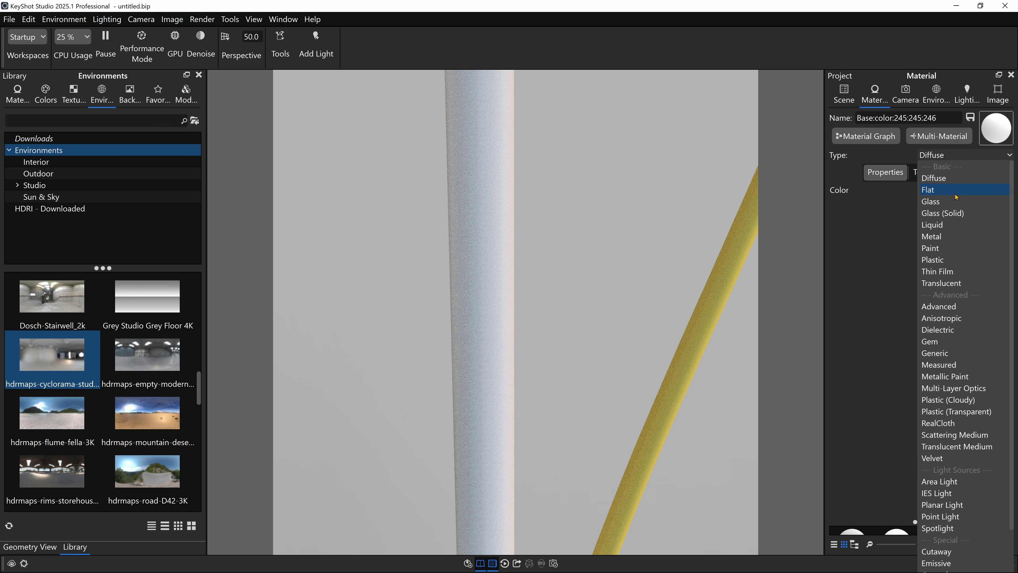
{"action": "left_click", "coordinate": [941, 318]}
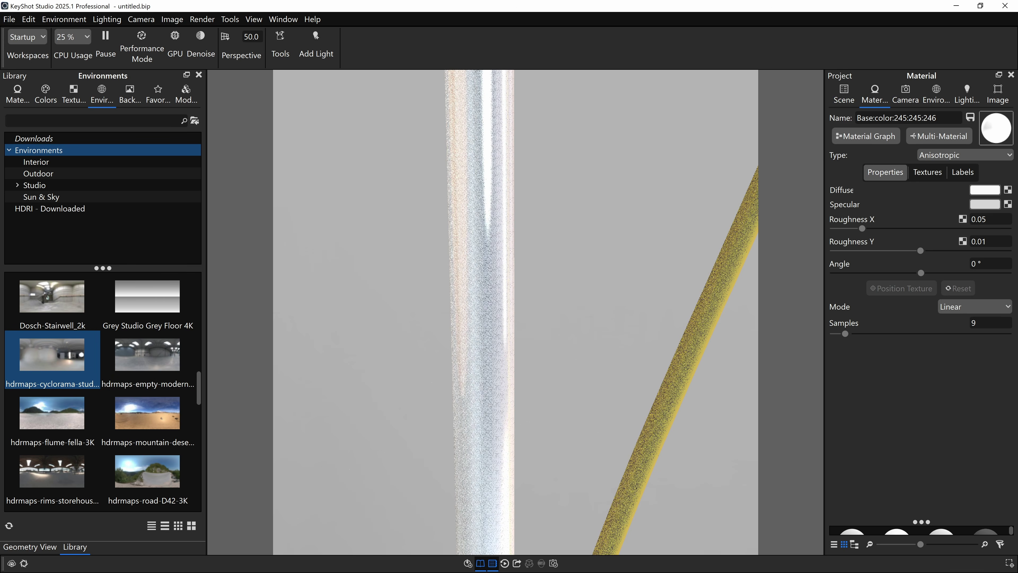
Switch to the lamp's reference photo in ImageGlass and examine the reflections and finish of the metal stem up close.
{"action": "left_click_drag", "start_coordinate": [1017, 160], "coordinate": [523, 63]}
{"action": "scroll", "coordinate": [515, 246], "scroll_direction": "up", "scroll_amount": 8}
{"action": "scroll", "coordinate": [515, 249], "scroll_direction": "up", "scroll_amount": 4}
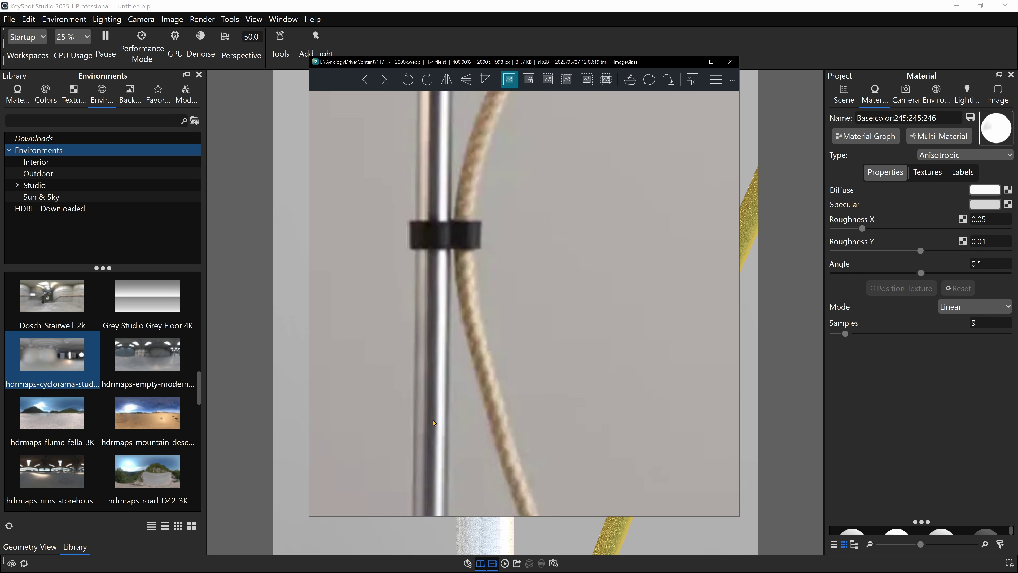
{"action": "scroll", "coordinate": [454, 468], "scroll_direction": "down", "scroll_amount": 4}
{"action": "left_click_drag", "start_coordinate": [454, 468], "coordinate": [461, 219]}
{"action": "scroll", "coordinate": [461, 219], "scroll_direction": "up", "scroll_amount": 9}
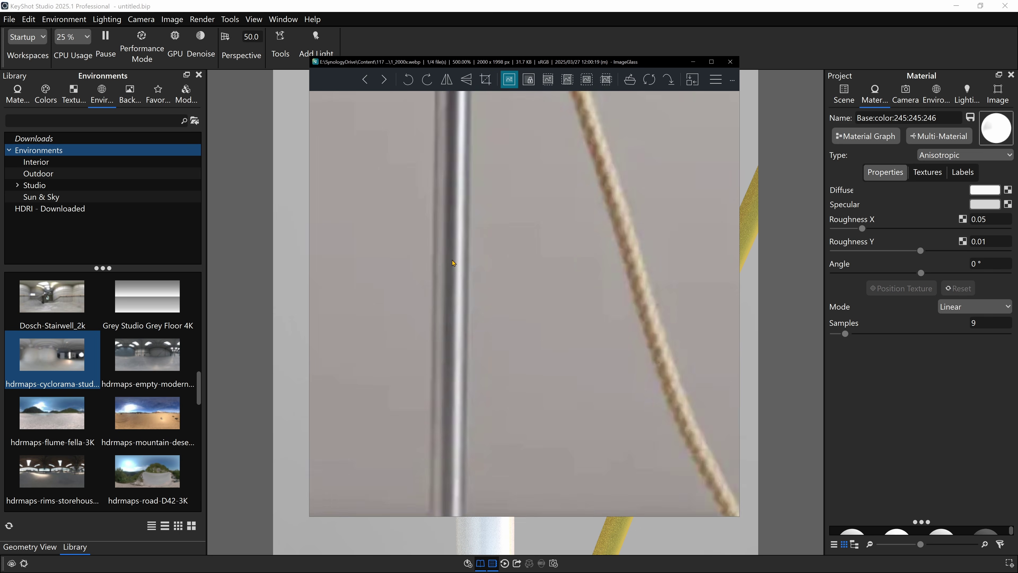
{"action": "scroll", "coordinate": [463, 227], "scroll_direction": "down", "scroll_amount": 5}
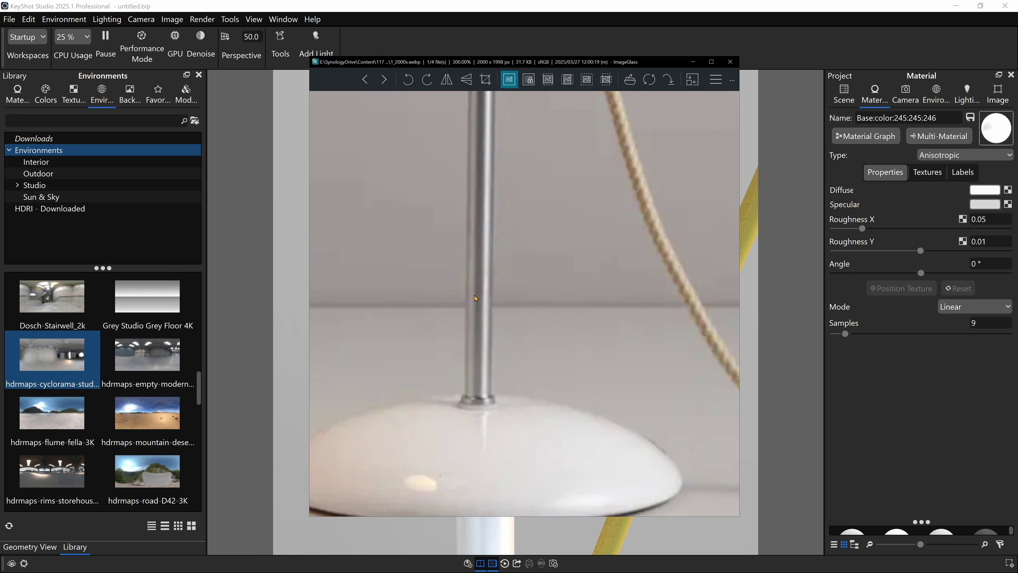
{"action": "left_click_drag", "start_coordinate": [485, 189], "coordinate": [563, 367]}
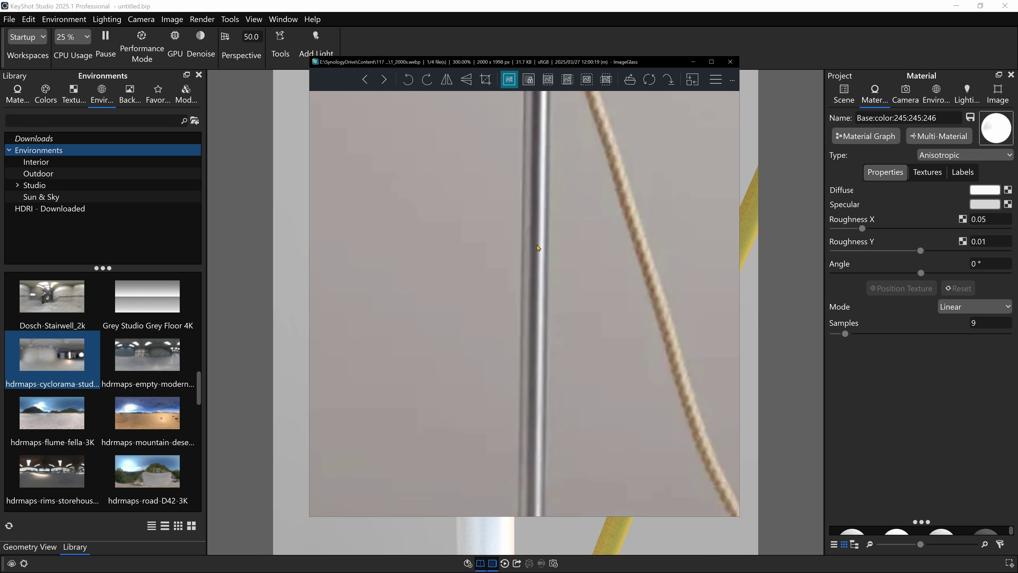
{"action": "scroll", "coordinate": [537, 248], "scroll_direction": "up", "scroll_amount": 5}
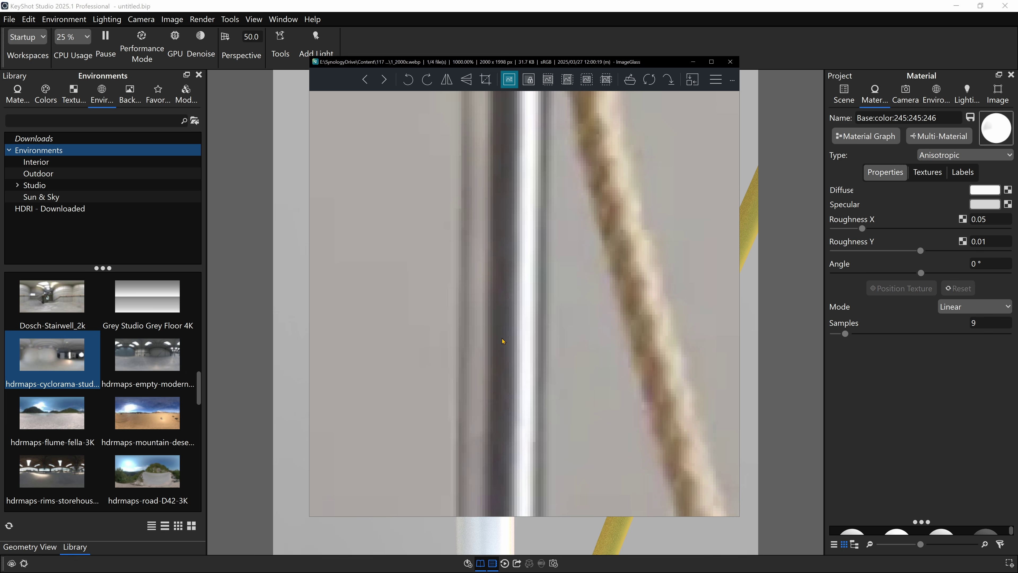
{"action": "left_click", "coordinate": [693, 80]}
{"action": "key", "text": "Escape"}
Set the stem material's diffuse colour to black and reduce Roughness X and Roughness Y to 0.
{"action": "left_click", "coordinate": [978, 192]}
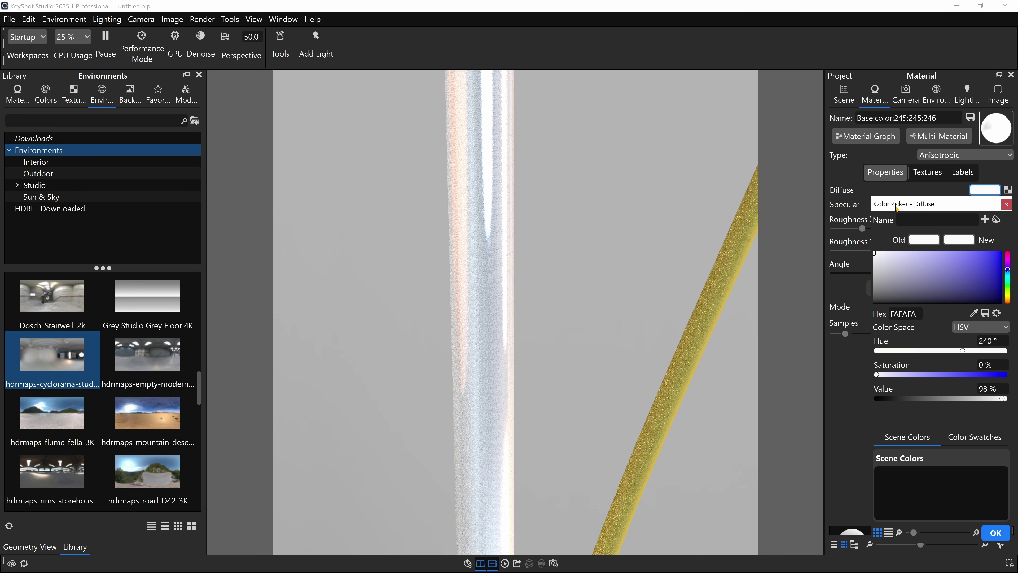
{"action": "left_click_drag", "start_coordinate": [717, 224], "coordinate": [684, 251]}
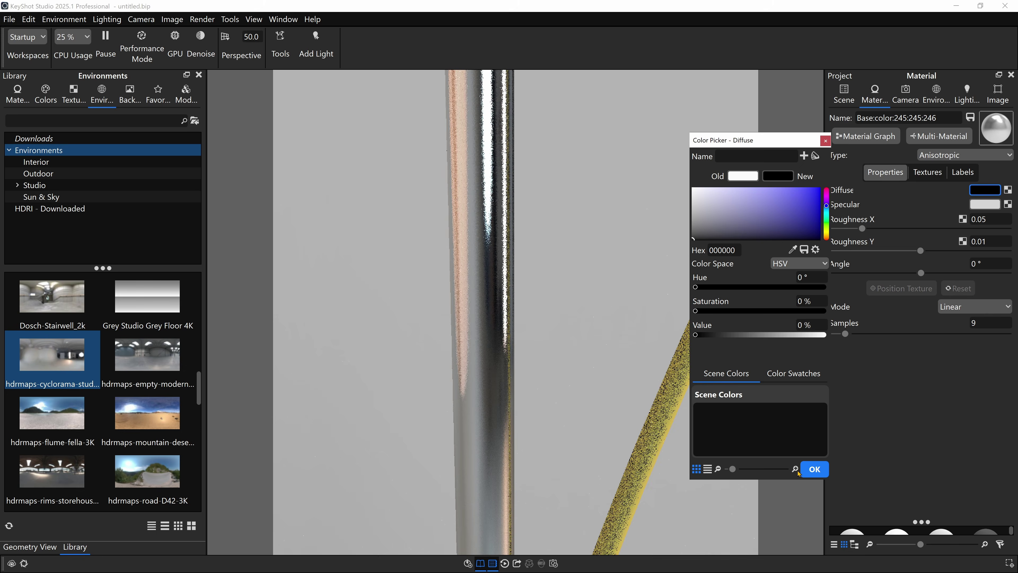
{"action": "left_click", "coordinate": [863, 229]}
{"action": "left_click_drag", "start_coordinate": [863, 229], "coordinate": [833, 229]}
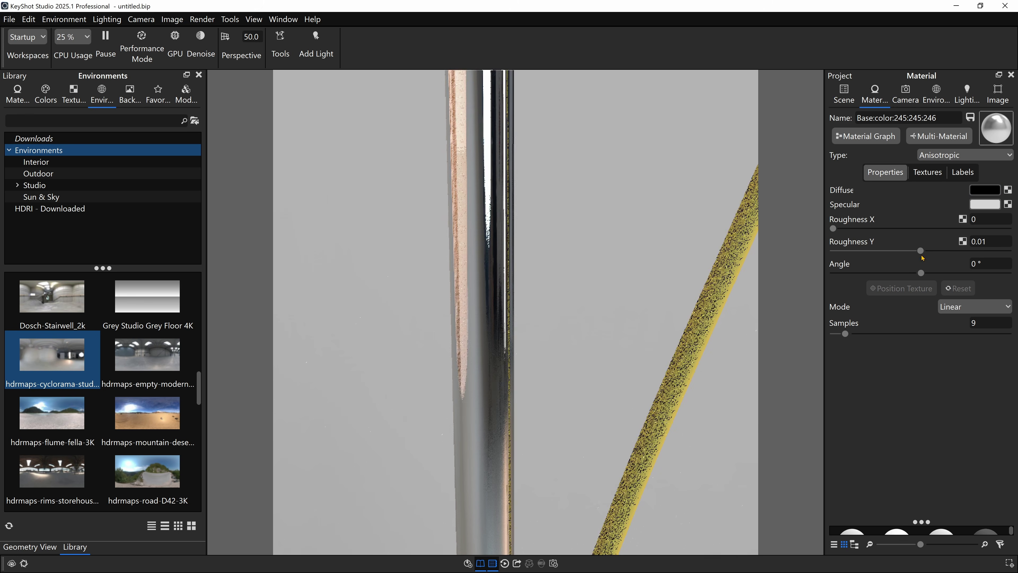
{"action": "left_click_drag", "start_coordinate": [920, 250], "coordinate": [832, 251]}
{"action": "scroll", "coordinate": [565, 269], "scroll_direction": "up", "scroll_amount": 10}
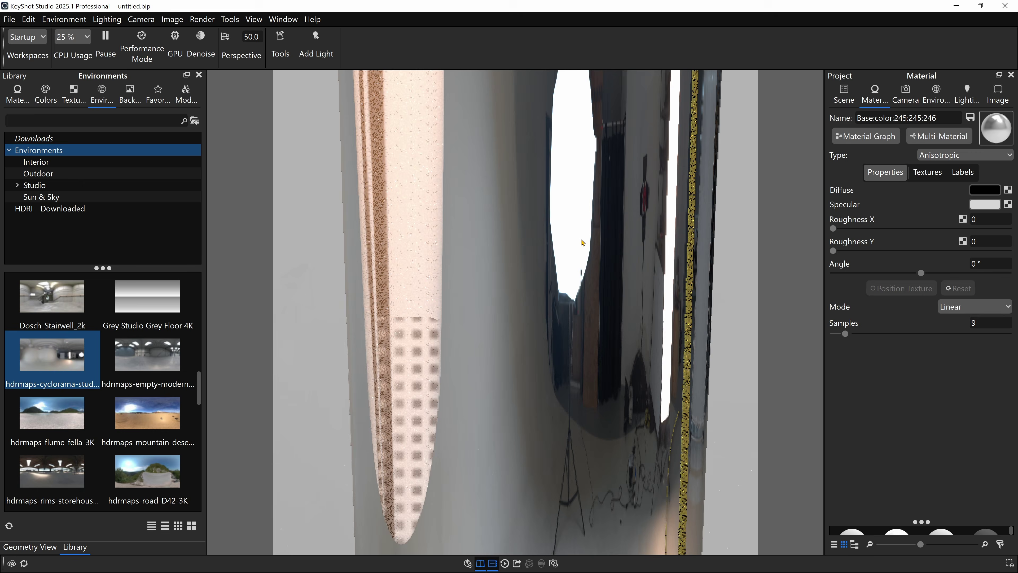
{"action": "left_click_drag", "start_coordinate": [582, 242], "coordinate": [540, 265]}
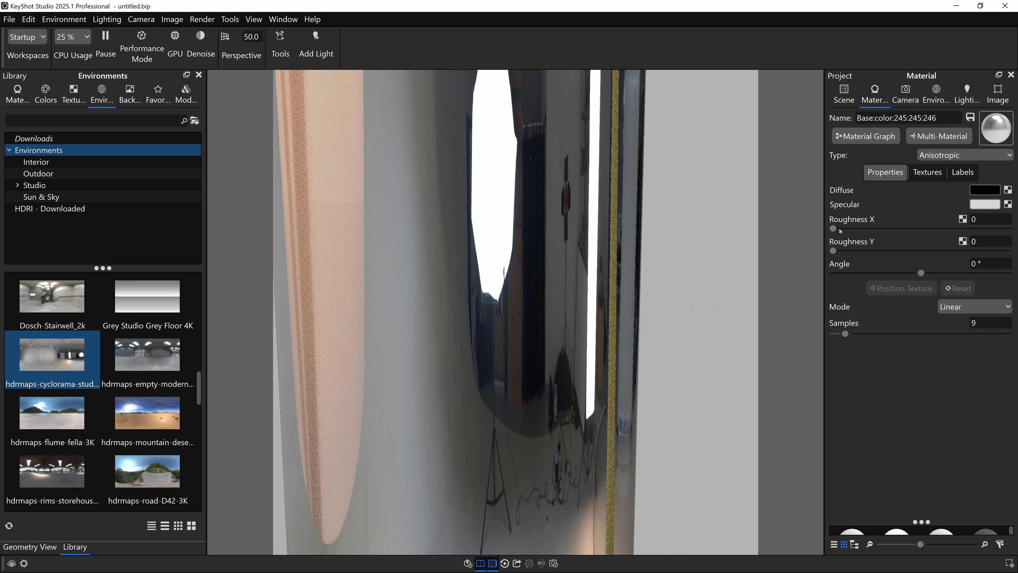
Try a Roughness Y of 0.1 on the stem material and settle on 0.15.
{"action": "left_click_drag", "start_coordinate": [836, 251], "coordinate": [977, 251]}
{"action": "left_click", "coordinate": [990, 241]}
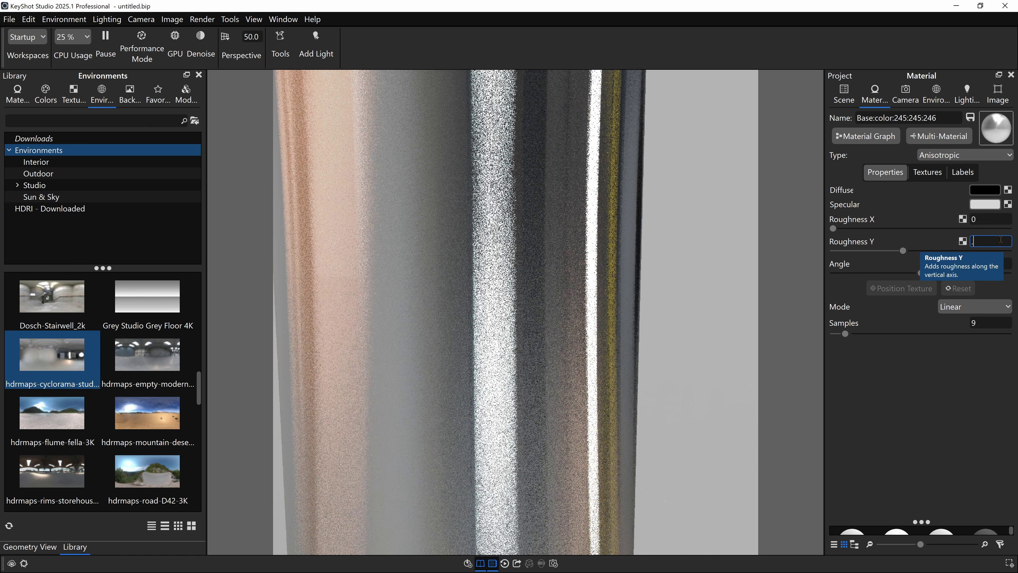
{"action": "type", "text": "0.1"}
{"action": "key", "text": "Return"}
{"action": "scroll", "coordinate": [493, 329], "scroll_direction": "down", "scroll_amount": 3}
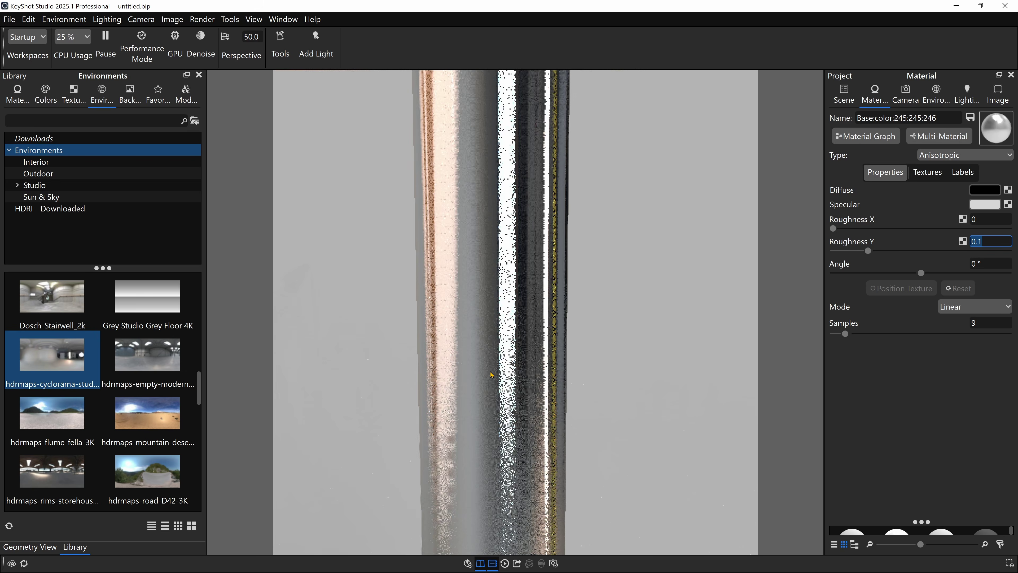
{"action": "scroll", "coordinate": [493, 330], "scroll_direction": "down", "scroll_amount": 3}
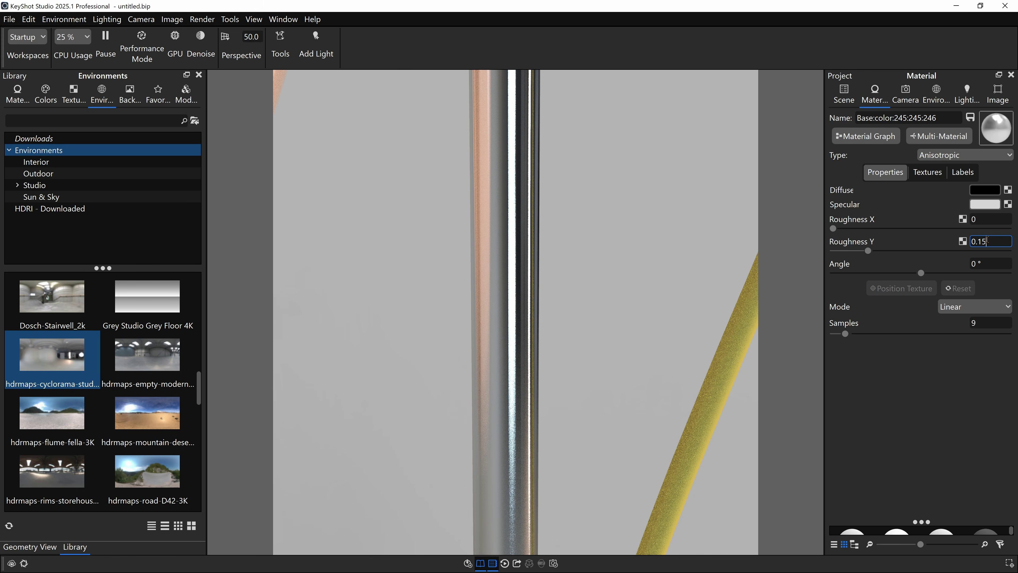
{"action": "type", "text": "5"}
{"action": "key", "text": "Return"}
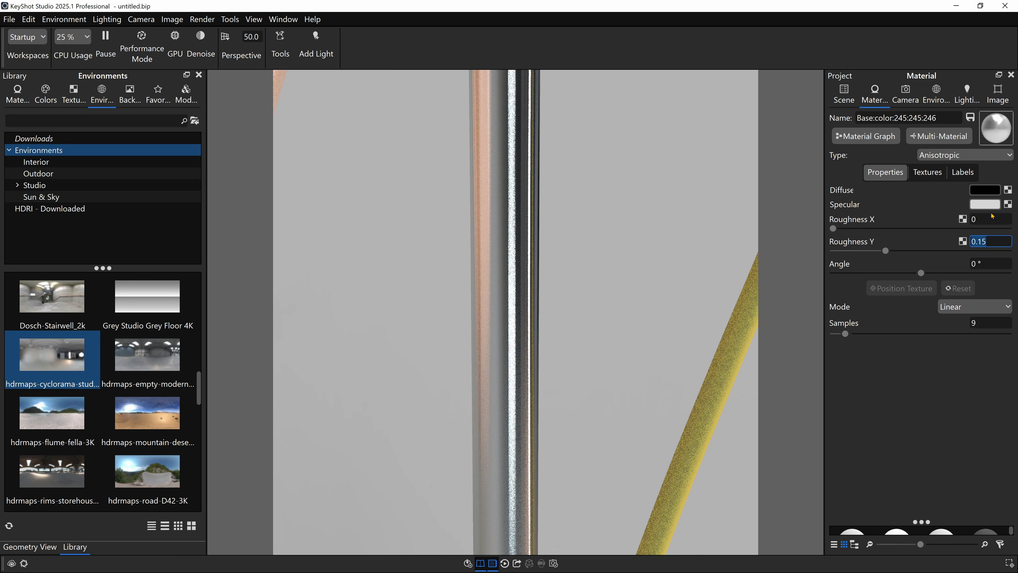
Set the stem material's Roughness X to 0.05 and check the finish up close and on the whole lamp.
{"action": "left_click", "coordinate": [990, 219]}
{"action": "type", "text": "."}
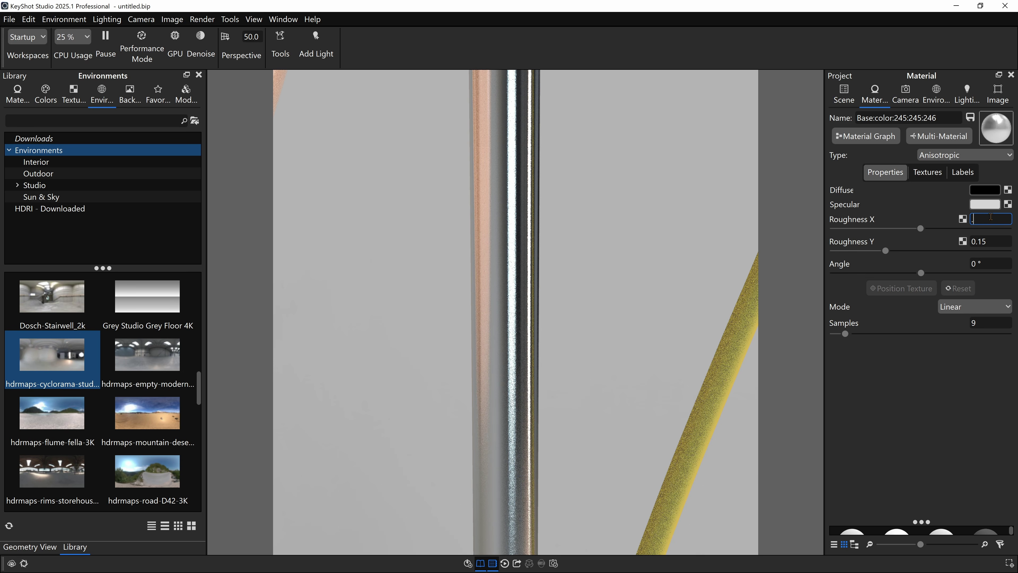
{"action": "type", "text": "05"}
{"action": "key", "text": "Return"}
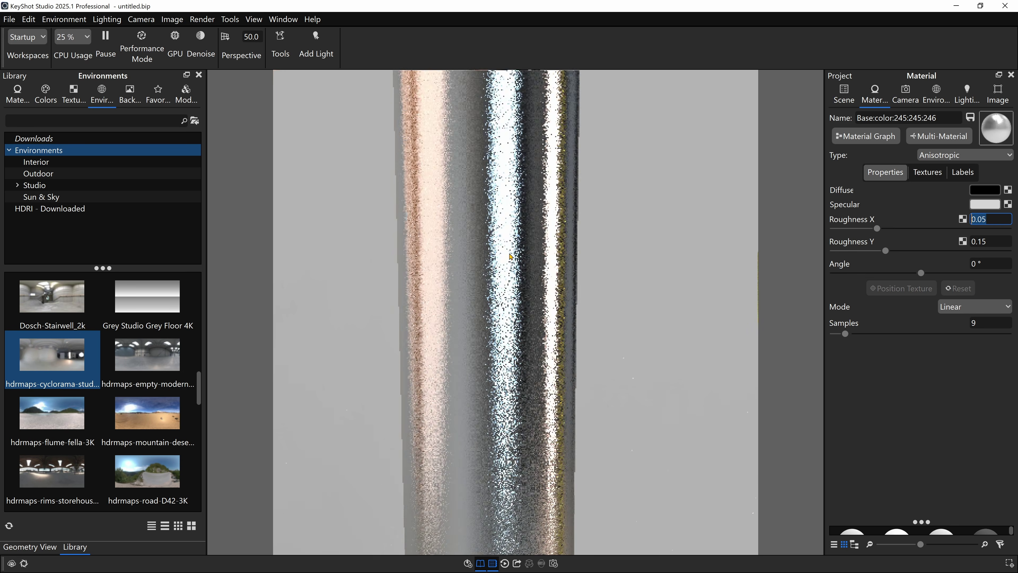
{"action": "scroll", "coordinate": [516, 250], "scroll_direction": "down", "scroll_amount": 10}
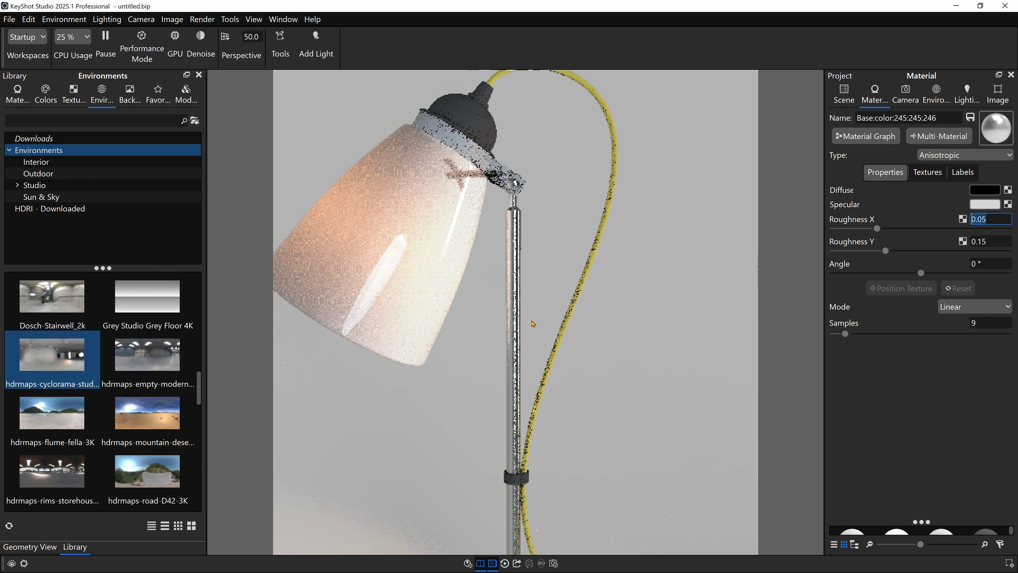
{"action": "scroll", "coordinate": [528, 399], "scroll_direction": "up", "scroll_amount": 8}
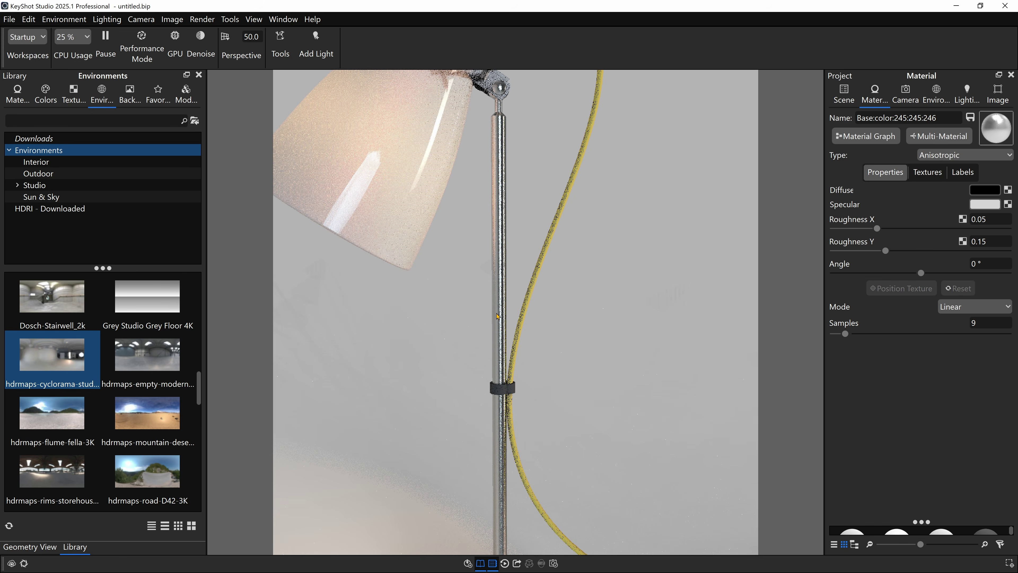
Try a specular colour of 75% value on the stem material and lighten it to near white.
{"action": "scroll", "coordinate": [496, 300], "scroll_direction": "up", "scroll_amount": 3}
{"action": "middle_click_drag", "start_coordinate": [513, 332], "coordinate": [589, 494]}
{"action": "left_click", "coordinate": [928, 172]}
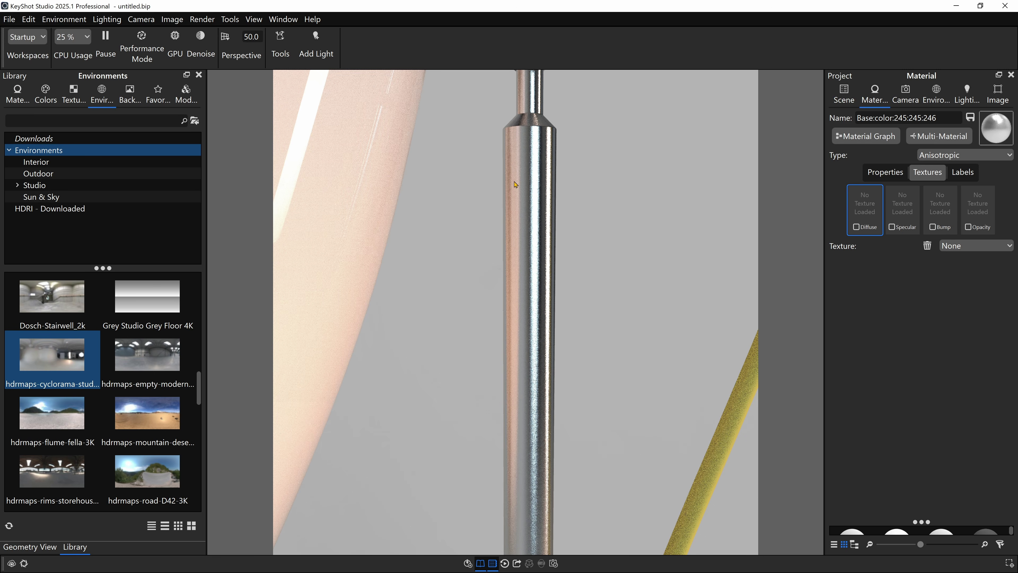
{"action": "left_click", "coordinate": [902, 208]}
{"action": "left_click", "coordinate": [896, 176]}
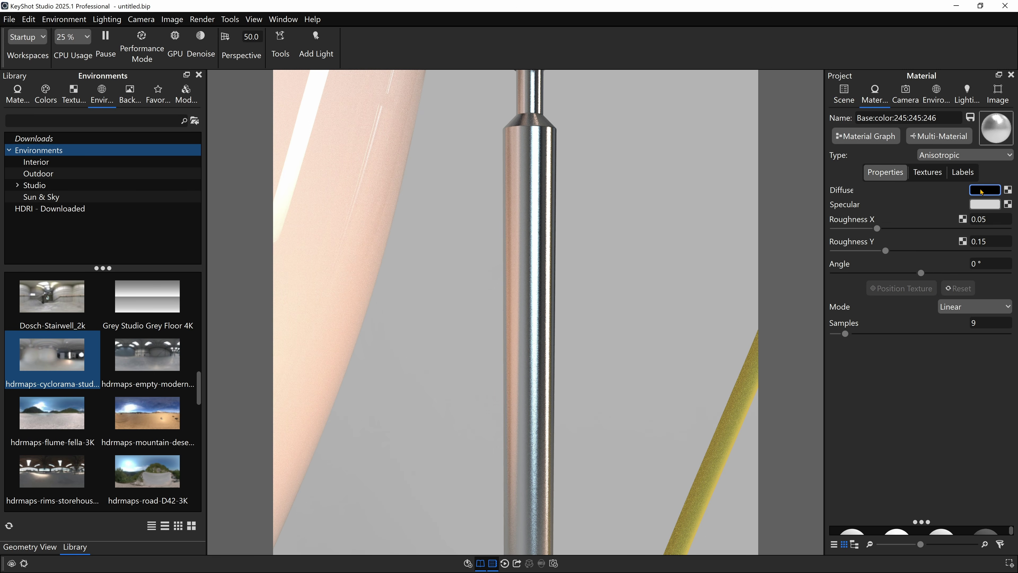
{"action": "left_click", "coordinate": [985, 204]}
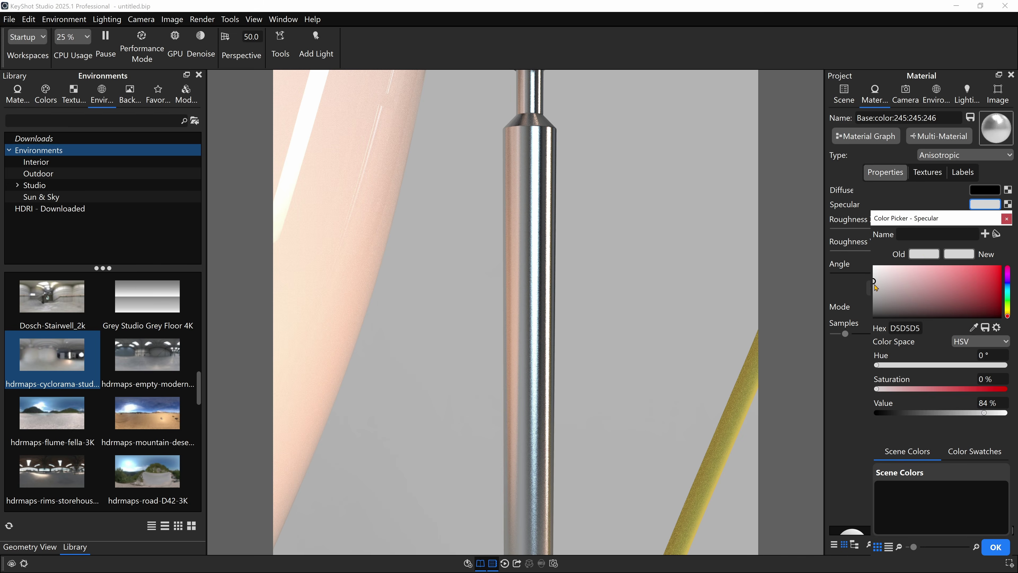
{"action": "left_click_drag", "start_coordinate": [875, 286], "coordinate": [869, 292]}
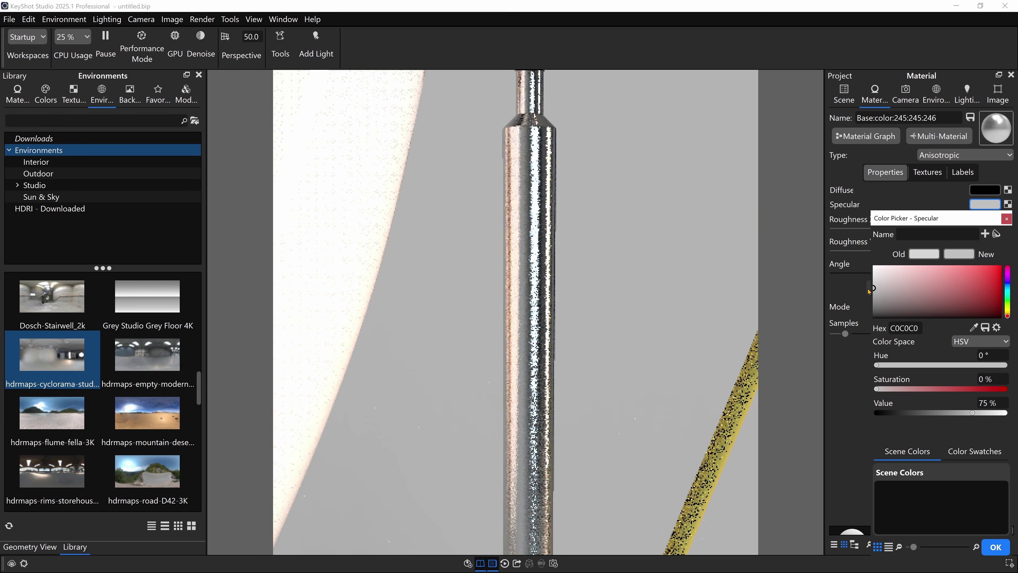
{"action": "left_click", "coordinate": [985, 205]}
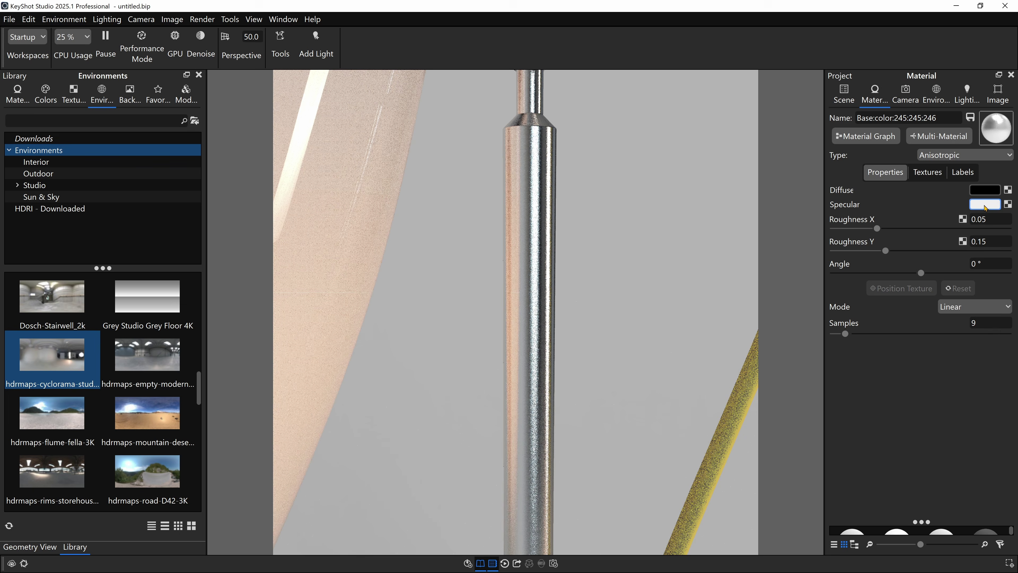
Add a Brushed (Radial) texture to the stem material's specular channel and reduce its scale to 180 mm.
{"action": "left_click", "coordinate": [1008, 204]}
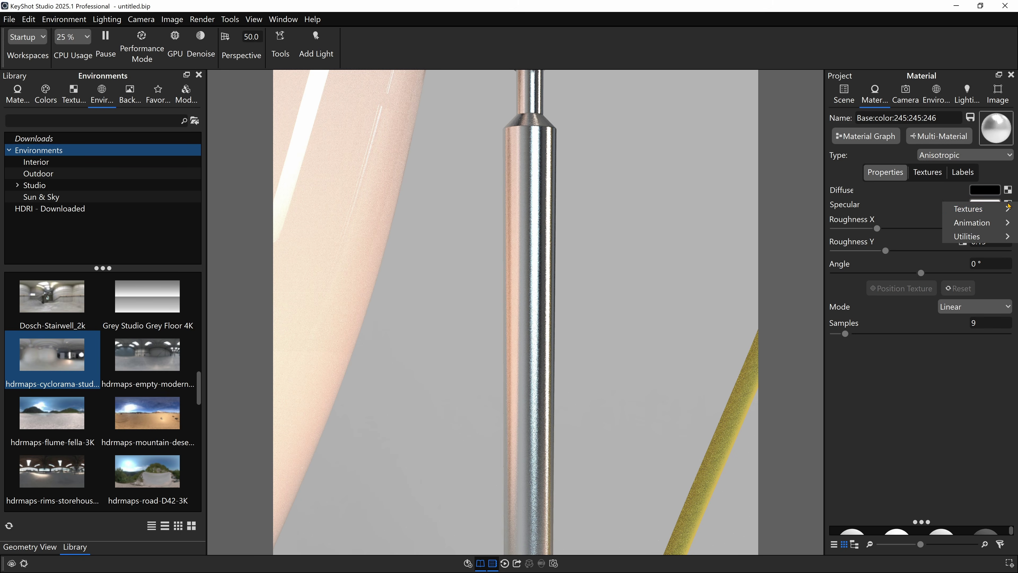
{"action": "mouse_move", "coordinate": [993, 209]}
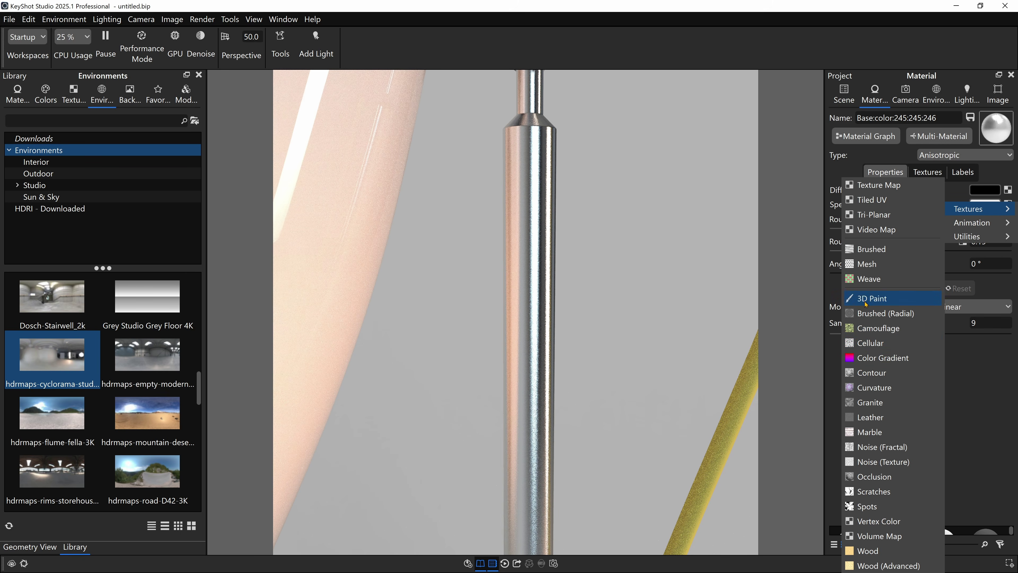
{"action": "left_click", "coordinate": [867, 313]}
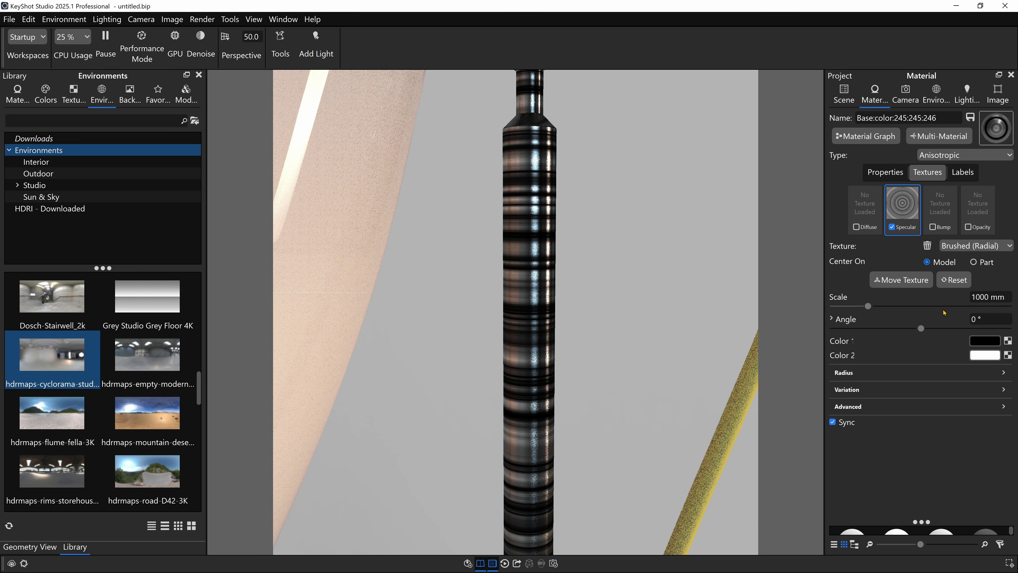
{"action": "left_click_drag", "start_coordinate": [867, 305], "coordinate": [840, 308]}
Lighten Color 1 of the brushed radial texture to a neutral grey of 60% value.
{"action": "left_click", "coordinate": [985, 341]}
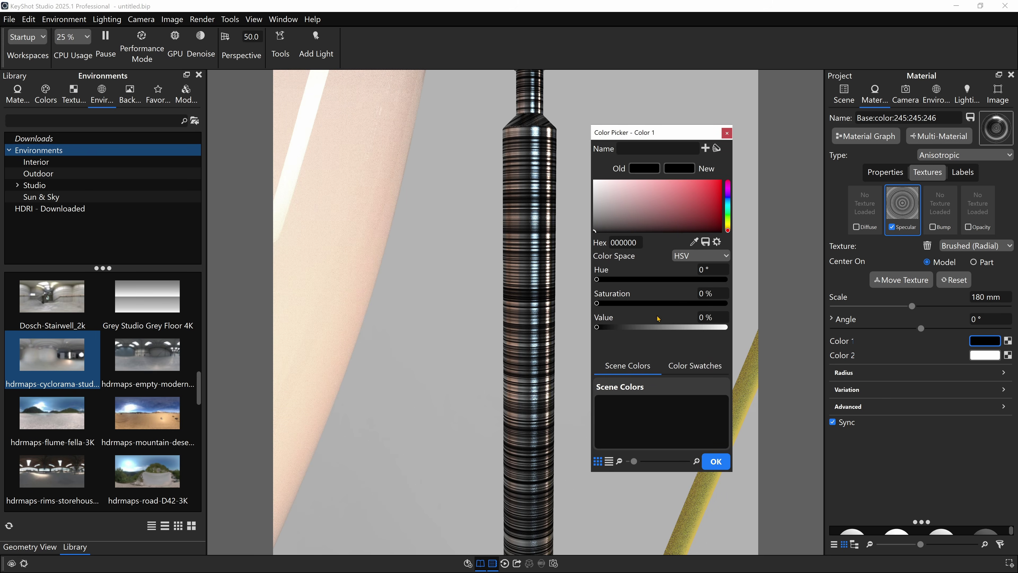
{"action": "left_click_drag", "start_coordinate": [597, 327], "coordinate": [675, 328]}
{"action": "left_click", "coordinate": [716, 318]}
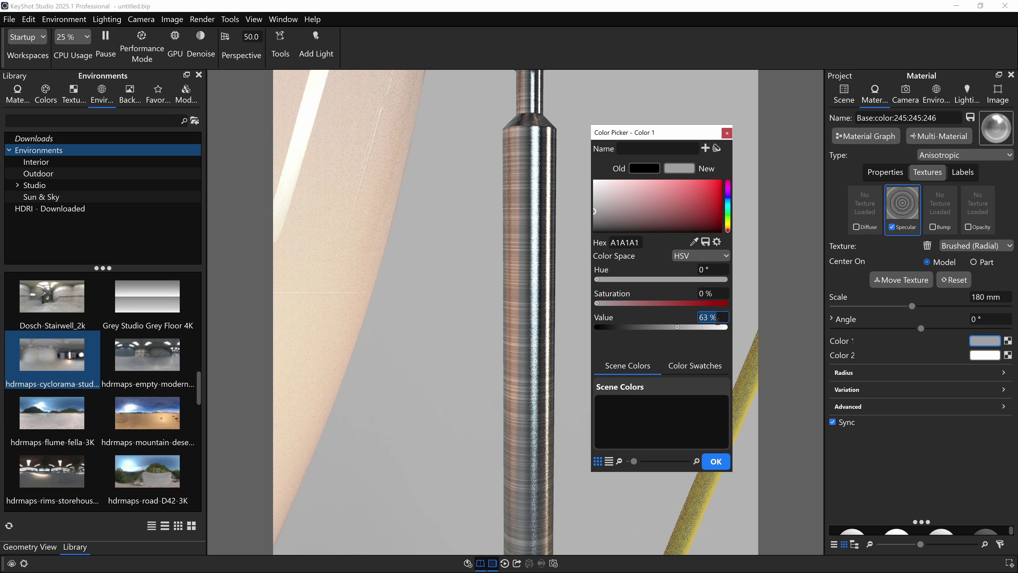
{"action": "type", "text": "60"}
{"action": "key", "text": "Return"}
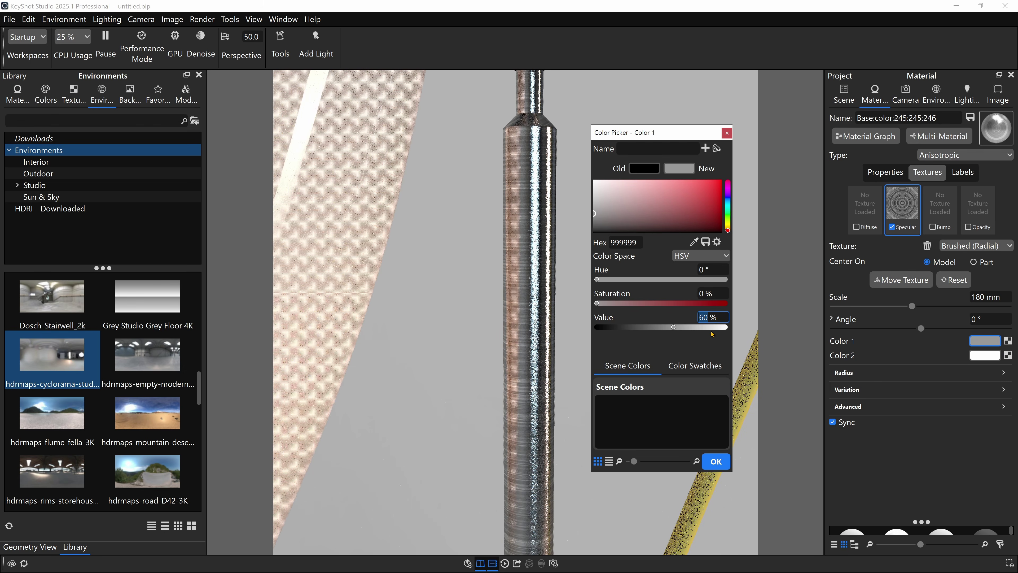
{"action": "left_click", "coordinate": [716, 461]}
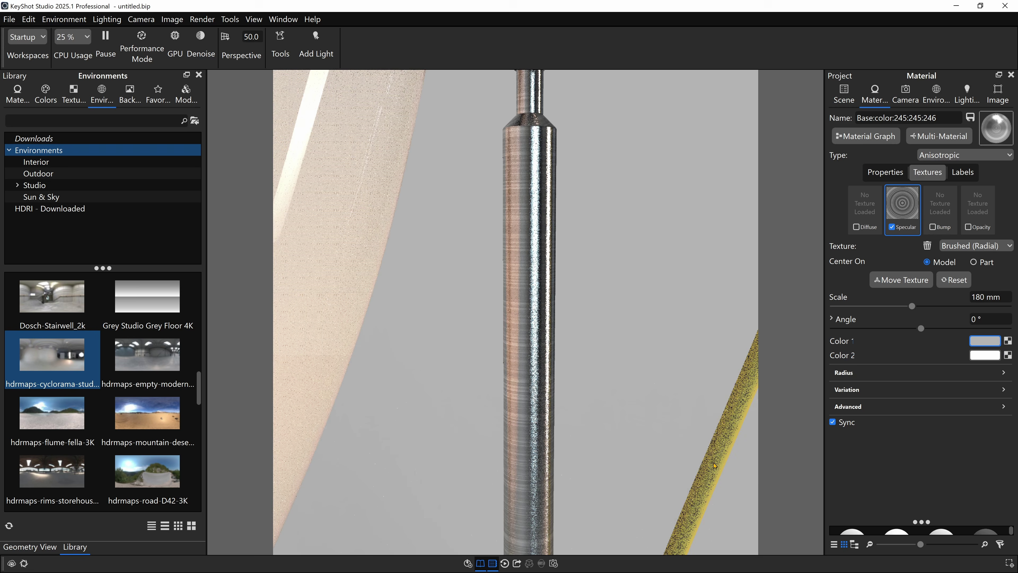
Set the brushed radial texture's scale to 10 mm.
{"action": "left_click", "coordinate": [980, 297]}
{"action": "key", "text": "BackSpace"}
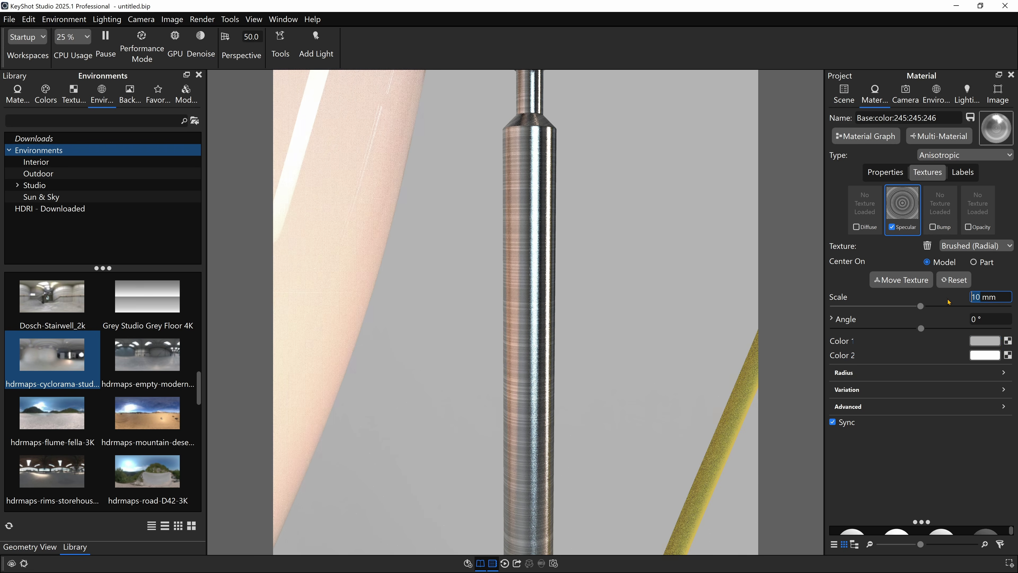
Copy the stem material's brushed radial texture from the specular channel into the bump channel.
{"action": "scroll", "coordinate": [555, 245], "scroll_direction": "up", "scroll_amount": 8}
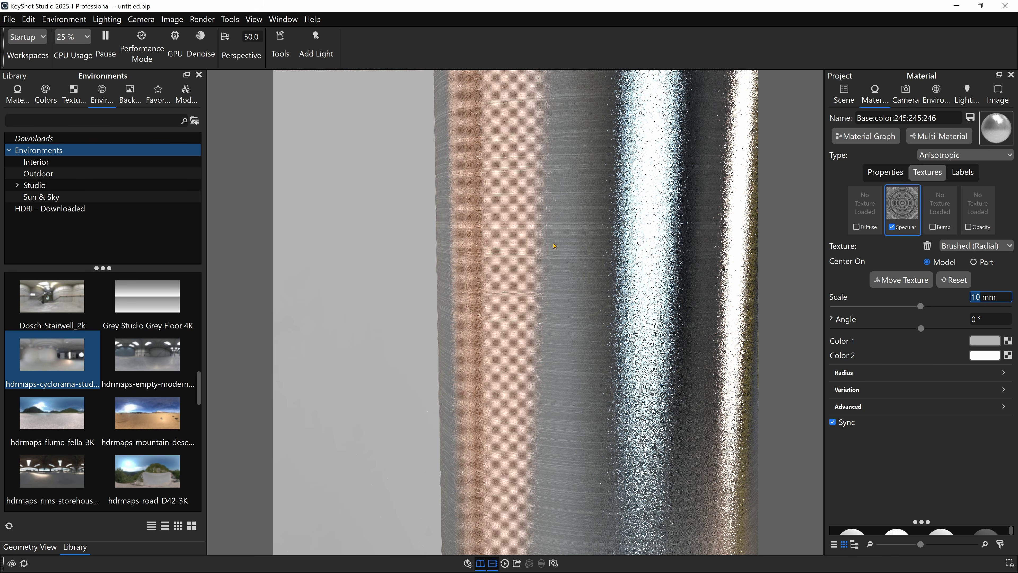
{"action": "scroll", "coordinate": [571, 266], "scroll_direction": "down", "scroll_amount": 8}
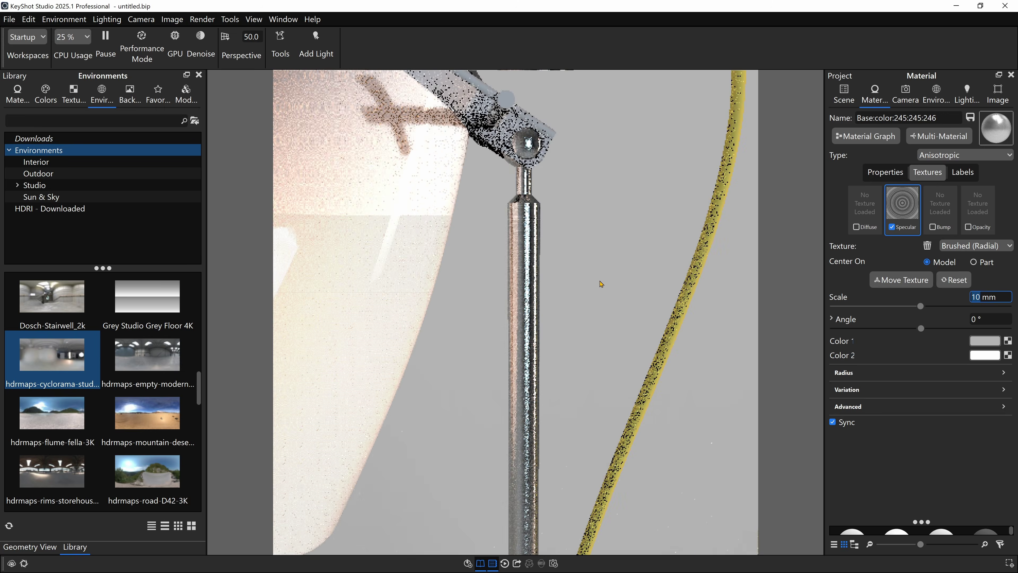
{"action": "scroll", "coordinate": [588, 305], "scroll_direction": "up", "scroll_amount": 5}
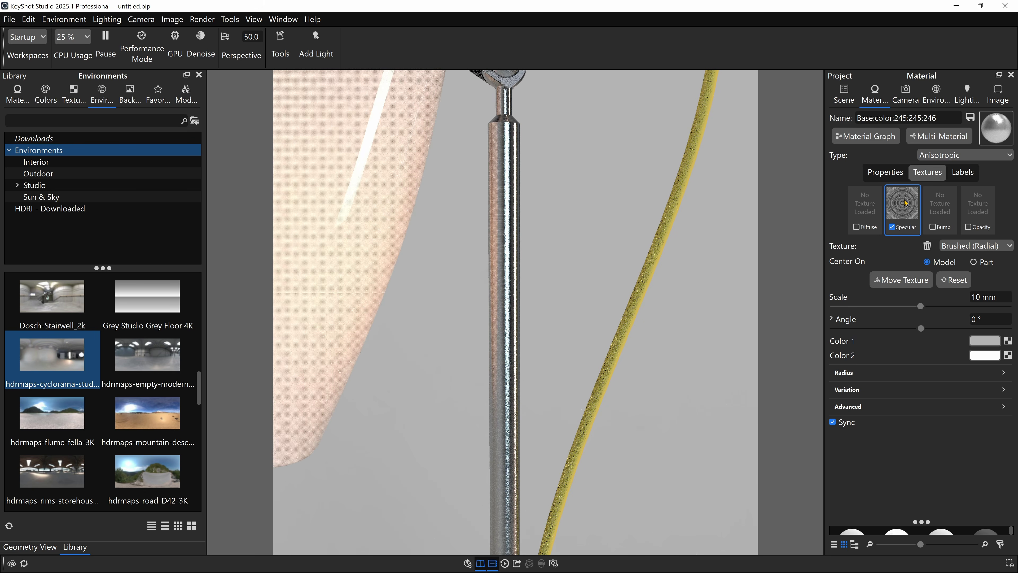
{"action": "mouse_move", "coordinate": [905, 198]}
{"action": "left_mouse_down"}
{"action": "mouse_move", "coordinate": [926, 213]}
{"action": "mouse_move", "coordinate": [942, 207]}
{"action": "left_mouse_up"}
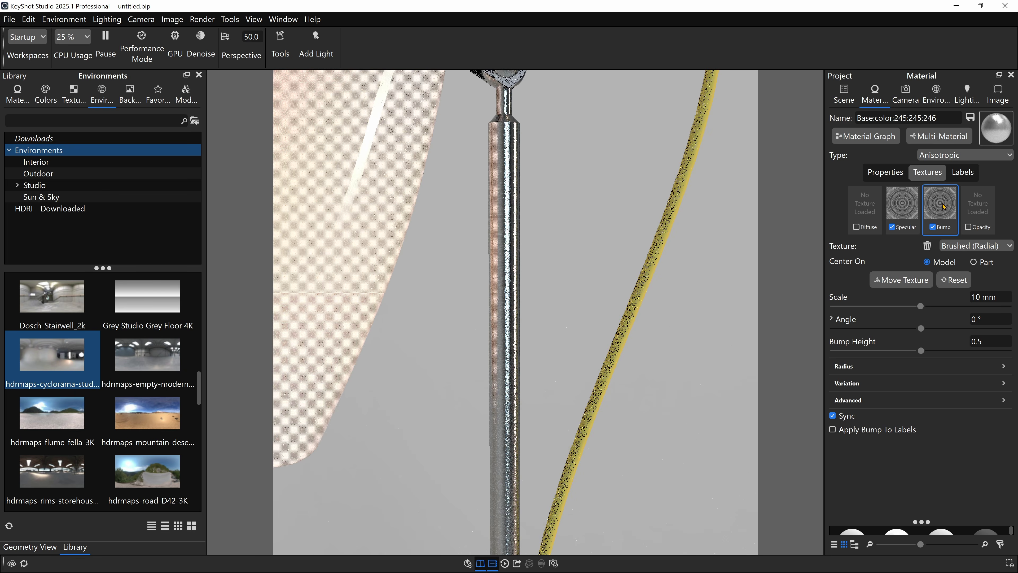
Turn off the stem material's specular texture to isolate the bump effect up close.
{"action": "scroll", "coordinate": [552, 289], "scroll_direction": "up", "scroll_amount": 5}
{"action": "left_click_drag", "start_coordinate": [553, 289], "coordinate": [564, 294]}
{"action": "scroll", "coordinate": [563, 294], "scroll_direction": "up", "scroll_amount": 2}
{"action": "left_click", "coordinate": [892, 227]}
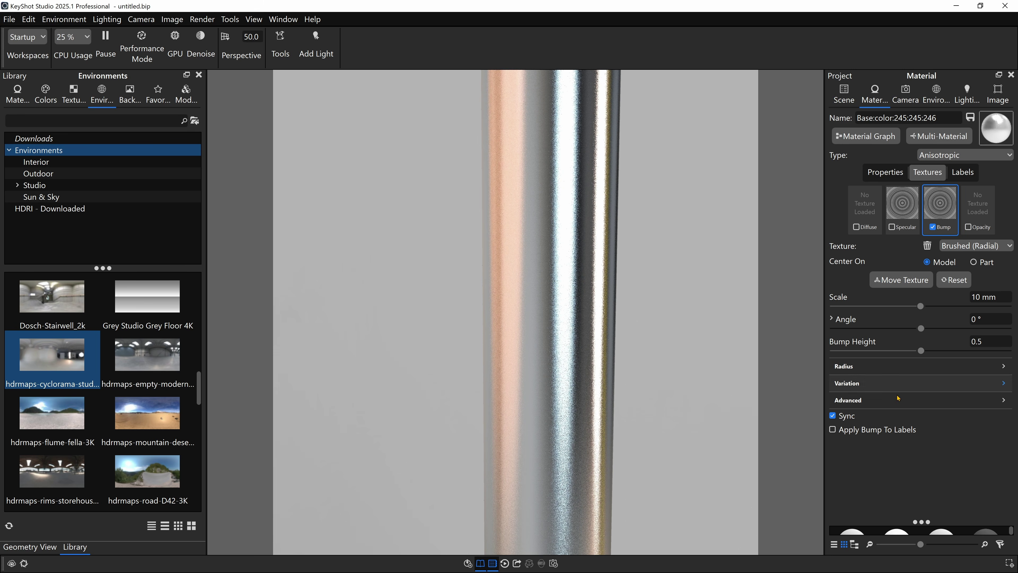
Increase the brushed radial bump height in stages of 2, 5, 7 and 8 up to 10.
{"action": "left_click", "coordinate": [992, 339]}
{"action": "type", "text": "2"}
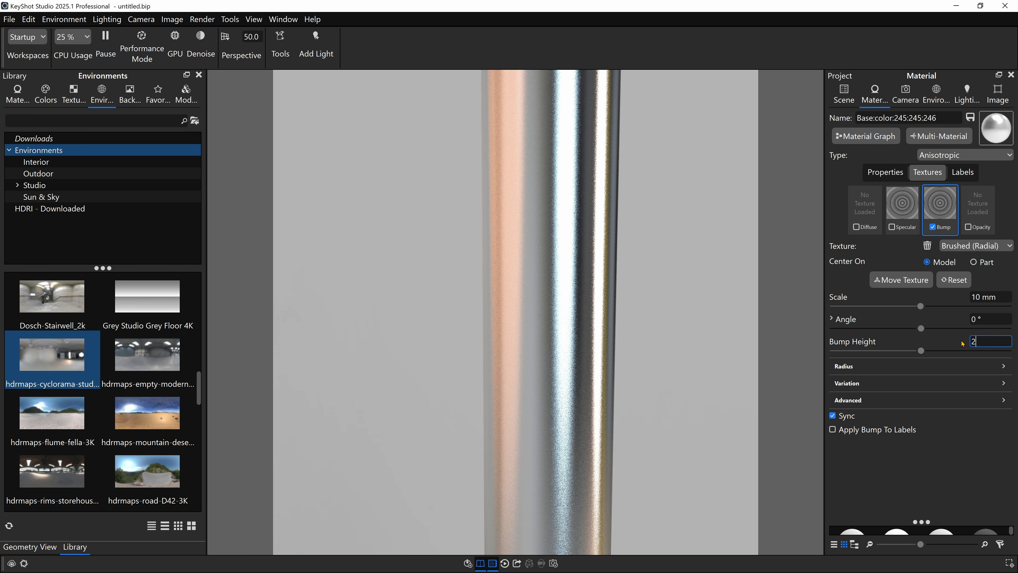
{"action": "key", "text": "Return"}
{"action": "type", "text": "5"}
{"action": "key", "text": "Return"}
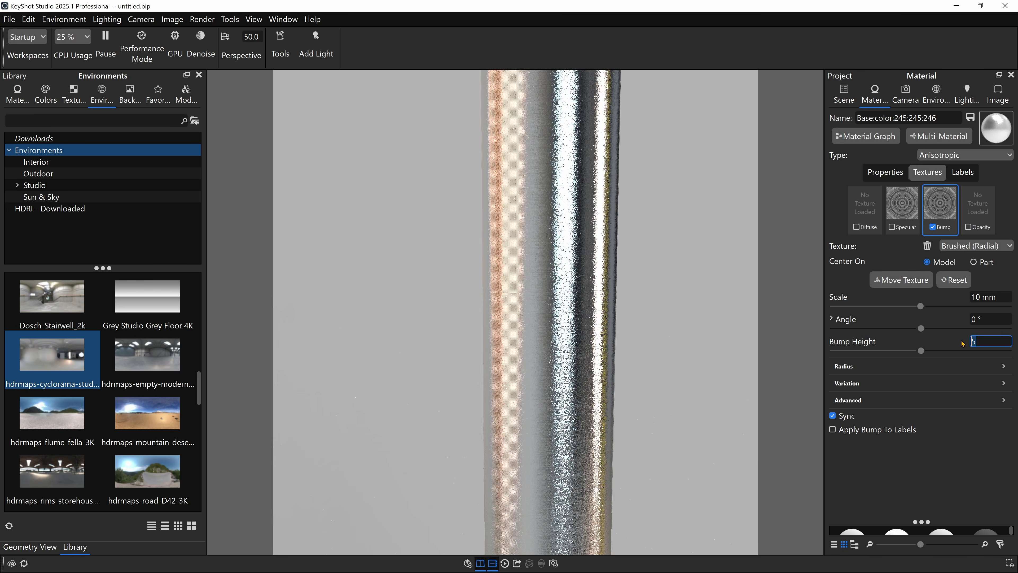
{"action": "type", "text": "7"}
{"action": "key", "text": "Return"}
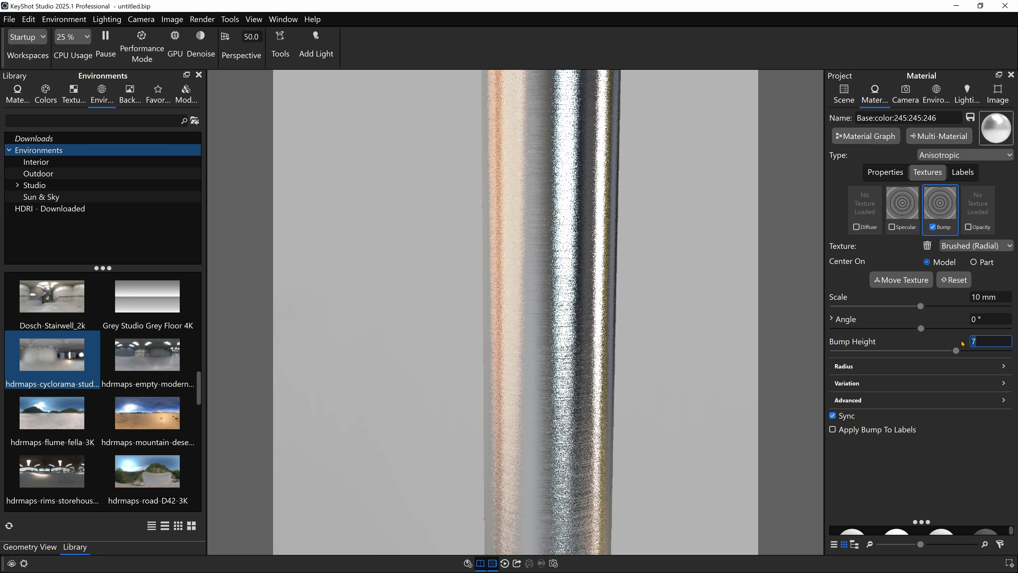
{"action": "type", "text": "8"}
{"action": "key", "text": "Return"}
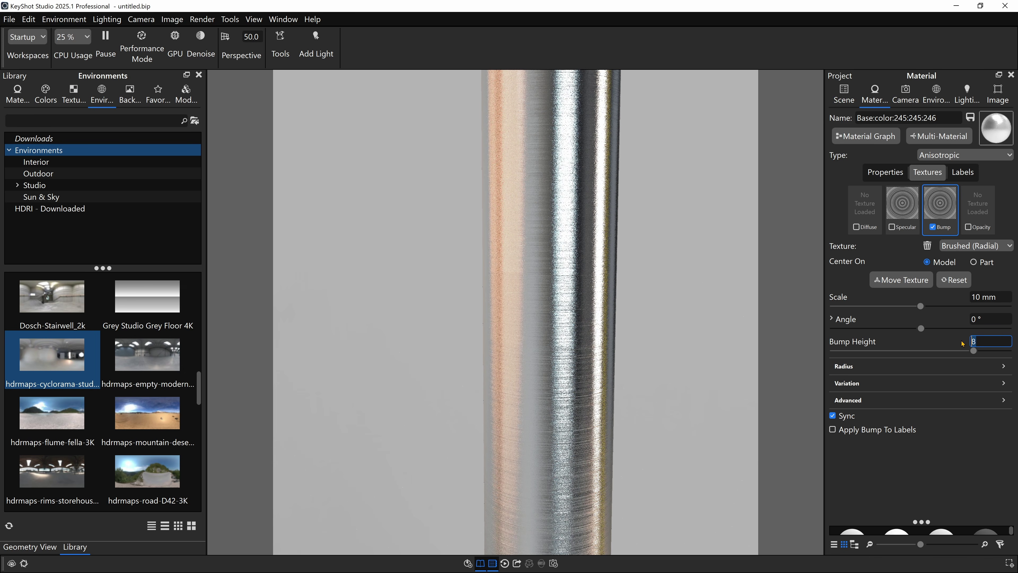
{"action": "type", "text": "10"}
{"action": "key", "text": "Return"}
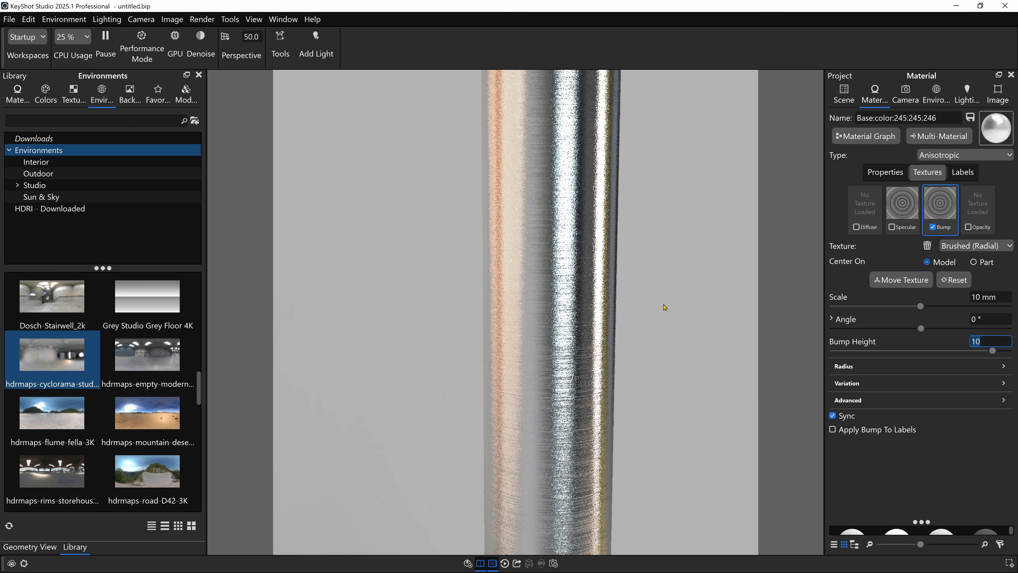
Turn the stem material's specular texture back on alongside the bump texture.
{"action": "scroll", "coordinate": [625, 325], "scroll_direction": "down", "scroll_amount": 2}
{"action": "scroll", "coordinate": [625, 325], "scroll_direction": "down", "scroll_amount": 3}
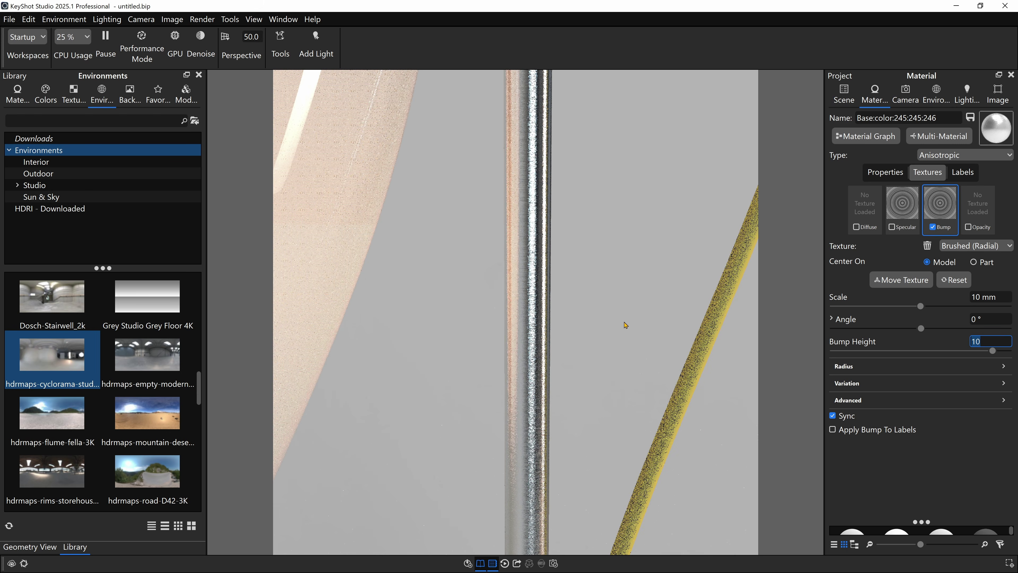
{"action": "scroll", "coordinate": [626, 325], "scroll_direction": "down", "scroll_amount": 5}
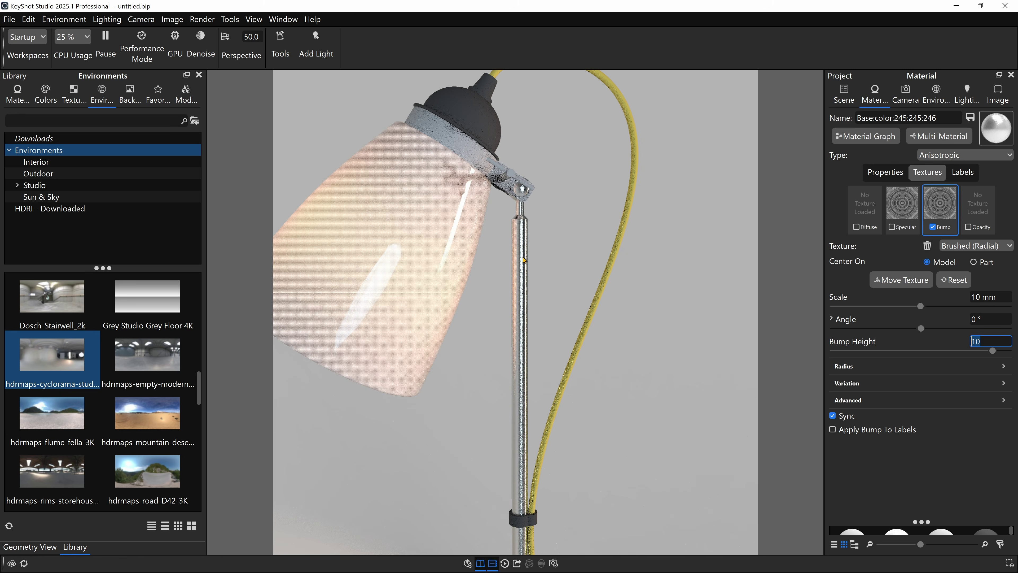
{"action": "left_click", "coordinate": [891, 226]}
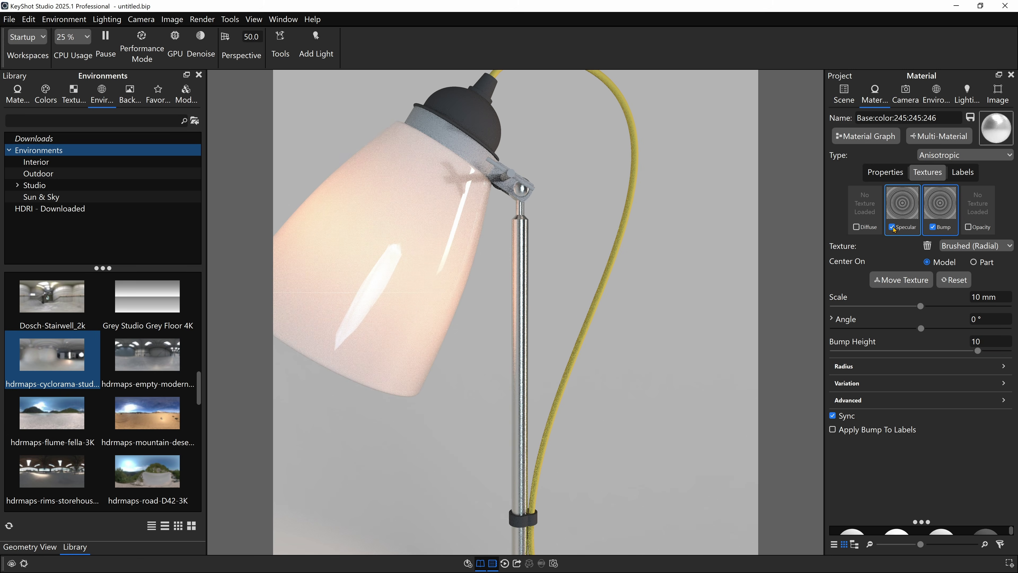
Compare the stem's metal finish with a close-up of the stem in the reference photo.
{"action": "left_click", "coordinate": [885, 173]}
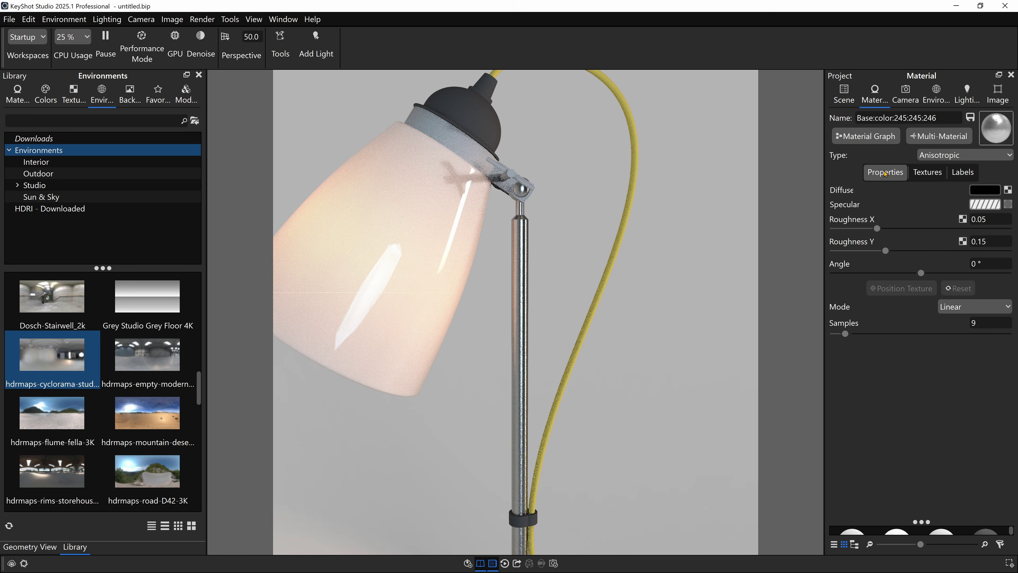
{"action": "middle_click_drag", "start_coordinate": [529, 337], "coordinate": [530, 280]}
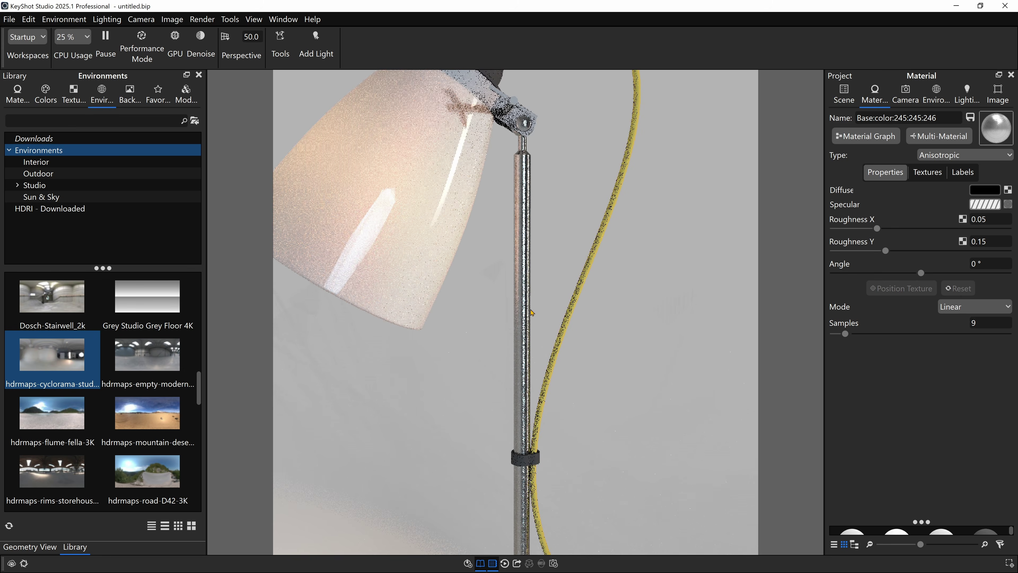
{"action": "left_click_drag", "start_coordinate": [1017, 172], "coordinate": [745, 58]}
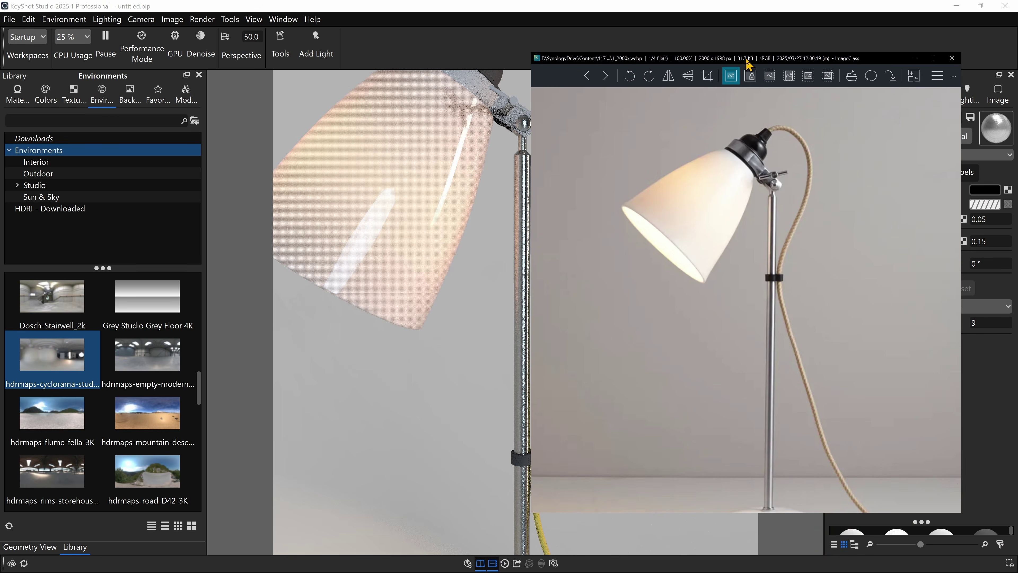
{"action": "scroll", "coordinate": [765, 265], "scroll_direction": "up", "scroll_amount": 5}
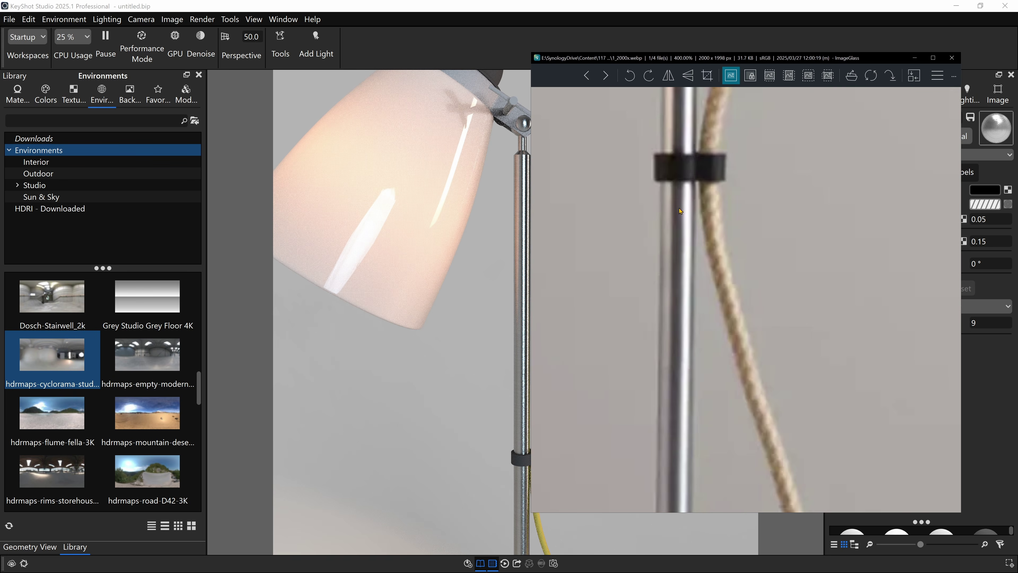
{"action": "middle_click_drag", "start_coordinate": [461, 289], "coordinate": [387, 287]}
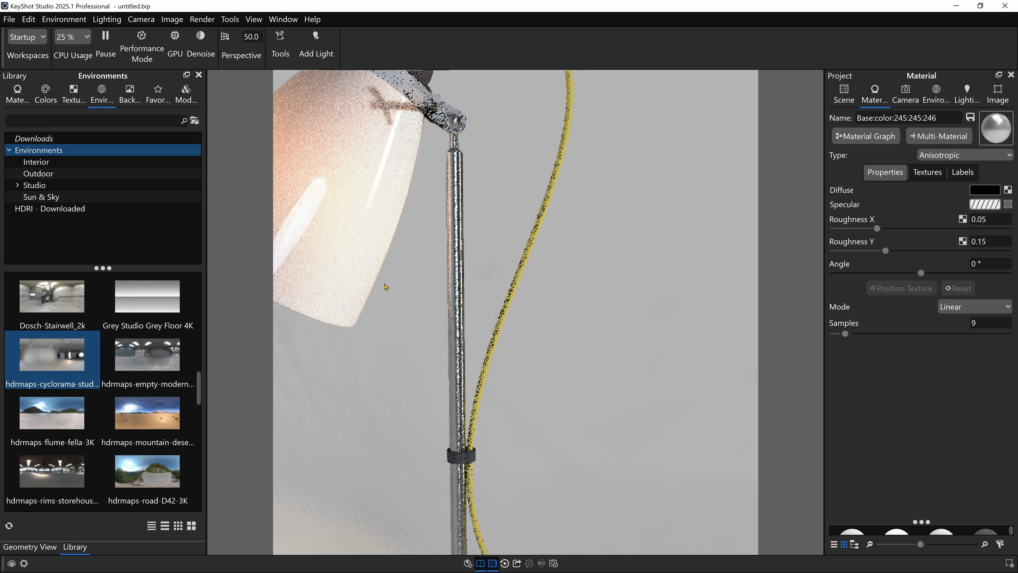
{"action": "scroll", "coordinate": [445, 275], "scroll_direction": "down", "scroll_amount": 5}
{"action": "scroll", "coordinate": [463, 269], "scroll_direction": "up", "scroll_amount": 3}
{"action": "scroll", "coordinate": [462, 269], "scroll_direction": "up", "scroll_amount": 3}
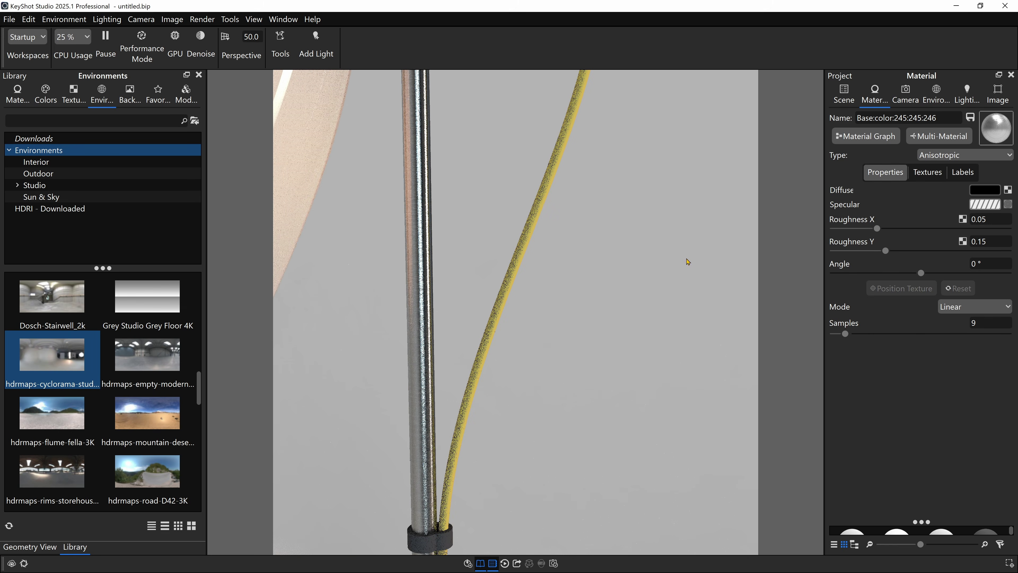
Lighten the stem material's diffuse colour to a neutral grey of 37% value.
{"action": "left_click", "coordinate": [985, 190]}
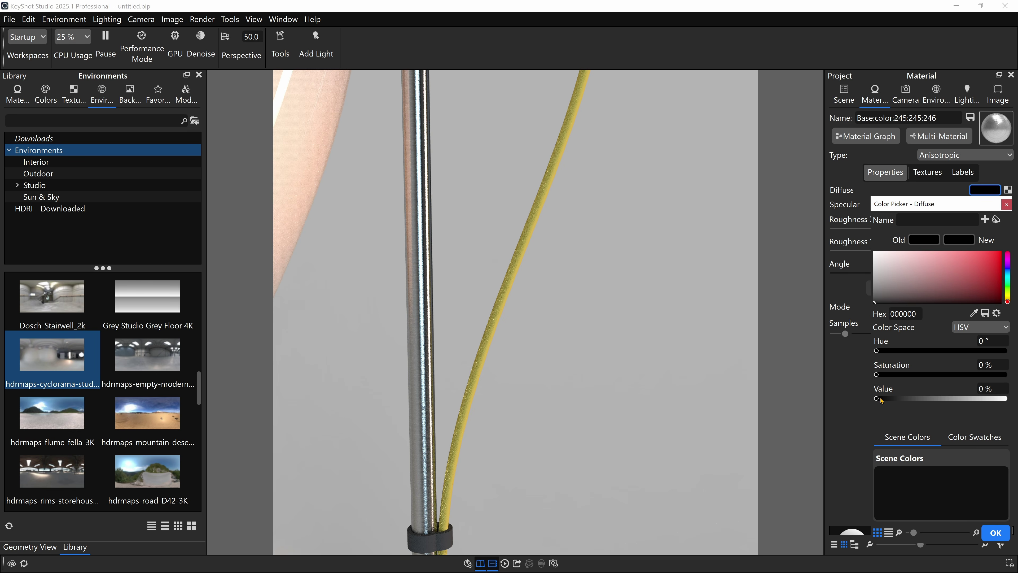
{"action": "left_click_drag", "start_coordinate": [880, 399], "coordinate": [923, 399]}
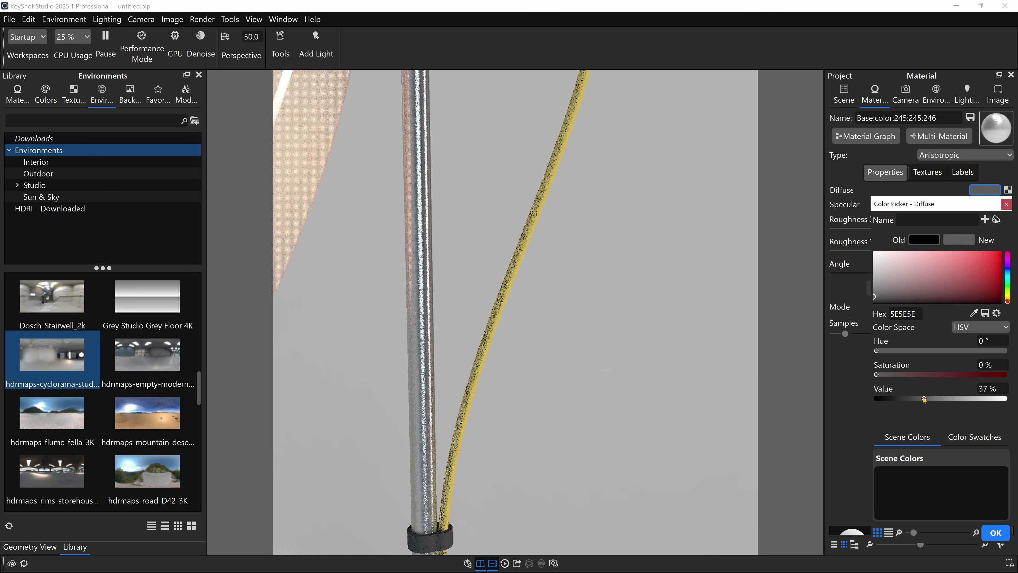
{"action": "left_click", "coordinate": [995, 532]}
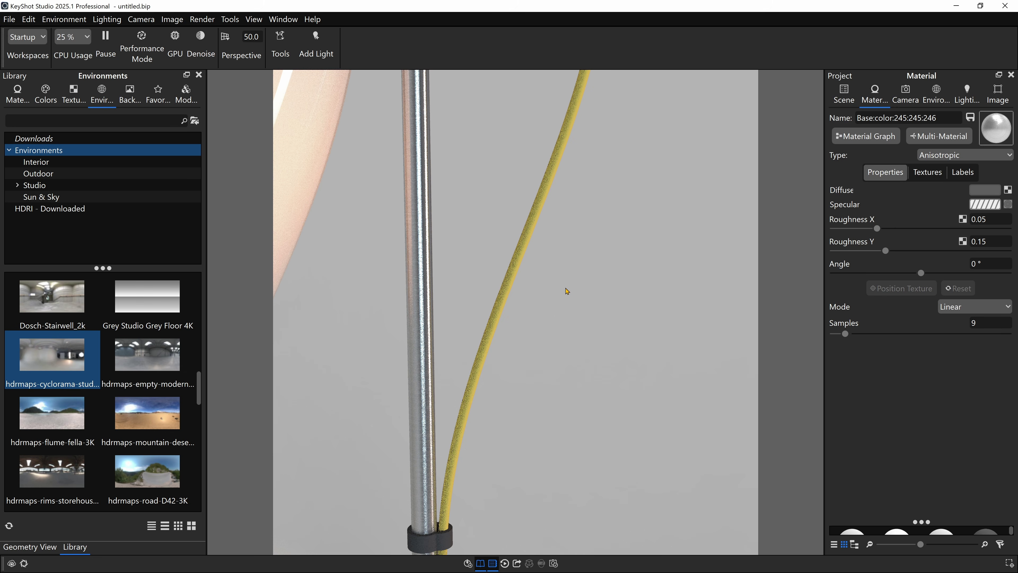
Paste the stem's brushed metal material onto the collar and hinge bracket above the shade.
{"action": "scroll", "coordinate": [567, 290], "scroll_direction": "down", "scroll_amount": 5}
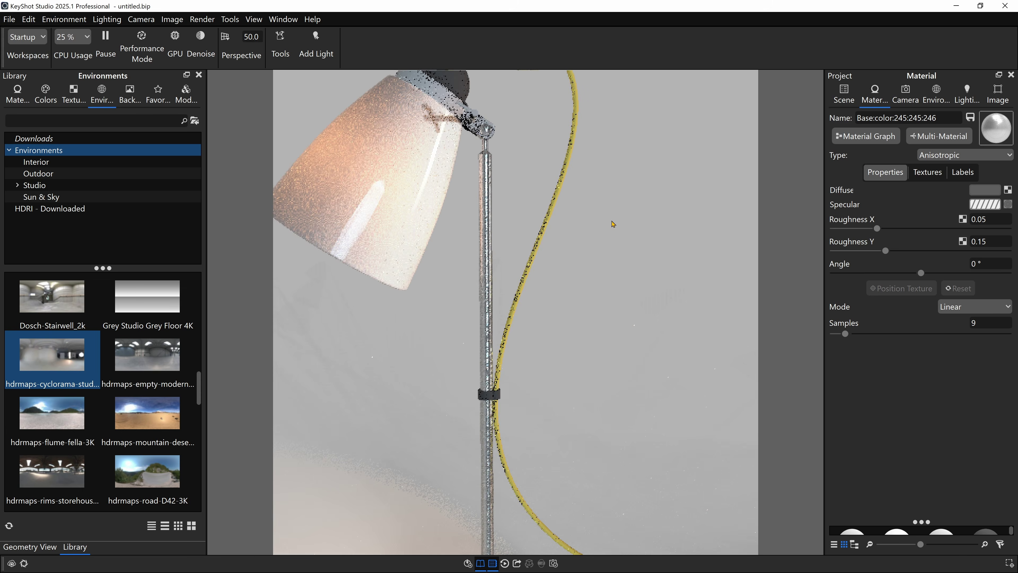
{"action": "left_click_drag", "start_coordinate": [532, 198], "coordinate": [532, 291]}
{"action": "scroll", "coordinate": [468, 186], "scroll_direction": "up", "scroll_amount": 3}
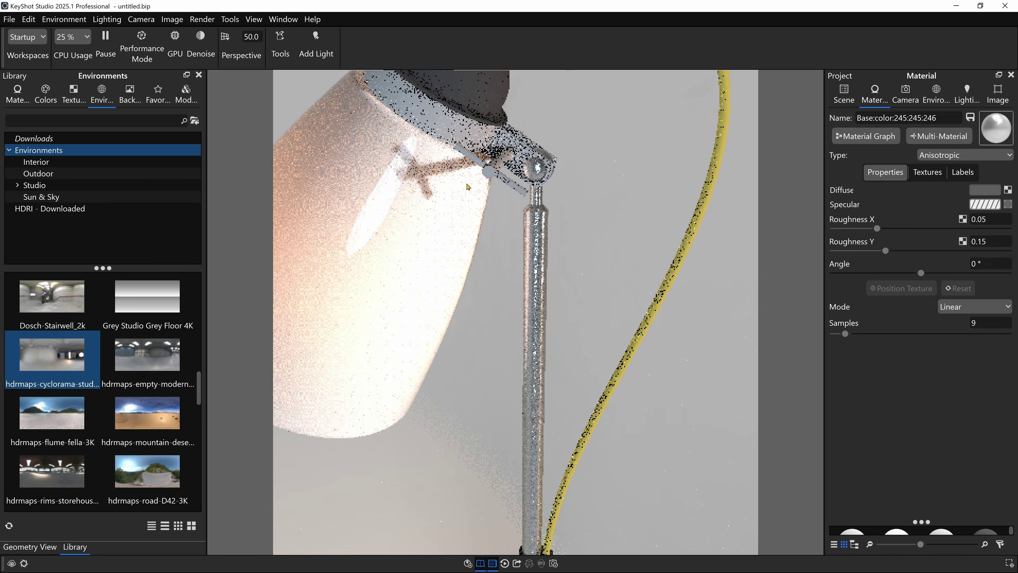
{"action": "left_click_drag", "start_coordinate": [468, 186], "coordinate": [597, 320]}
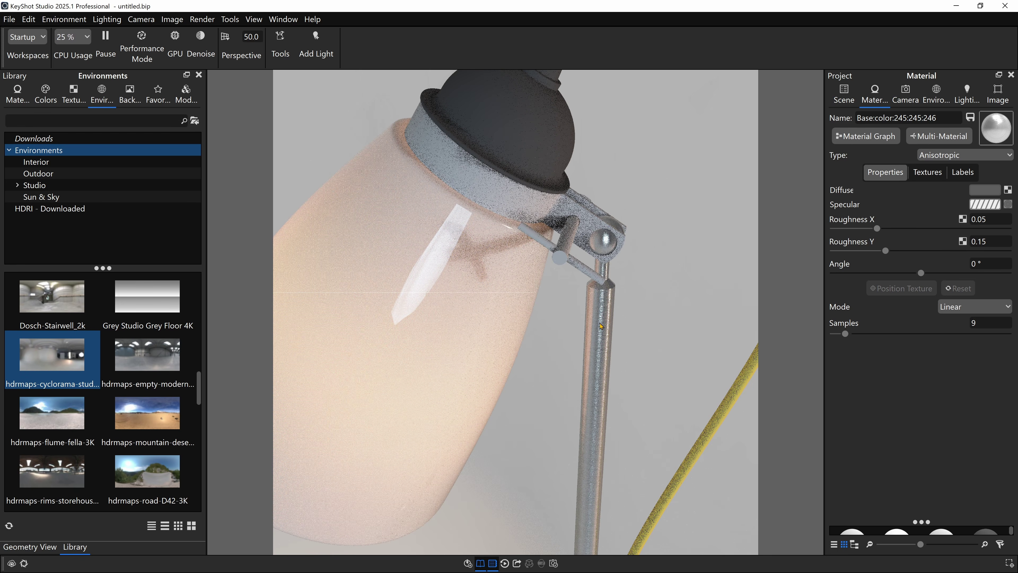
{"action": "right_click", "coordinate": [503, 195], "text": "shift"}
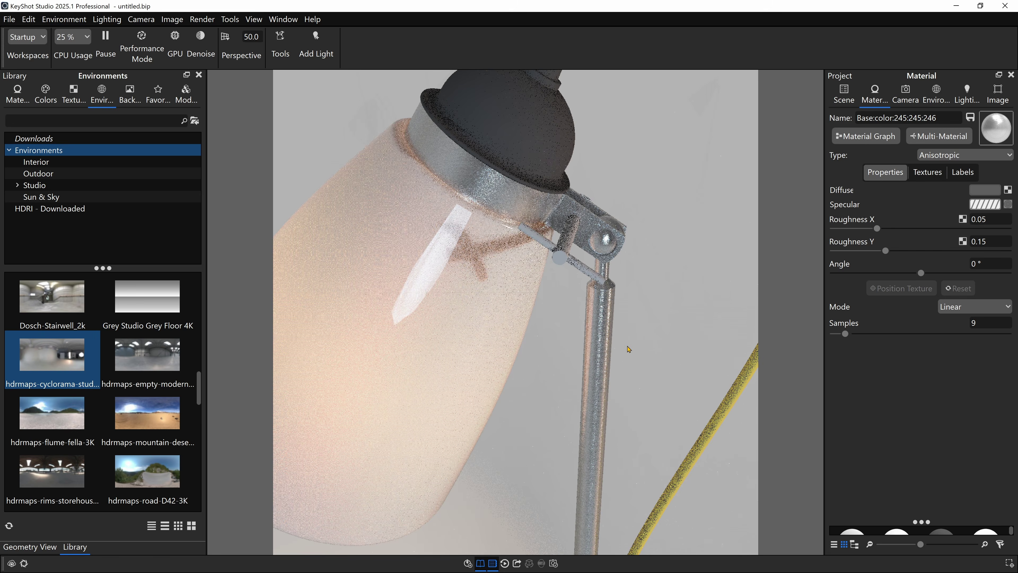
{"action": "left_click_drag", "start_coordinate": [628, 346], "coordinate": [680, 323]}
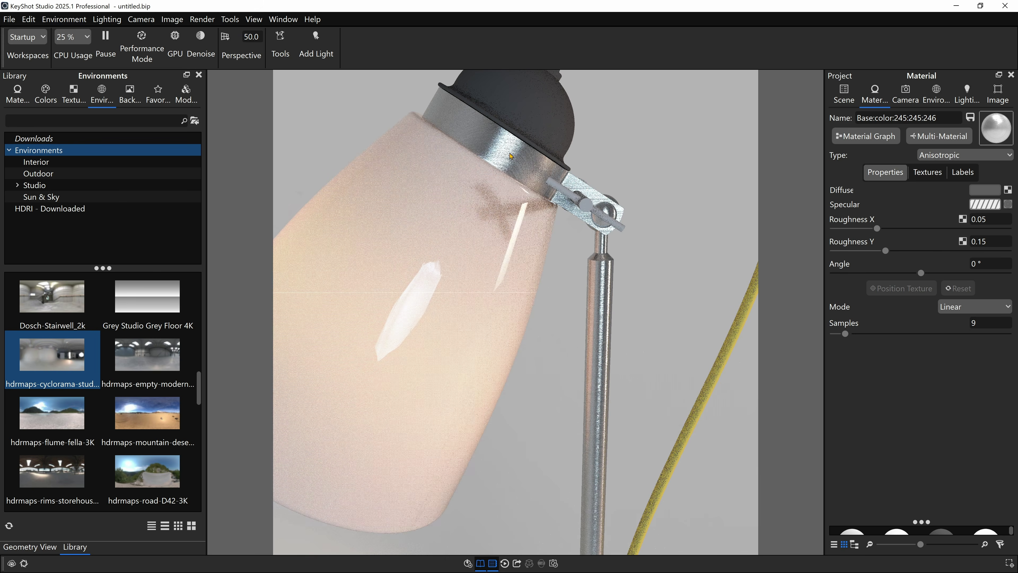
Center the collar material's brushed radial texture on the part and rotate it to 90°.
{"action": "scroll", "coordinate": [522, 160], "scroll_direction": "up", "scroll_amount": 5}
{"action": "middle_click_drag", "start_coordinate": [522, 160], "coordinate": [516, 406]}
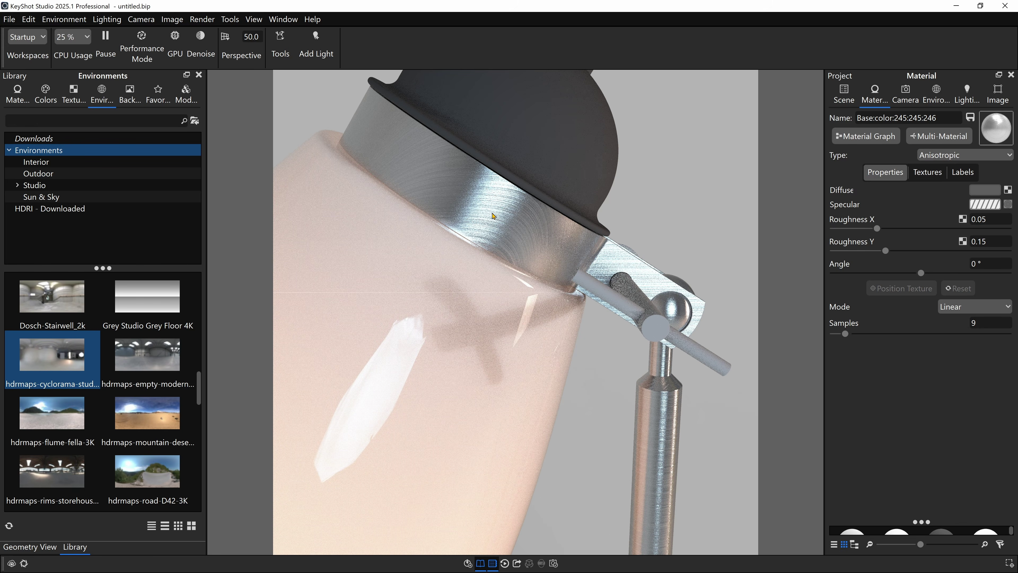
{"action": "double_click", "coordinate": [448, 210]}
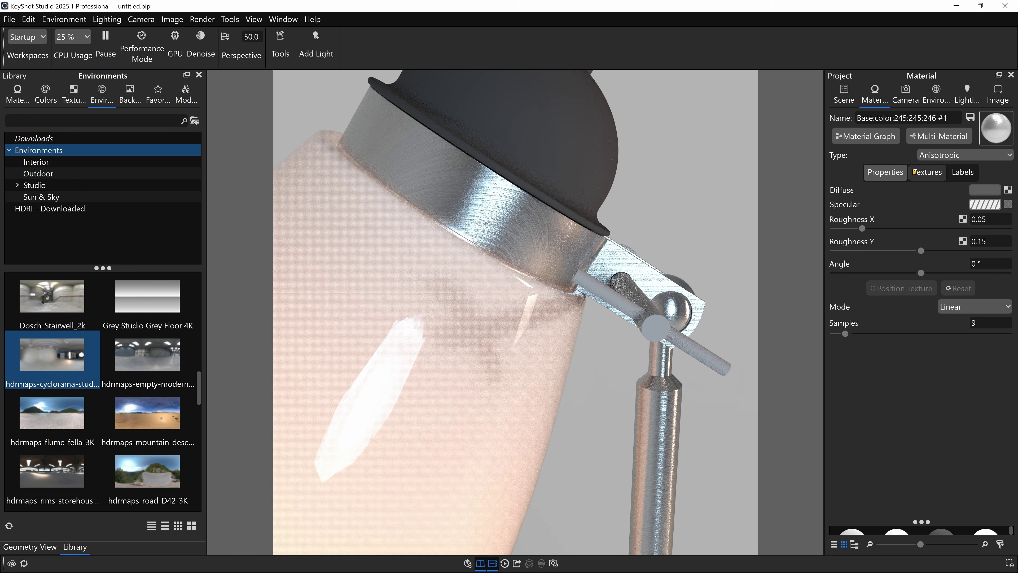
{"action": "left_click", "coordinate": [927, 172]}
{"action": "left_click", "coordinate": [901, 279]}
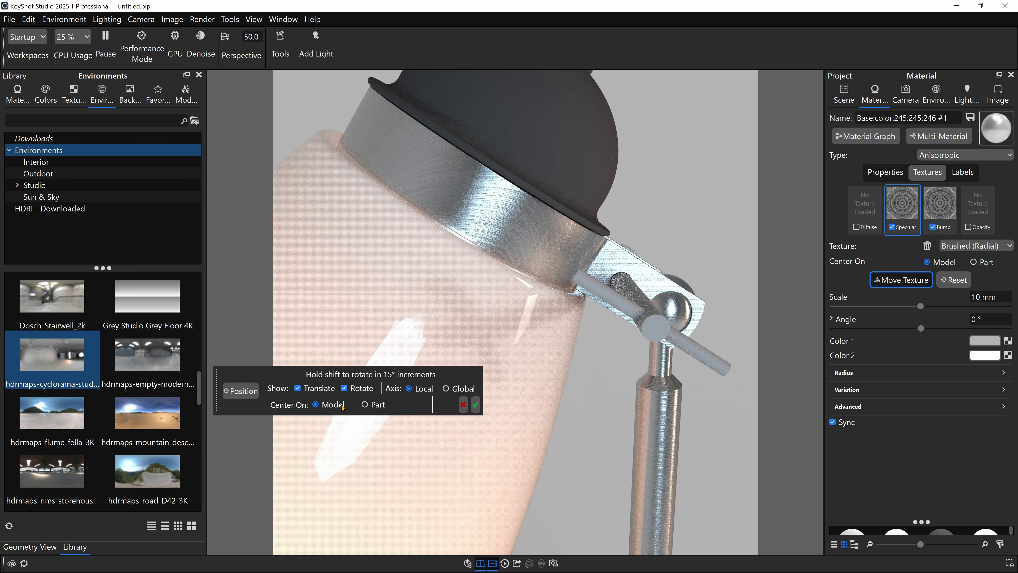
{"action": "left_click", "coordinate": [370, 407]}
{"action": "left_click_drag", "start_coordinate": [522, 188], "coordinate": [564, 220], "text": "shift"}
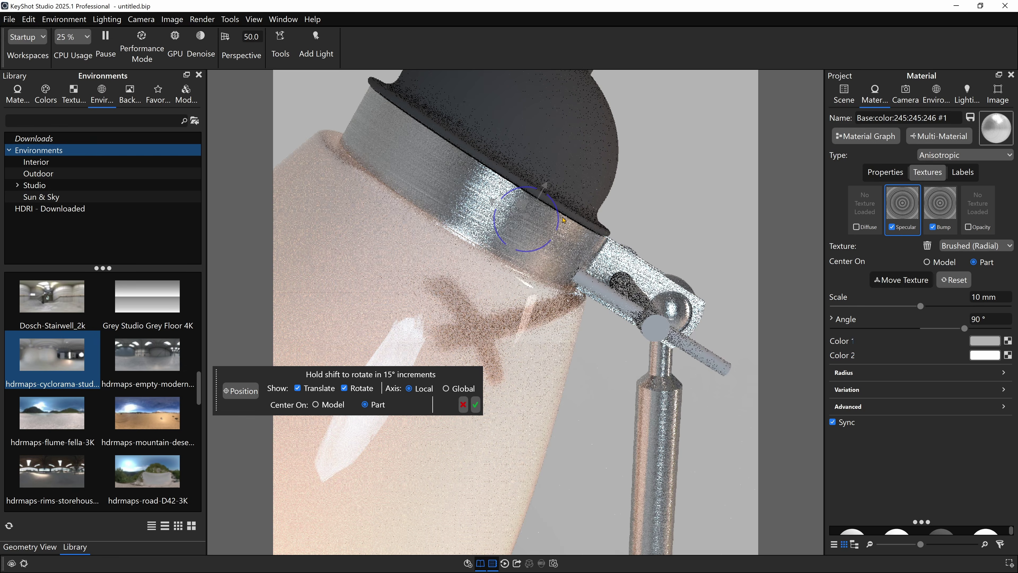
{"action": "left_click", "coordinate": [474, 405]}
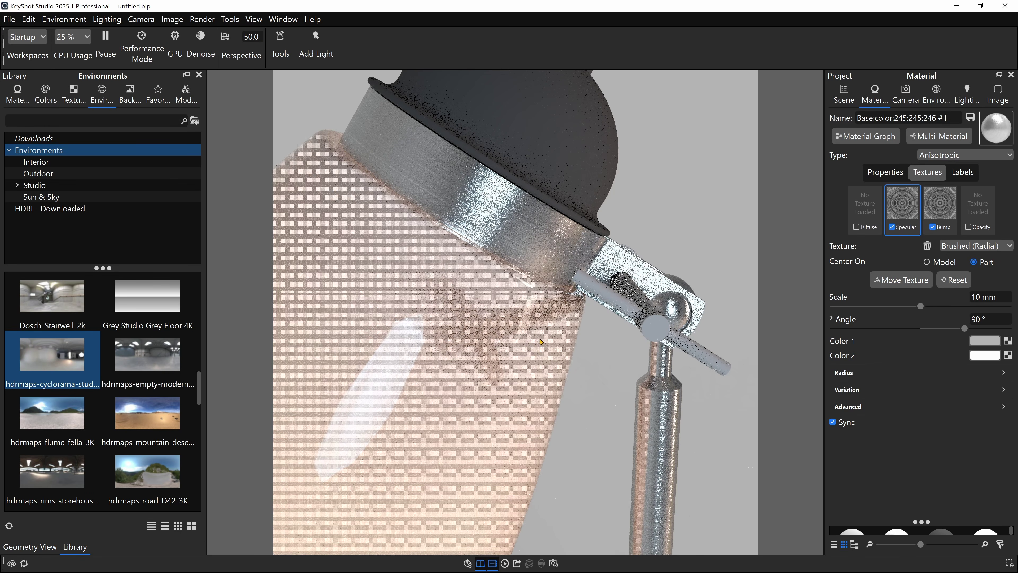
{"action": "scroll", "coordinate": [582, 319], "scroll_direction": "down", "scroll_amount": 5}
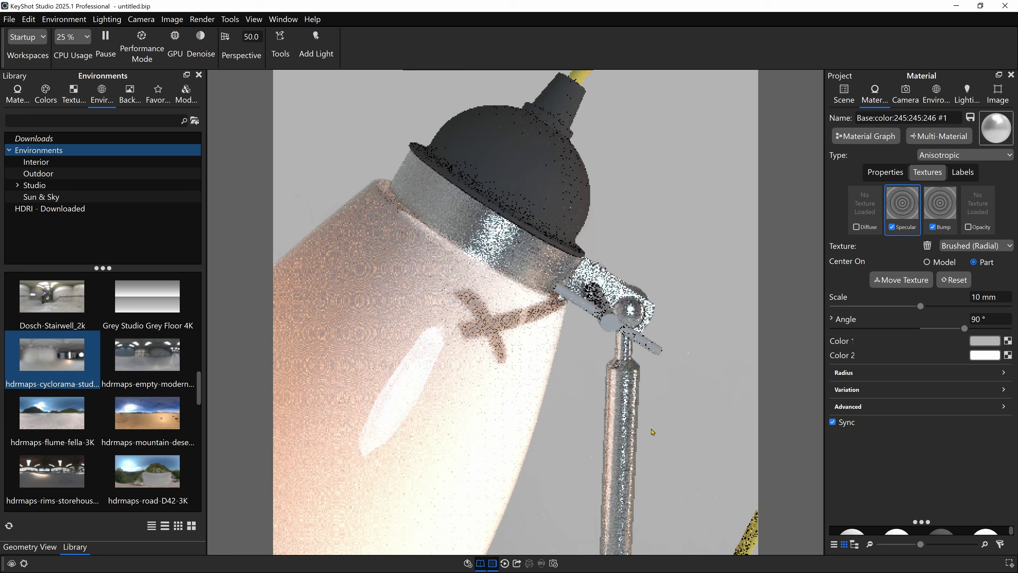
{"action": "scroll", "coordinate": [582, 320], "scroll_direction": "up", "scroll_amount": 1}
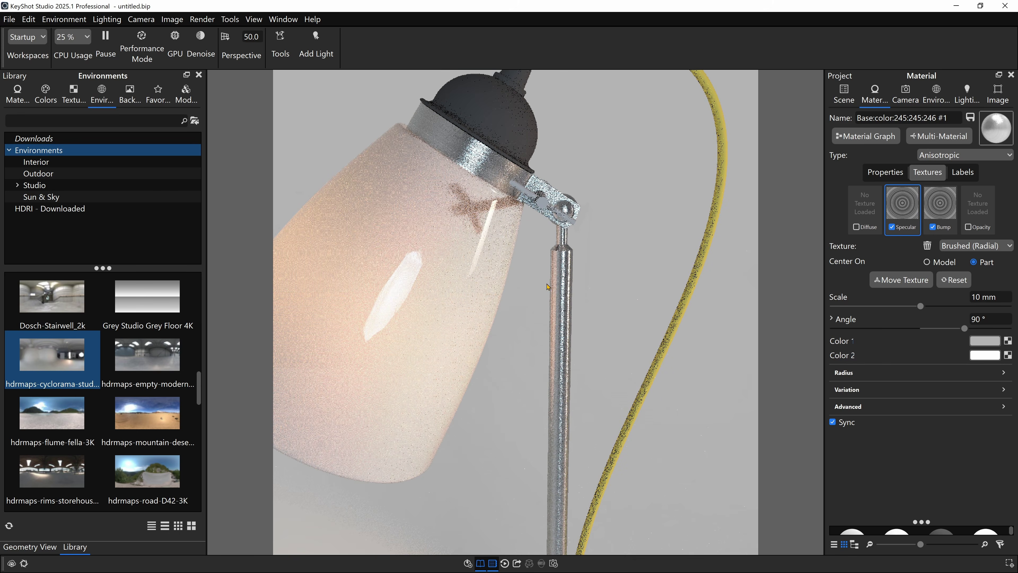
{"action": "scroll", "coordinate": [561, 300], "scroll_direction": "up", "scroll_amount": 4}
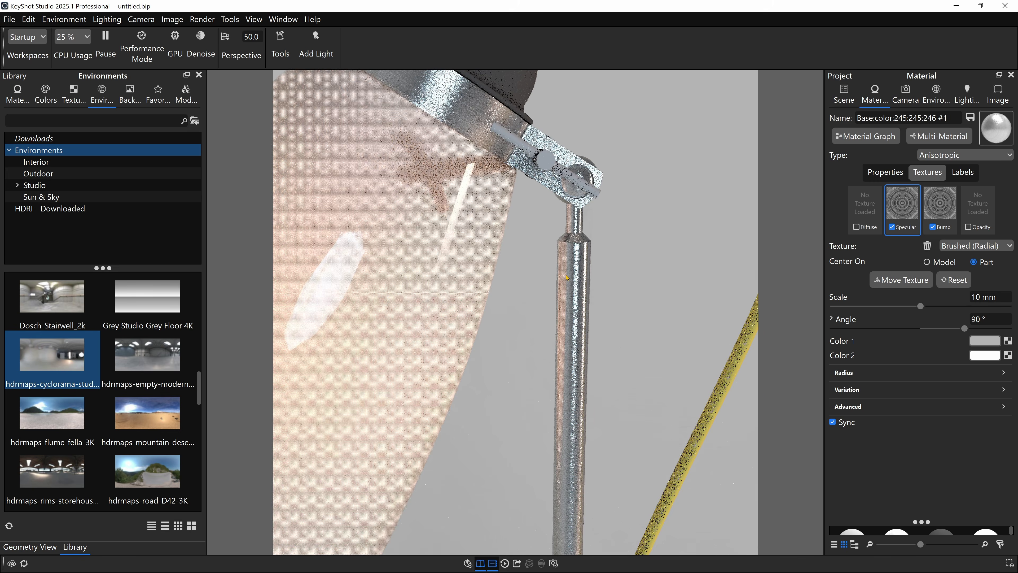
Set the collar material's Roughness Y to 0.05.
{"action": "middle_click_drag", "start_coordinate": [543, 248], "coordinate": [550, 290]}
{"action": "double_click", "coordinate": [501, 156]}
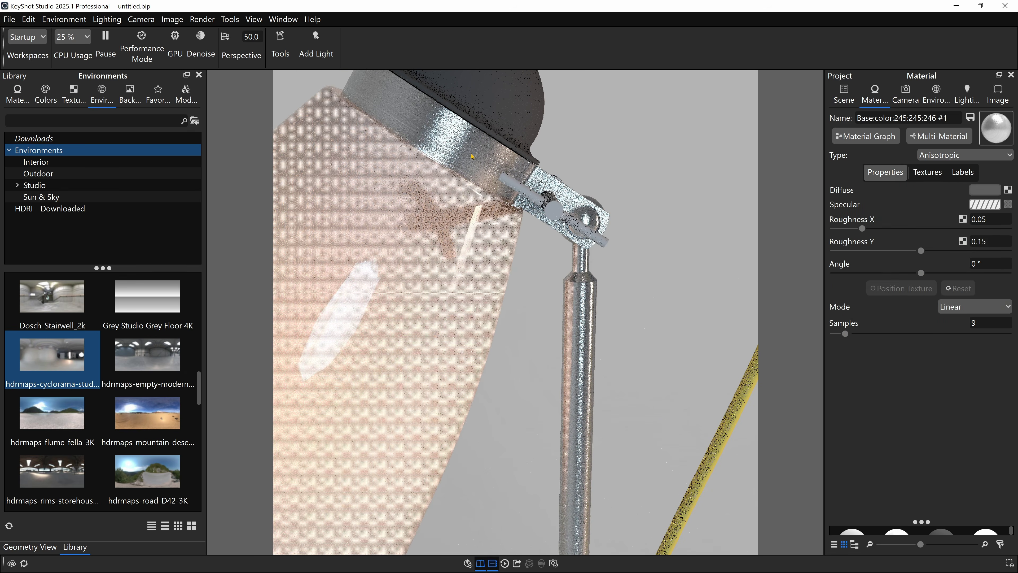
{"action": "left_click", "coordinate": [992, 242]}
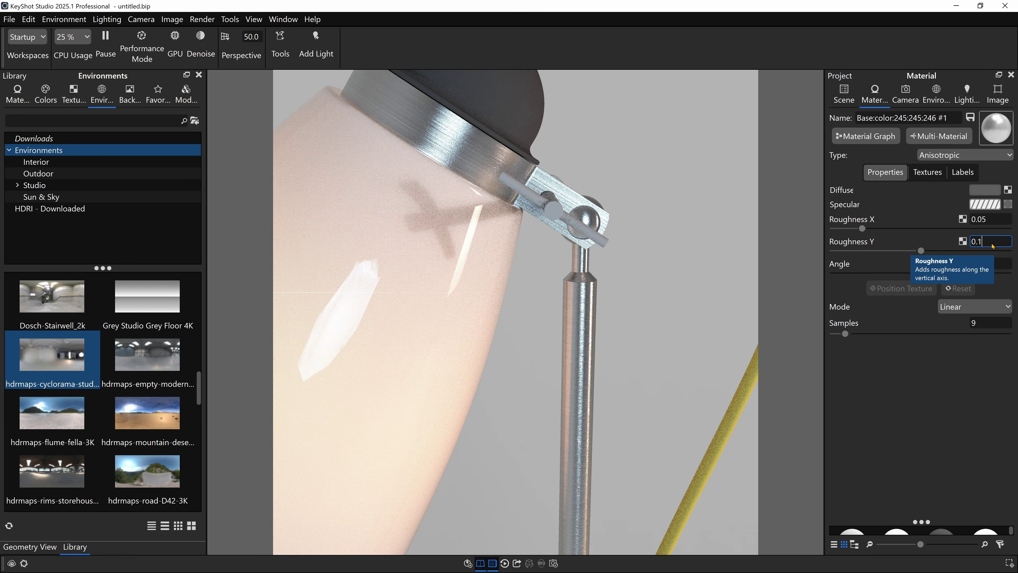
{"action": "key", "text": "BackSpace"}
{"action": "type", "text": "55"}
{"action": "key", "text": "Return"}
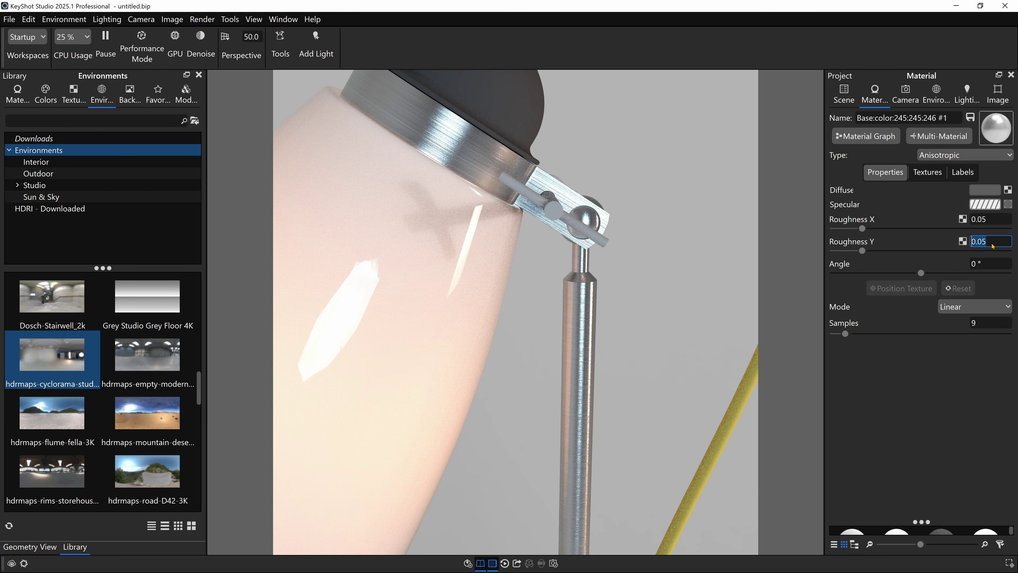
Check the collar's metal in the reference photo and darken the collar material's diffuse colour to a value of 12%.
{"action": "key", "text": "alt+Tab"}
{"action": "scroll", "coordinate": [783, 282], "scroll_direction": "down", "scroll_amount": 3}
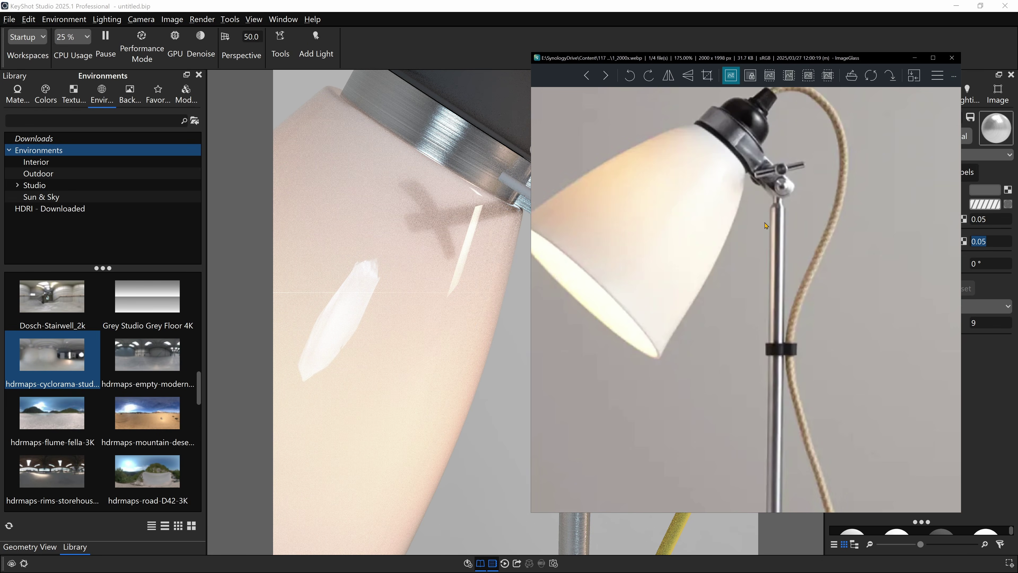
{"action": "scroll", "coordinate": [756, 233], "scroll_direction": "up", "scroll_amount": 4}
{"action": "scroll", "coordinate": [804, 258], "scroll_direction": "down", "scroll_amount": 3}
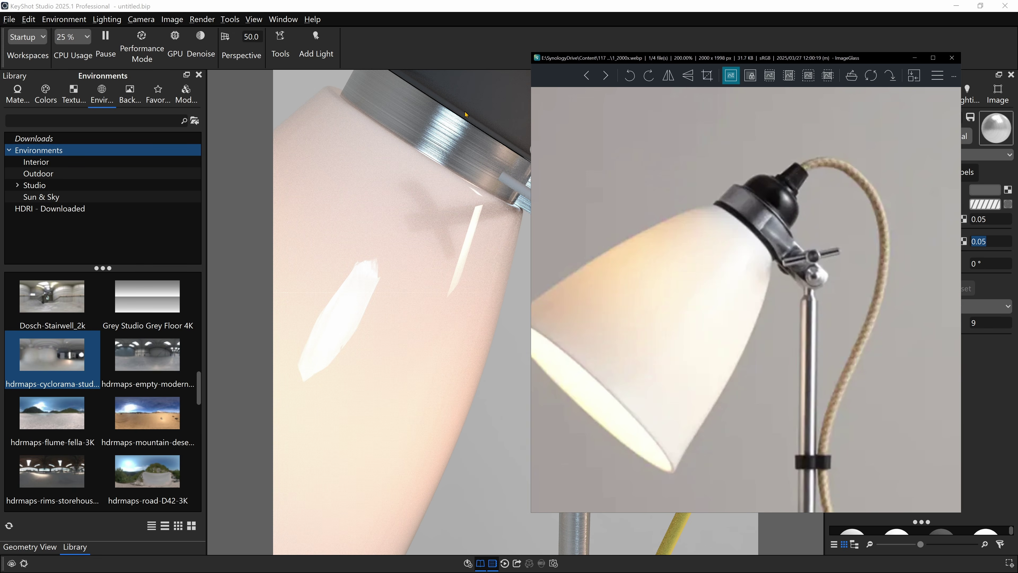
{"action": "key", "text": "alt+Tab"}
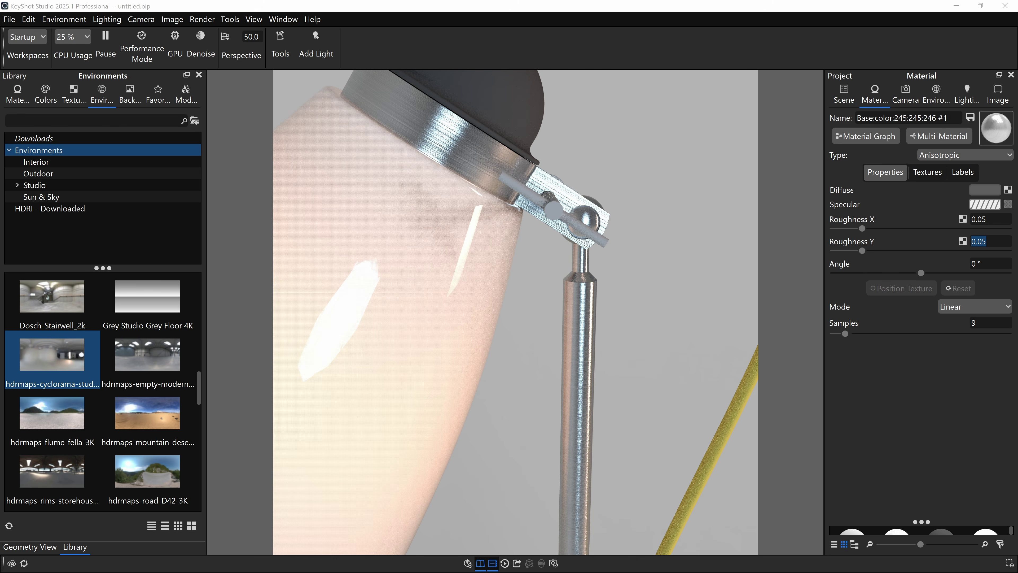
{"action": "left_click", "coordinate": [984, 190]}
{"action": "left_click", "coordinate": [900, 400]}
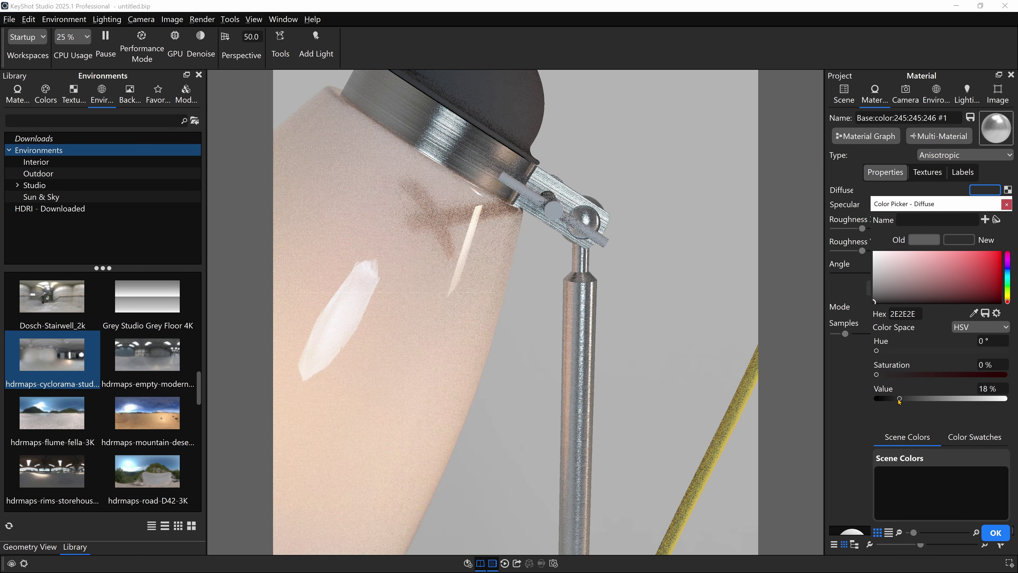
{"action": "left_click", "coordinate": [982, 388]}
{"action": "type", "text": "12"}
{"action": "key", "text": "Return"}
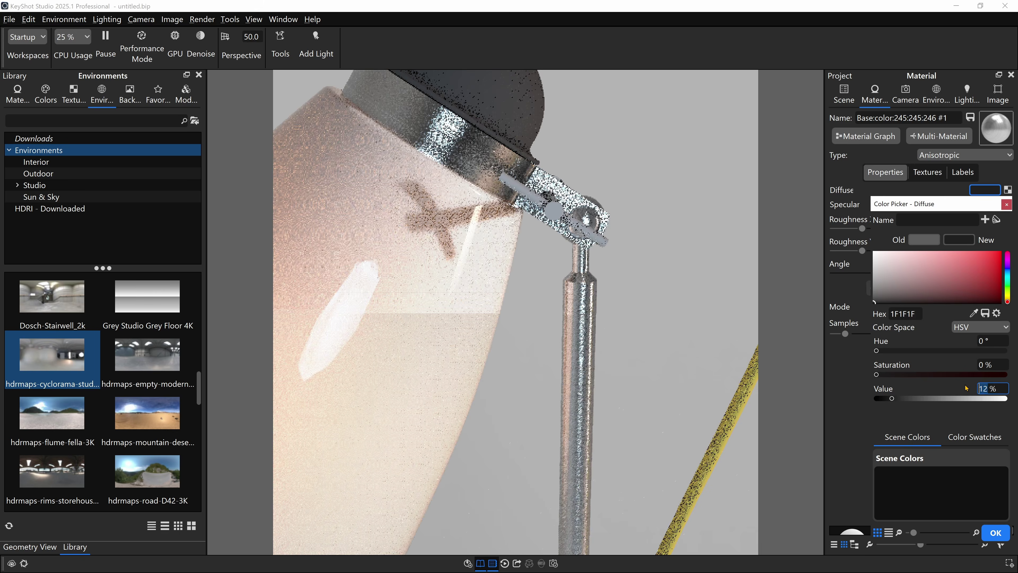
{"action": "left_click", "coordinate": [995, 532]}
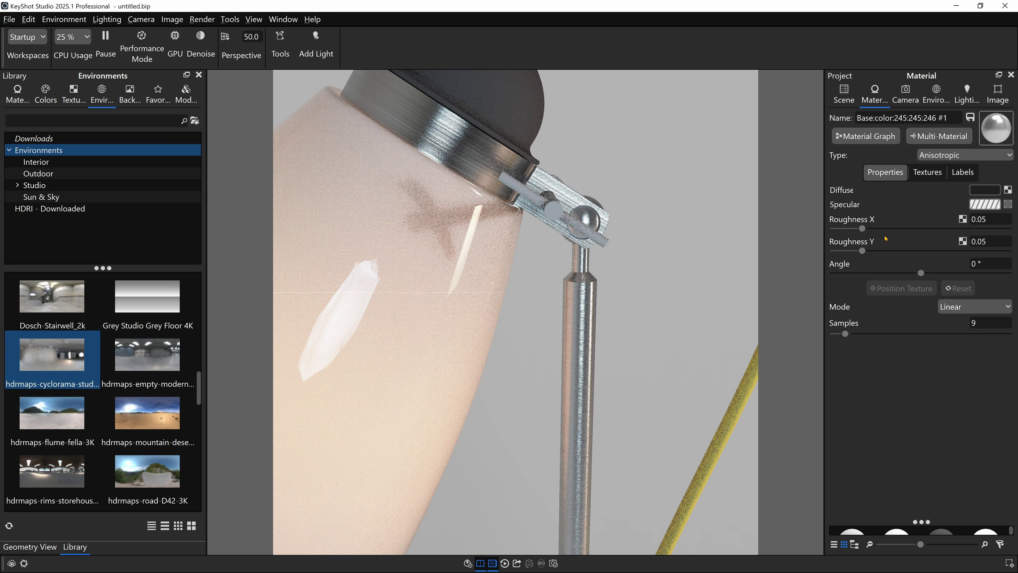
Reduce the bump height of the collar material's brushed radial texture to 1.
{"action": "left_click", "coordinate": [927, 171]}
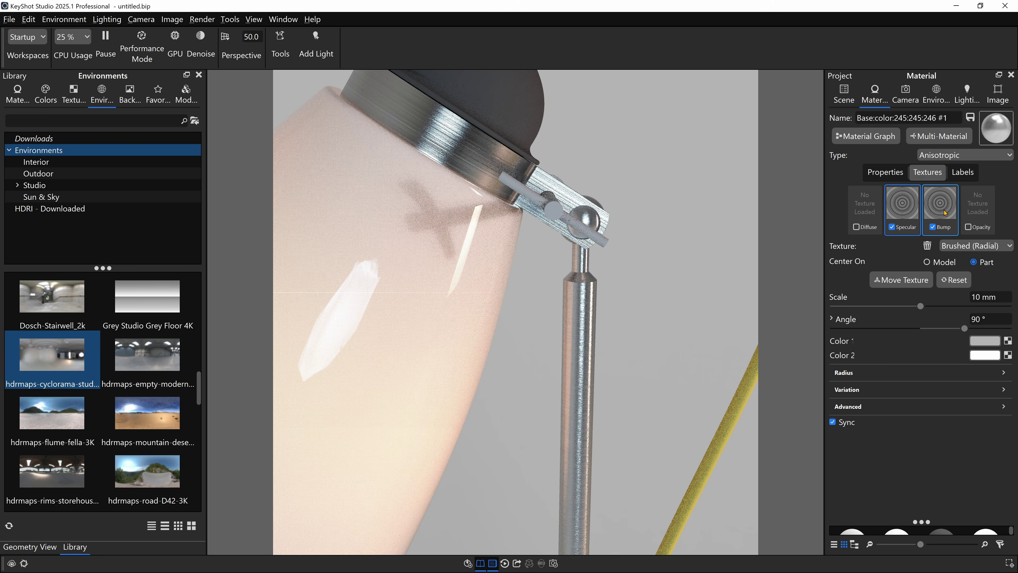
{"action": "left_click", "coordinate": [941, 205]}
{"action": "left_click", "coordinate": [985, 344]}
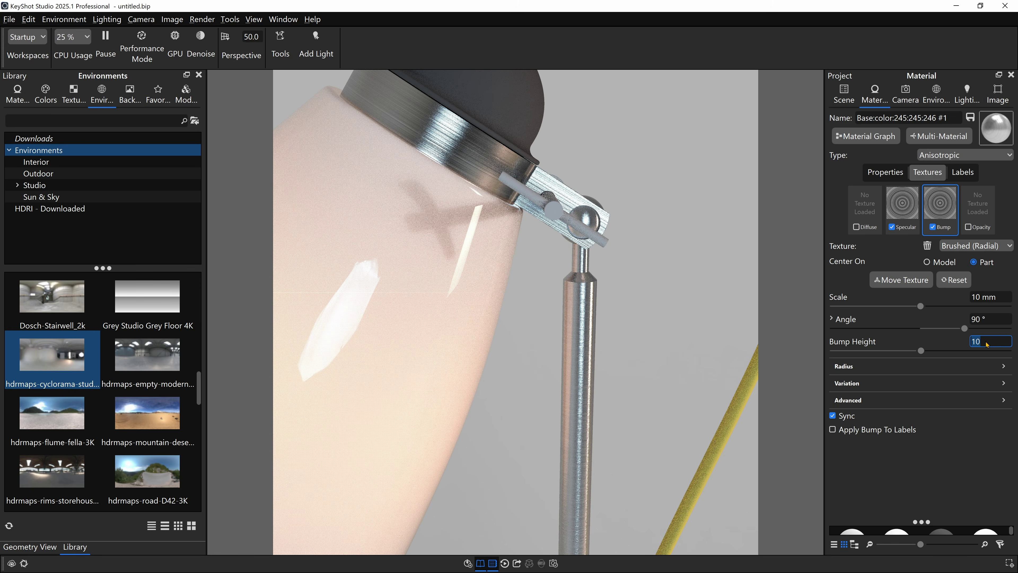
{"action": "type", "text": "5"}
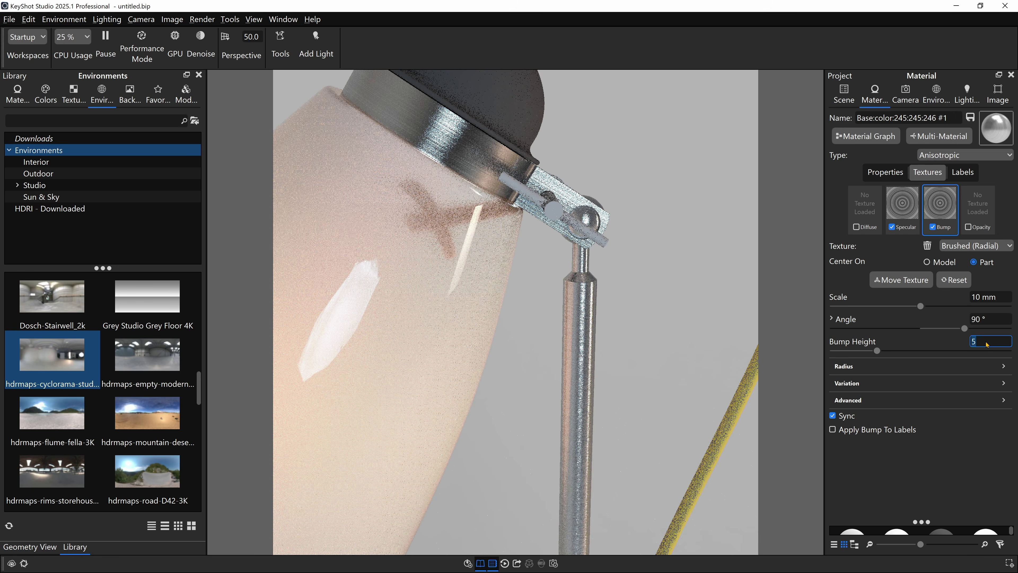
{"action": "key", "text": "BackSpace"}
{"action": "type", "text": "1"}
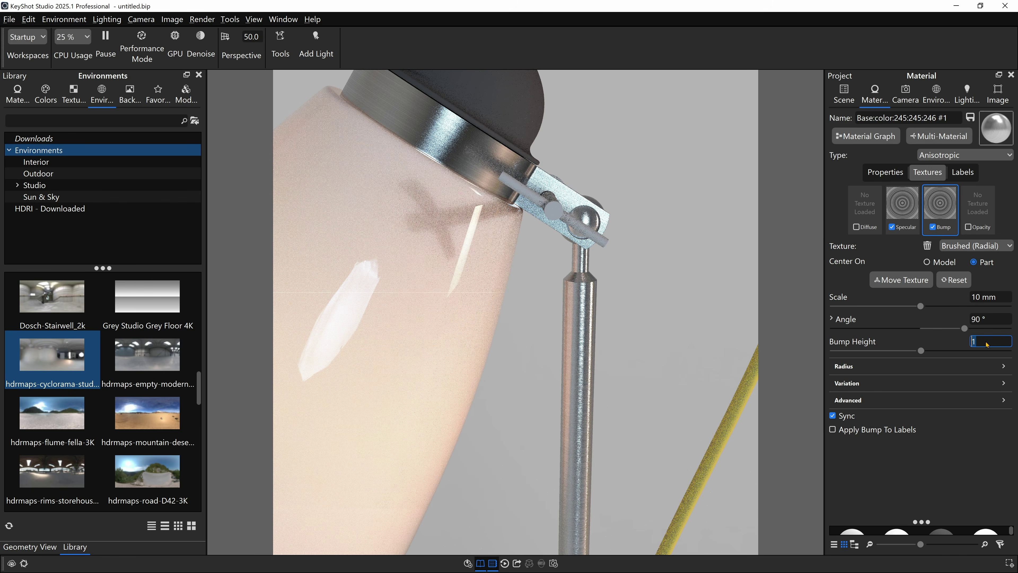
Lower the collar material's Roughness X, trying 0.005 and 0.008 before settling on 0.01.
{"action": "left_click", "coordinate": [885, 172]}
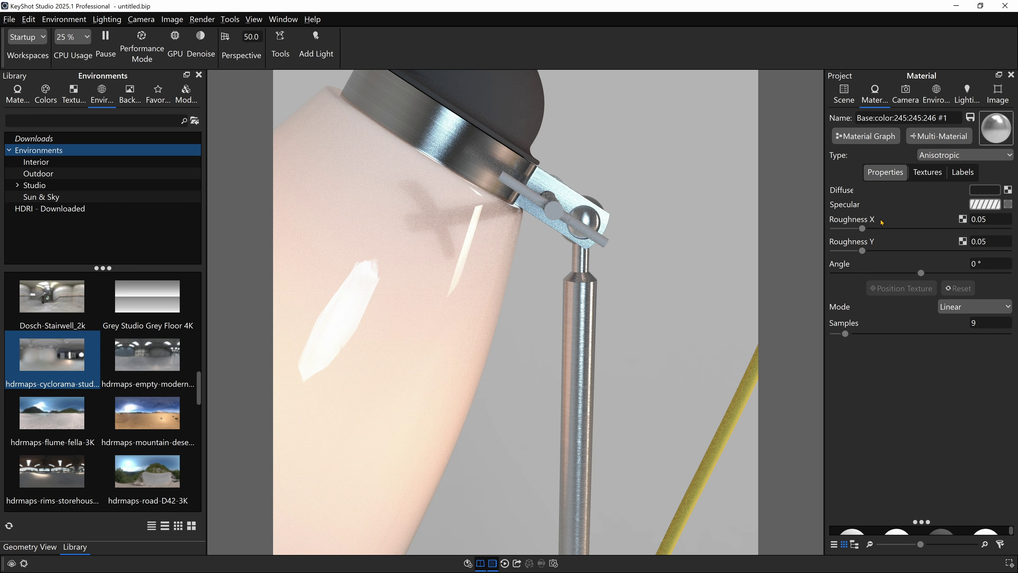
{"action": "double_click", "coordinate": [994, 225]}
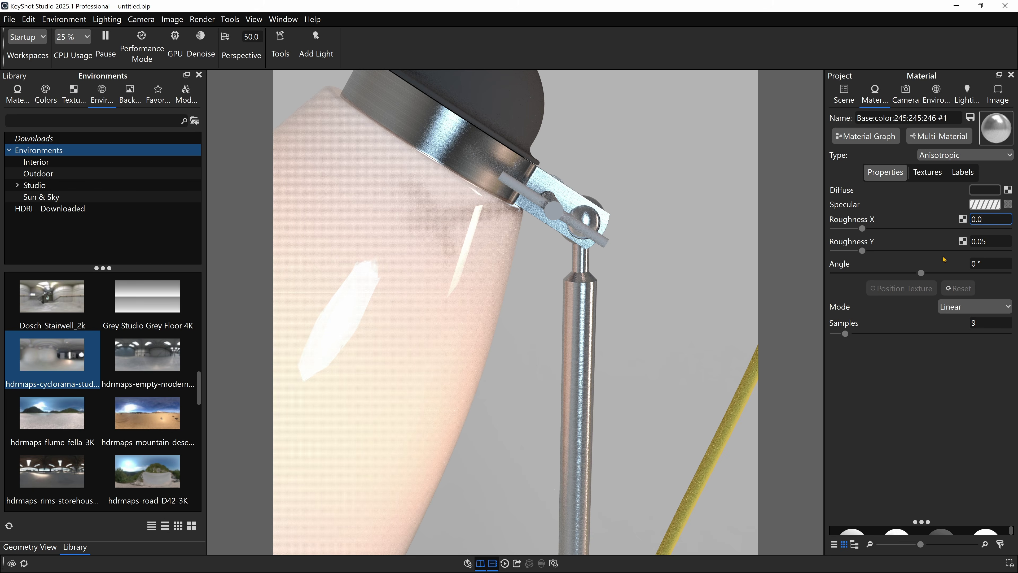
{"action": "type", "text": "0.005"}
{"action": "key", "text": "Return"}
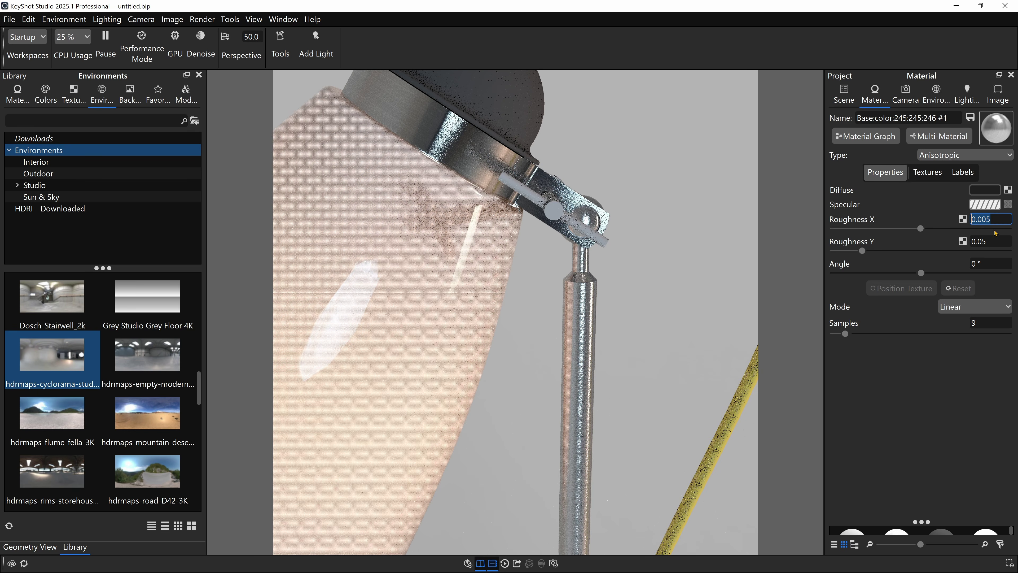
{"action": "left_click", "coordinate": [996, 220]}
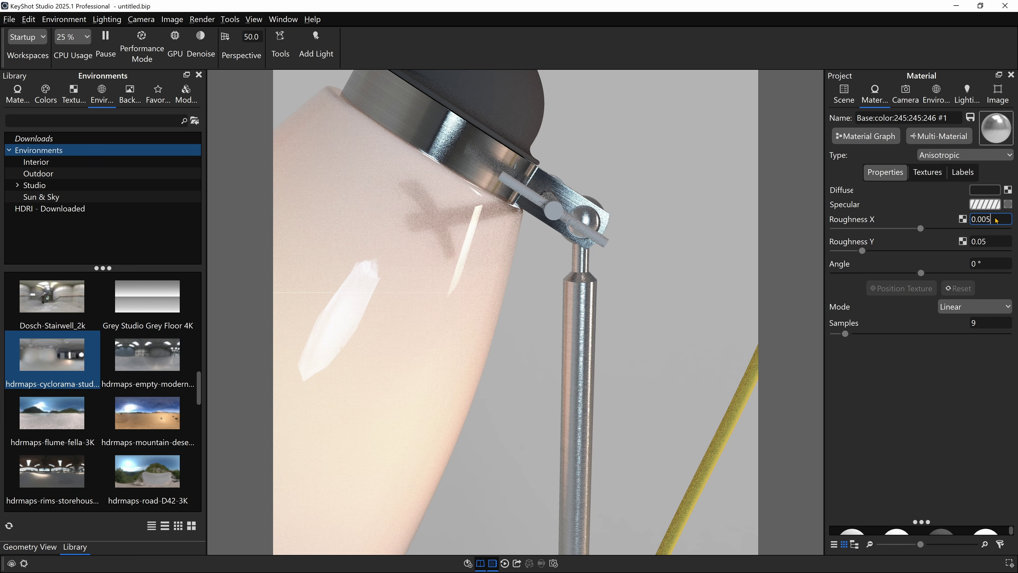
{"action": "key", "text": "Return"}
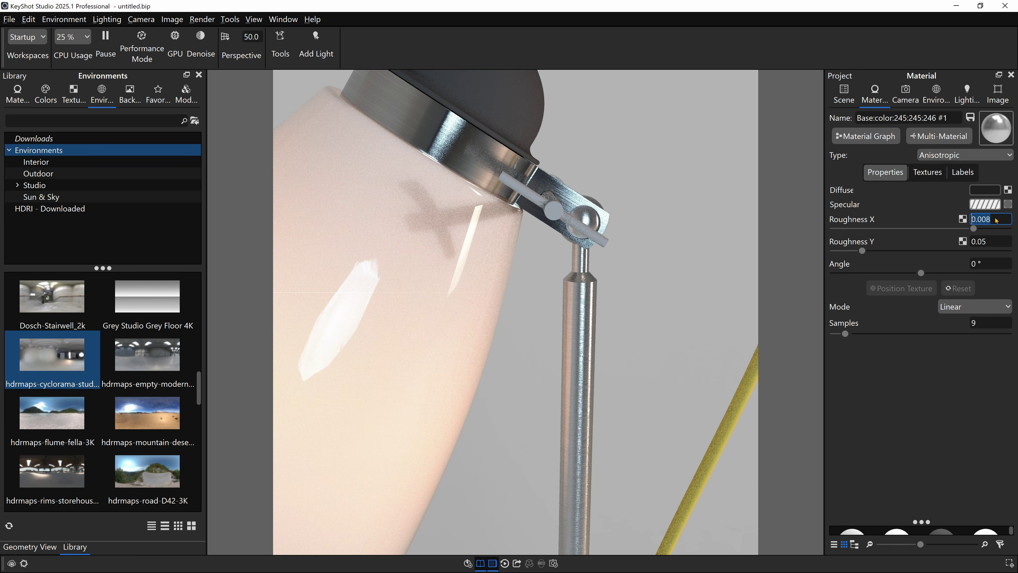
{"action": "type", "text": "1"}
{"action": "key", "text": "Return"}
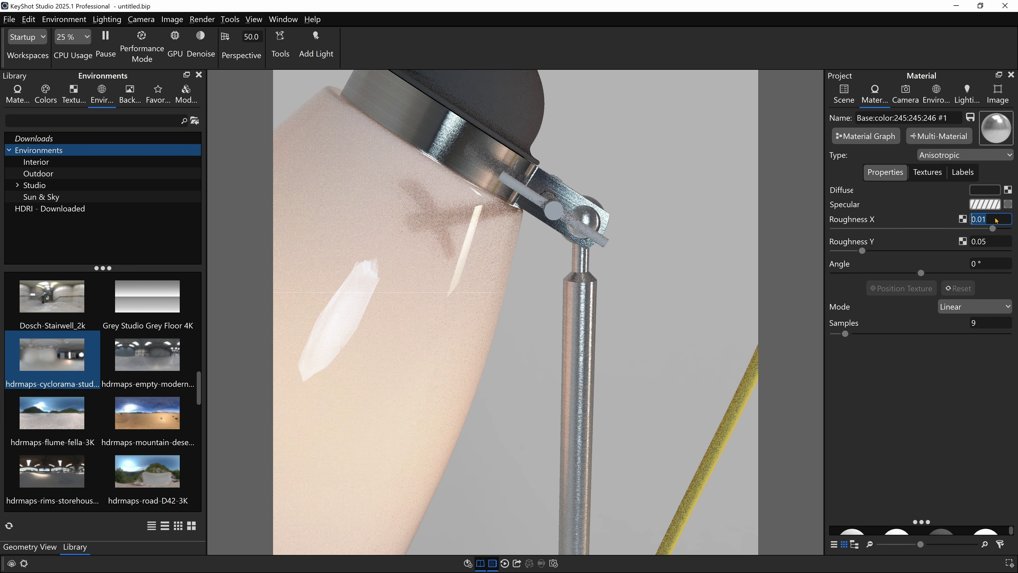
Darken the stem material's diffuse colour to a value of 12%.
{"action": "scroll", "coordinate": [513, 263], "scroll_direction": "down", "scroll_amount": 5}
{"action": "scroll", "coordinate": [513, 264], "scroll_direction": "up", "scroll_amount": 2}
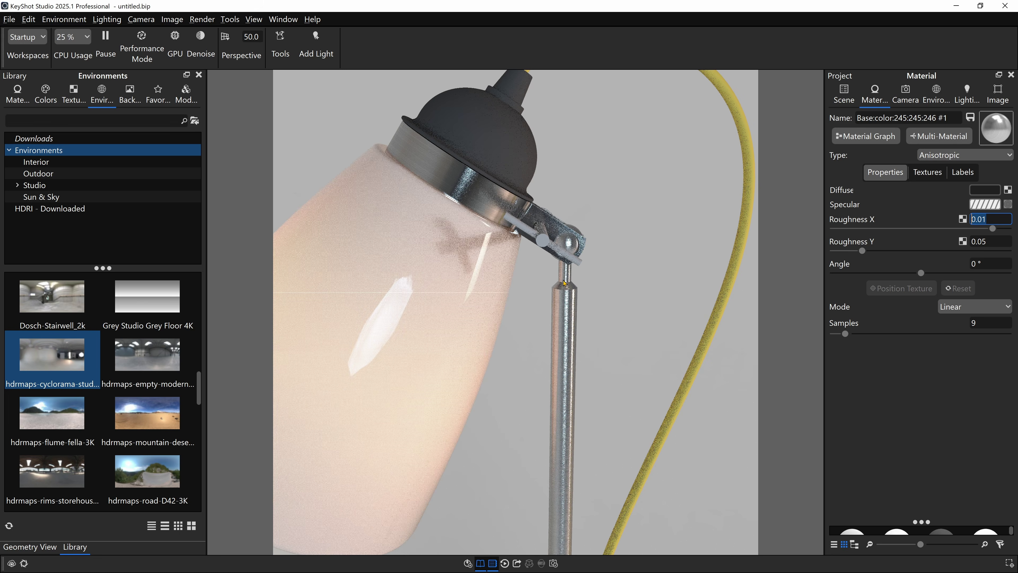
{"action": "double_click", "coordinate": [567, 323]}
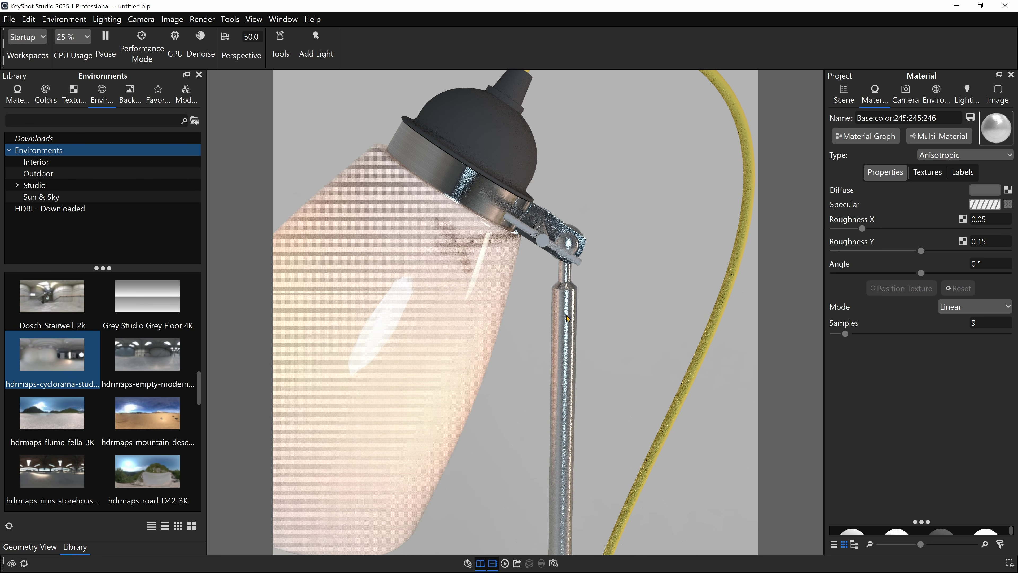
{"action": "left_click", "coordinate": [985, 189]}
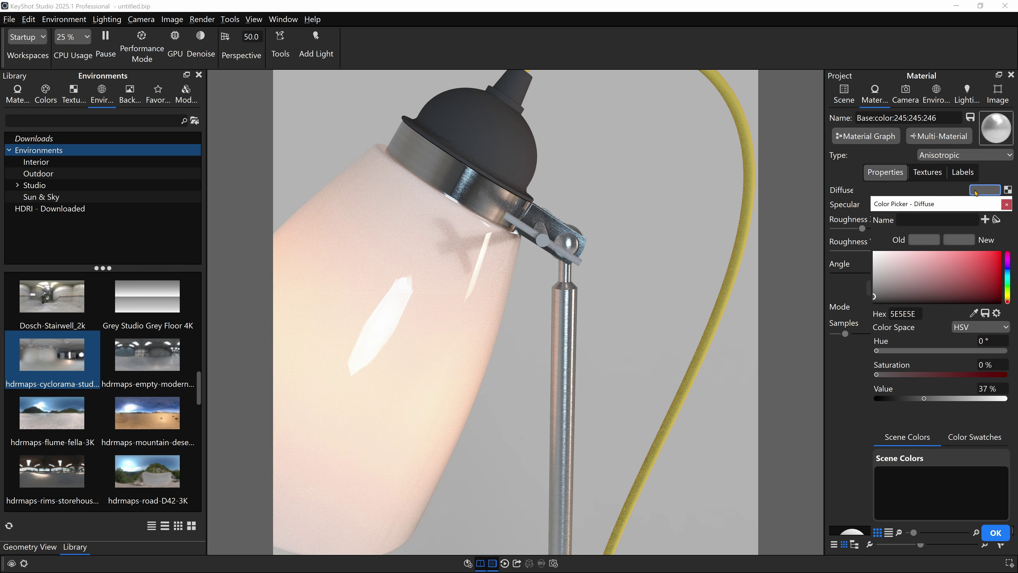
{"action": "left_click", "coordinate": [835, 348]}
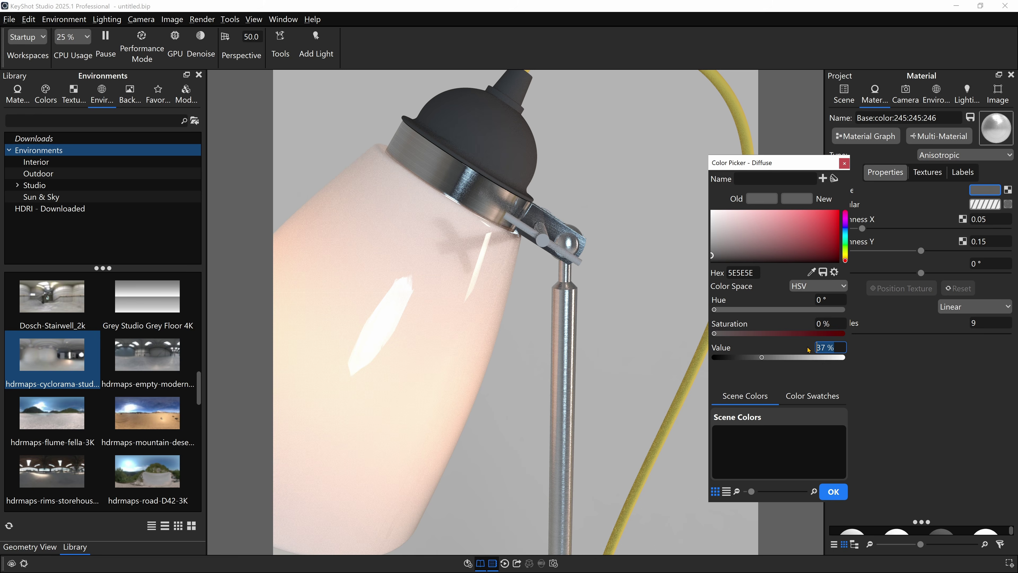
{"action": "type", "text": "12"}
{"action": "key", "text": "Return"}
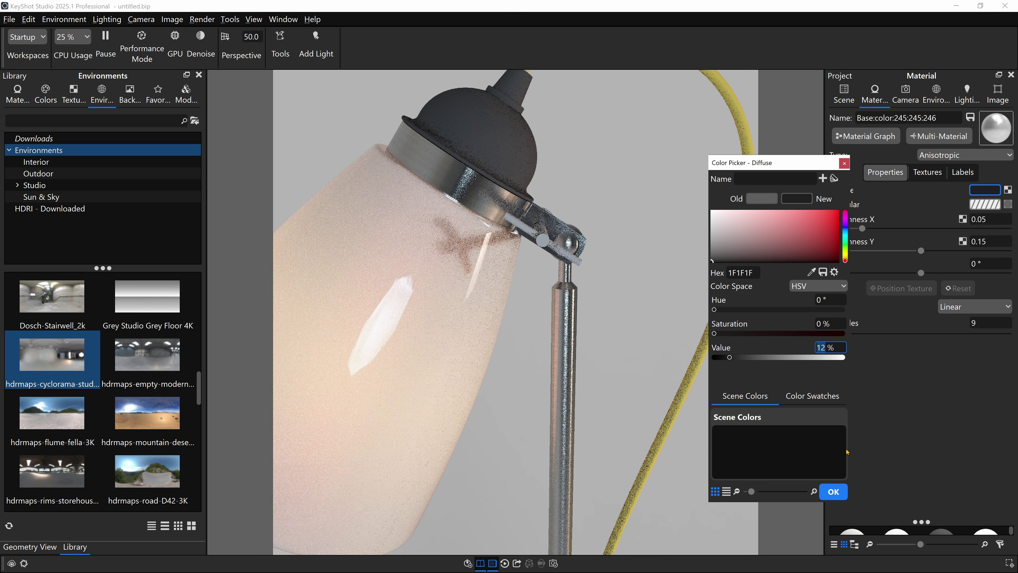
{"action": "key", "text": "Return"}
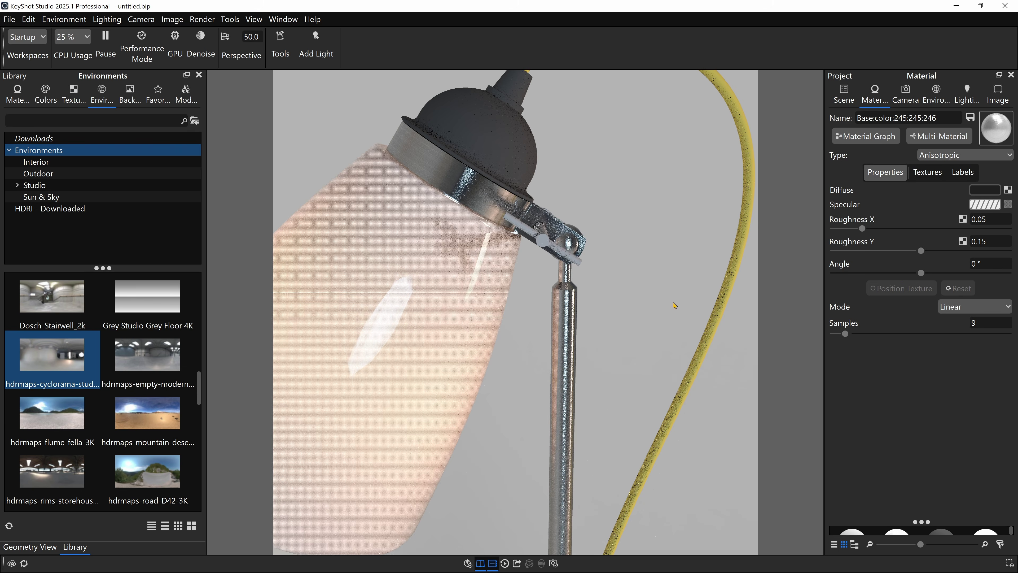
Set the stem material's Roughness Y to 0.12.
{"action": "left_click", "coordinate": [1003, 243]}
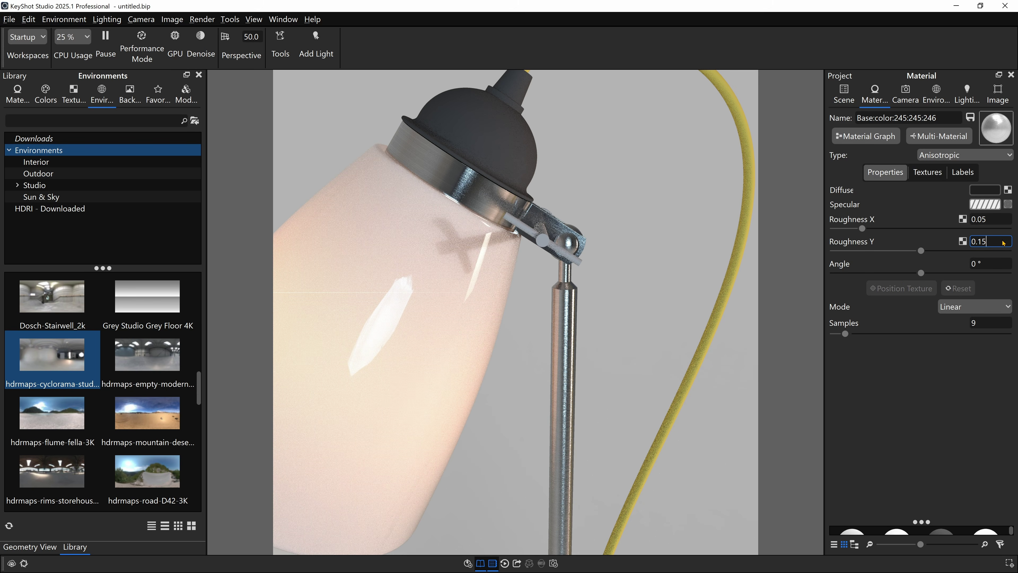
{"action": "key", "text": "BackSpace"}
{"action": "type", "text": "2"}
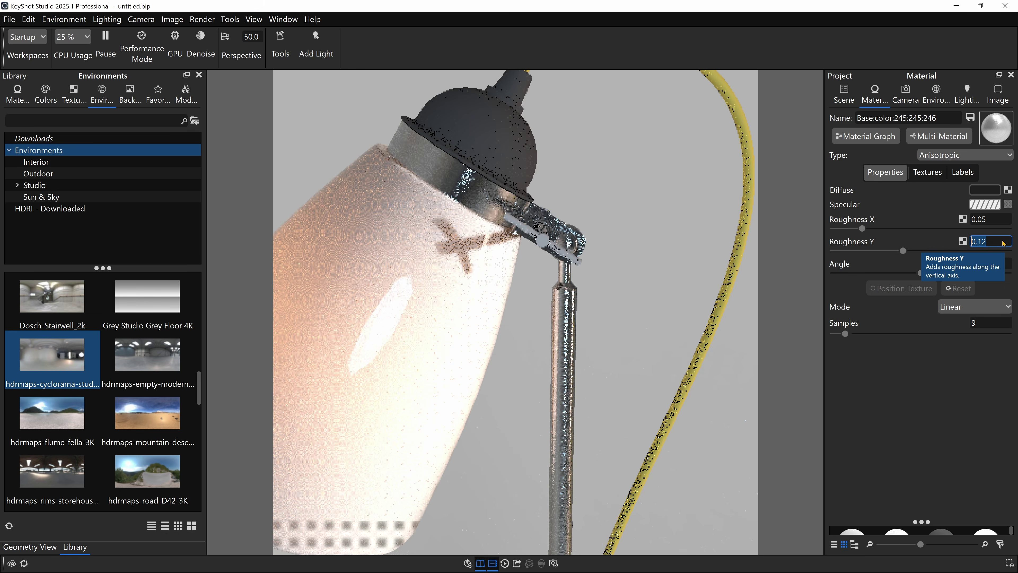
{"action": "key", "text": "Return"}
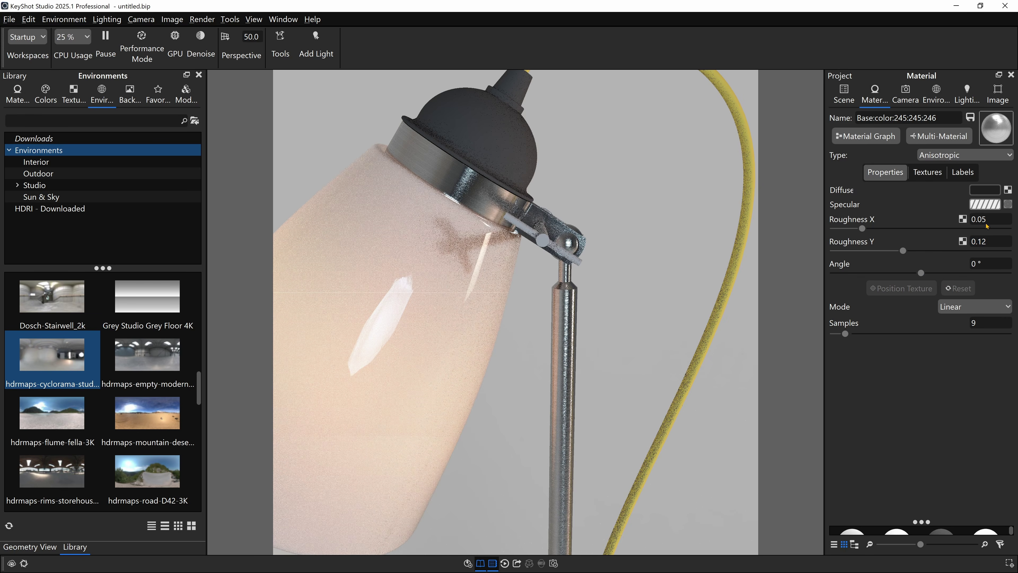
Set the bump height of the stem material's brushed radial texture to 7.
{"action": "left_click", "coordinate": [929, 172]}
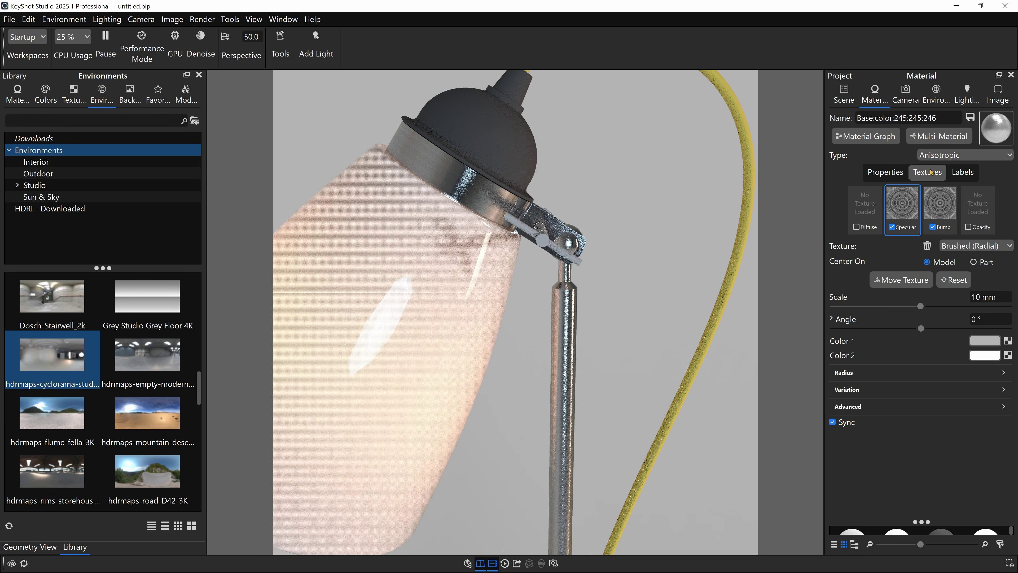
{"action": "scroll", "coordinate": [527, 299], "scroll_direction": "down", "scroll_amount": 5}
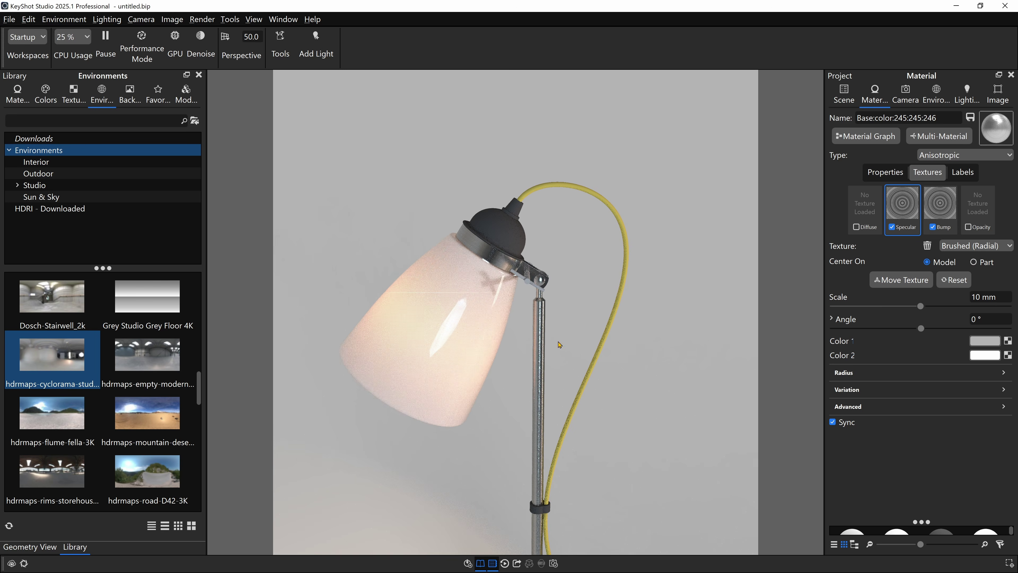
{"action": "scroll", "coordinate": [604, 304], "scroll_direction": "down", "scroll_amount": 1}
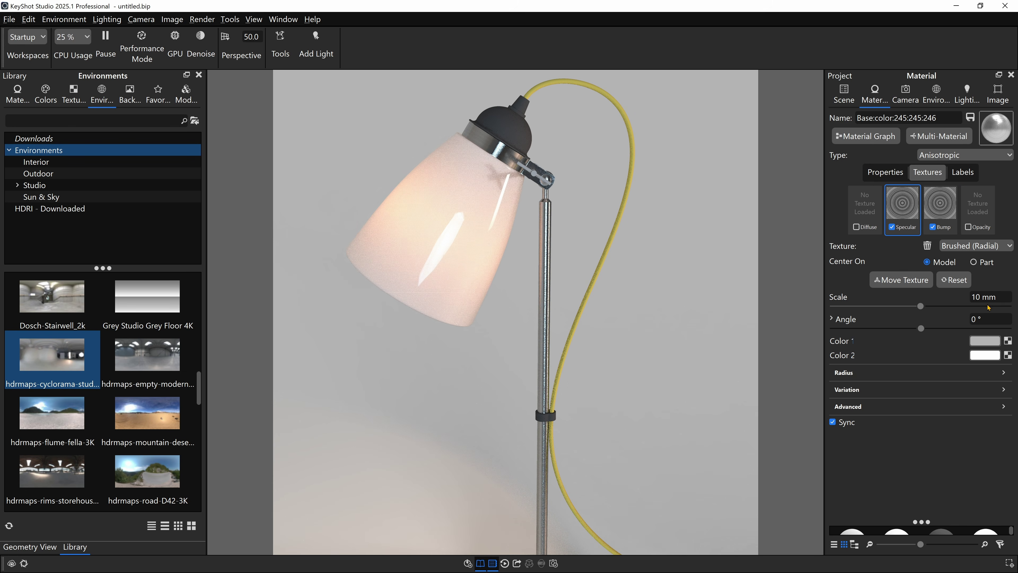
{"action": "left_click", "coordinate": [937, 223]}
{"action": "double_click", "coordinate": [987, 342]}
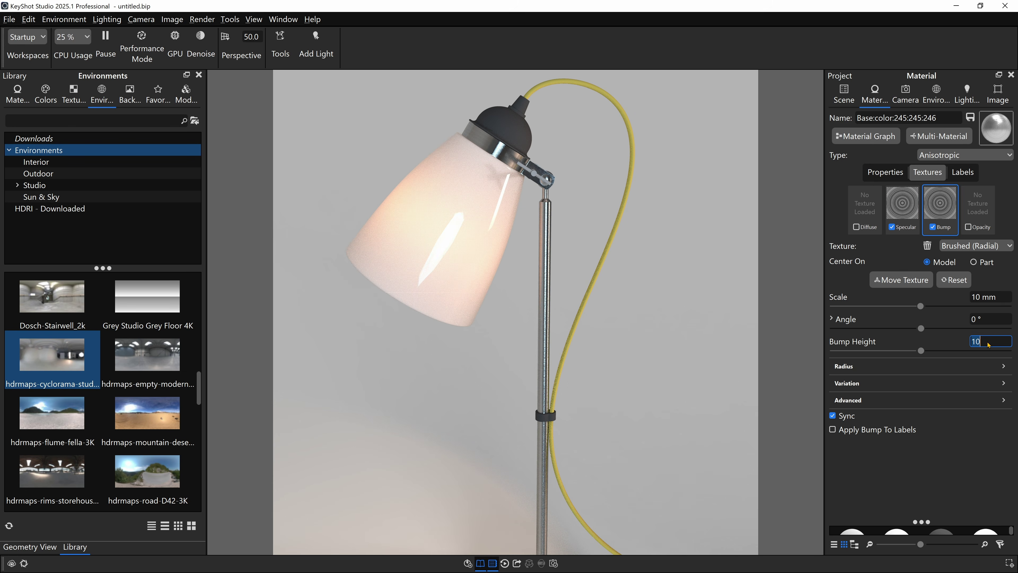
{"action": "type", "text": "7"}
{"action": "key", "text": "Return"}
Change the thumbscrew's material type from Diffuse to Metal.
{"action": "scroll", "coordinate": [617, 136], "scroll_direction": "up", "scroll_amount": 5}
{"action": "middle_click_drag", "start_coordinate": [617, 136], "coordinate": [580, 279]}
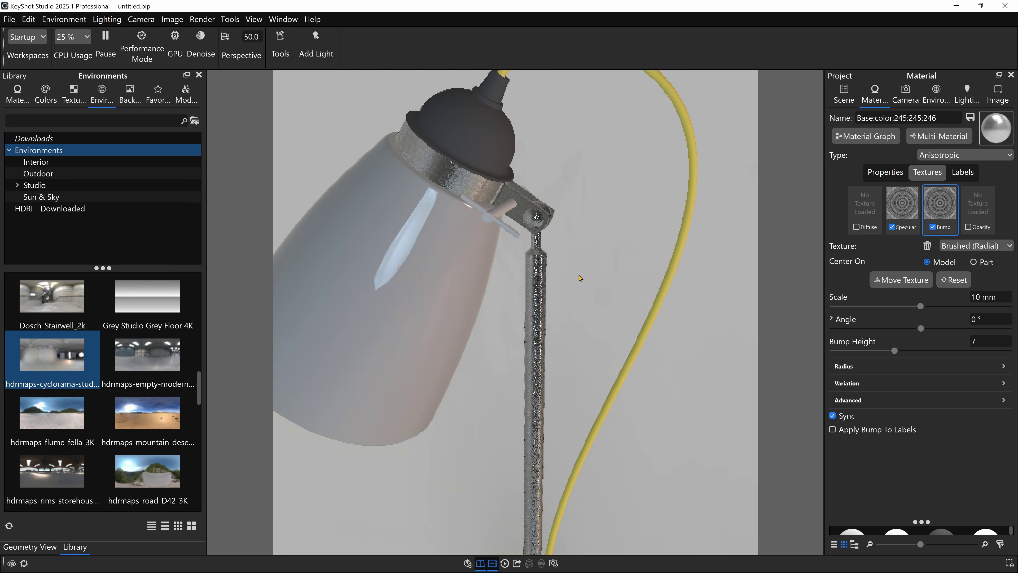
{"action": "left_click_drag", "start_coordinate": [580, 280], "coordinate": [492, 220]}
{"action": "scroll", "coordinate": [492, 219], "scroll_direction": "up", "scroll_amount": 4}
{"action": "scroll", "coordinate": [491, 217], "scroll_direction": "up", "scroll_amount": 3}
{"action": "middle_click_drag", "start_coordinate": [491, 217], "coordinate": [539, 313]}
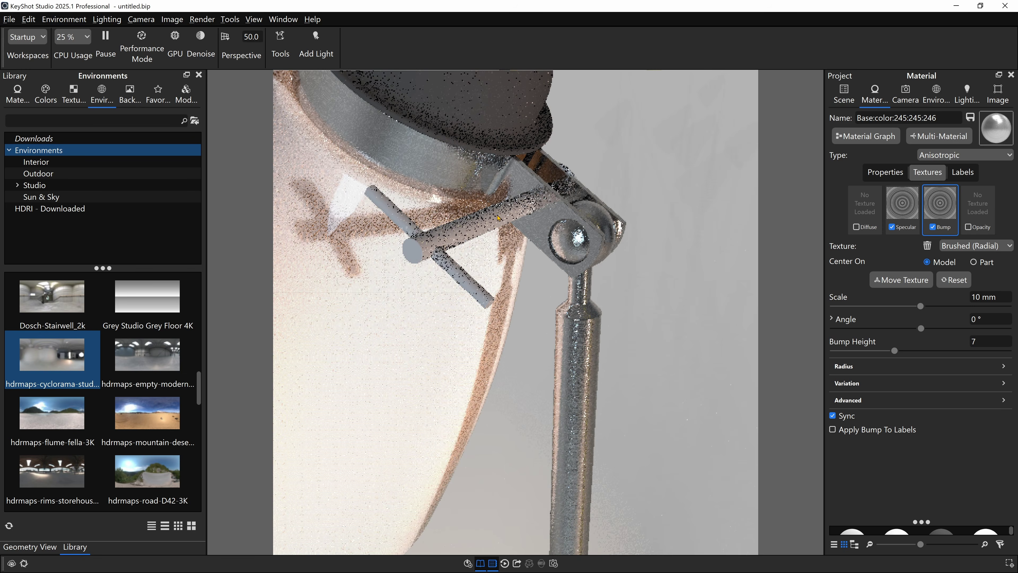
{"action": "double_click", "coordinate": [451, 231]}
{"action": "left_click", "coordinate": [935, 156]}
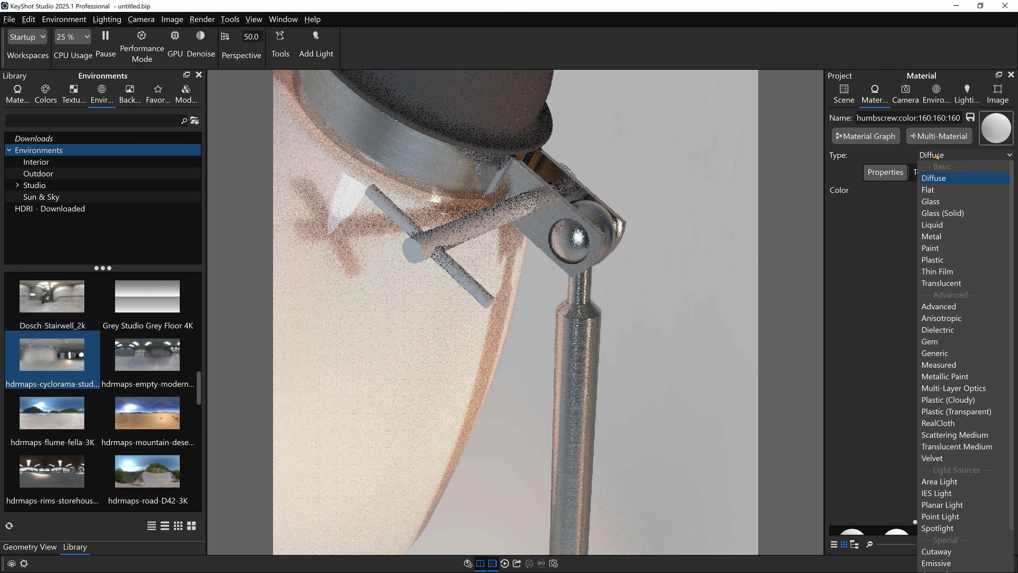
{"action": "left_click", "coordinate": [939, 237]}
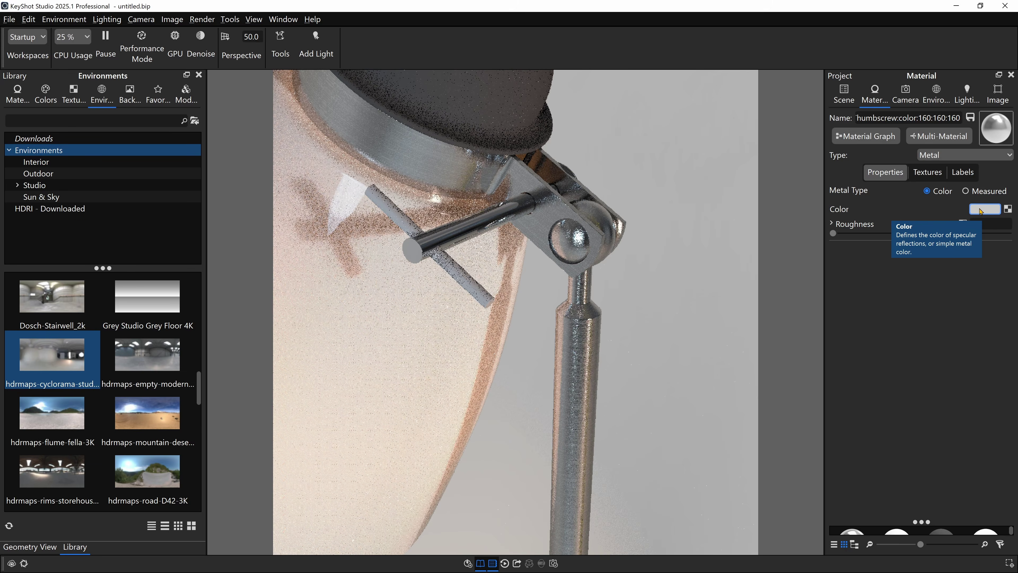
Set the thumbscrew material's roughness, trying 0.15 before settling on 0.05.
{"action": "left_click", "coordinate": [977, 224]}
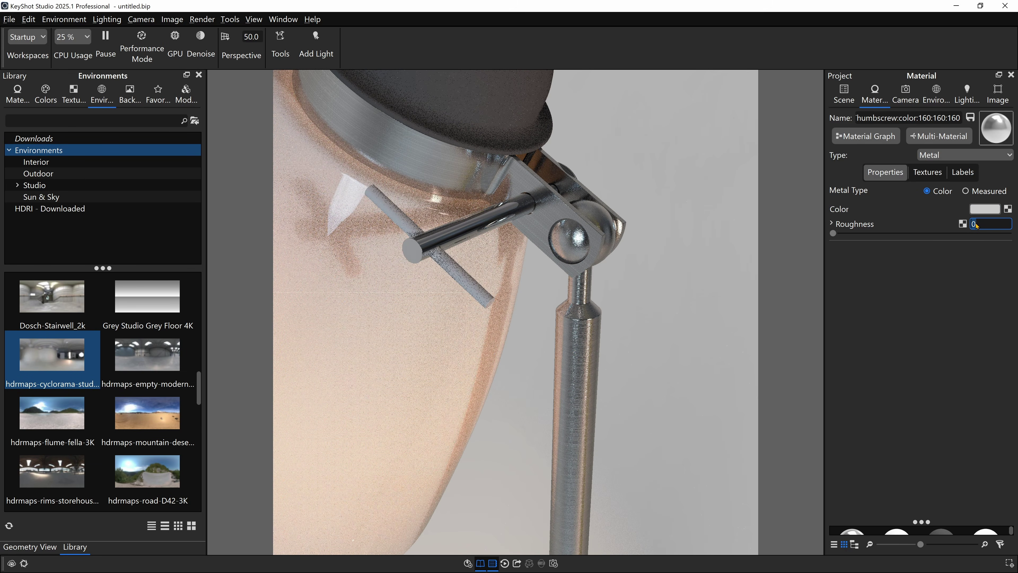
{"action": "type", "text": "0.15"}
{"action": "key", "text": "Return"}
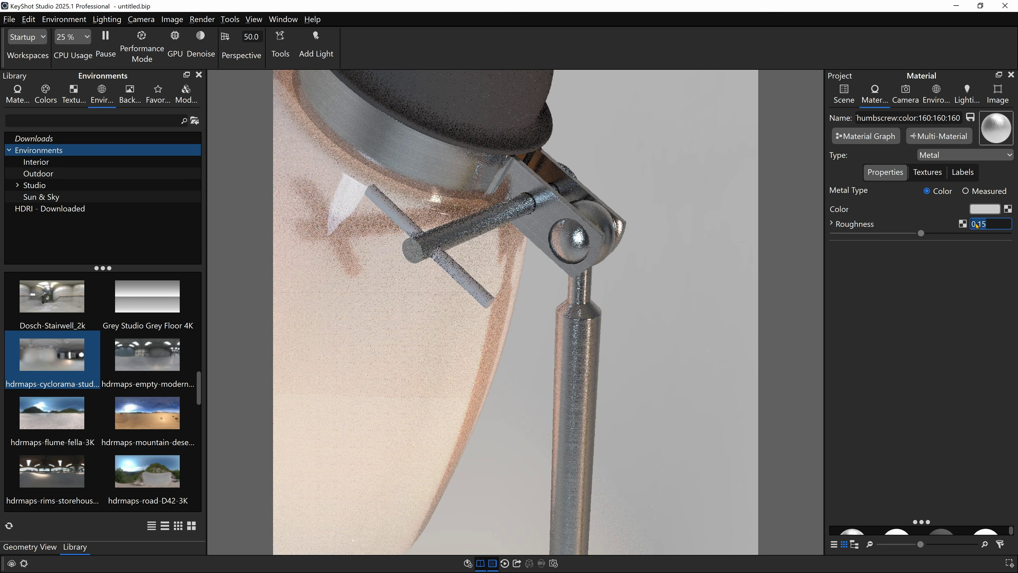
{"action": "type", "text": "0.05"}
{"action": "key", "text": "Return"}
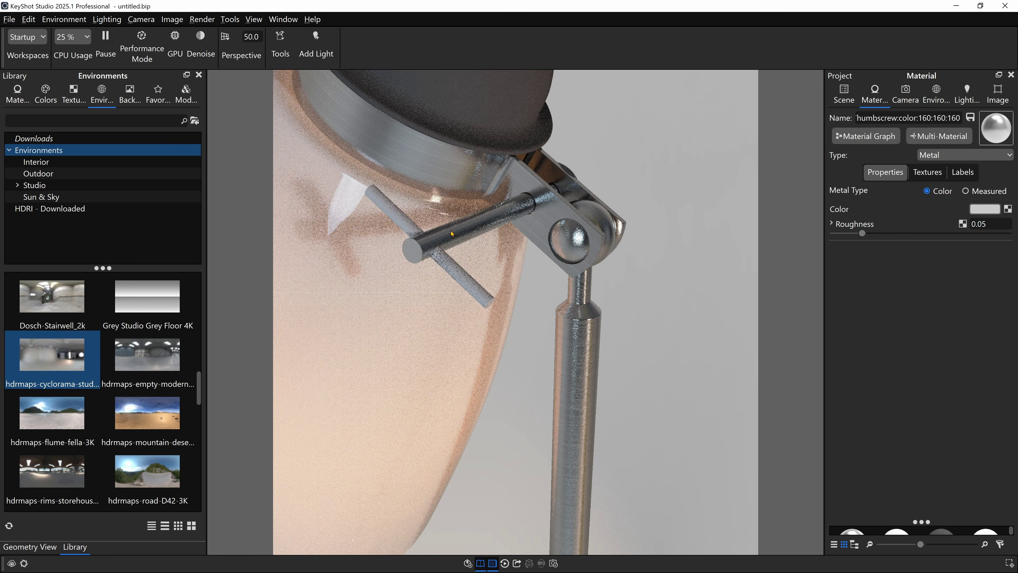
Change the material type of the domed shade base to Plastic.
{"action": "left_click_drag", "start_coordinate": [453, 267], "coordinate": [467, 167]}
{"action": "double_click", "coordinate": [476, 170]}
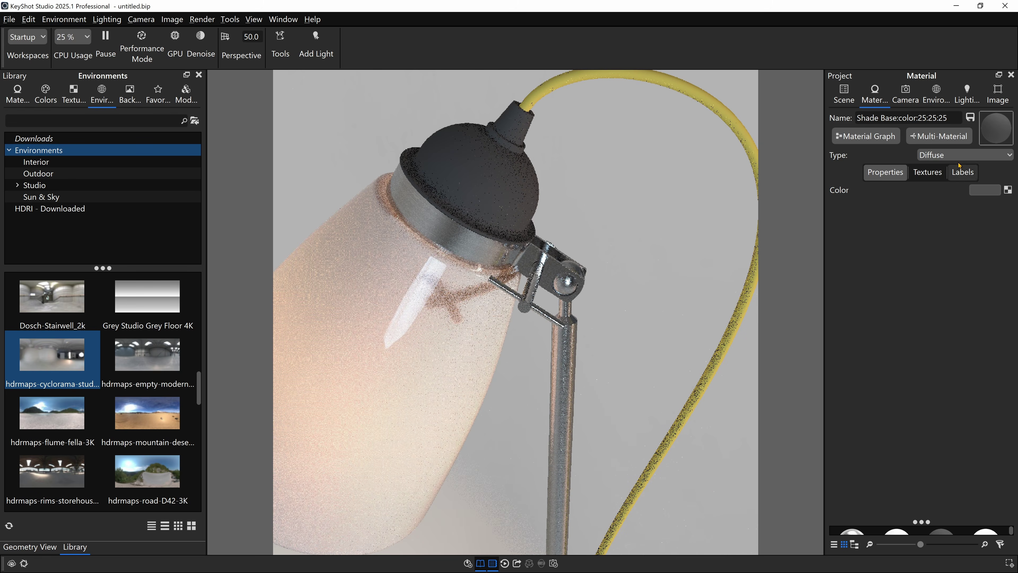
{"action": "left_click", "coordinate": [964, 155]}
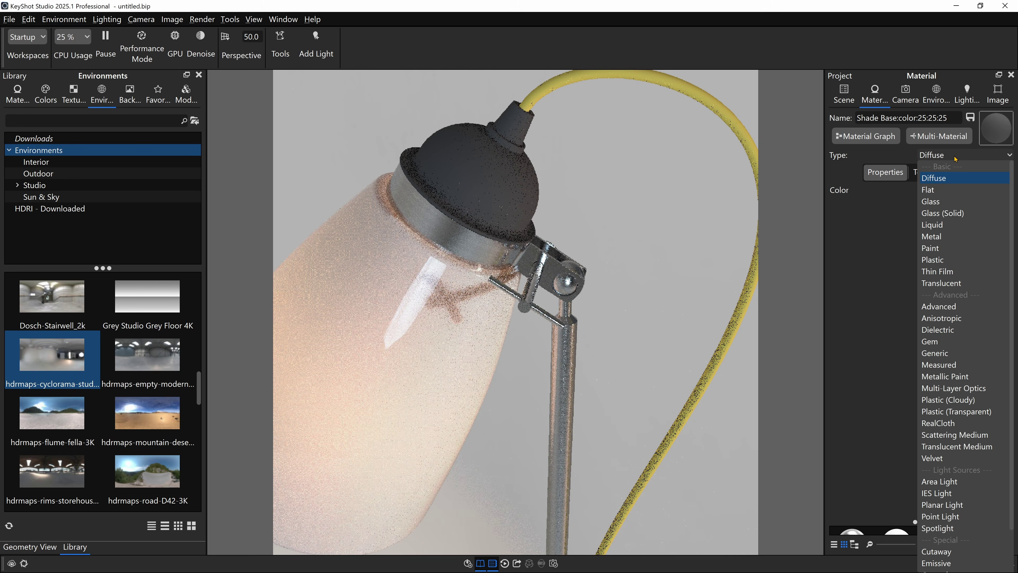
{"action": "left_click", "coordinate": [944, 260]}
Darken the shade base material's diffuse colour to a value of 12%.
{"action": "left_click", "coordinate": [984, 189]}
{"action": "left_click", "coordinate": [990, 388]}
{"action": "type", "text": "12"}
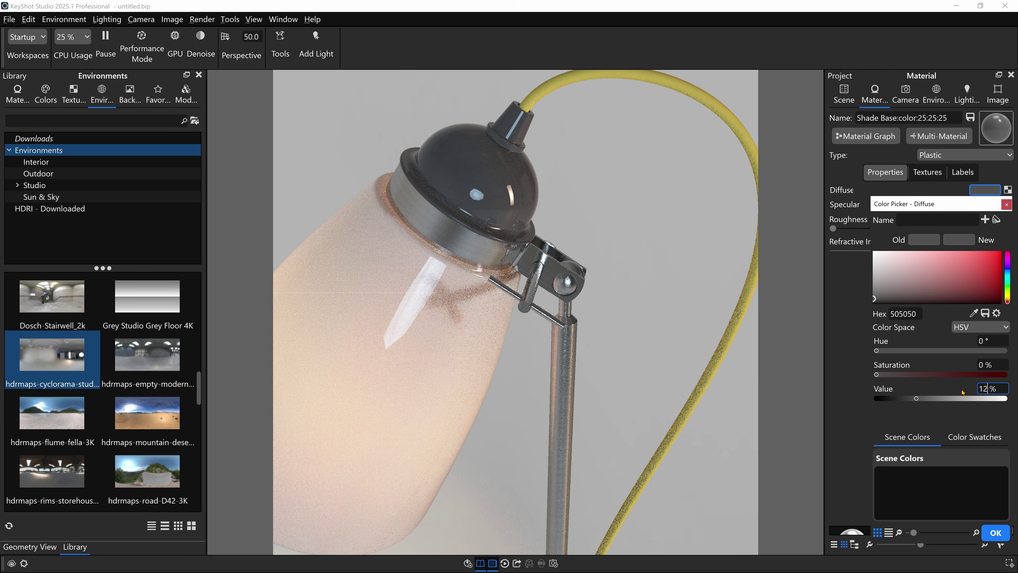
{"action": "key", "text": "Return"}
{"action": "key", "text": "Return"}
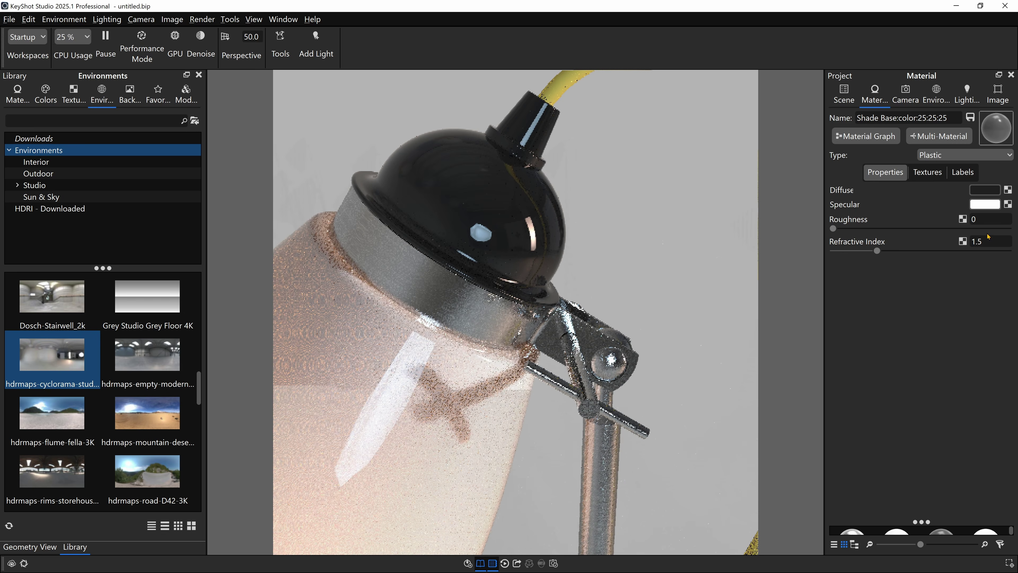
Set the shade base material's roughness, trying 0.05, comparing with the reference photo, and settling on 0.07.
{"action": "left_click", "coordinate": [984, 220]}
{"action": "type", "text": ".0"}
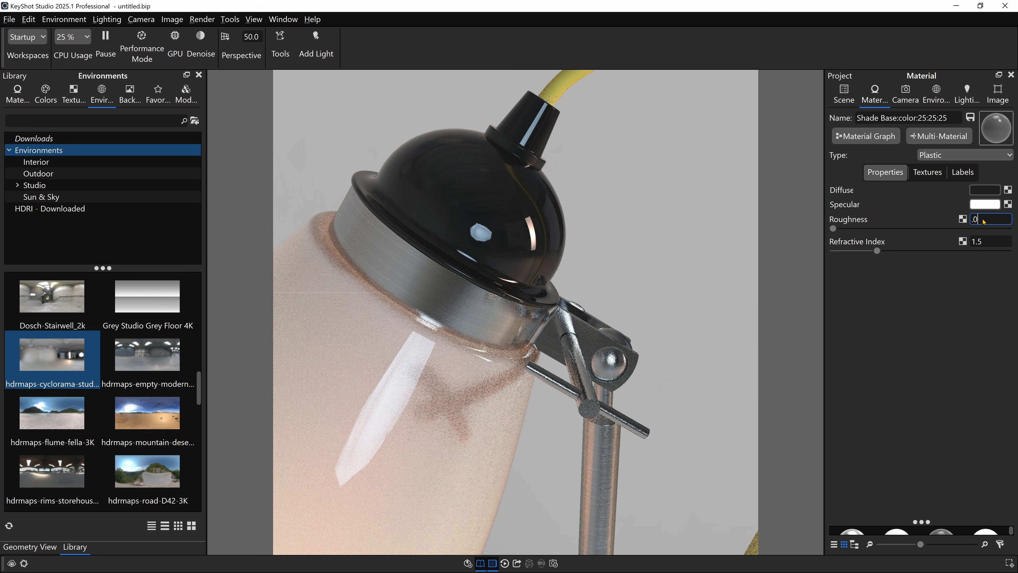
{"action": "type", "text": "5"}
{"action": "key", "text": "Return"}
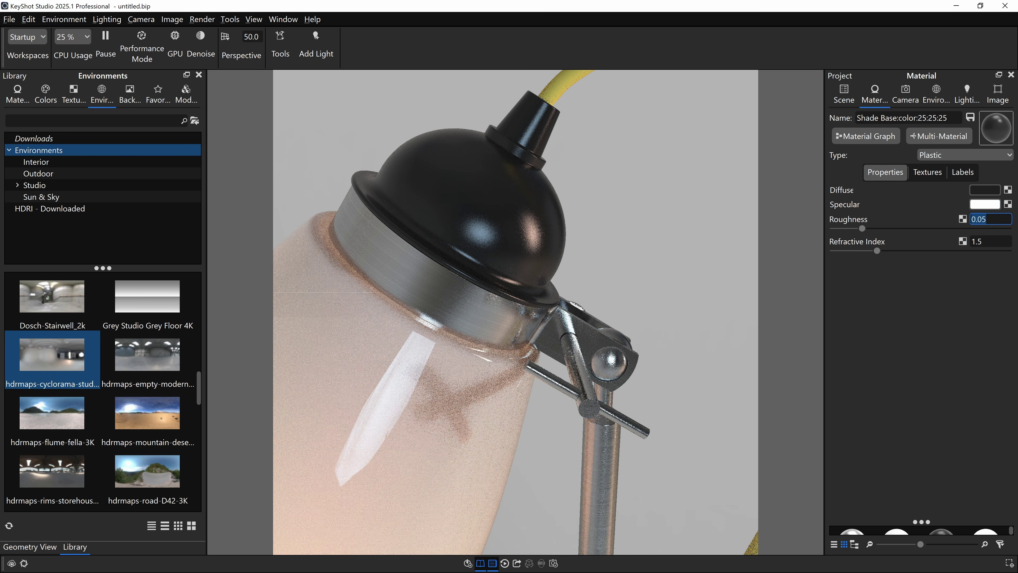
{"action": "left_click_drag", "start_coordinate": [1017, 64], "coordinate": [128, 75]}
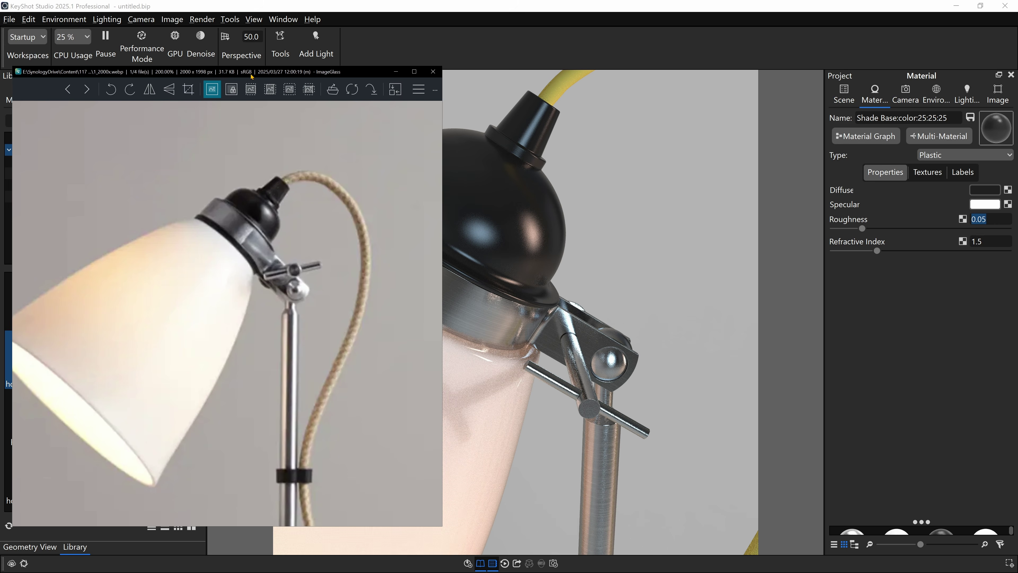
{"action": "left_click", "coordinate": [993, 221]}
{"action": "key", "text": "BackSpace"}
{"action": "type", "text": "7"}
{"action": "key", "text": "Return"}
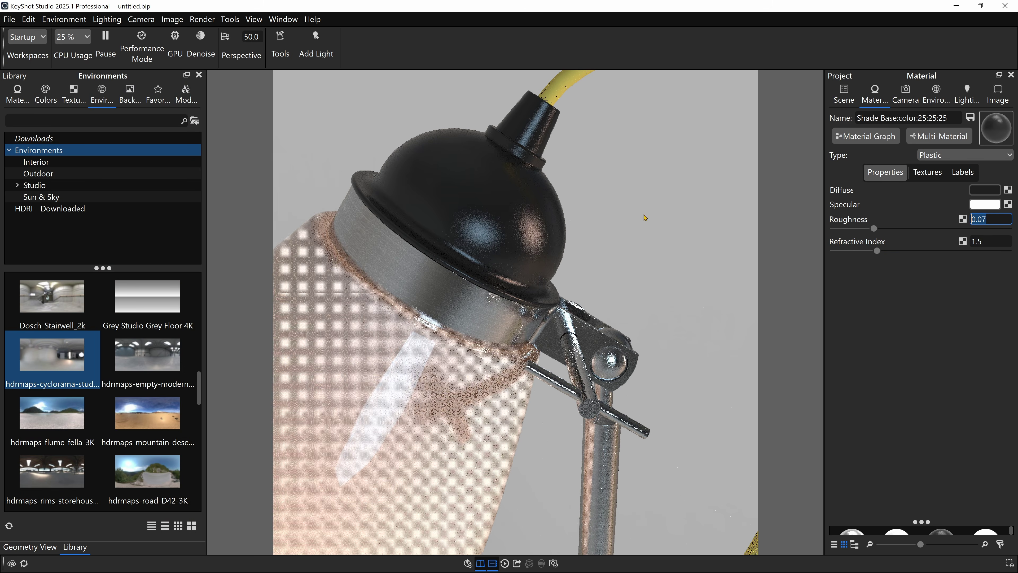
Reduce the shade base material's specular colour to a value of 88%.
{"action": "left_click", "coordinate": [985, 204]}
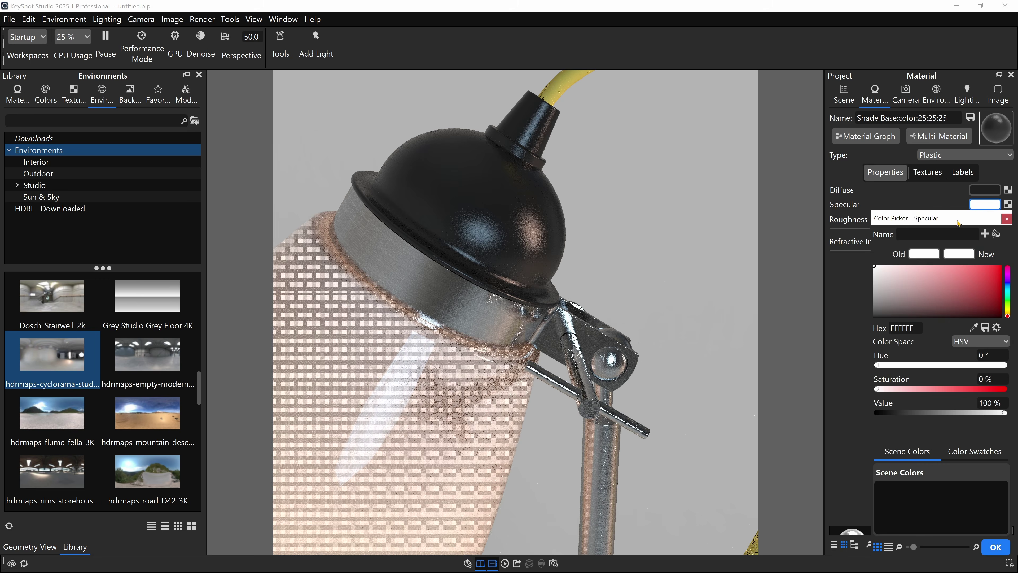
{"action": "left_click_drag", "start_coordinate": [958, 223], "coordinate": [775, 142]}
{"action": "left_click_drag", "start_coordinate": [693, 188], "coordinate": [690, 193]}
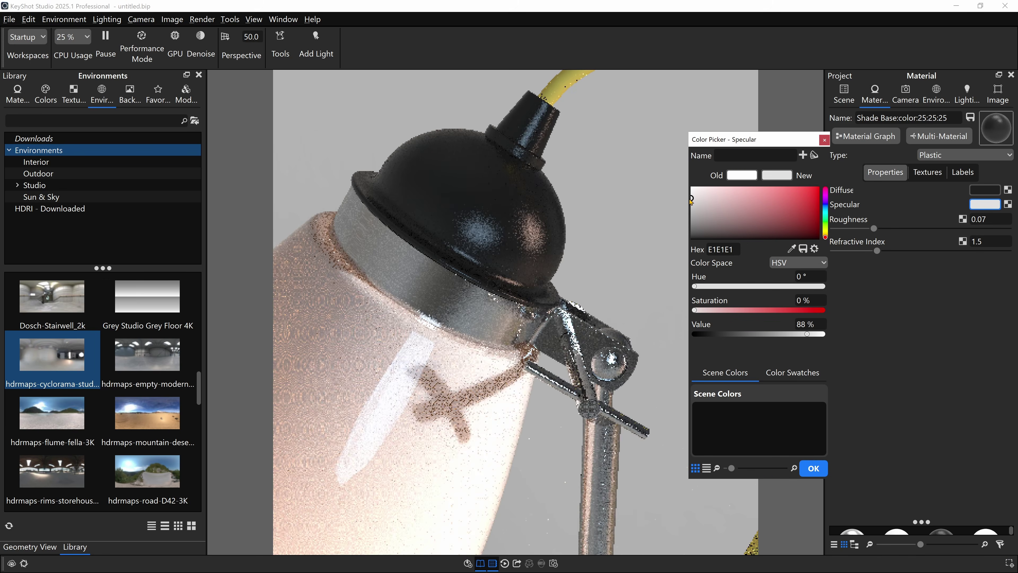
{"action": "left_click", "coordinate": [818, 467]}
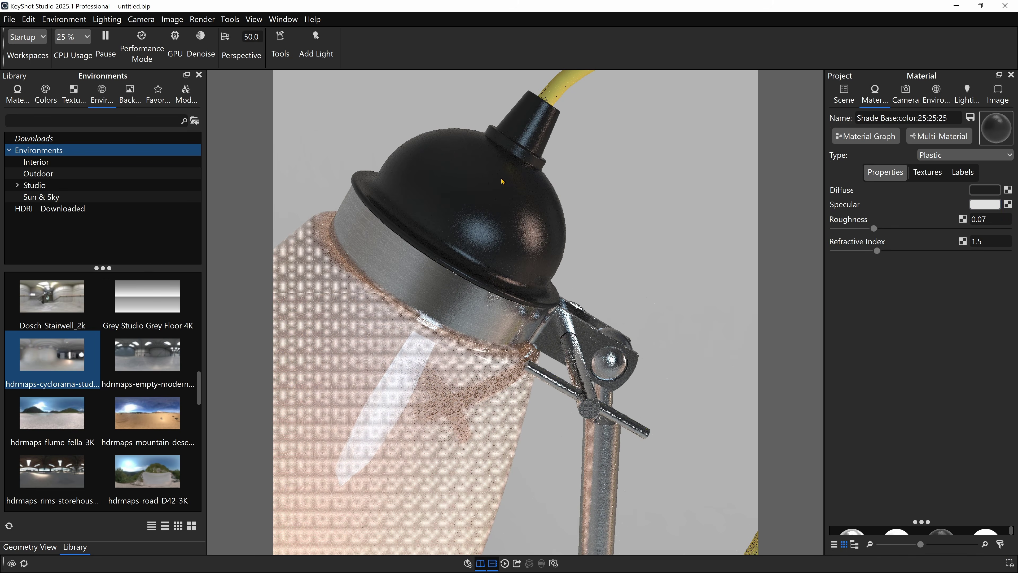
Set the shade base material's refractive index to 1.4.
{"action": "left_click", "coordinate": [999, 242]}
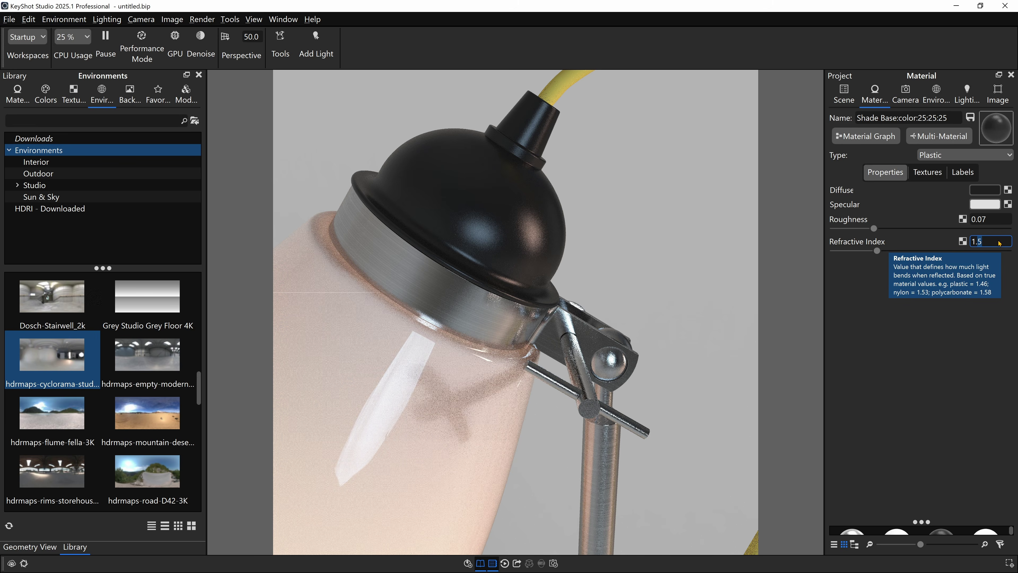
{"action": "key", "text": "BackSpace"}
{"action": "type", "text": "4"}
{"action": "key", "text": "Return"}
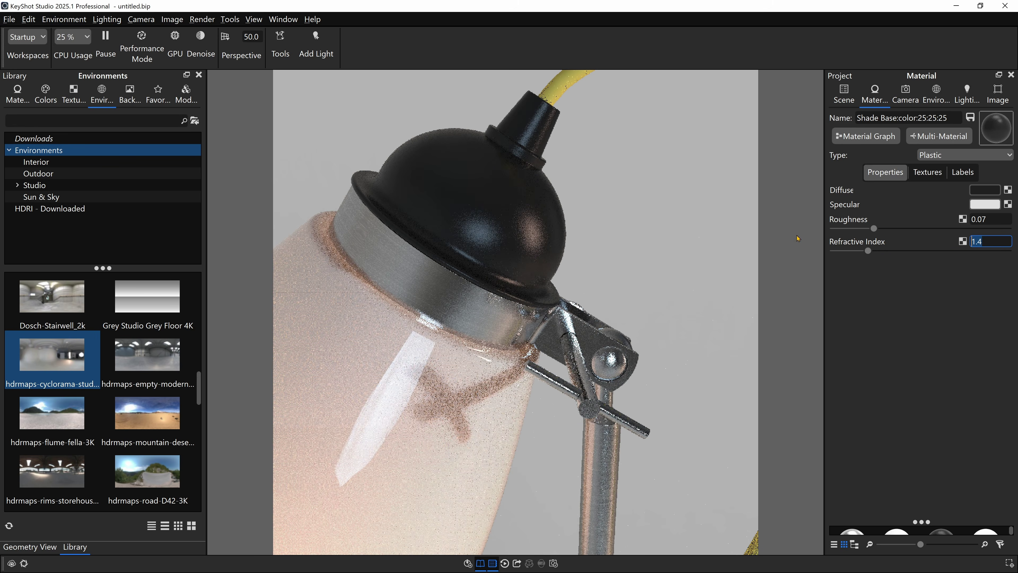
Compare the cable with the reference photo and apply a Weave texture to the cable material's colour.
{"action": "scroll", "coordinate": [597, 284], "scroll_direction": "down", "scroll_amount": 3}
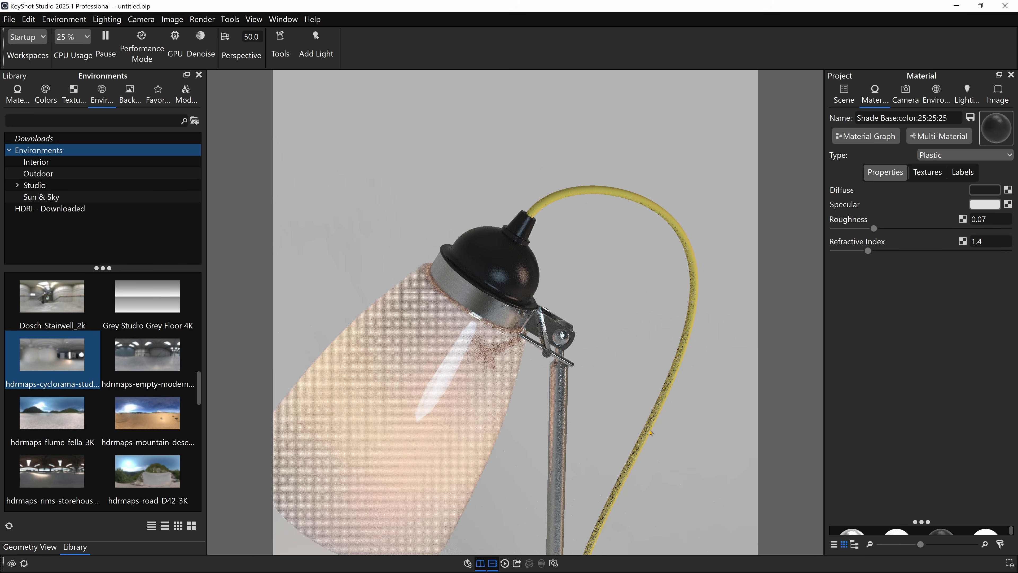
{"action": "middle_click_drag", "start_coordinate": [649, 429], "coordinate": [618, 188]}
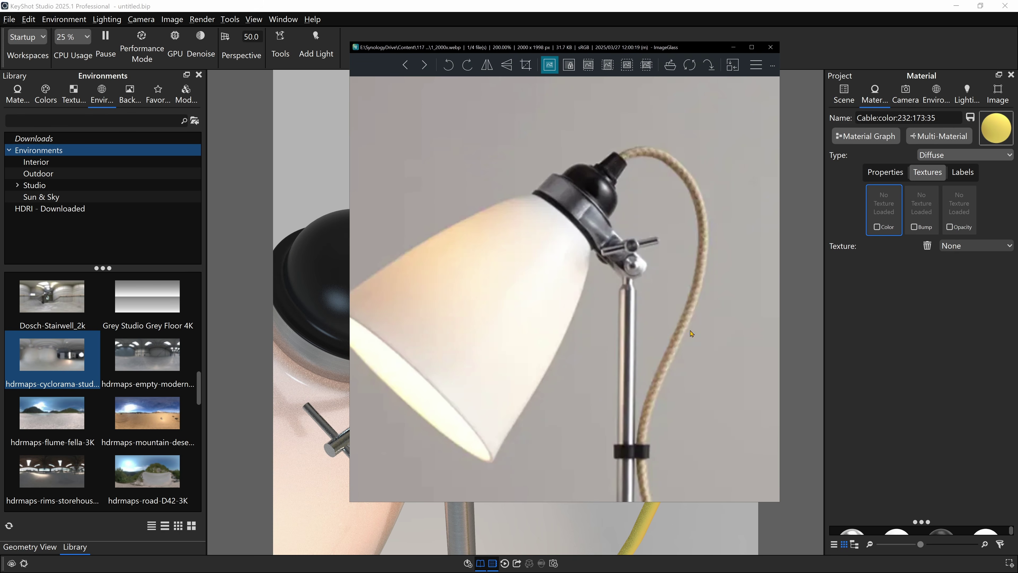
{"action": "left_click_drag", "start_coordinate": [698, 48], "coordinate": [1017, 38]}
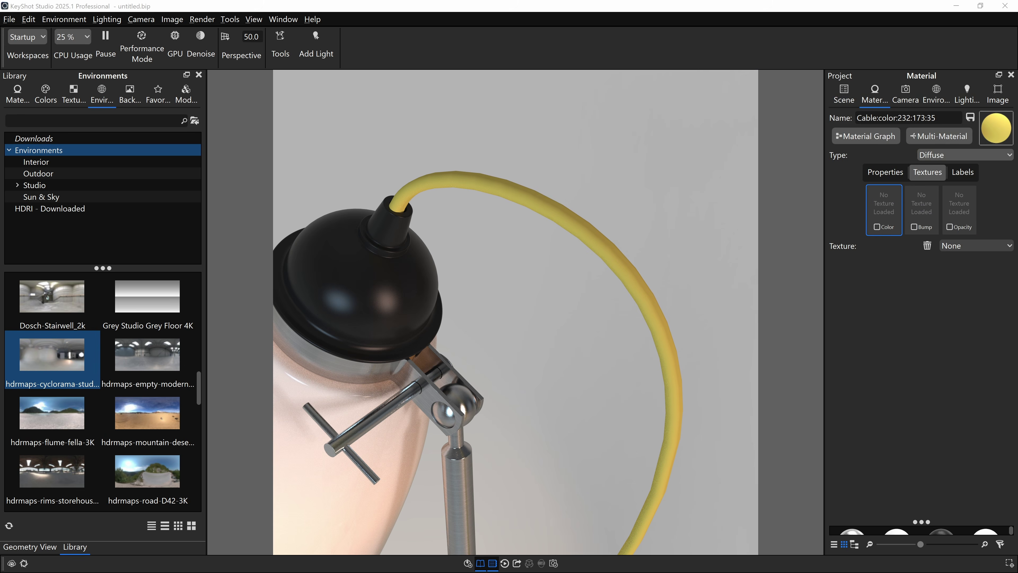
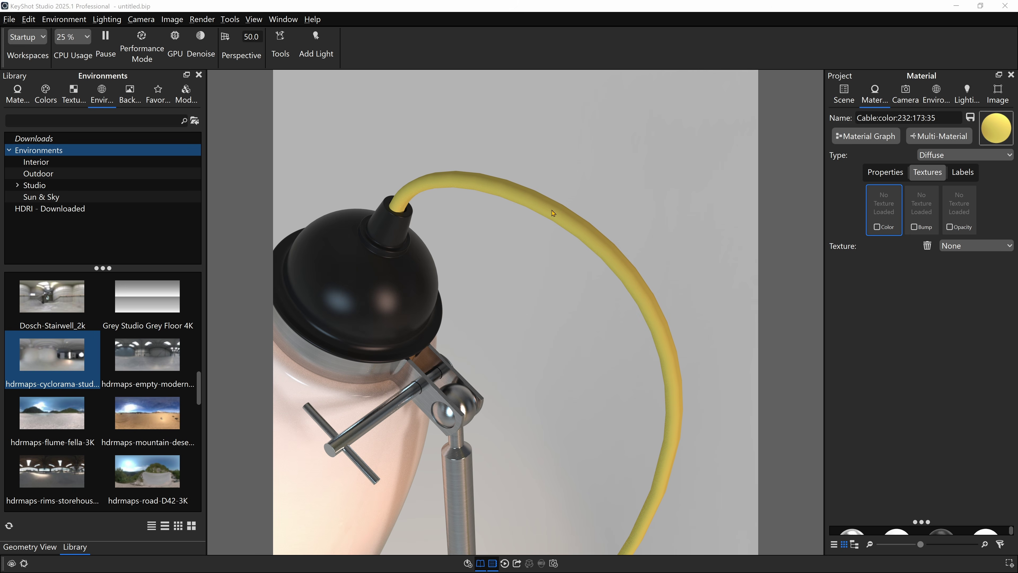
{"action": "double_click", "coordinate": [529, 199]}
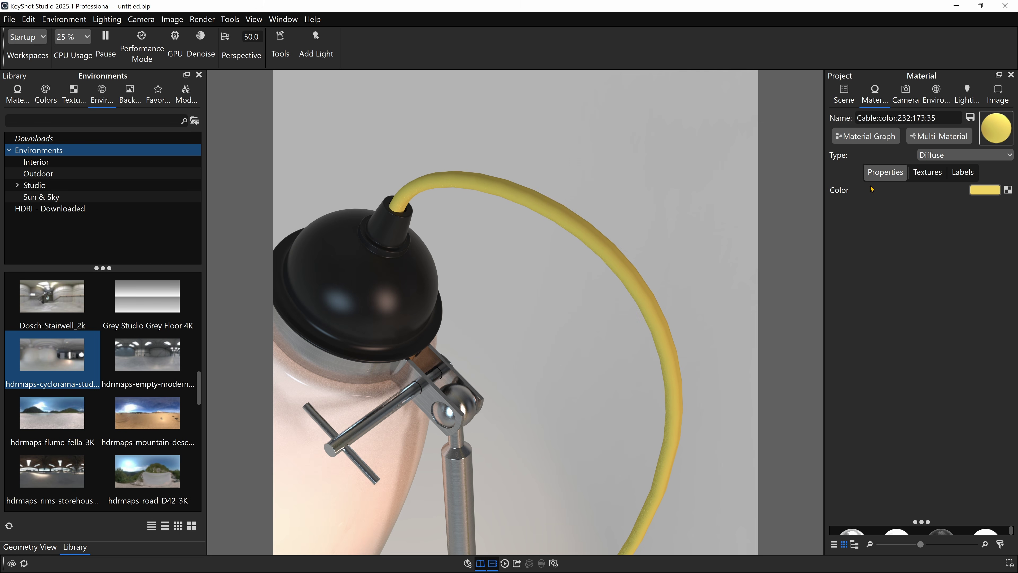
{"action": "left_click", "coordinate": [933, 177]}
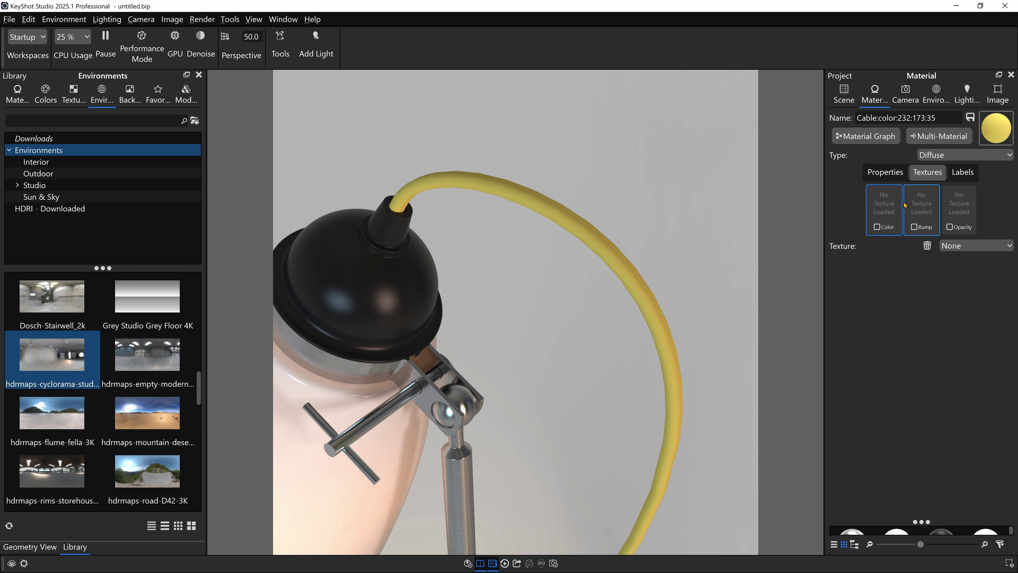
{"action": "right_click", "coordinate": [880, 202]}
{"action": "mouse_move", "coordinate": [902, 211]}
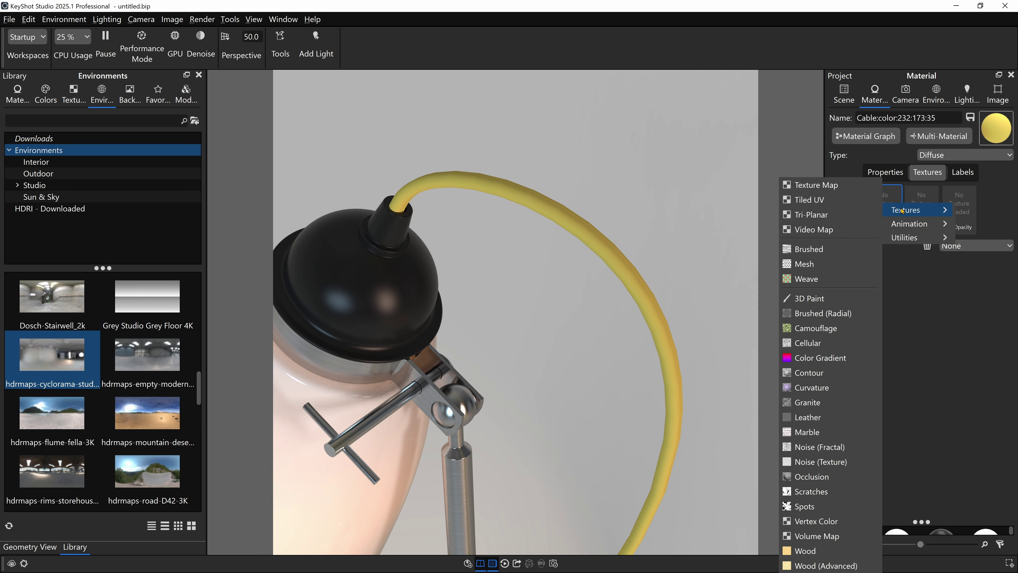
{"action": "left_click", "coordinate": [806, 279]}
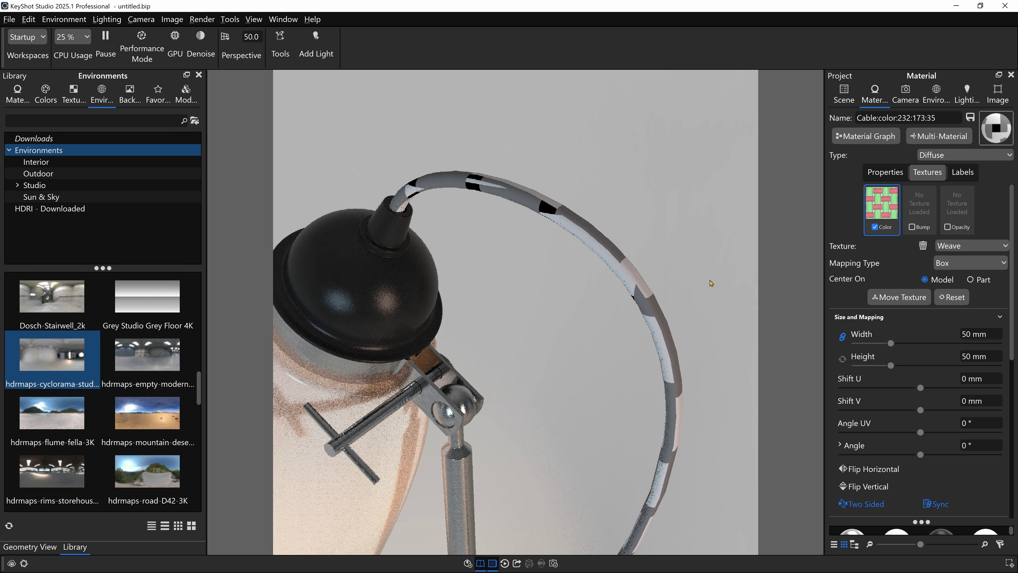
Switch the cable's weave texture to UV mapping and set its linked width and height to 5.
{"action": "left_click", "coordinate": [962, 262]}
{"action": "left_click", "coordinate": [960, 333]}
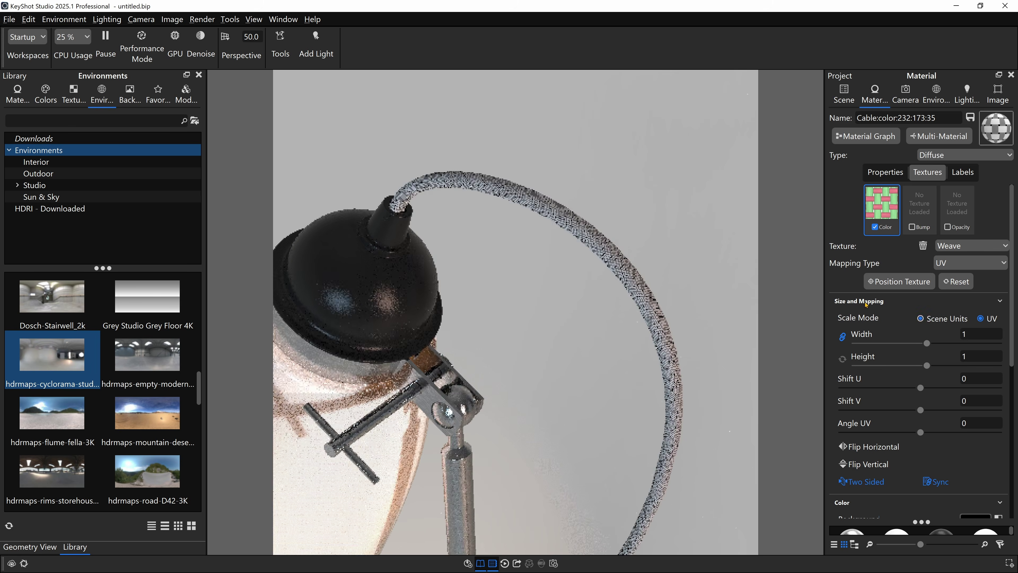
{"action": "left_click_drag", "start_coordinate": [927, 343], "coordinate": [984, 347]}
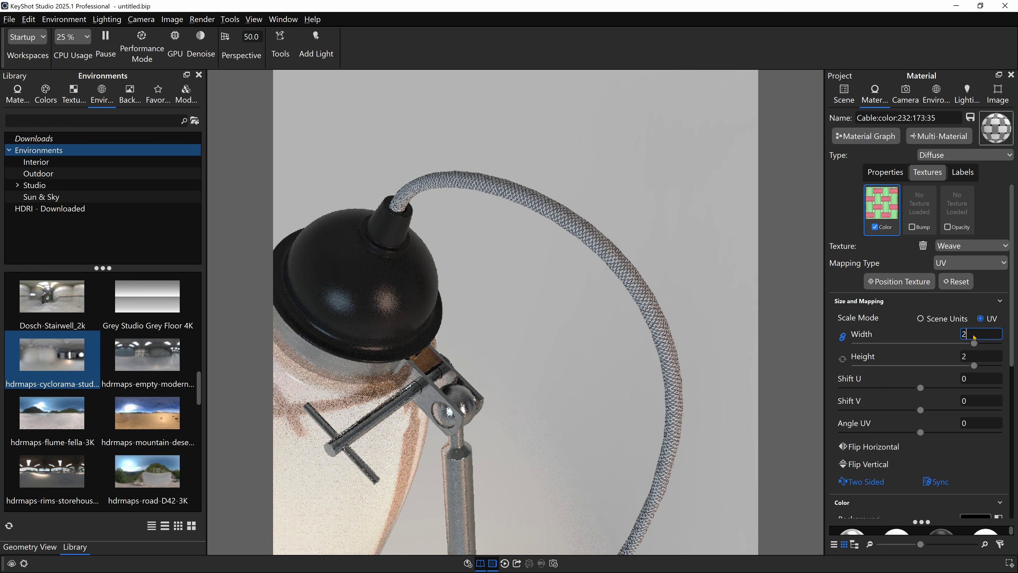
{"action": "type", "text": "5"}
{"action": "key", "text": "Return"}
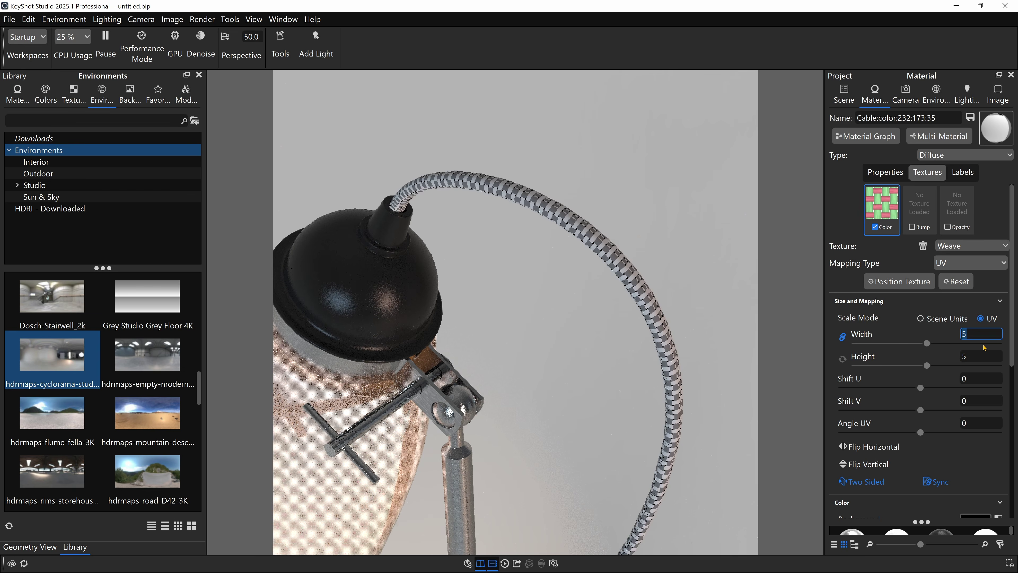
Examine the weave pattern along the cable up close and from several angles.
{"action": "scroll", "coordinate": [580, 417], "scroll_direction": "down", "scroll_amount": 5}
{"action": "left_click_drag", "start_coordinate": [582, 420], "coordinate": [420, 292]}
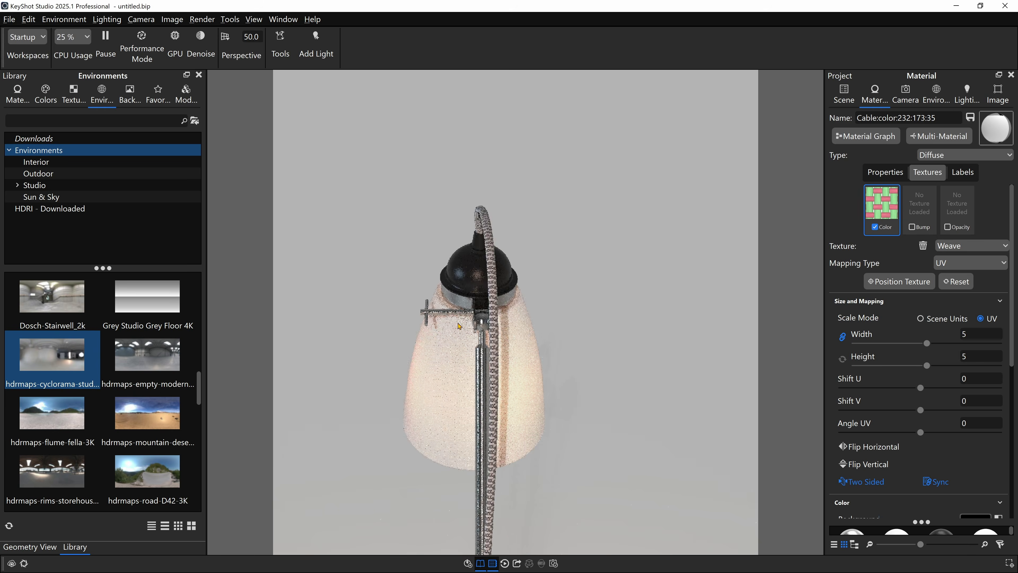
{"action": "scroll", "coordinate": [420, 293], "scroll_direction": "up", "scroll_amount": 8}
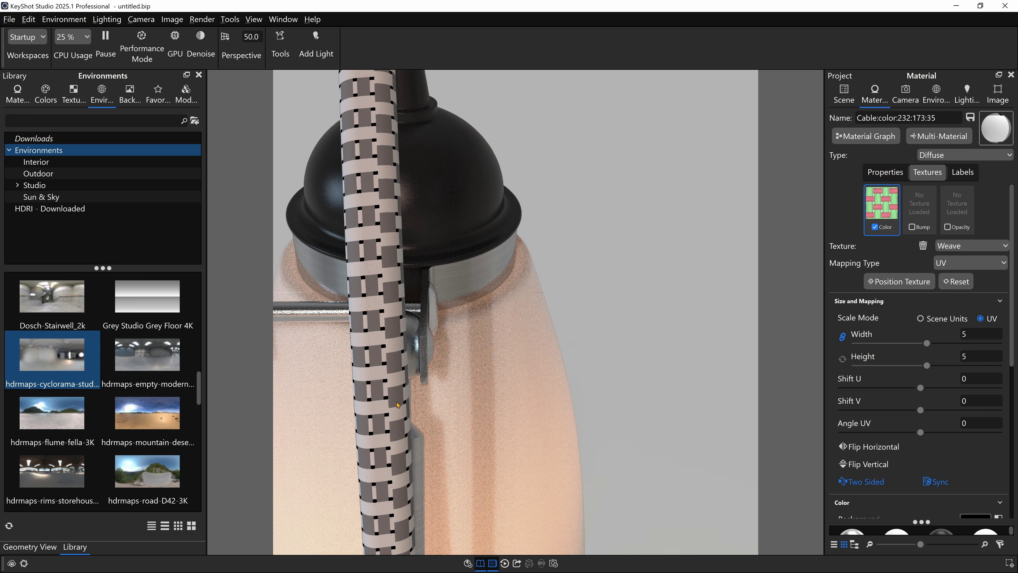
{"action": "left_click_drag", "start_coordinate": [394, 414], "coordinate": [481, 371]}
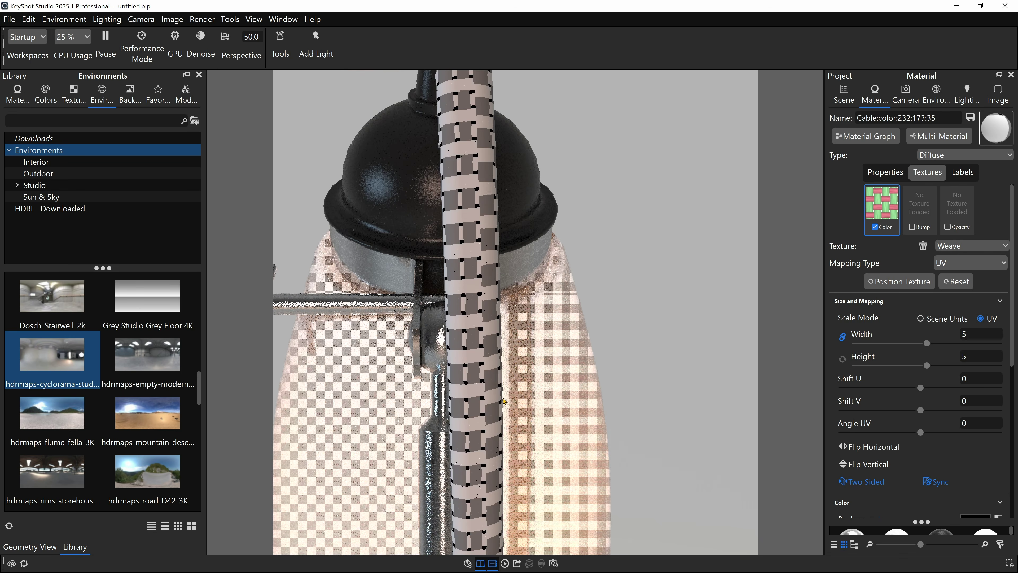
{"action": "scroll", "coordinate": [480, 385], "scroll_direction": "down", "scroll_amount": 5}
{"action": "left_click_drag", "start_coordinate": [487, 413], "coordinate": [551, 521]}
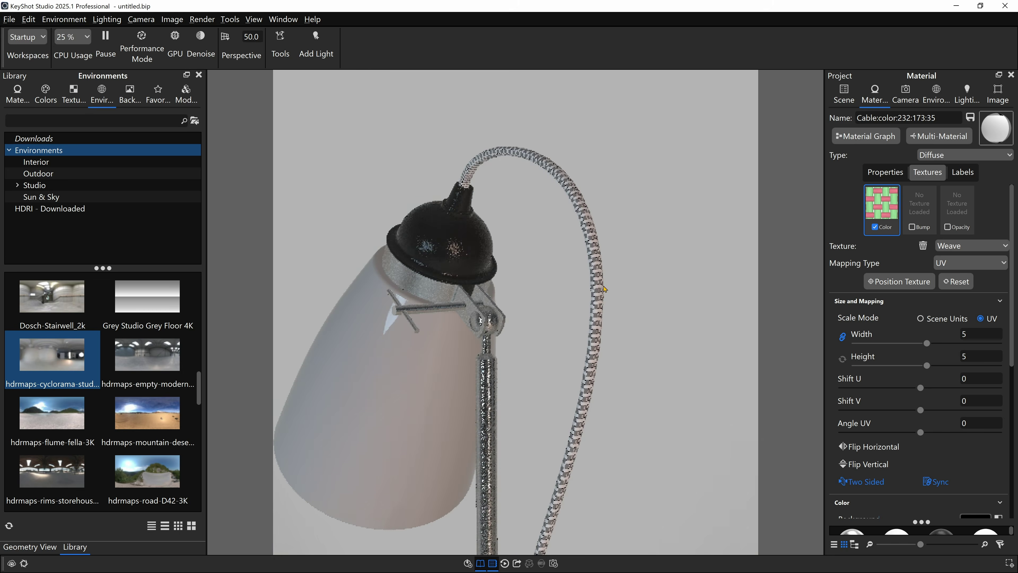
Set the cable weave's weft color to a muted olive grey with hue 62°, saturation 12% and value 64%.
{"action": "scroll", "coordinate": [530, 460], "scroll_direction": "down", "scroll_amount": 5}
{"action": "scroll", "coordinate": [530, 460], "scroll_direction": "up", "scroll_amount": 9}
{"action": "middle_click_drag", "start_coordinate": [591, 406], "coordinate": [593, 526]}
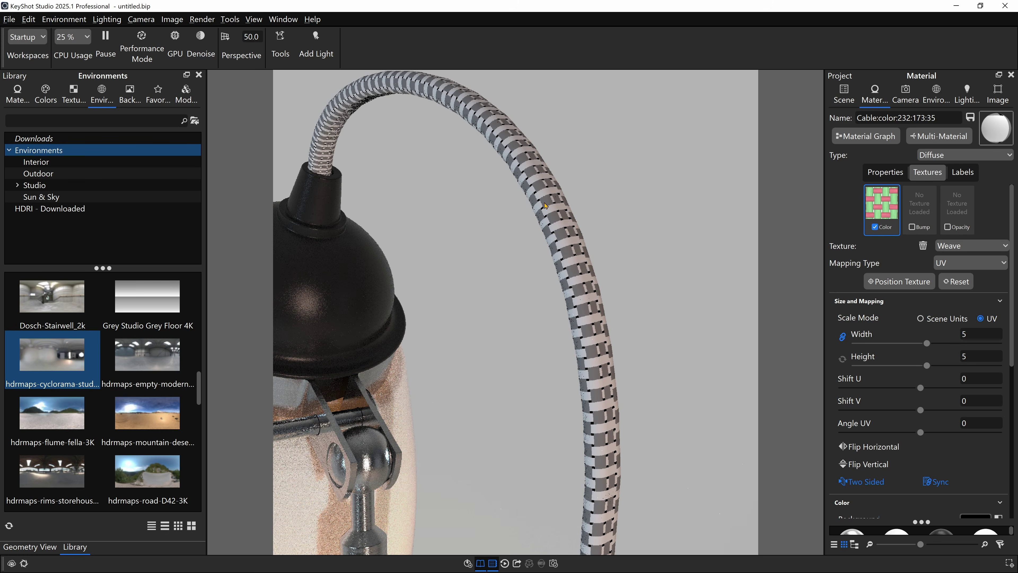
{"action": "left_click_drag", "start_coordinate": [555, 178], "coordinate": [571, 217]}
{"action": "scroll", "coordinate": [892, 289], "scroll_direction": "down", "scroll_amount": 5}
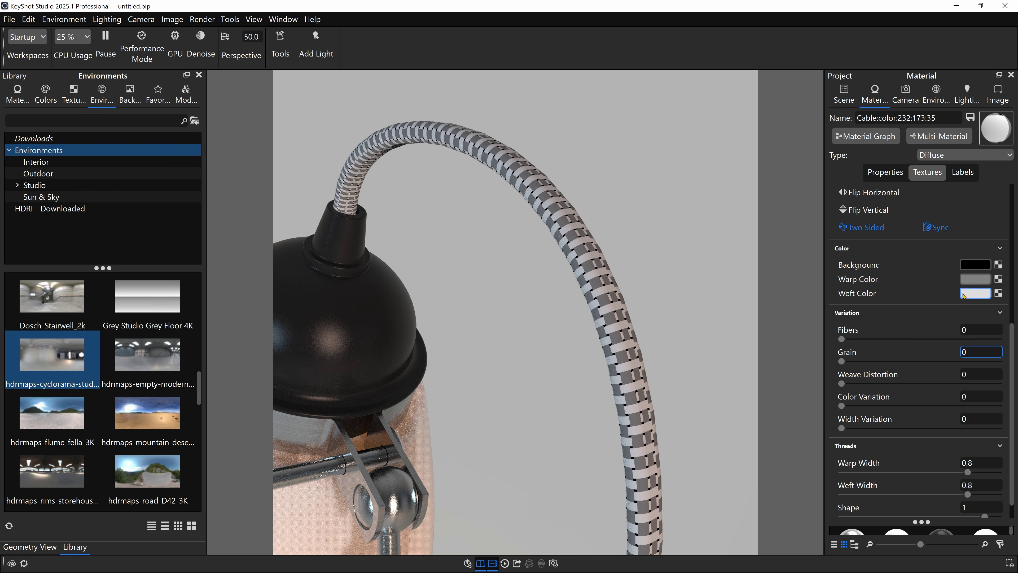
{"action": "left_click", "coordinate": [975, 293]}
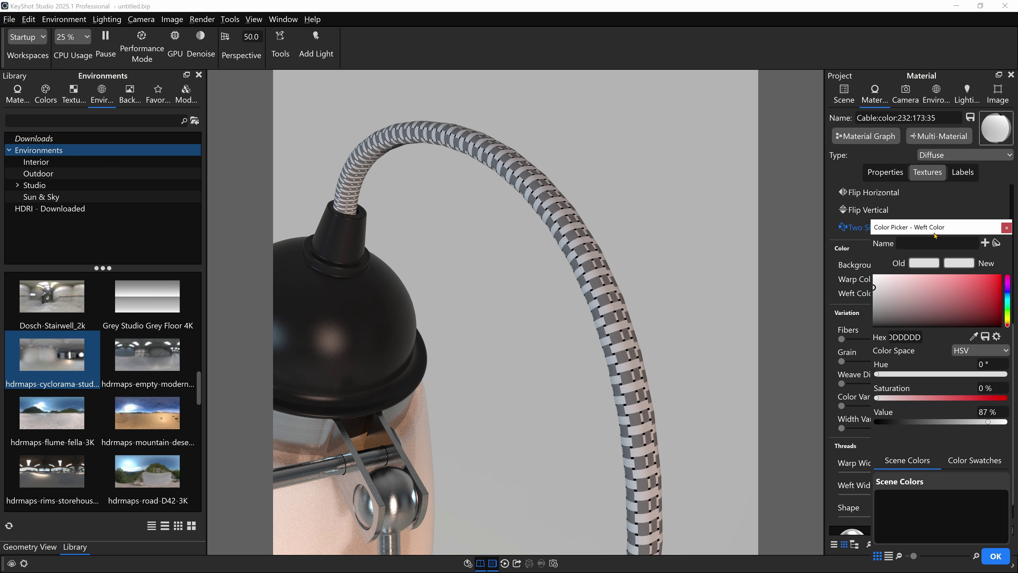
{"action": "left_click_drag", "start_coordinate": [931, 229], "coordinate": [743, 173]}
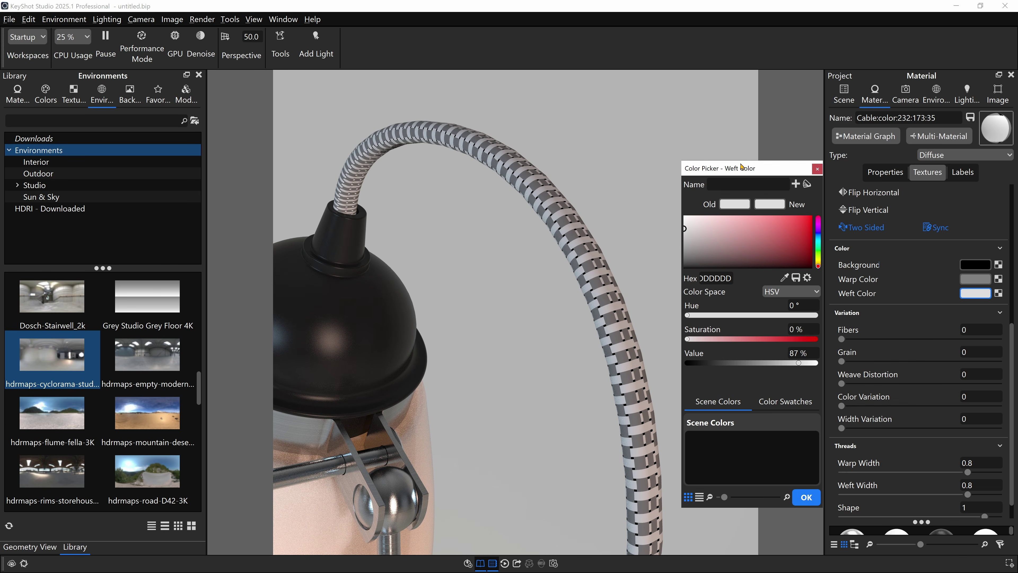
{"action": "mouse_move", "coordinate": [819, 266]}
{"action": "left_mouse_down"}
{"action": "mouse_move", "coordinate": [775, 236]}
{"action": "mouse_move", "coordinate": [818, 257]}
{"action": "left_mouse_up"}
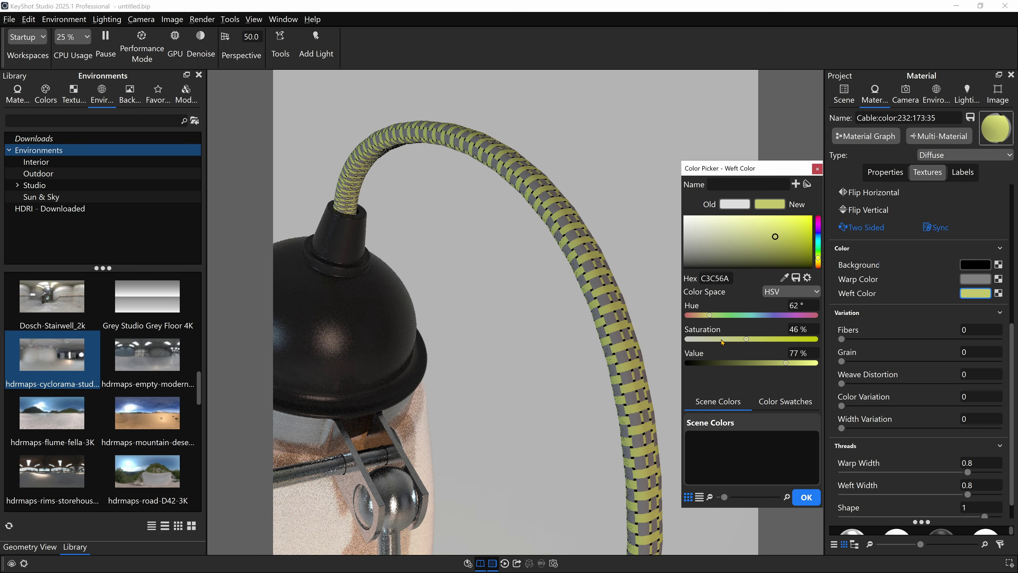
{"action": "left_click_drag", "start_coordinate": [722, 340], "coordinate": [770, 363]}
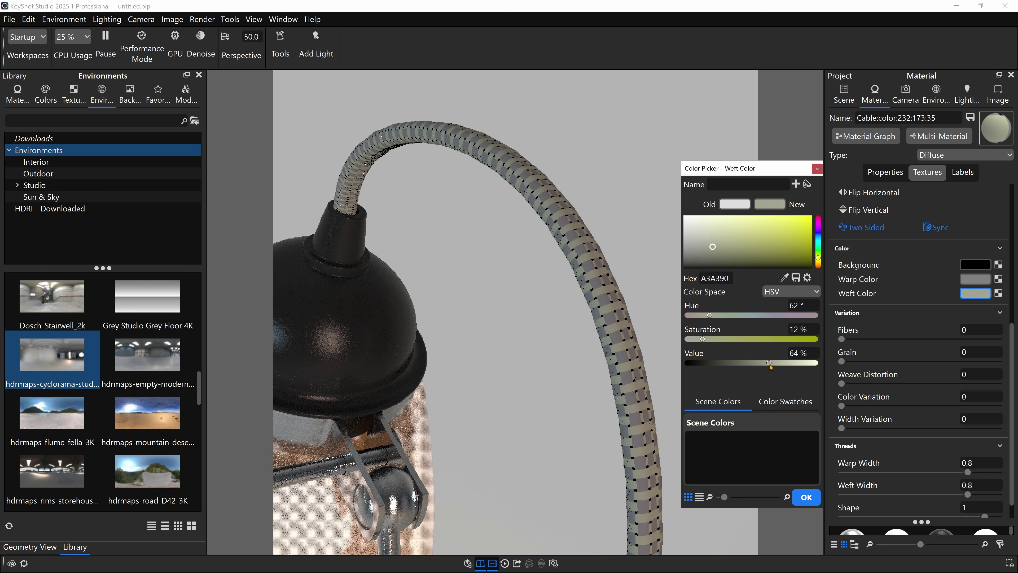
{"action": "left_click", "coordinate": [801, 496]}
Sample the weft color for the weave's warp color and darken it to a value of 57%.
{"action": "left_click", "coordinate": [971, 280]}
{"action": "left_click_drag", "start_coordinate": [955, 233], "coordinate": [749, 144]}
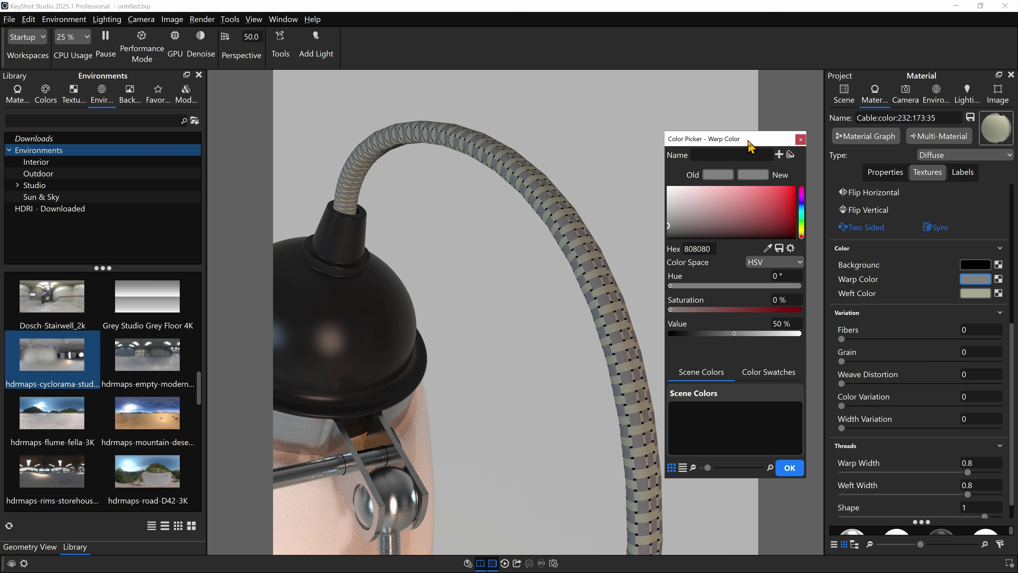
{"action": "left_click", "coordinate": [767, 247]}
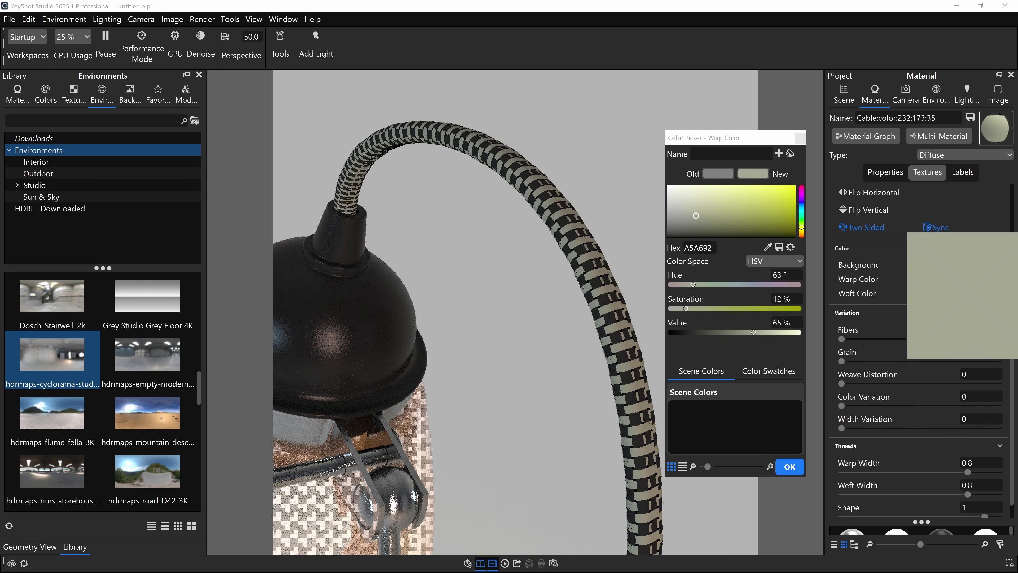
{"action": "left_click", "coordinate": [975, 293]}
{"action": "left_click_drag", "start_coordinate": [748, 333], "coordinate": [744, 334]}
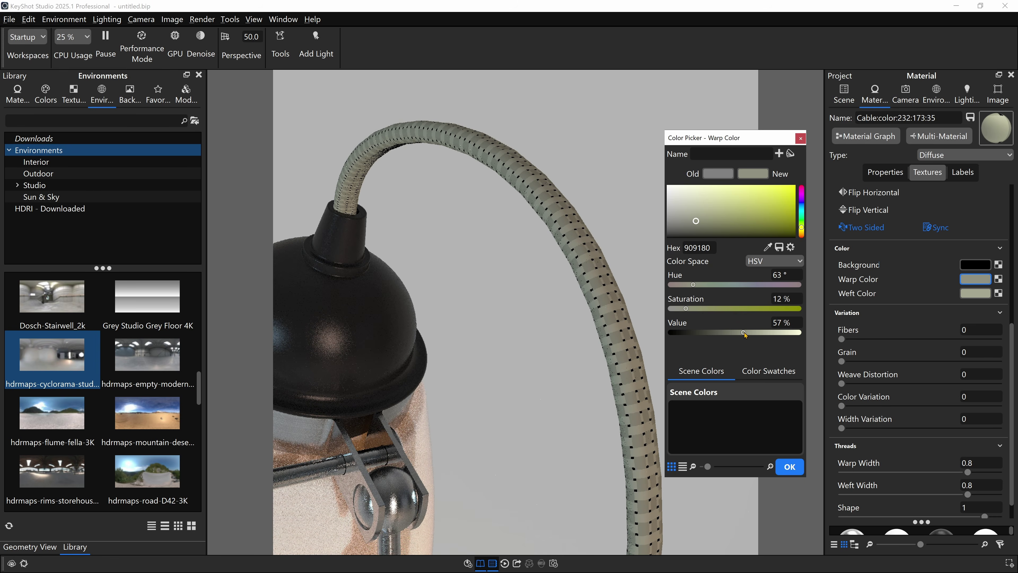
{"action": "key", "text": "Return"}
Set the weave texture's fibers variation to 2 while viewing the cable up close.
{"action": "scroll", "coordinate": [682, 318], "scroll_direction": "up", "scroll_amount": 5}
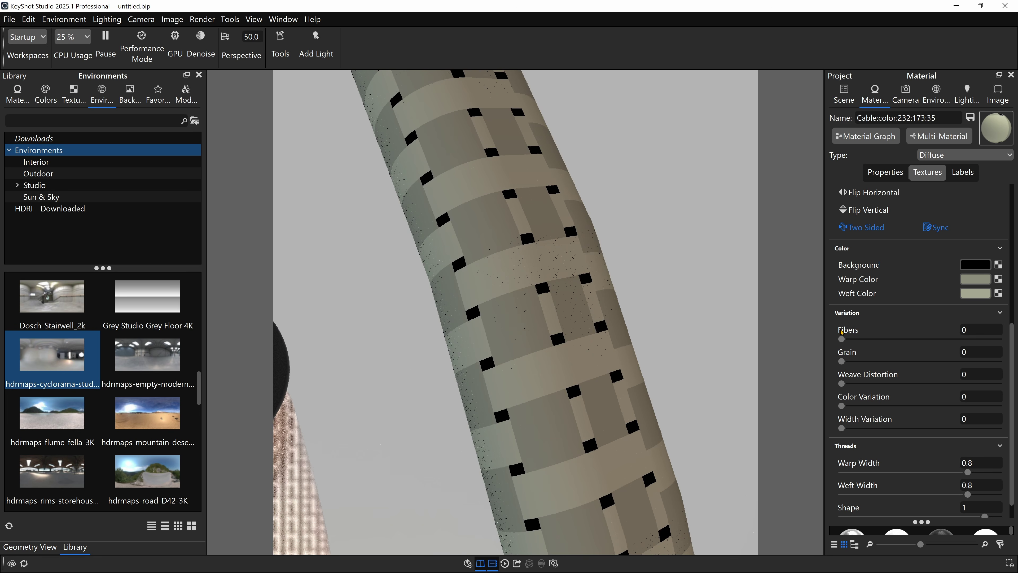
{"action": "left_click_drag", "start_coordinate": [841, 339], "coordinate": [971, 339]}
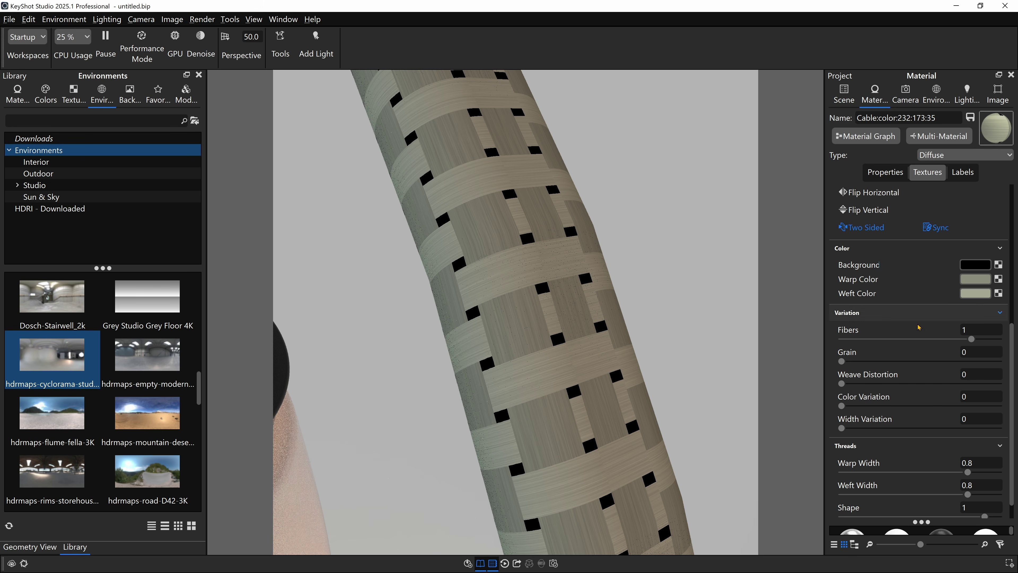
{"action": "double_click", "coordinate": [966, 330]}
{"action": "type", "text": "2"}
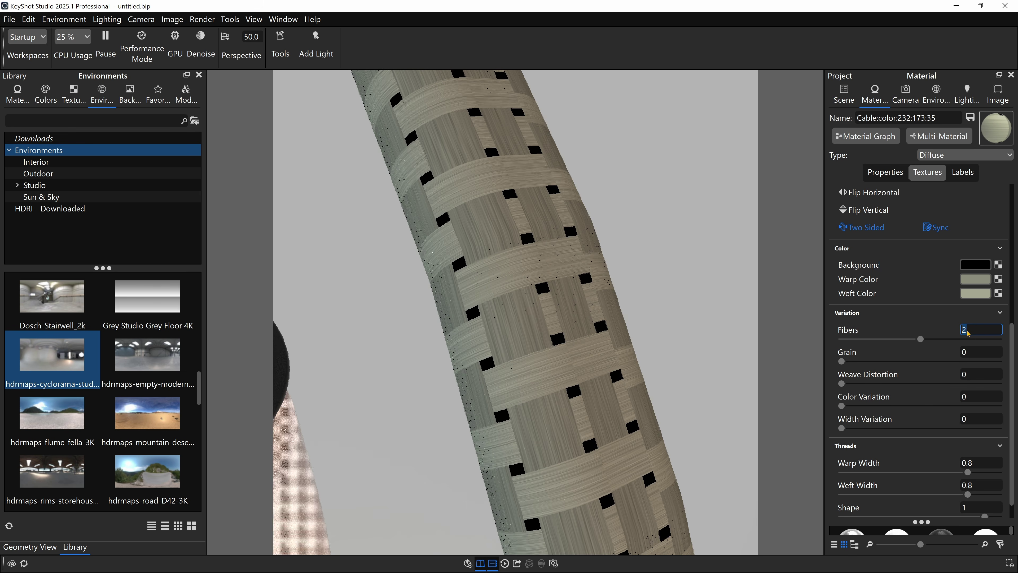
Set both the warp width and the weft width of the weave threads to 0.95.
{"action": "scroll", "coordinate": [873, 308], "scroll_direction": "down", "scroll_amount": 1}
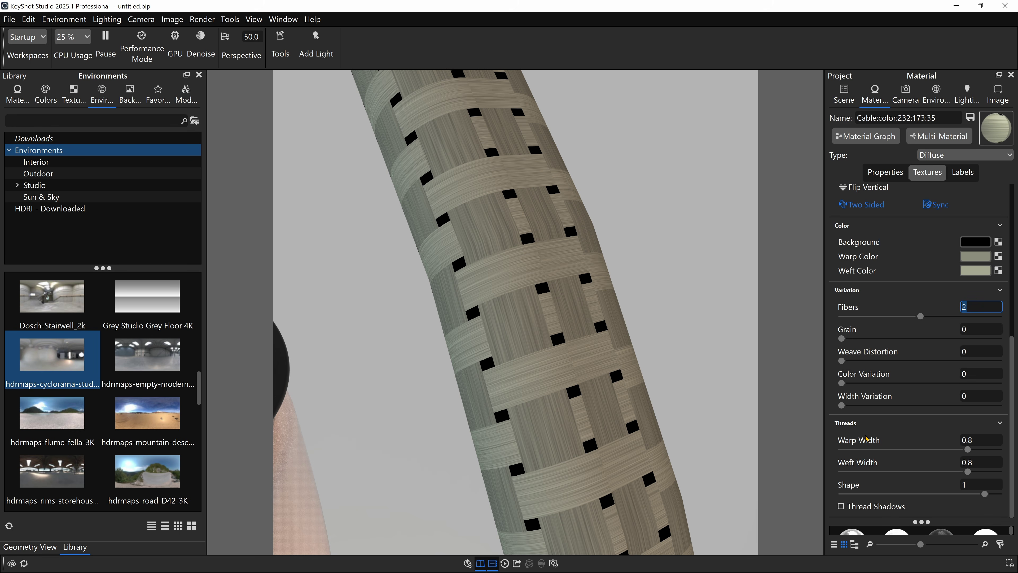
{"action": "left_click", "coordinate": [984, 443]}
{"action": "type", "text": "5"}
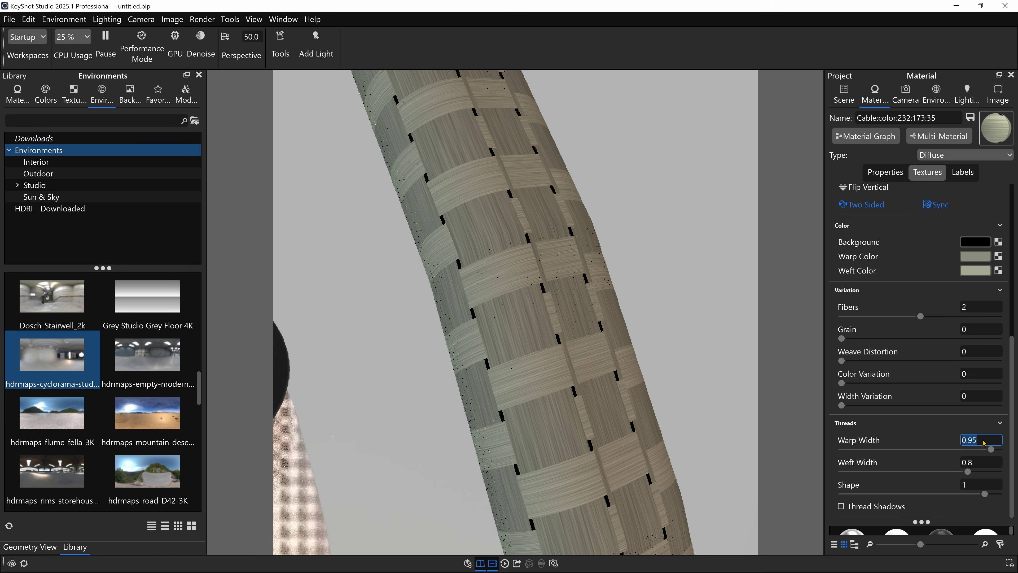
{"action": "left_click", "coordinate": [986, 462]}
{"action": "key", "text": "BackSpace"}
{"action": "type", "text": "95"}
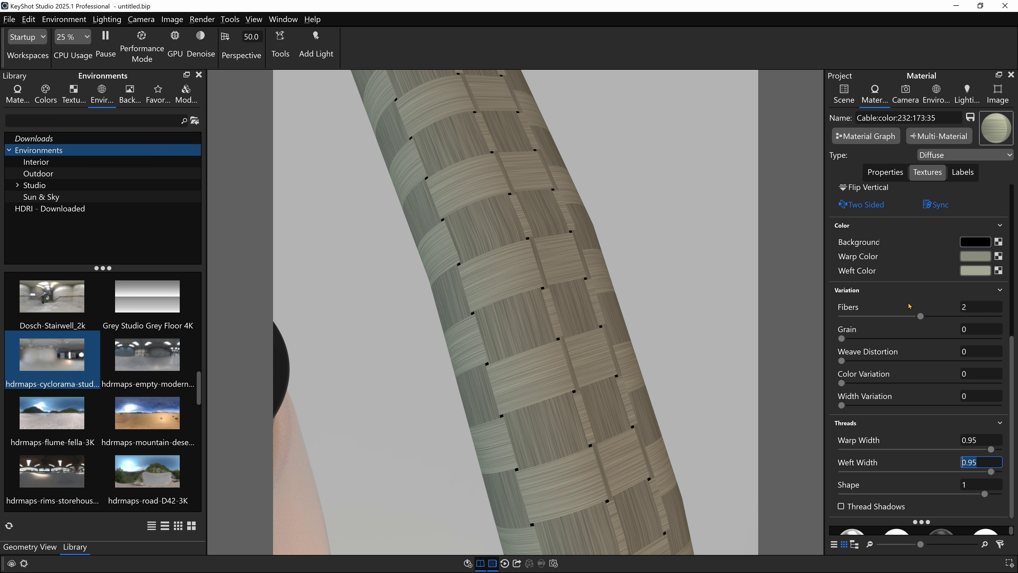
Change the weave's background color to a neutral grey with a value of 44%.
{"action": "left_click", "coordinate": [975, 242]}
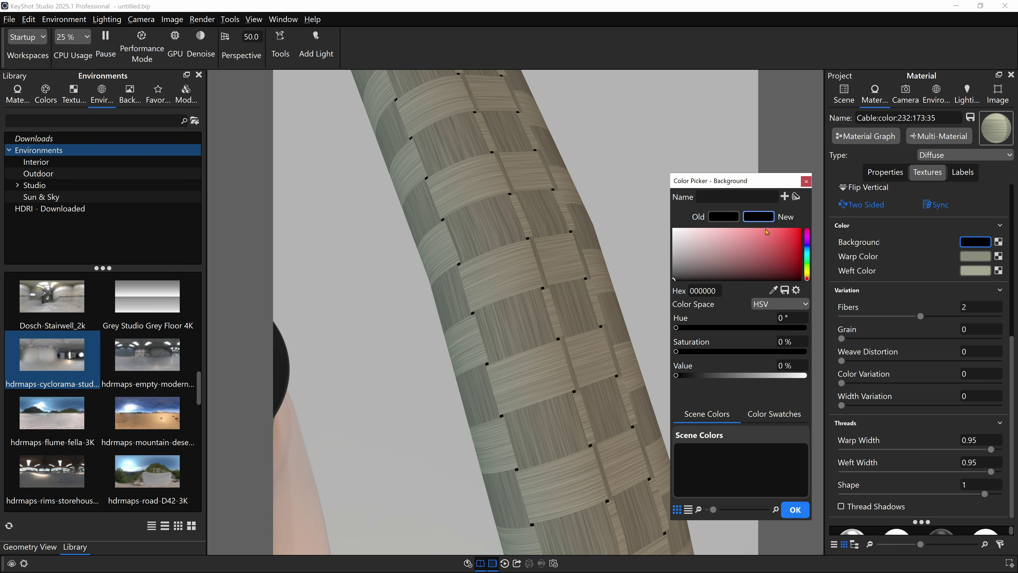
{"action": "left_click_drag", "start_coordinate": [744, 376], "coordinate": [733, 376]}
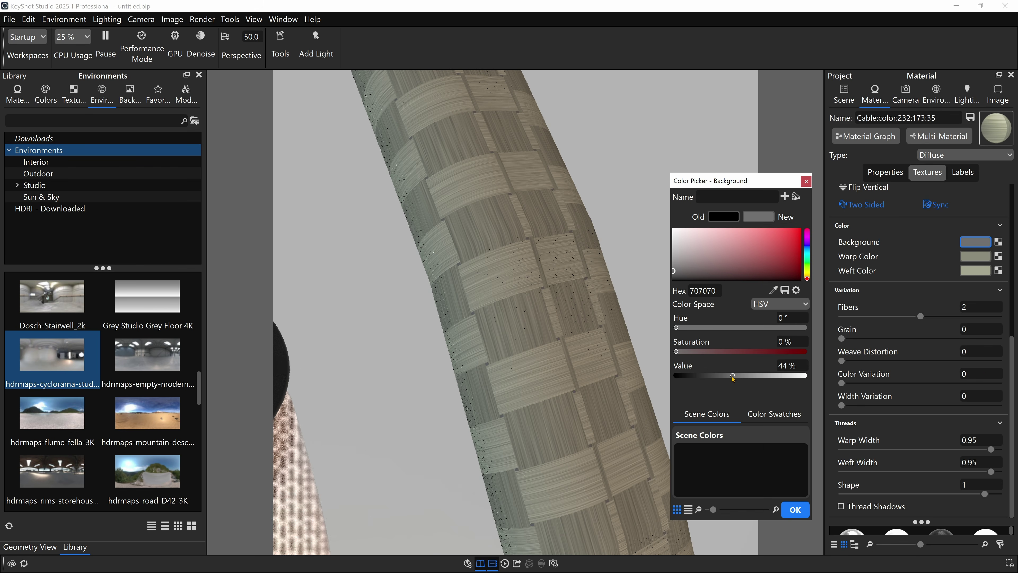
{"action": "left_click", "coordinate": [795, 509]}
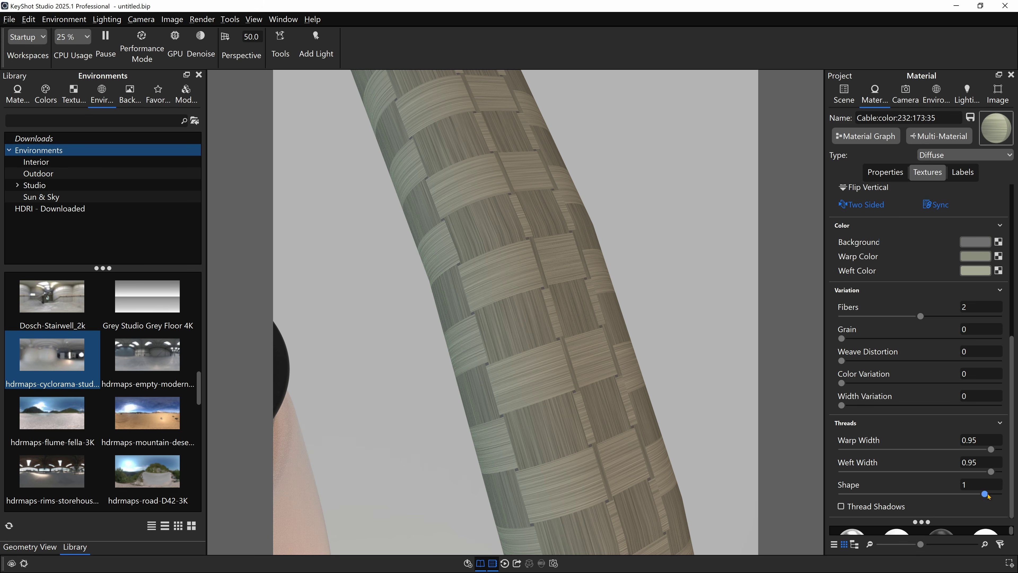
Enable thread shadows on the weave, reduce the thread shape to 0.249 and check the cable from farther away.
{"action": "left_click", "coordinate": [870, 507]}
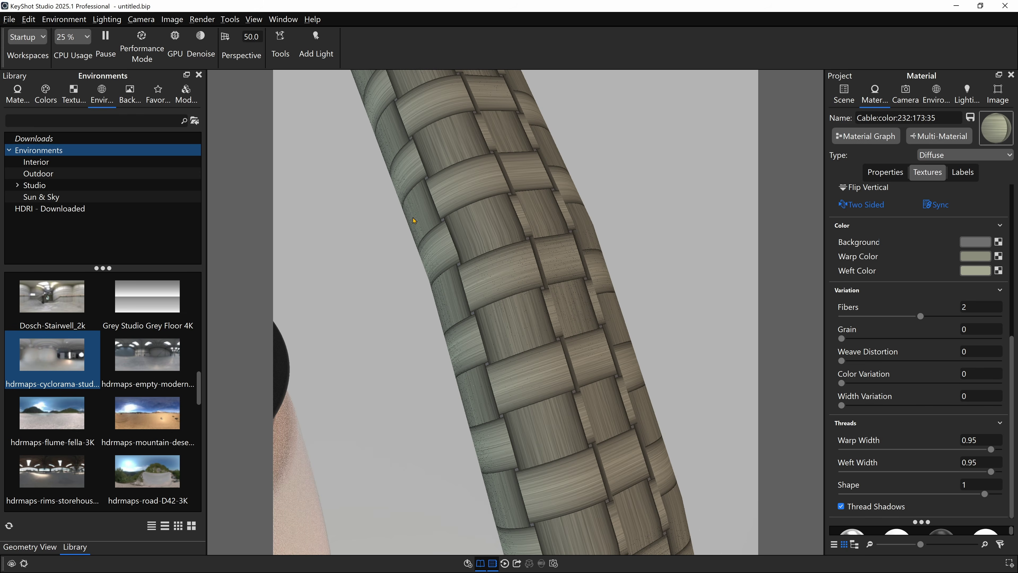
{"action": "scroll", "coordinate": [491, 264], "scroll_direction": "down", "scroll_amount": 5}
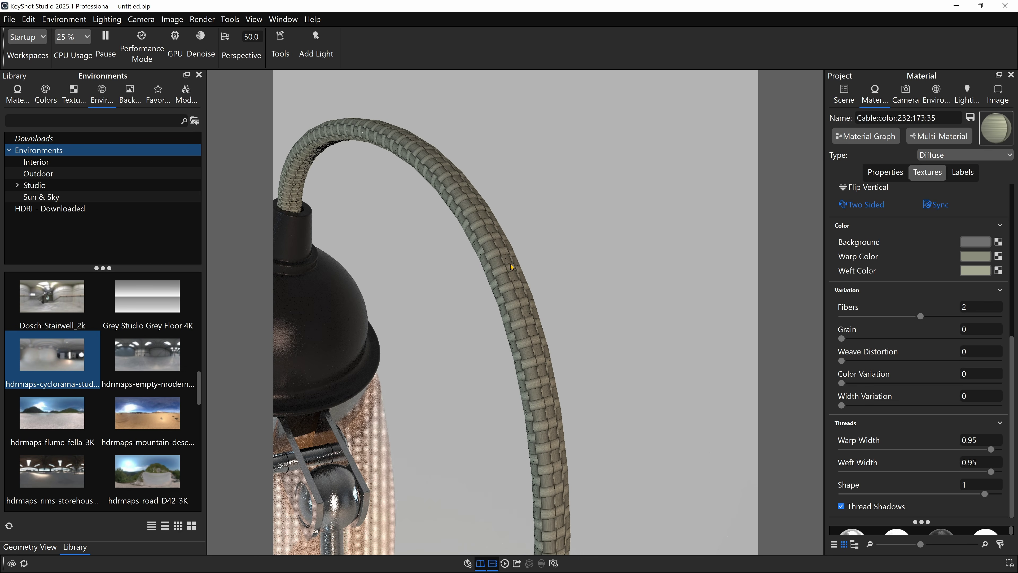
{"action": "left_click_drag", "start_coordinate": [985, 493], "coordinate": [878, 493]}
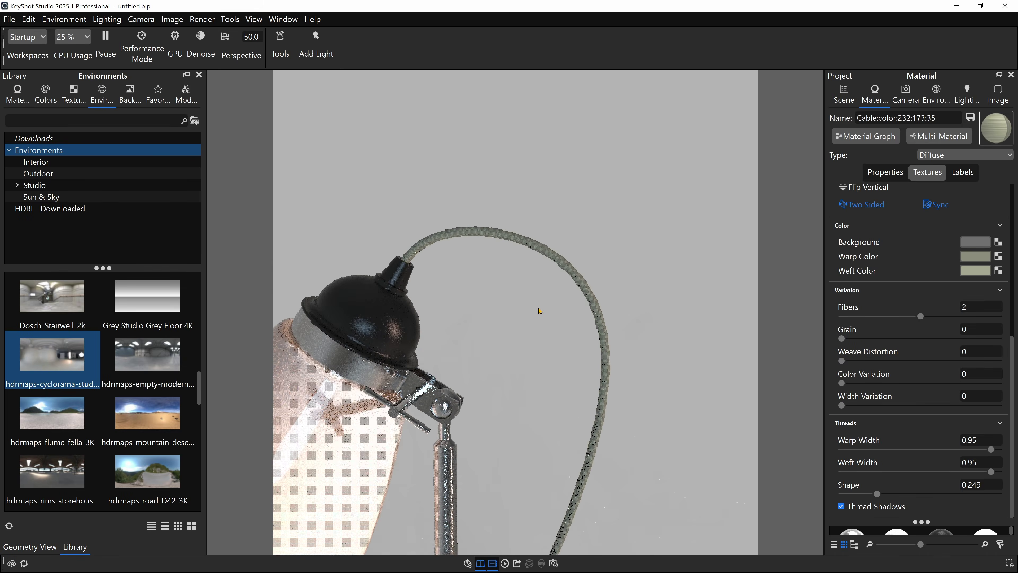
{"action": "middle_click_drag", "start_coordinate": [598, 279], "coordinate": [646, 247]}
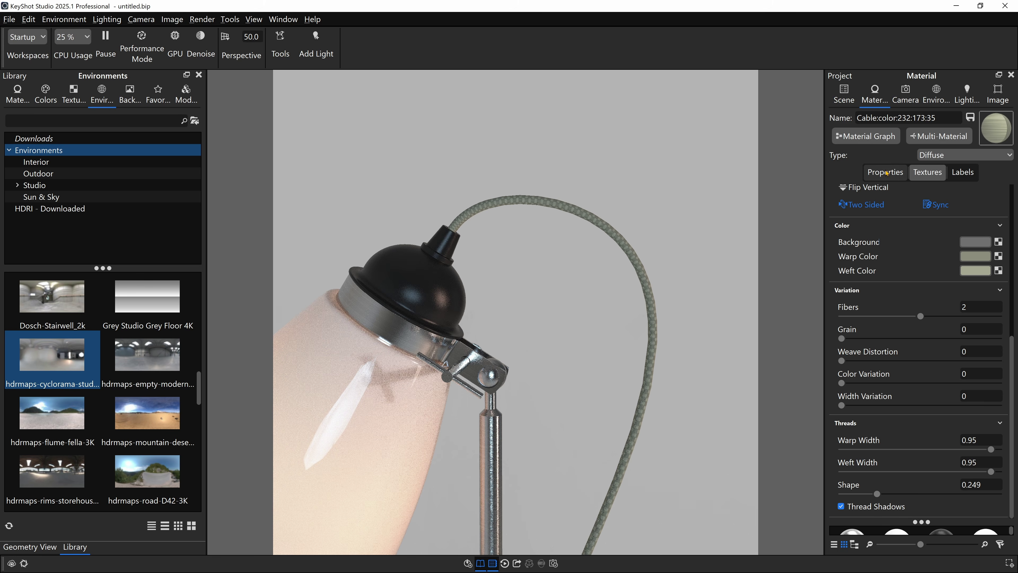
Open the cable's material graph and insert a Color Adjust utility between the Weave and Diffuse nodes.
{"action": "left_click", "coordinate": [865, 136]}
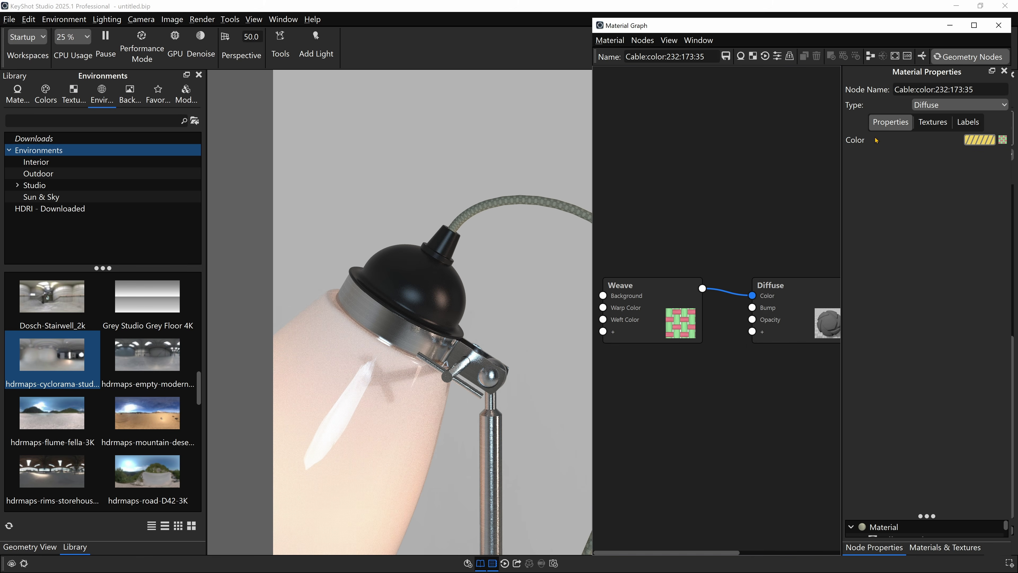
{"action": "left_click_drag", "start_coordinate": [676, 309], "coordinate": [647, 353]}
{"action": "right_click", "coordinate": [709, 318]}
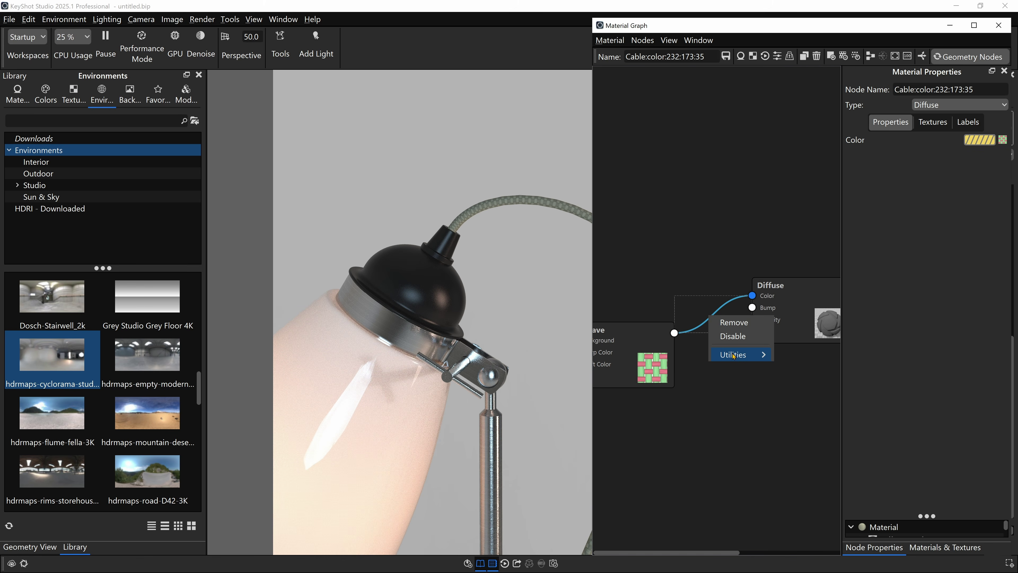
{"action": "mouse_move", "coordinate": [735, 357]}
{"action": "left_click", "coordinate": [807, 370]}
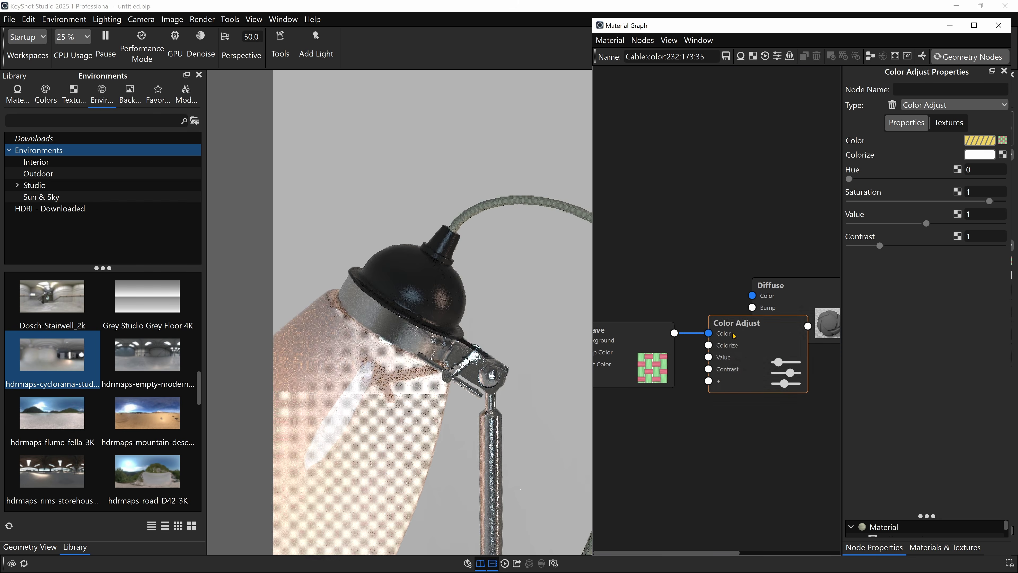
Move the Color Adjust node clear of the others and set its saturation to 1.028 and value to 1.23.
{"action": "left_click_drag", "start_coordinate": [762, 321], "coordinate": [673, 196]}
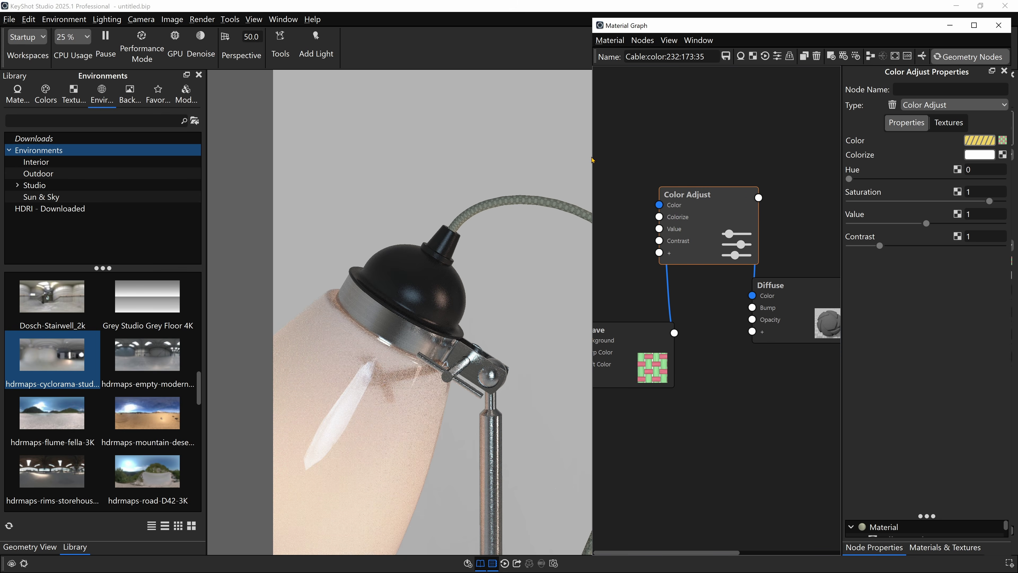
{"action": "left_click_drag", "start_coordinate": [674, 25], "coordinate": [605, 309]}
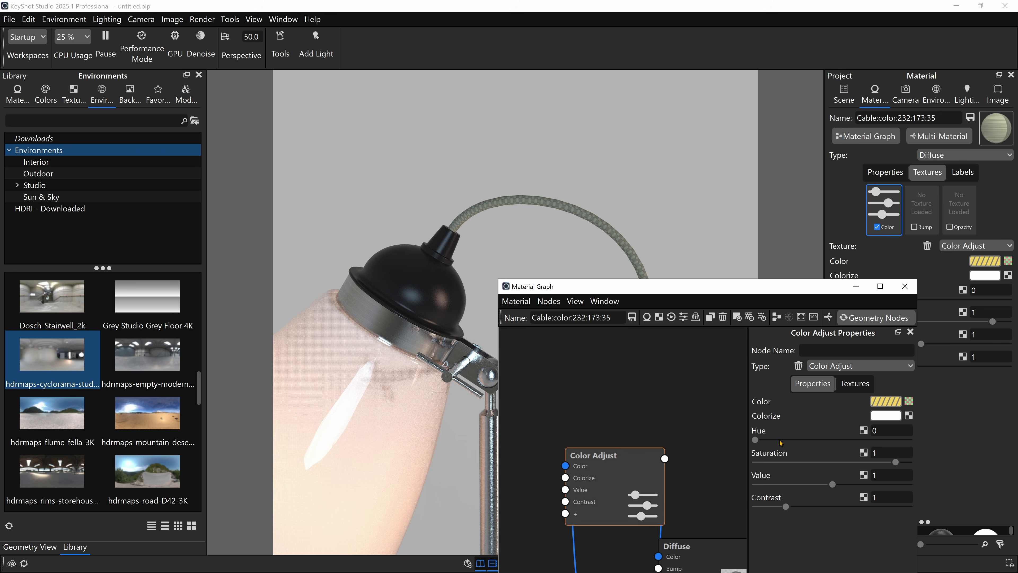
{"action": "left_click_drag", "start_coordinate": [832, 484], "coordinate": [900, 464]}
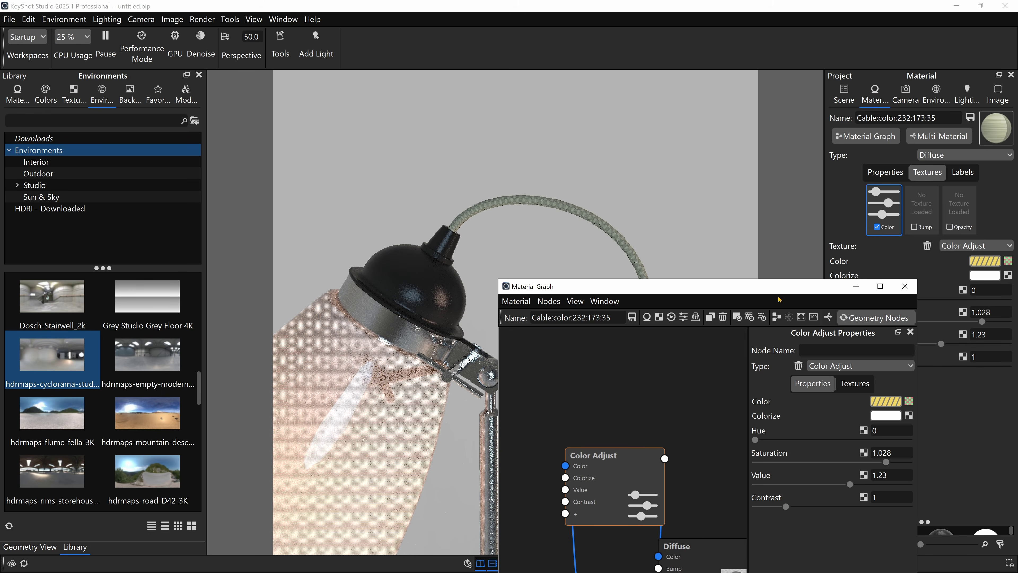
Close the cable's material graph and reframe the view to show the whole lamp.
{"action": "left_click_drag", "start_coordinate": [784, 285], "coordinate": [856, 54]}
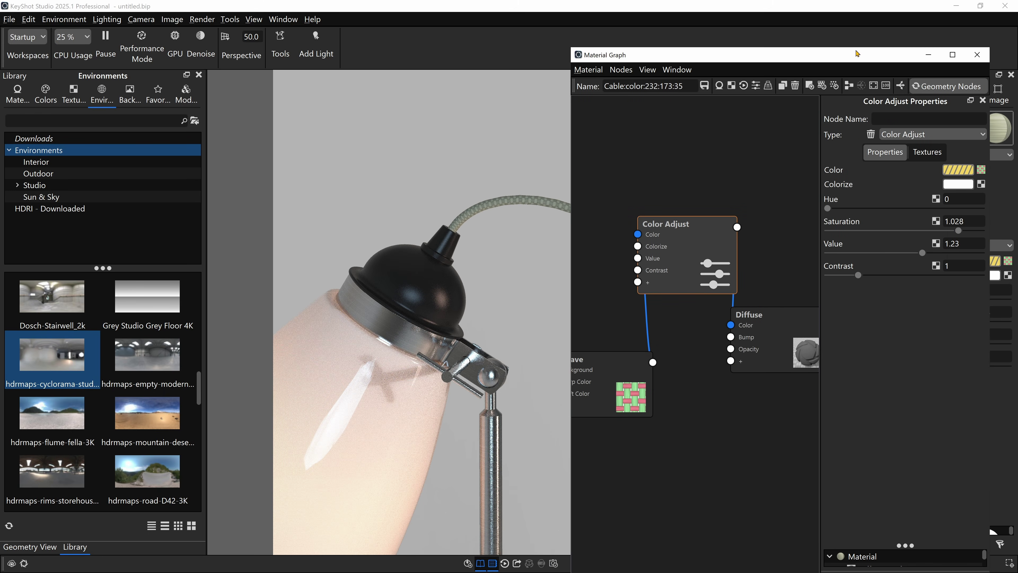
{"action": "left_click", "coordinate": [977, 55]}
{"action": "scroll", "coordinate": [648, 311], "scroll_direction": "down", "scroll_amount": 8}
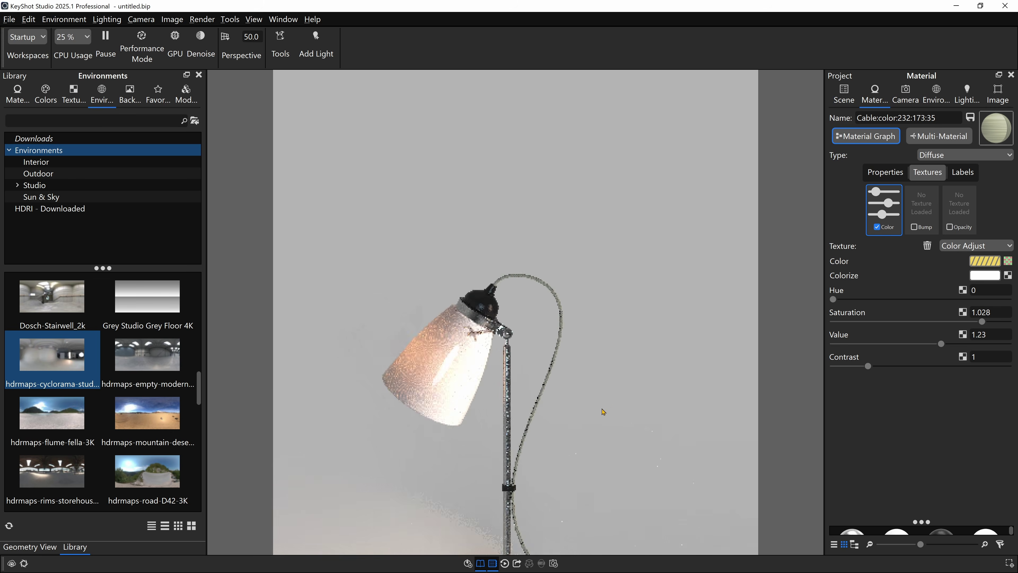
{"action": "middle_click_drag", "start_coordinate": [566, 287], "coordinate": [593, 155]}
{"action": "left_click_drag", "start_coordinate": [557, 310], "coordinate": [604, 314]}
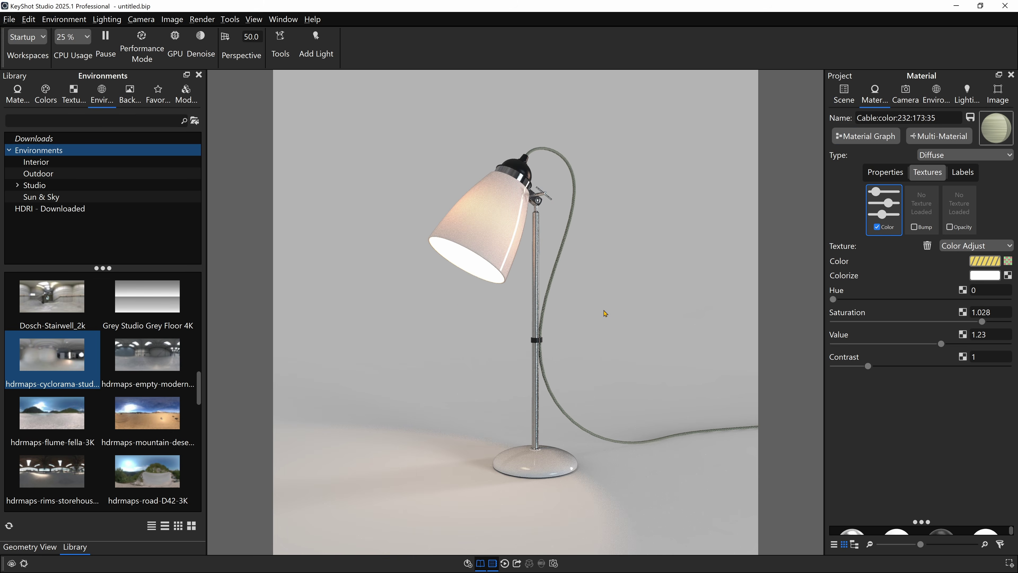
Switch to the lamp reference photo in ImageGlass, compare it with the render, and return to KeyShot.
{"action": "key", "text": "alt+Tab"}
{"action": "left_click_drag", "start_coordinate": [683, 85], "coordinate": [332, 36]}
{"action": "scroll", "coordinate": [646, 239], "scroll_direction": "down", "scroll_amount": 7}
{"action": "scroll", "coordinate": [641, 240], "scroll_direction": "up", "scroll_amount": 1}
{"action": "scroll", "coordinate": [640, 242], "scroll_direction": "down", "scroll_amount": 1}
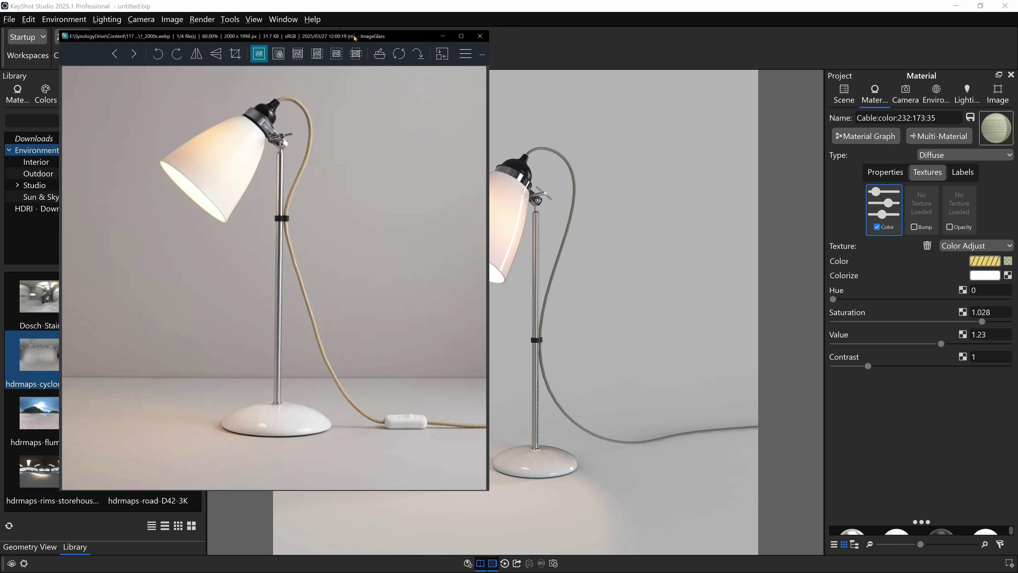
{"action": "left_click", "coordinate": [629, 380]}
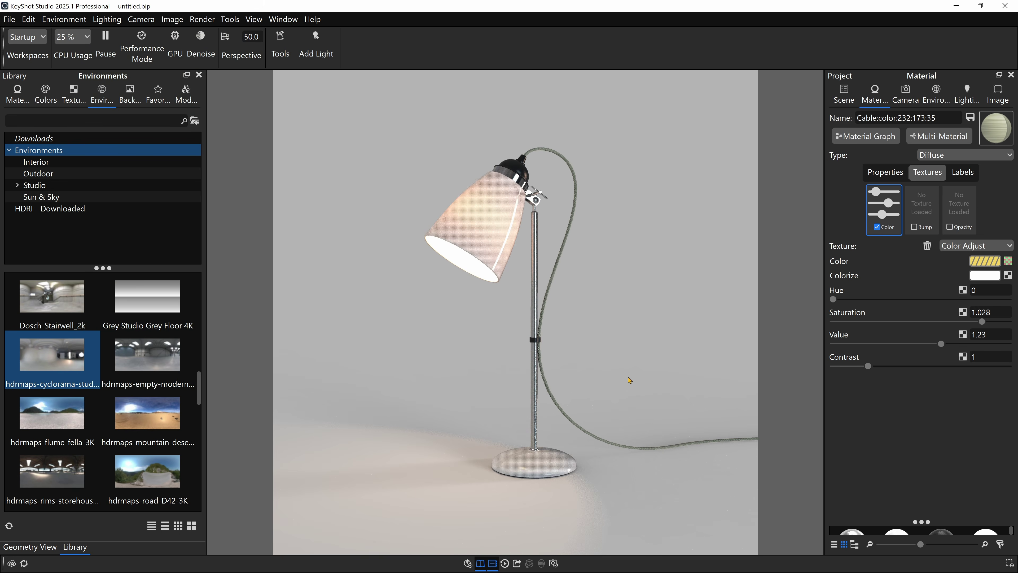
Select the ground plane's material and change its type from Ground to Diffuse.
{"action": "left_click", "coordinate": [627, 481]}
{"action": "left_click", "coordinate": [937, 156]}
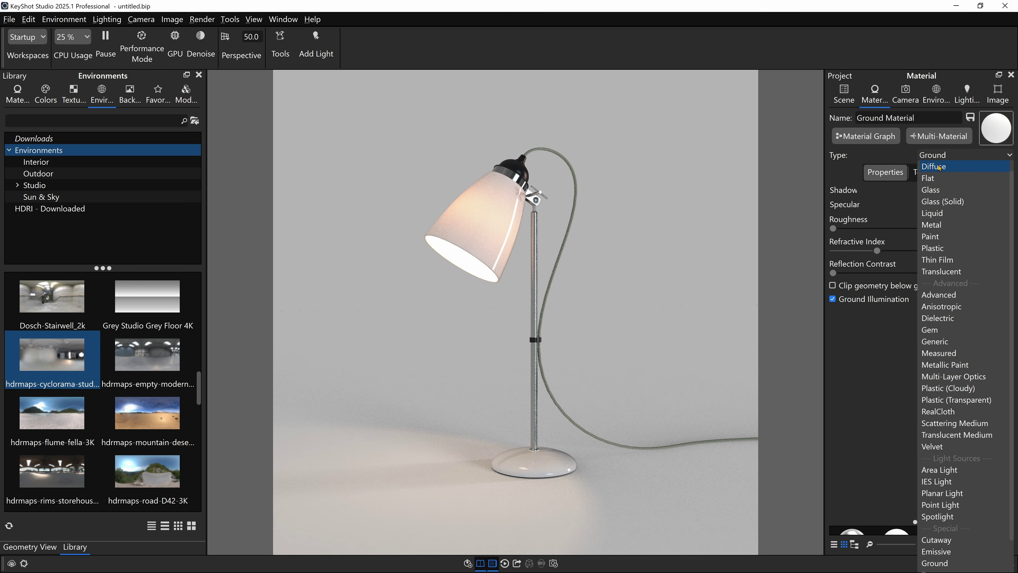
{"action": "left_click", "coordinate": [934, 163]}
Scale the ground plane uniformly to 0.58 and accept the transformation.
{"action": "scroll", "coordinate": [575, 416], "scroll_direction": "down", "scroll_amount": 10}
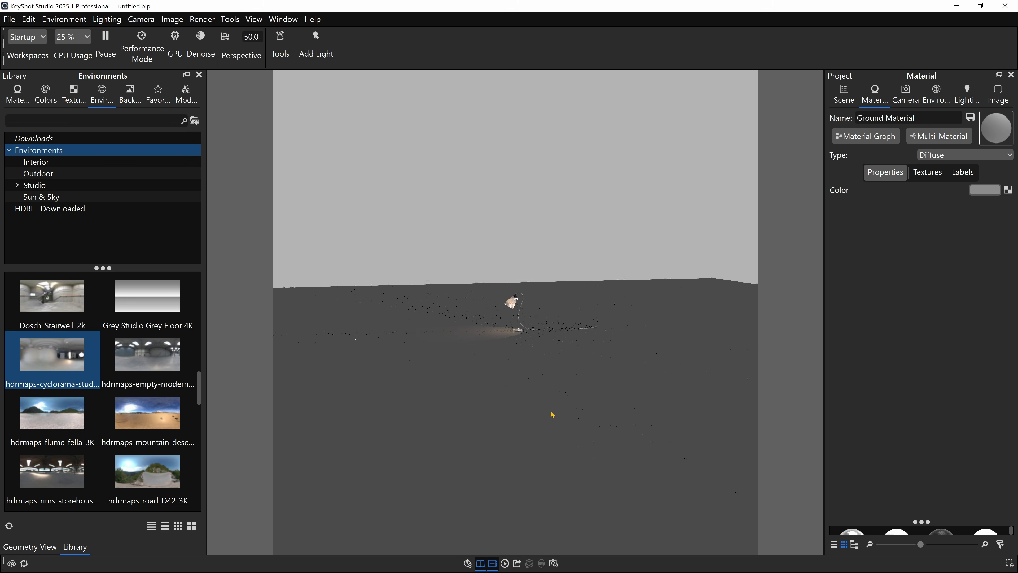
{"action": "key", "text": "ctrl+d"}
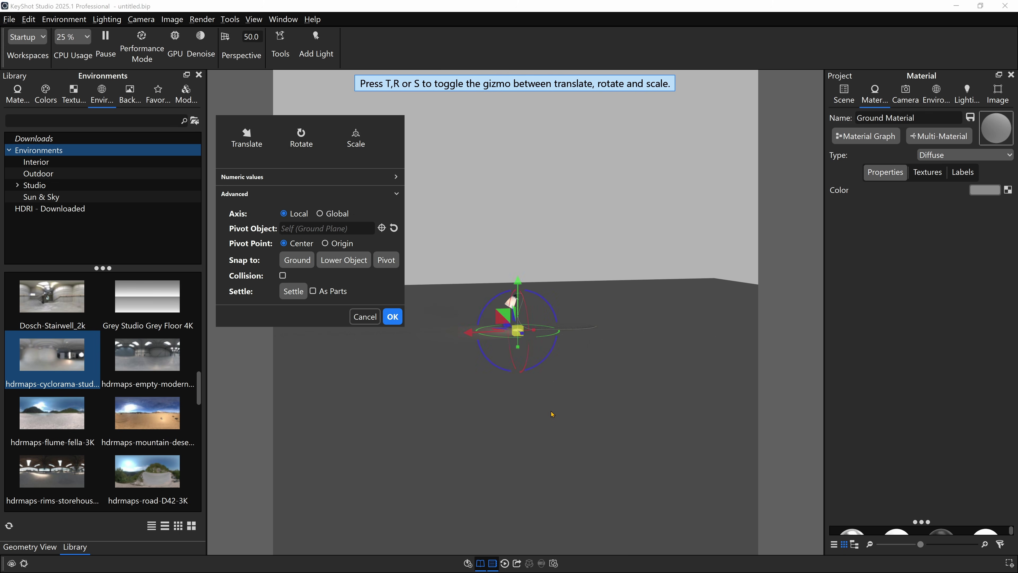
{"action": "key", "text": "s"}
{"action": "left_click_drag", "start_coordinate": [519, 331], "coordinate": [344, 356]}
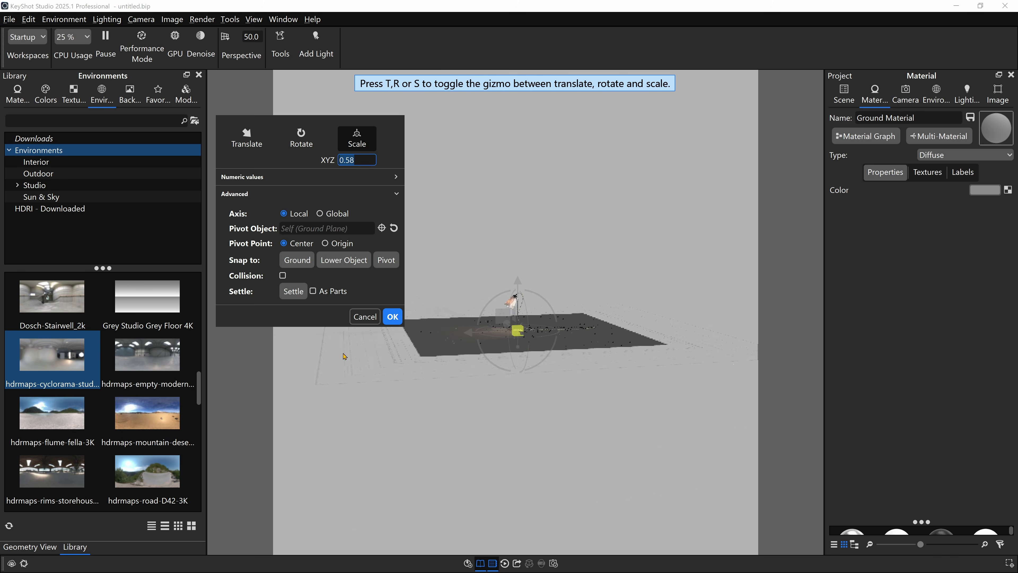
{"action": "left_click", "coordinate": [392, 317]}
Duplicate the ground plane and stand the copy upright behind the lamp as a back wall, snapped to the ground.
{"action": "left_click_drag", "start_coordinate": [521, 353], "coordinate": [538, 366]}
{"action": "scroll", "coordinate": [538, 369], "scroll_direction": "up", "scroll_amount": 5}
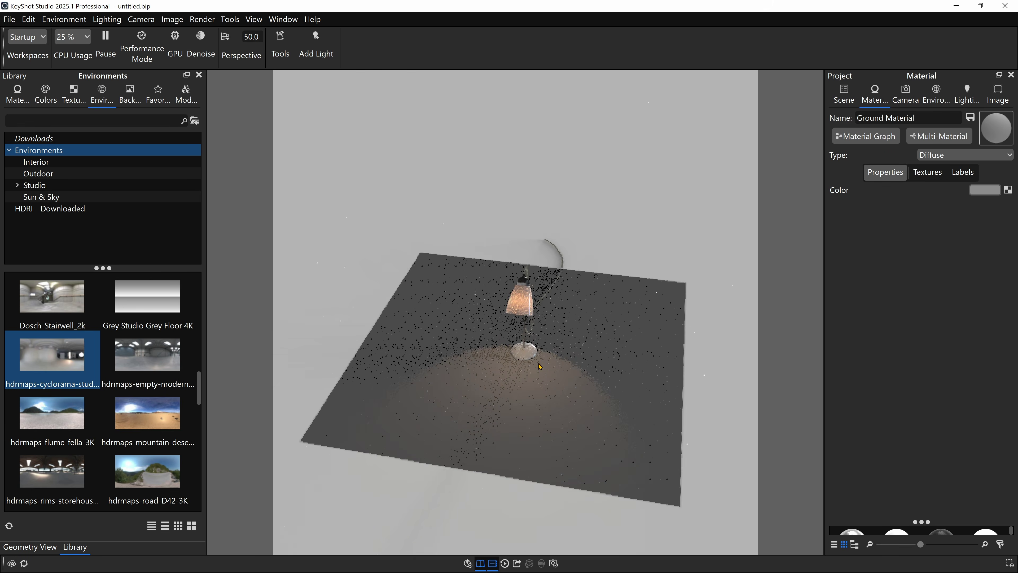
{"action": "right_click", "coordinate": [611, 348]}
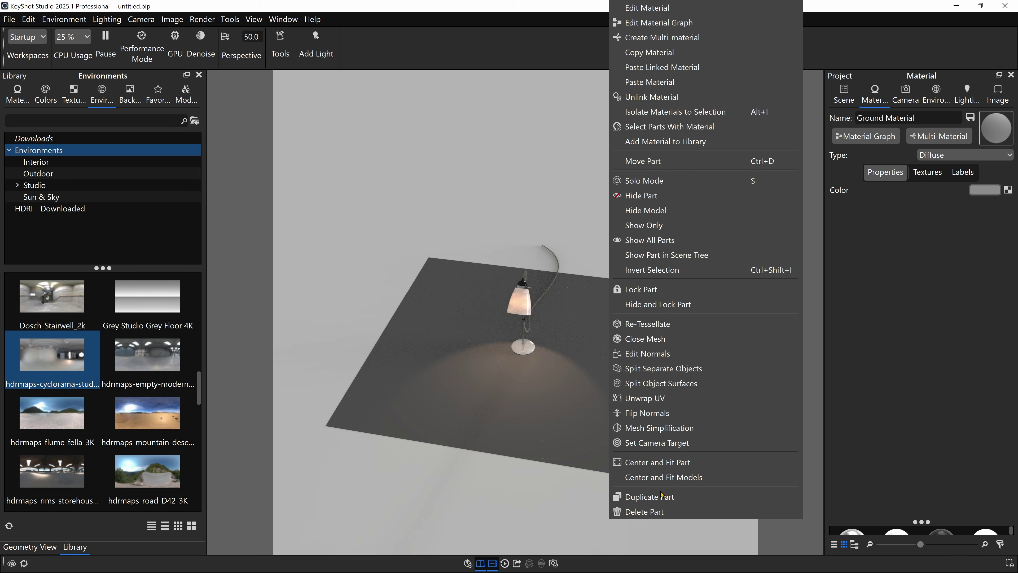
{"action": "left_click", "coordinate": [618, 497]}
{"action": "left_click_drag", "start_coordinate": [547, 325], "coordinate": [329, 392]}
{"action": "left_click", "coordinate": [305, 265]}
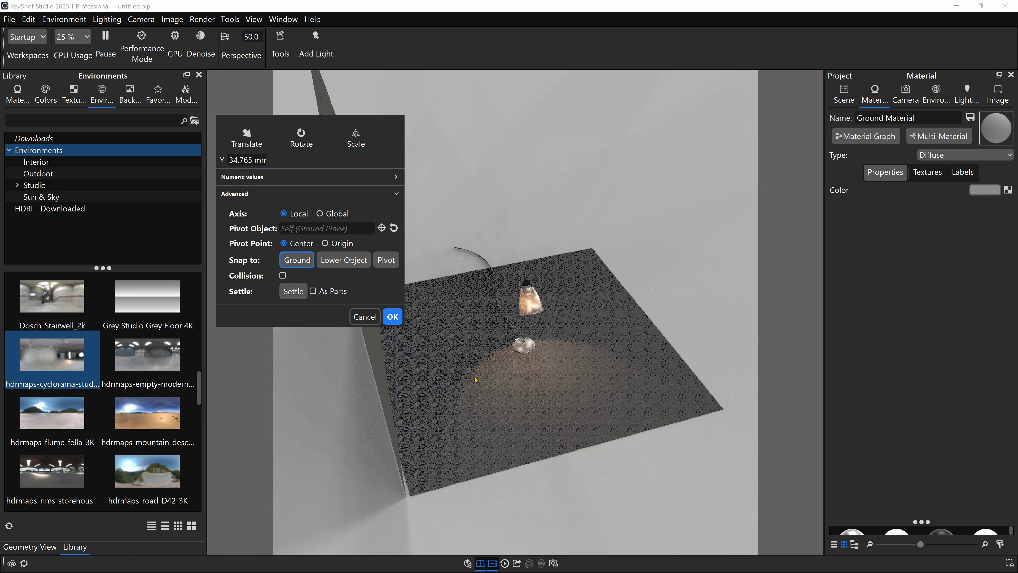
{"action": "left_click_drag", "start_coordinate": [475, 378], "coordinate": [658, 311]}
{"action": "left_click_drag", "start_coordinate": [479, 263], "coordinate": [480, 281]}
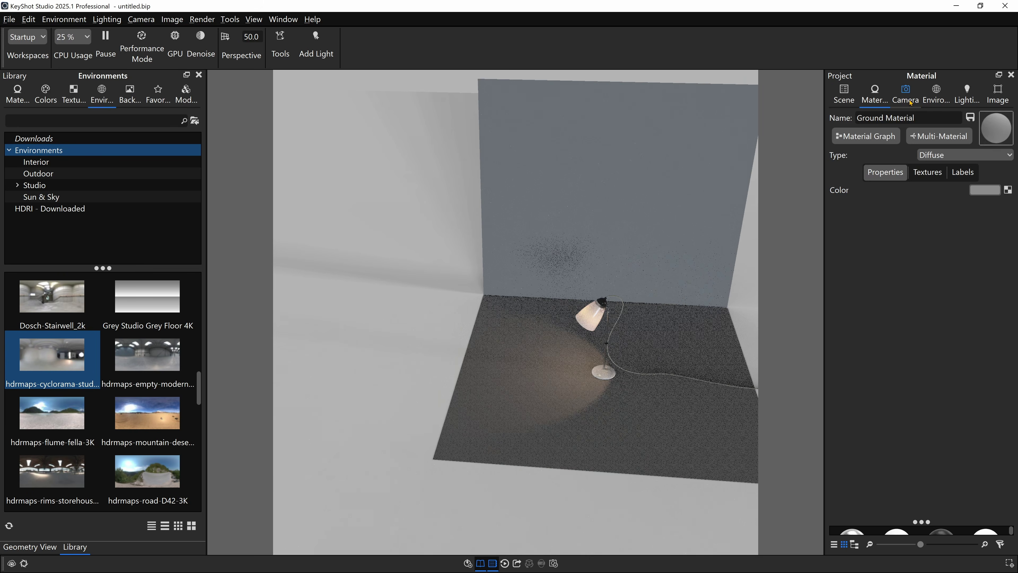
Add a new camera and frame the entire lamp against the back wall.
{"action": "left_click", "coordinate": [910, 103]}
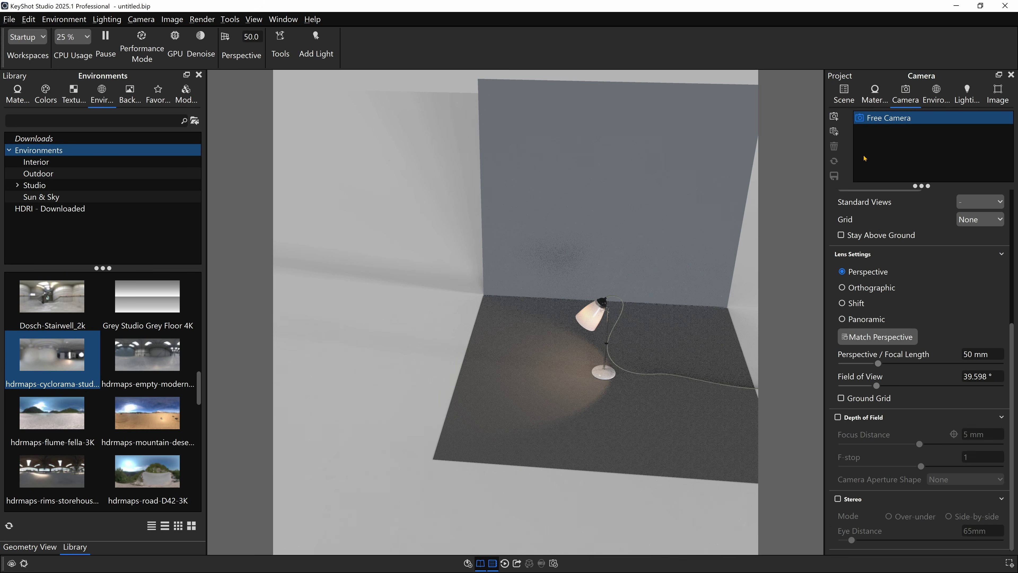
{"action": "left_click", "coordinate": [834, 116]}
{"action": "scroll", "coordinate": [548, 332], "scroll_direction": "up", "scroll_amount": 3}
{"action": "left_click_drag", "start_coordinate": [548, 332], "coordinate": [537, 280]}
{"action": "scroll", "coordinate": [537, 281], "scroll_direction": "up", "scroll_amount": 4}
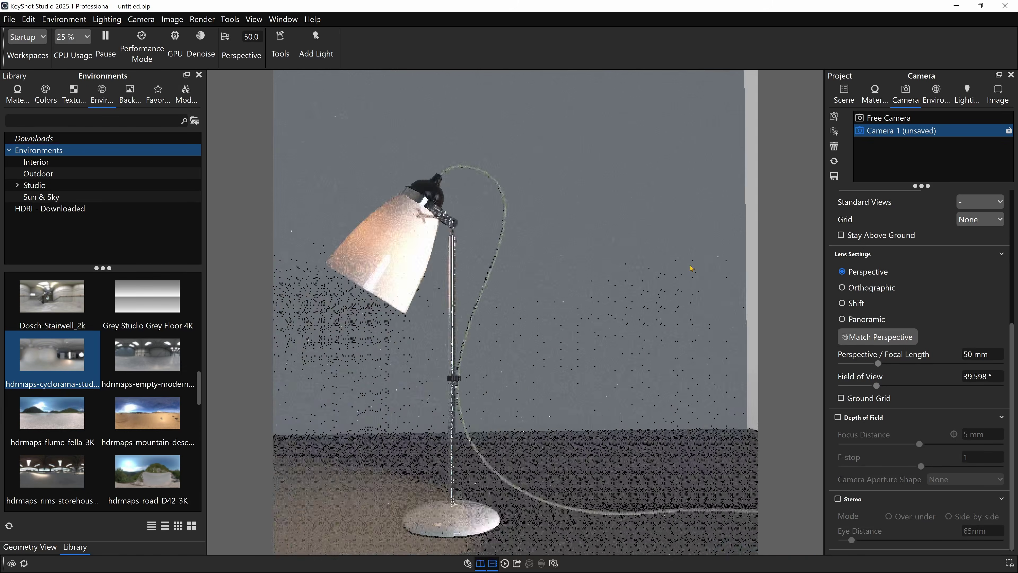
{"action": "middle_click_drag", "start_coordinate": [520, 341], "coordinate": [571, 279]}
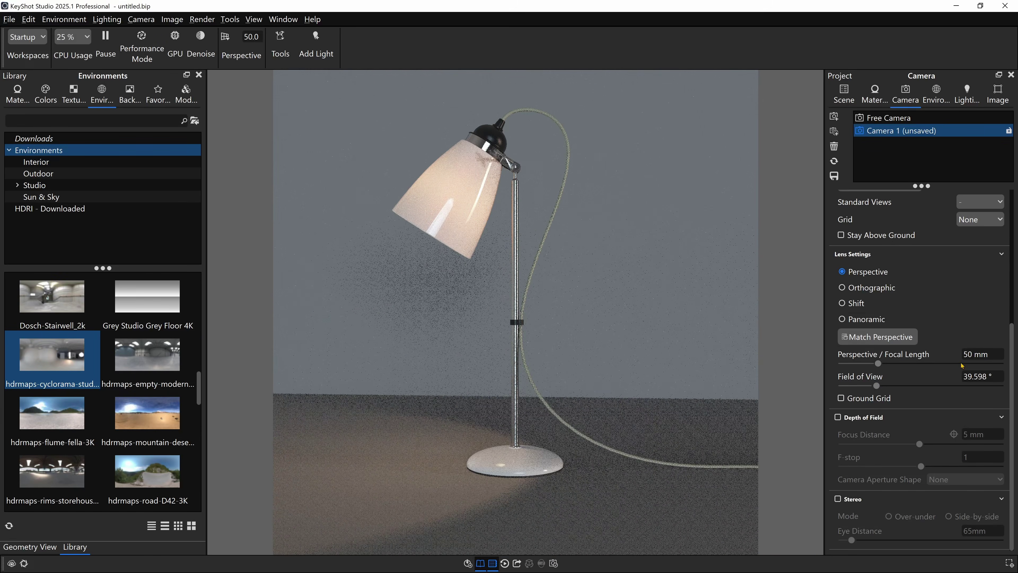
Set the new camera's perspective focal length to 85 mm.
{"action": "left_click_drag", "start_coordinate": [989, 355], "coordinate": [934, 364]}
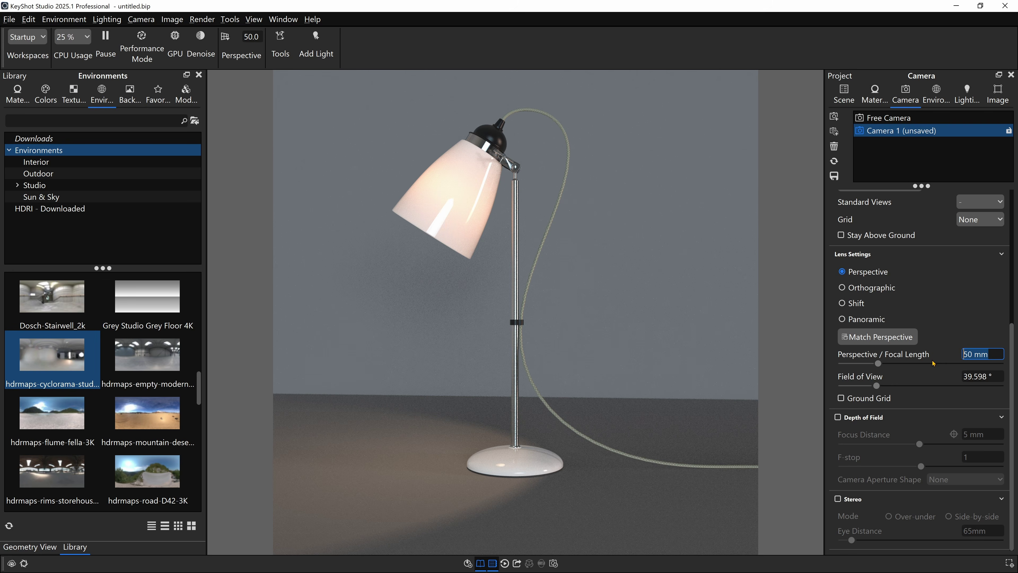
{"action": "type", "text": "8"}
{"action": "key", "text": "Return"}
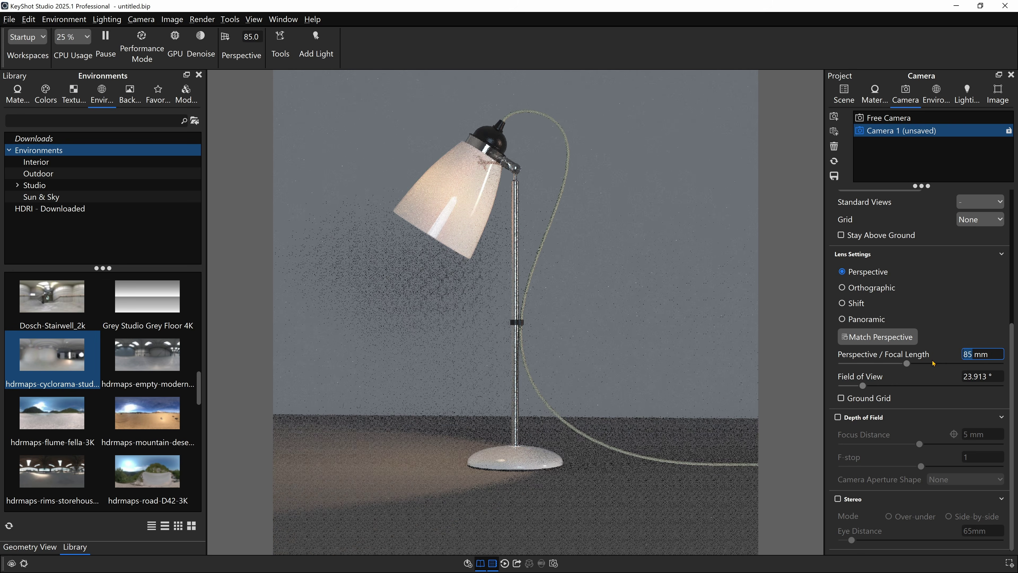
Reframe the lamp closer and from a slightly higher angle, and save the camera.
{"action": "scroll", "coordinate": [554, 345], "scroll_direction": "up", "scroll_amount": 2}
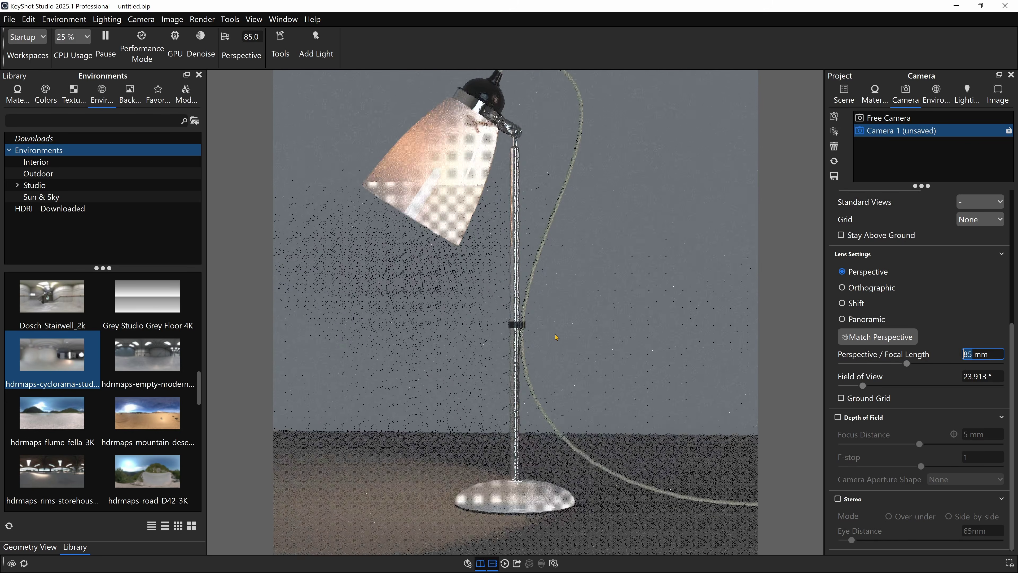
{"action": "middle_click_drag", "start_coordinate": [554, 344], "coordinate": [572, 375]}
{"action": "scroll", "coordinate": [566, 374], "scroll_direction": "down", "scroll_amount": 1}
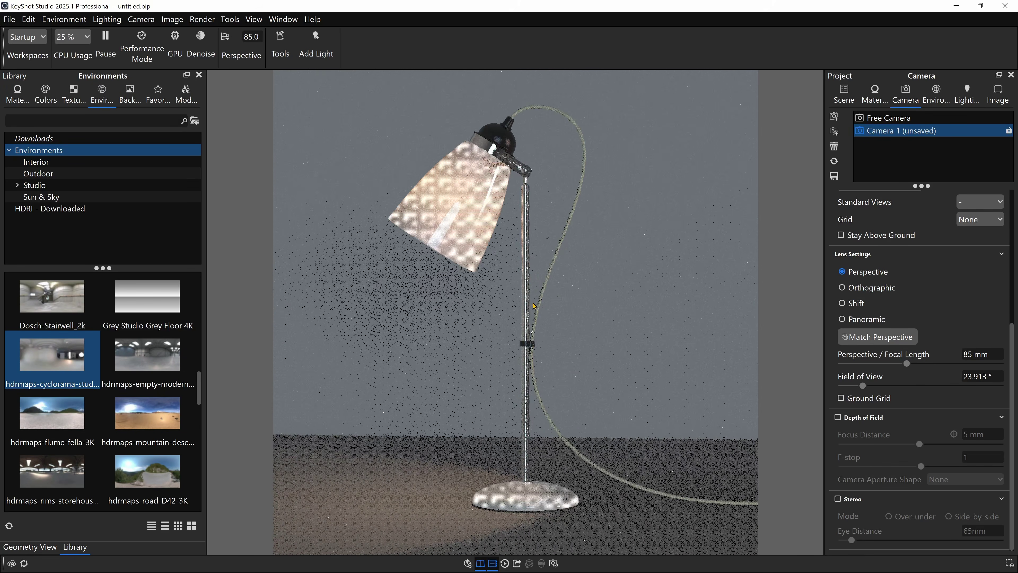
{"action": "left_click_drag", "start_coordinate": [547, 225], "coordinate": [572, 231]}
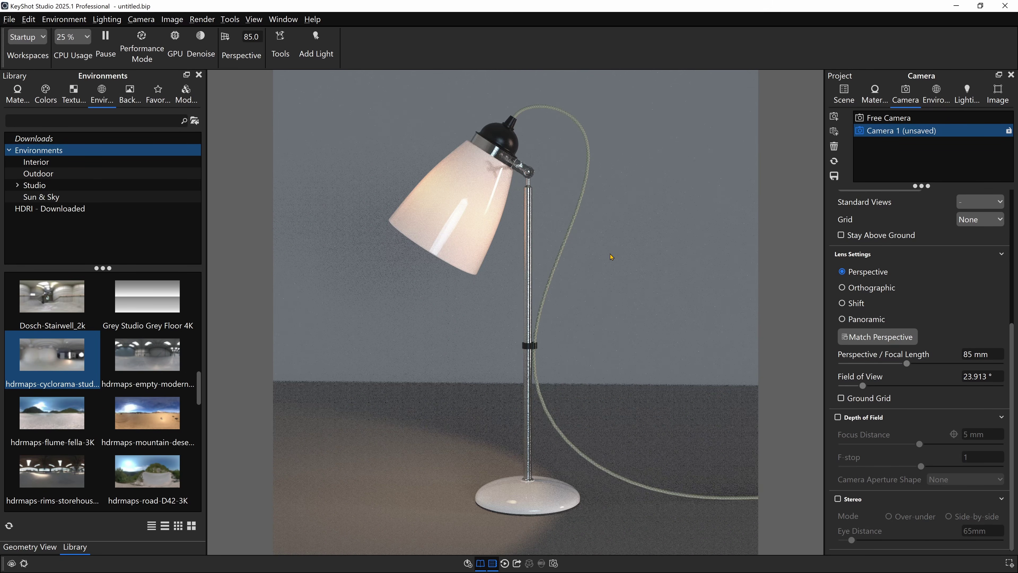
{"action": "left_click", "coordinate": [834, 178]}
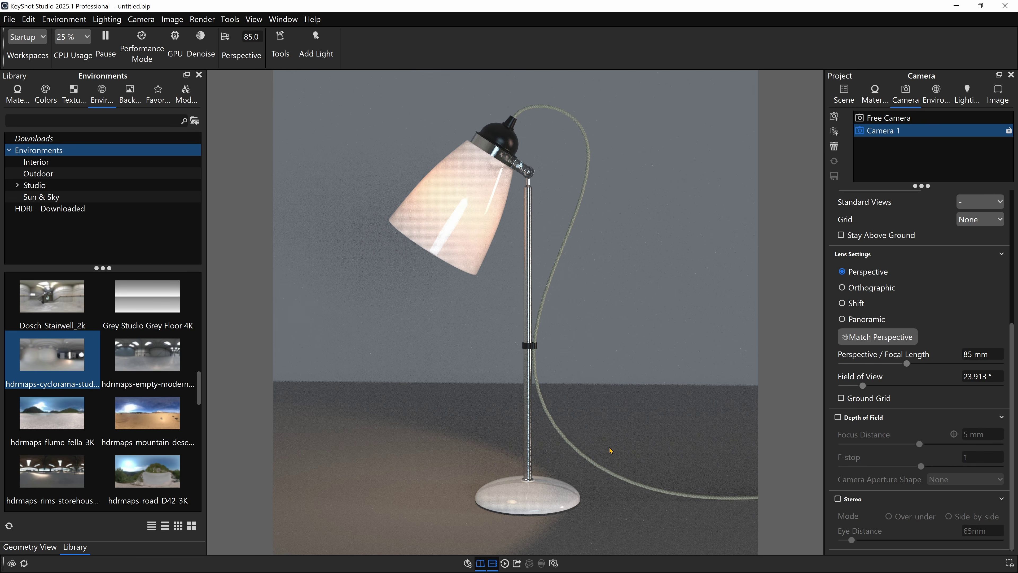
Show the Geometry View, widen it, and orbit it to see the lamp, wall and camera frustum.
{"action": "left_click", "coordinate": [30, 546]}
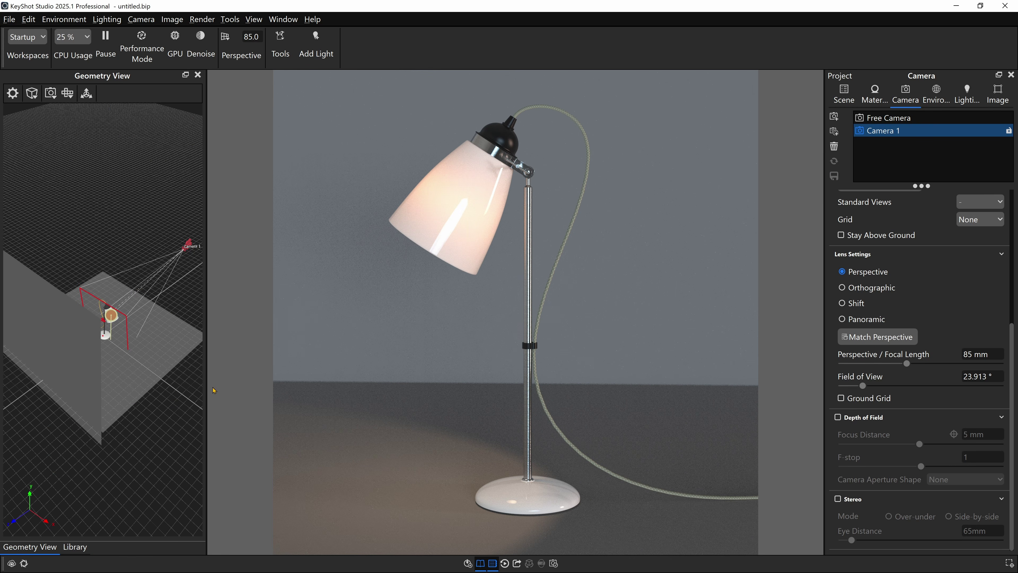
{"action": "left_click_drag", "start_coordinate": [207, 391], "coordinate": [150, 108]}
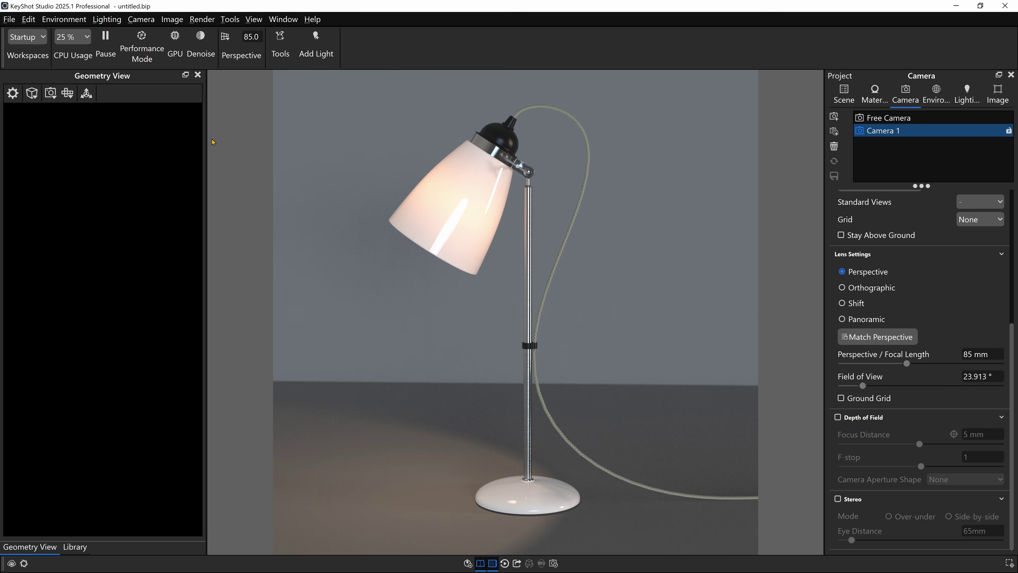
{"action": "left_click_drag", "start_coordinate": [207, 146], "coordinate": [256, 192]}
{"action": "left_click_drag", "start_coordinate": [152, 337], "coordinate": [398, 393]}
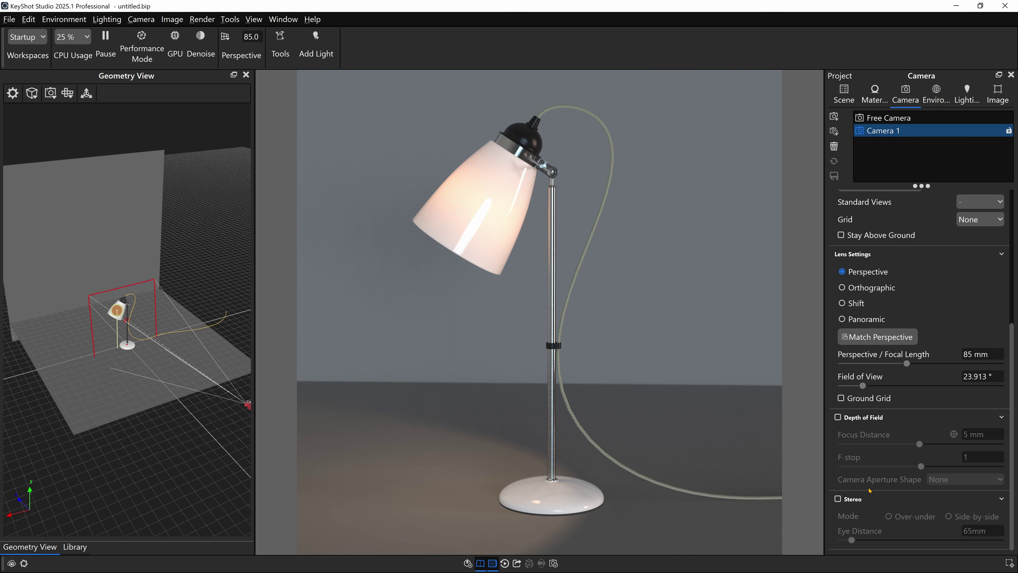
Enable depth of field with a focus distance of 1600.12 mm and an F-stop of 2, checking the focus planes around the lamp.
{"action": "left_click", "coordinate": [837, 417]}
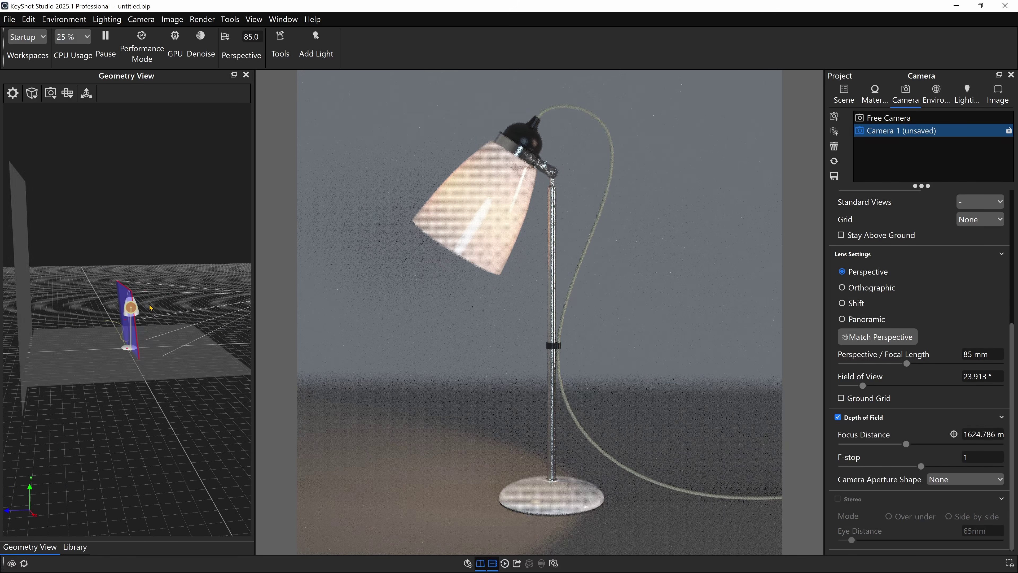
{"action": "scroll", "coordinate": [149, 308], "scroll_direction": "up", "scroll_amount": 5}
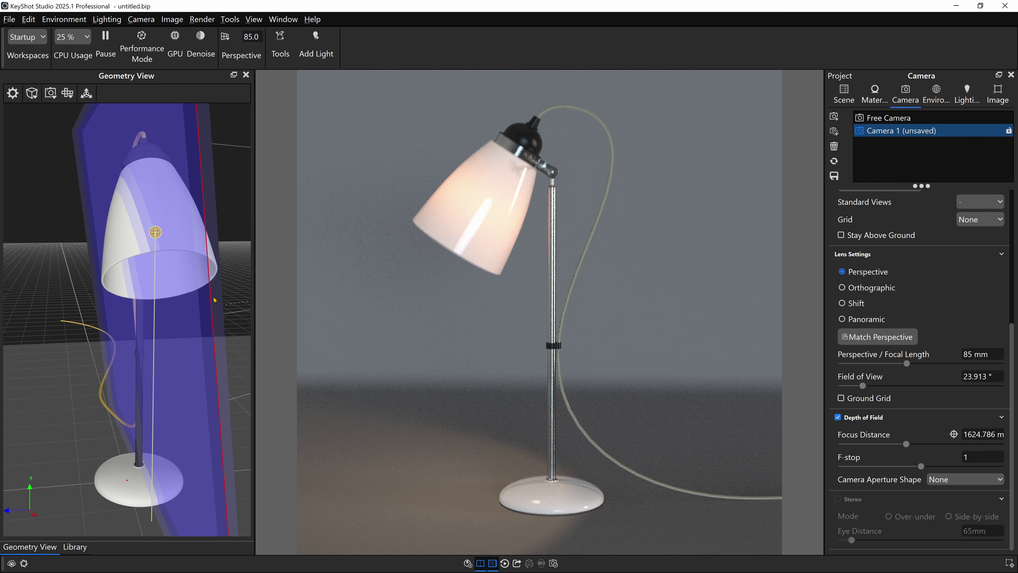
{"action": "mouse_move", "coordinate": [208, 298]}
{"action": "left_mouse_down"}
{"action": "mouse_move", "coordinate": [224, 306]}
{"action": "mouse_move", "coordinate": [196, 299]}
{"action": "left_mouse_up"}
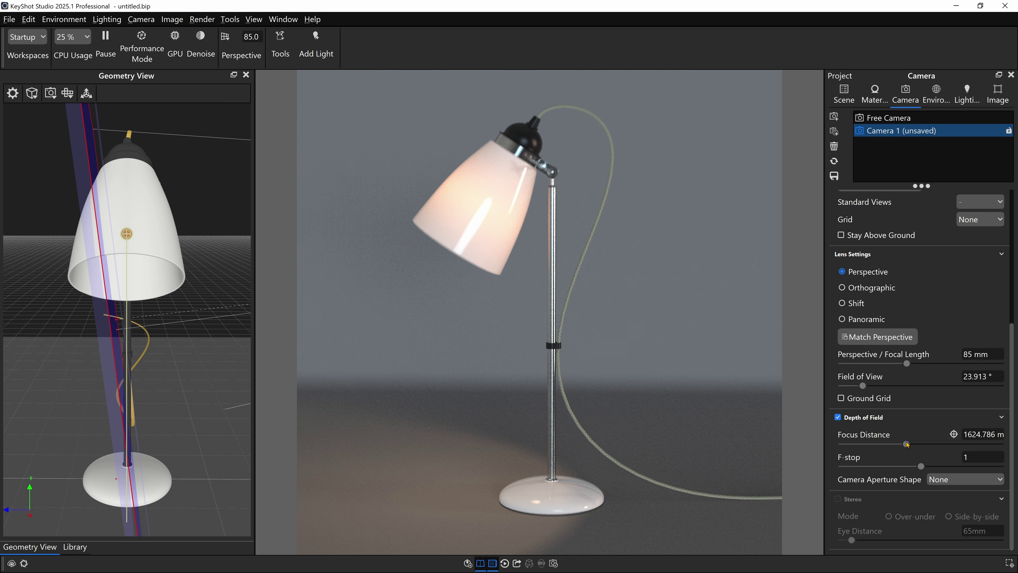
{"action": "left_click_drag", "start_coordinate": [906, 444], "coordinate": [973, 466]}
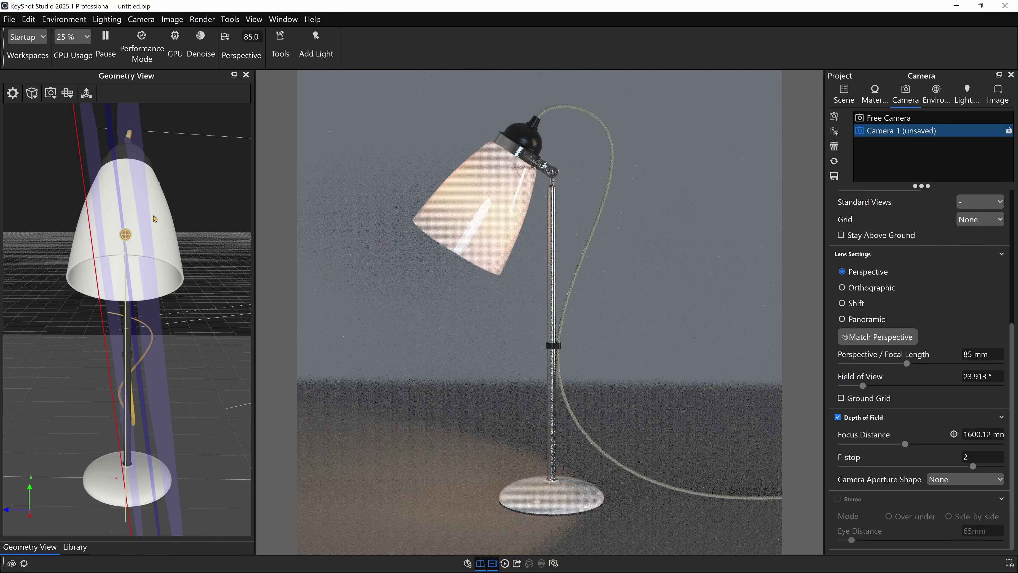
Try an F-stop of 6, settle on 7, and save the camera.
{"action": "left_click", "coordinate": [968, 458]}
{"action": "key", "text": "Return"}
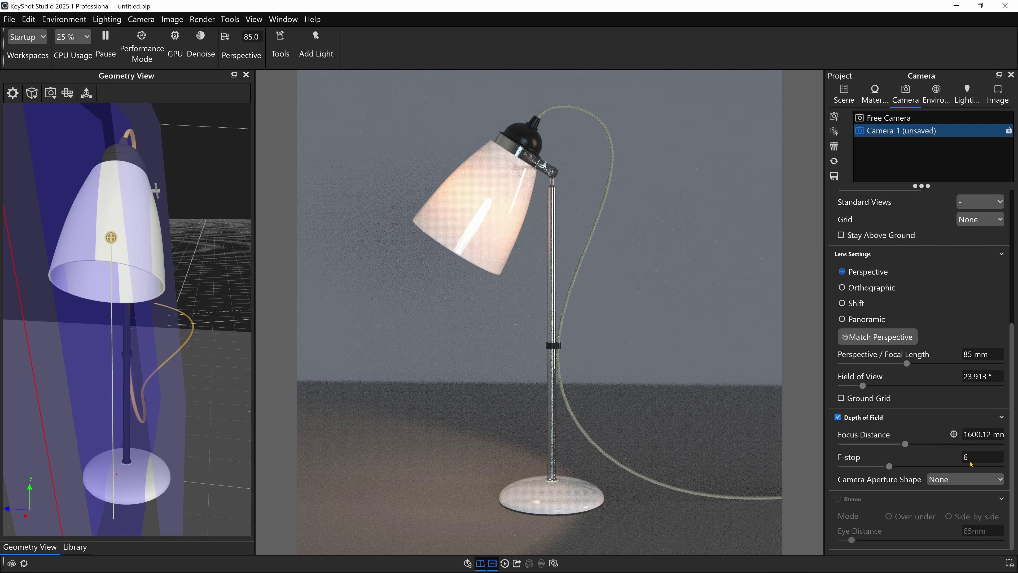
{"action": "left_click", "coordinate": [962, 458]}
{"action": "key", "text": "Return"}
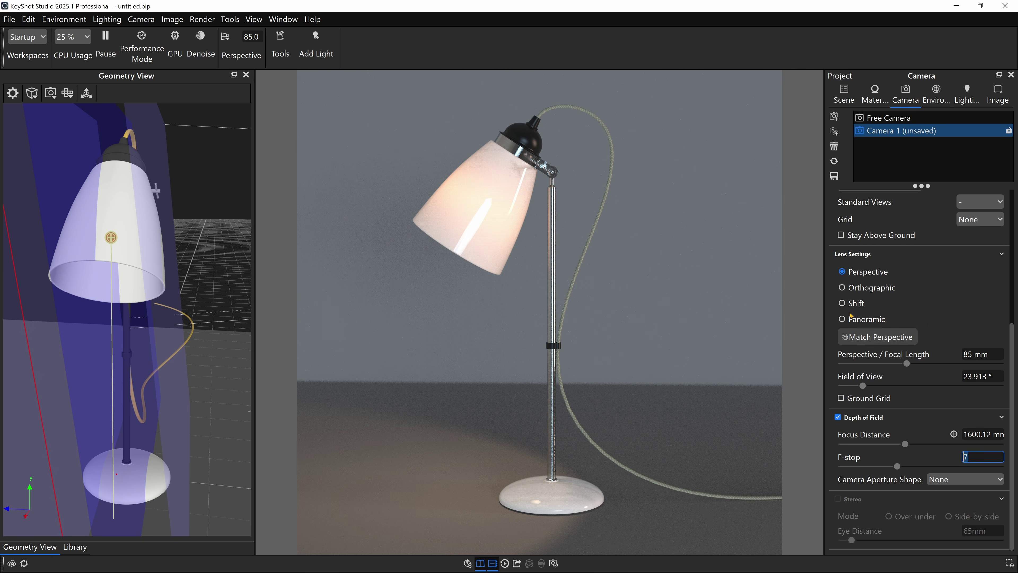
{"action": "left_click", "coordinate": [834, 176]}
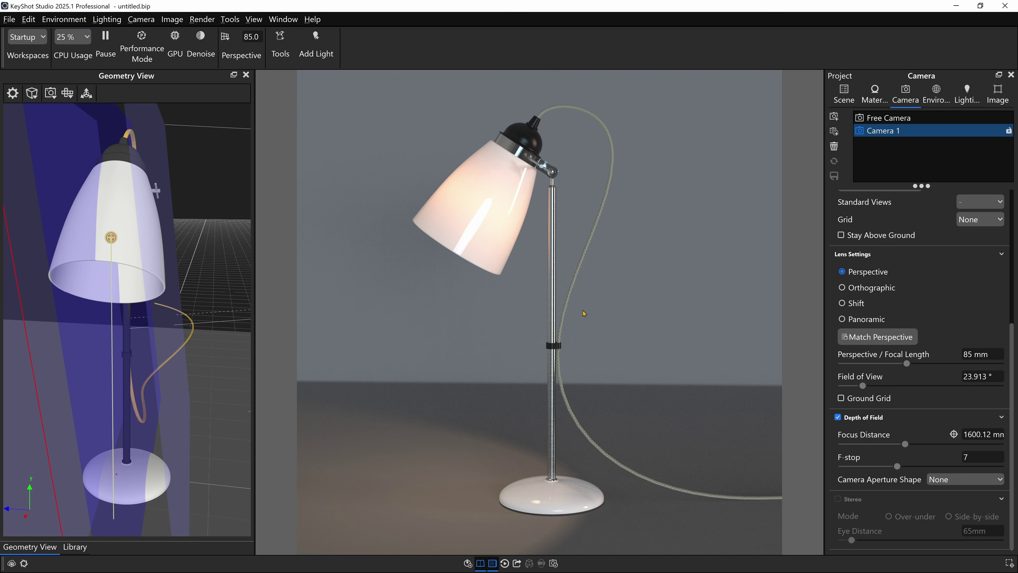
Change the ground material to the Plastic type and set its roughness to 0.2.
{"action": "double_click", "coordinate": [611, 399]}
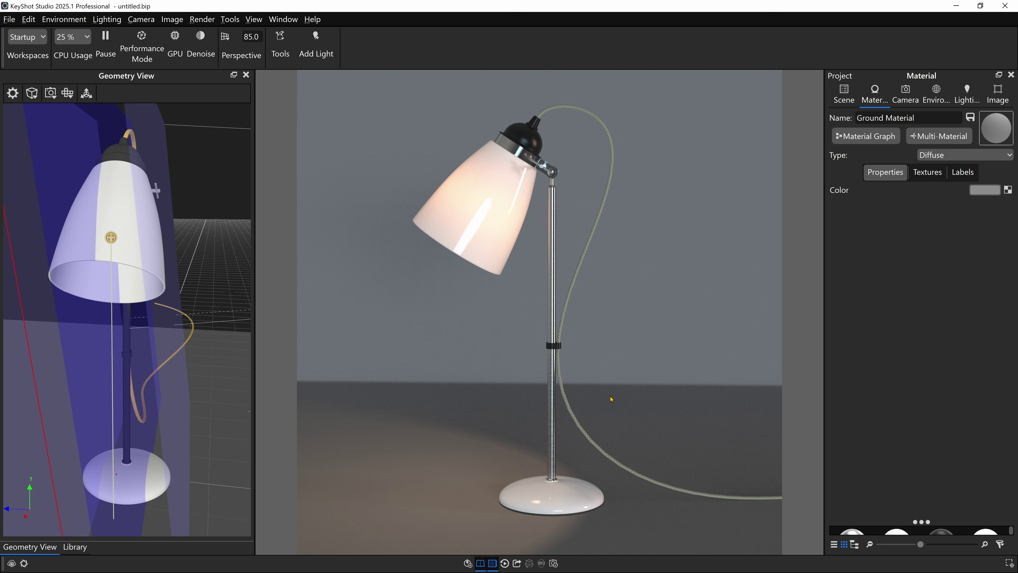
{"action": "left_click", "coordinate": [962, 156]}
{"action": "left_click", "coordinate": [934, 259]}
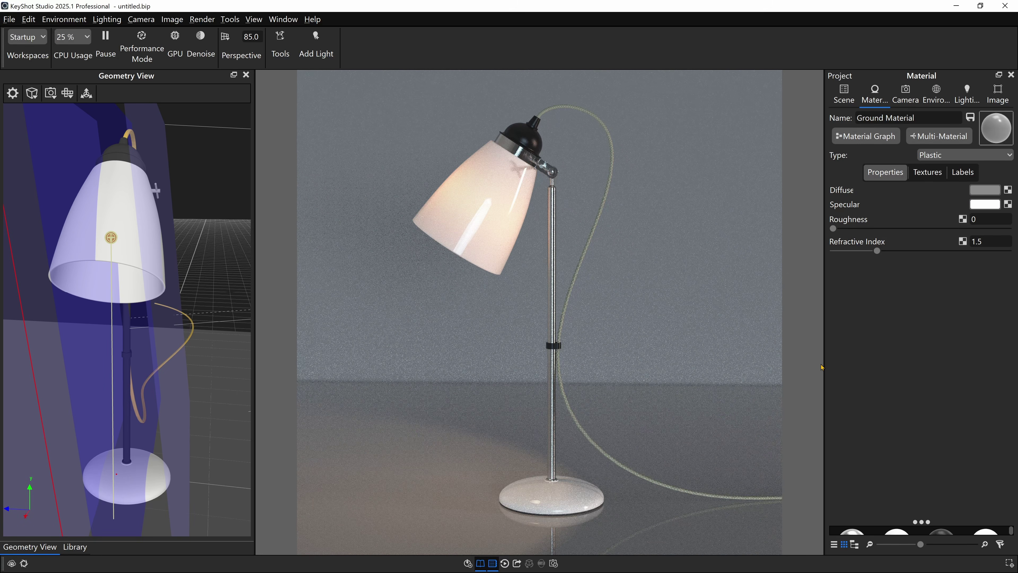
{"action": "left_click", "coordinate": [988, 220]}
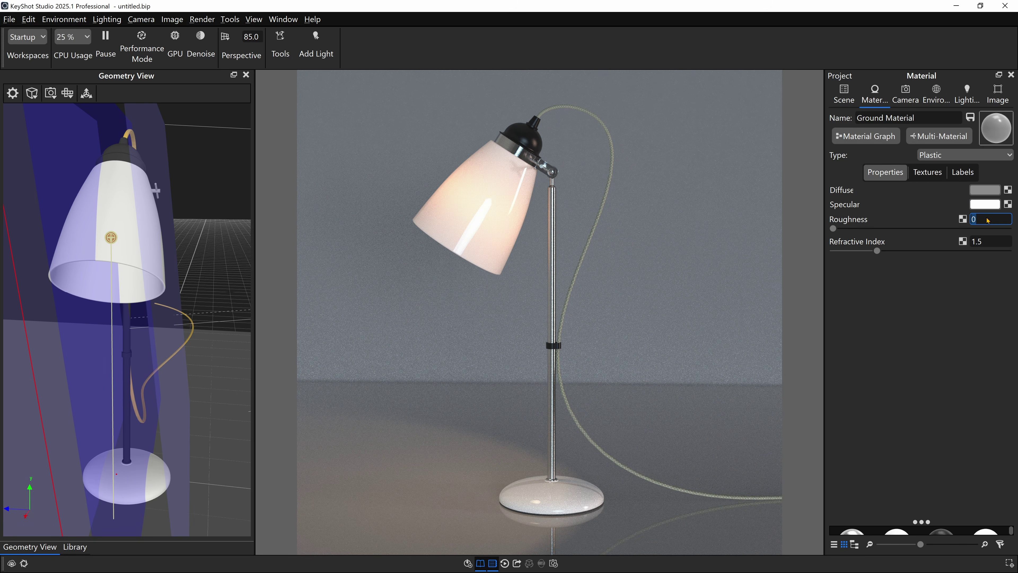
{"action": "key", "text": "Return"}
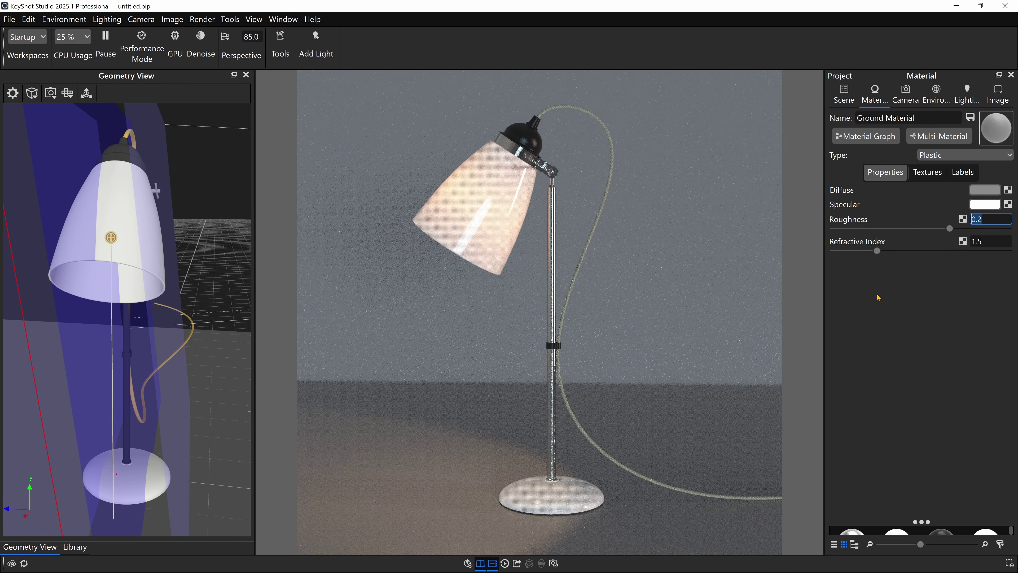
Lighten the ground material's diffuse color to a light gray.
{"action": "left_click", "coordinate": [980, 191]}
{"action": "left_click_drag", "start_coordinate": [934, 203], "coordinate": [774, 150]}
{"action": "left_click_drag", "start_coordinate": [782, 345], "coordinate": [810, 346]}
{"action": "left_click", "coordinate": [831, 478]}
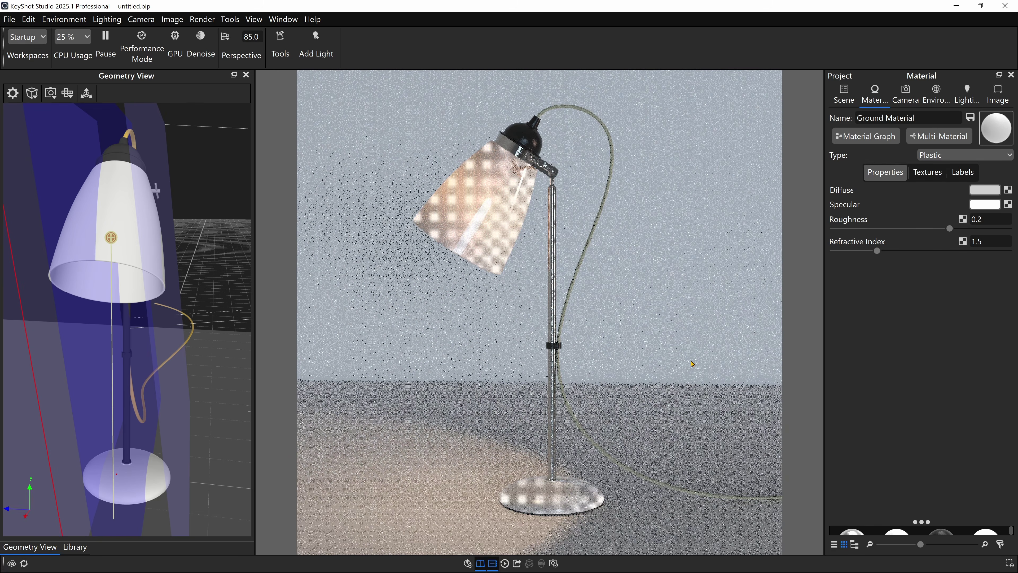
Hide the point light and compare the unlit lamp with the reference photo.
{"action": "left_click", "coordinate": [844, 94]}
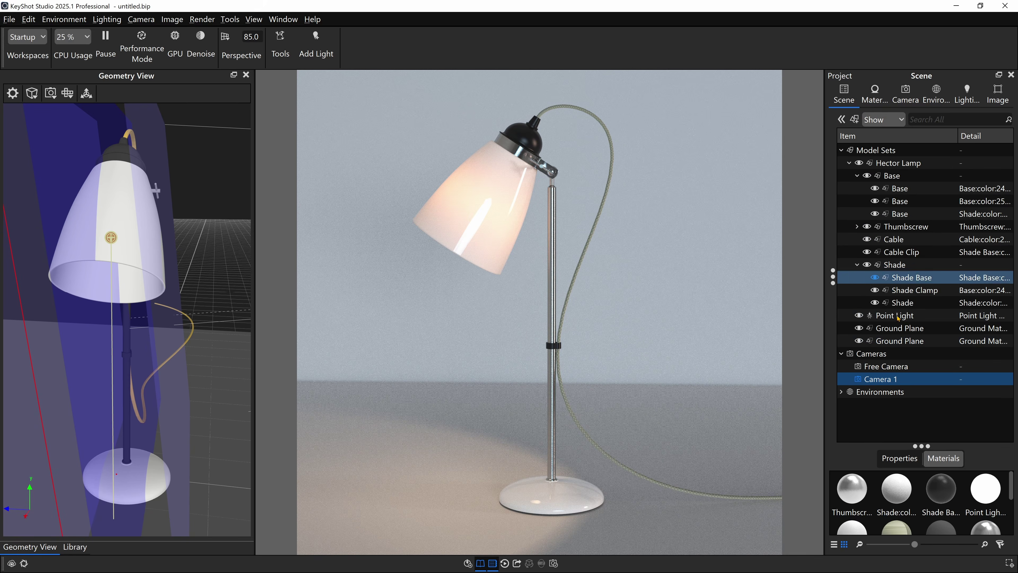
{"action": "left_click", "coordinate": [858, 316]}
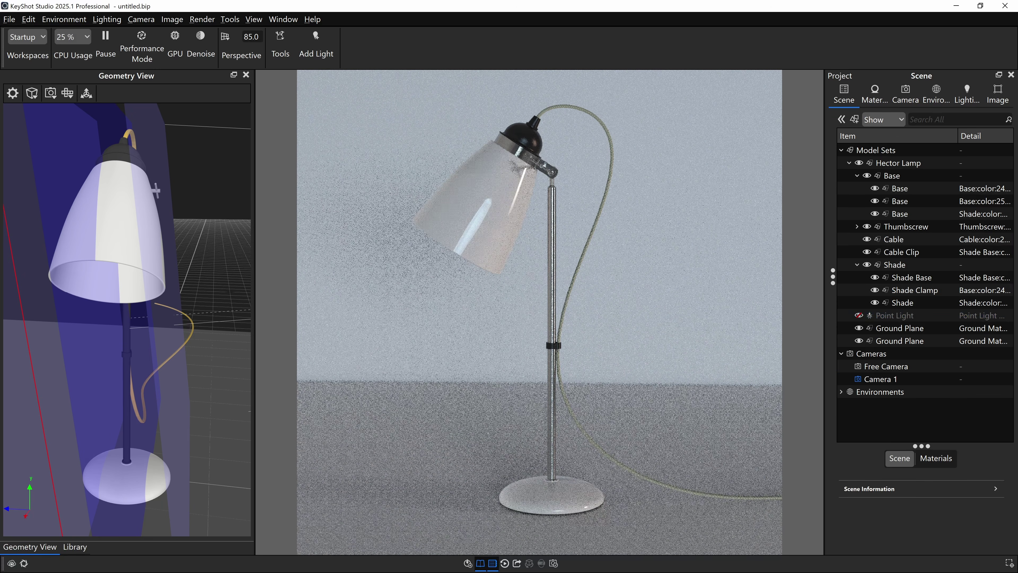
{"action": "left_click_drag", "start_coordinate": [657, 571], "coordinate": [762, 76]}
{"action": "key", "text": "Right"}
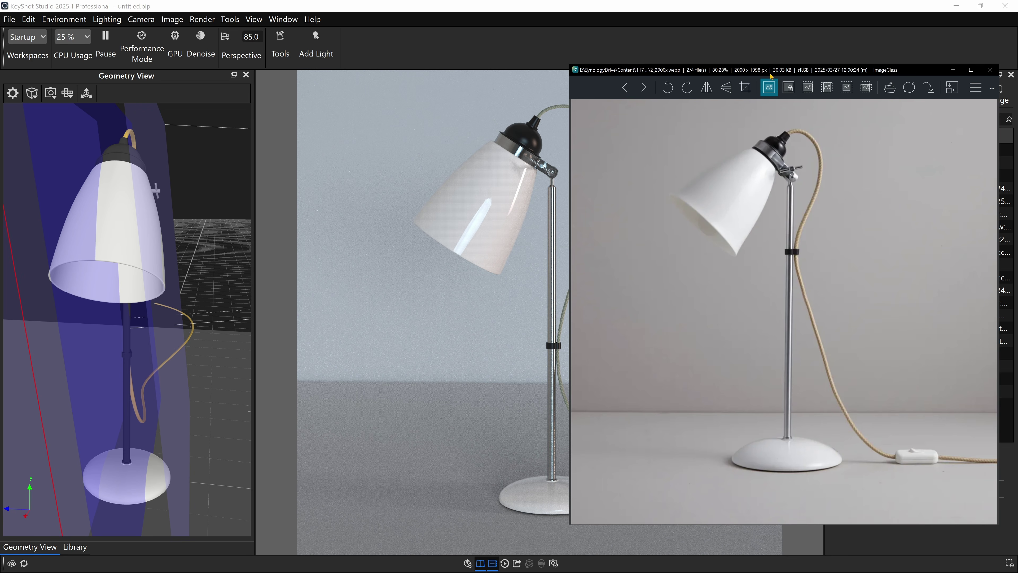
{"action": "left_click_drag", "start_coordinate": [770, 74], "coordinate": [1017, 74]}
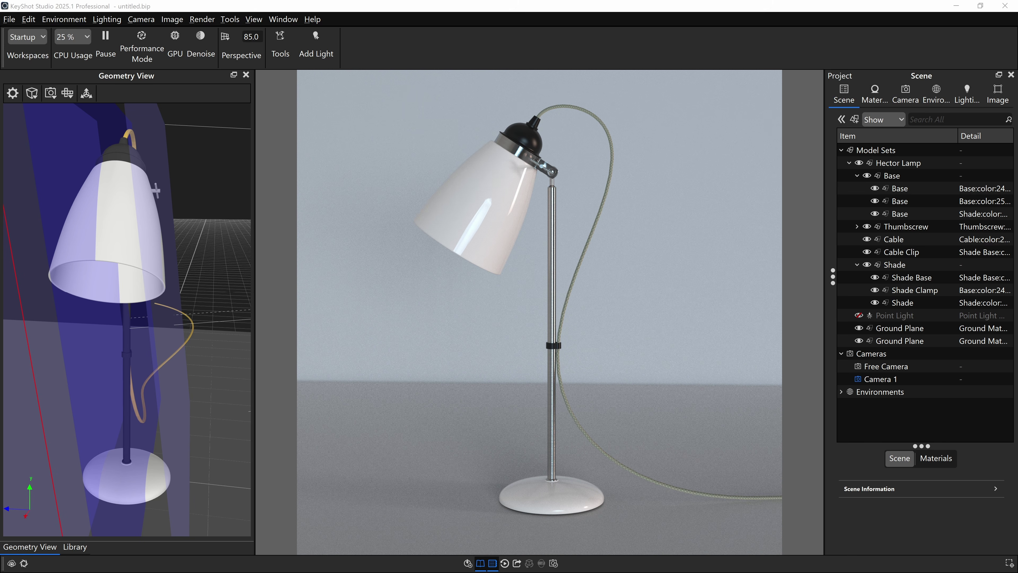
Rotate the thumbscrew group at the shade joint by about -54° around its Z axis with the Move Tool.
{"action": "scroll", "coordinate": [569, 289], "scroll_direction": "up", "scroll_amount": 5}
{"action": "left_click_drag", "start_coordinate": [602, 281], "coordinate": [561, 340]}
{"action": "middle_click_drag", "start_coordinate": [562, 301], "coordinate": [534, 343]}
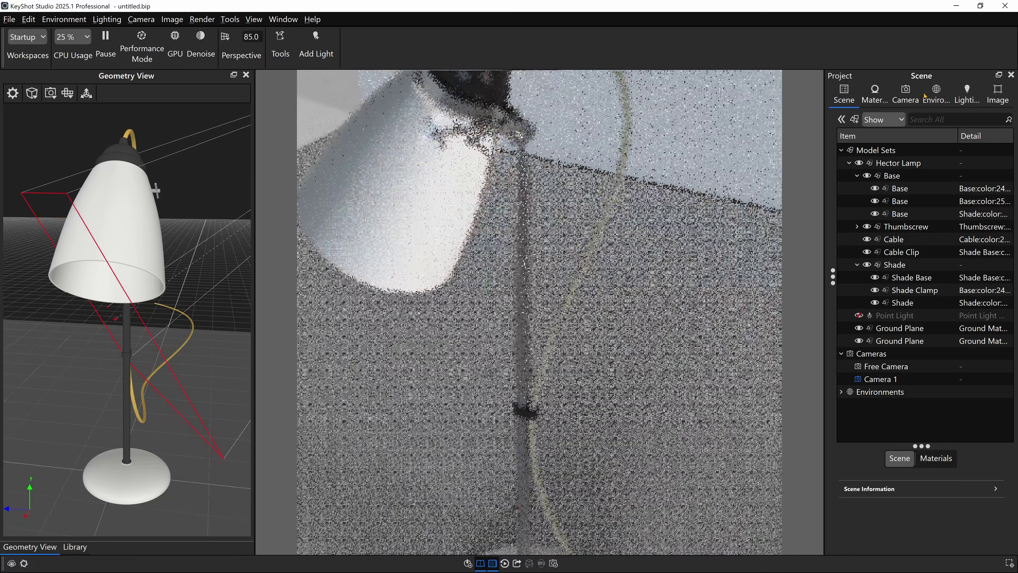
{"action": "left_click", "coordinate": [907, 95]}
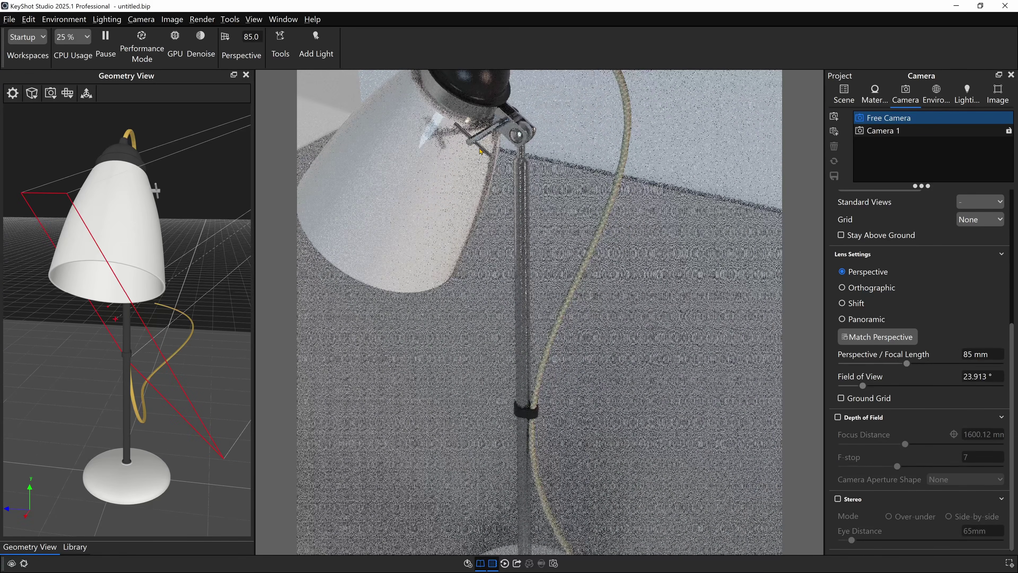
{"action": "left_click", "coordinate": [480, 142]}
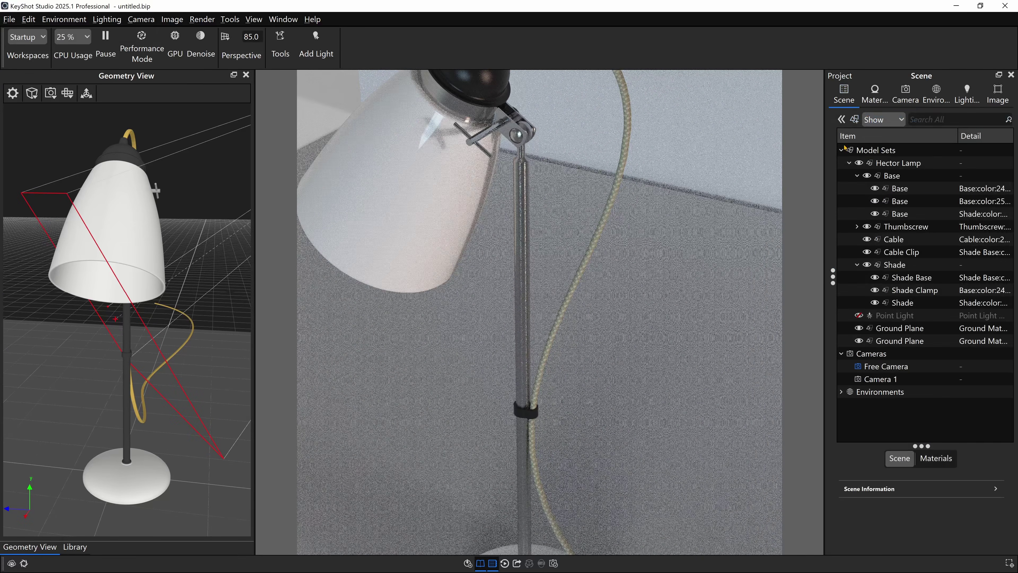
{"action": "left_click", "coordinate": [907, 229]}
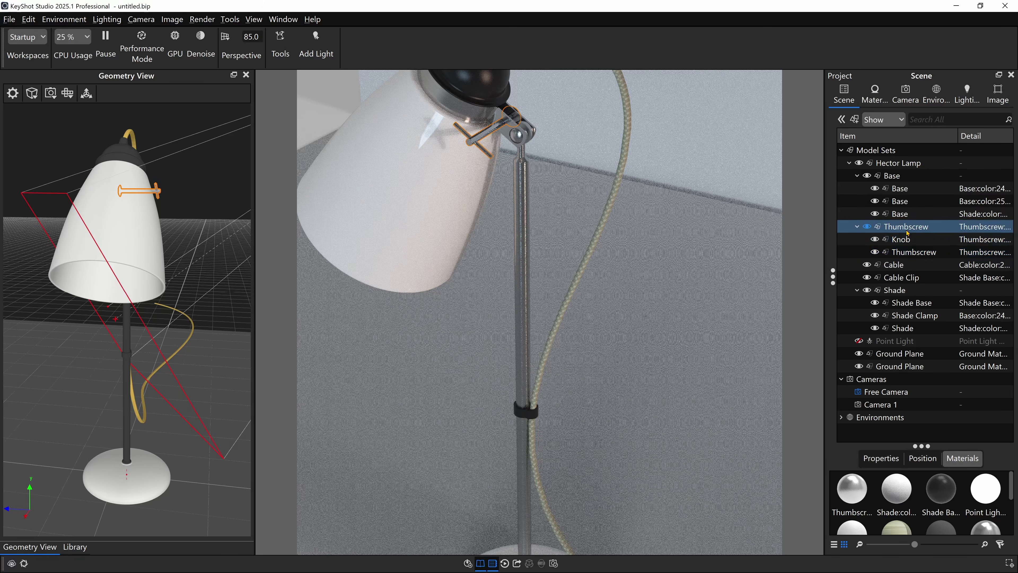
{"action": "key", "text": "ctrl+d"}
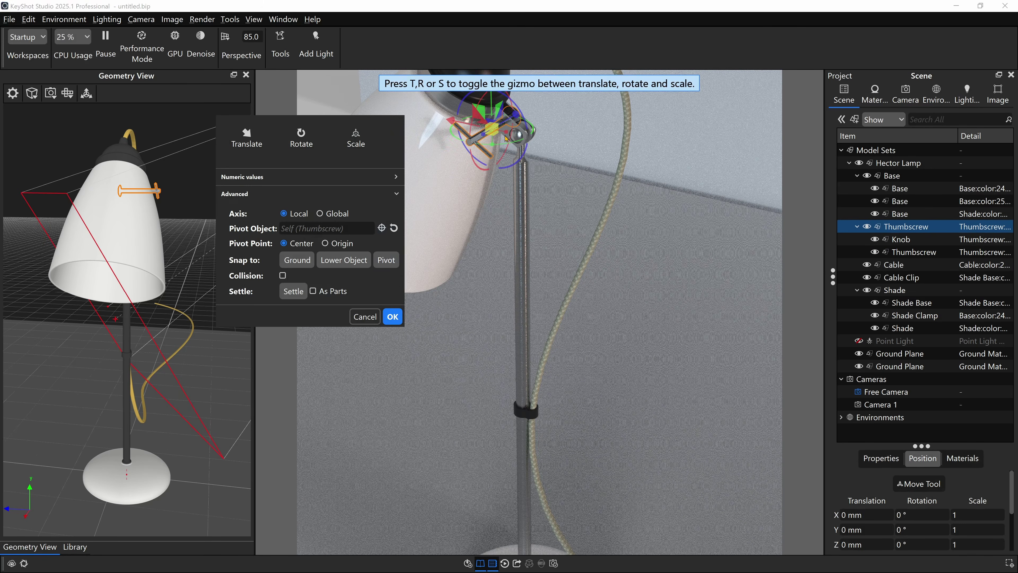
{"action": "left_click_drag", "start_coordinate": [518, 108], "coordinate": [489, 84]}
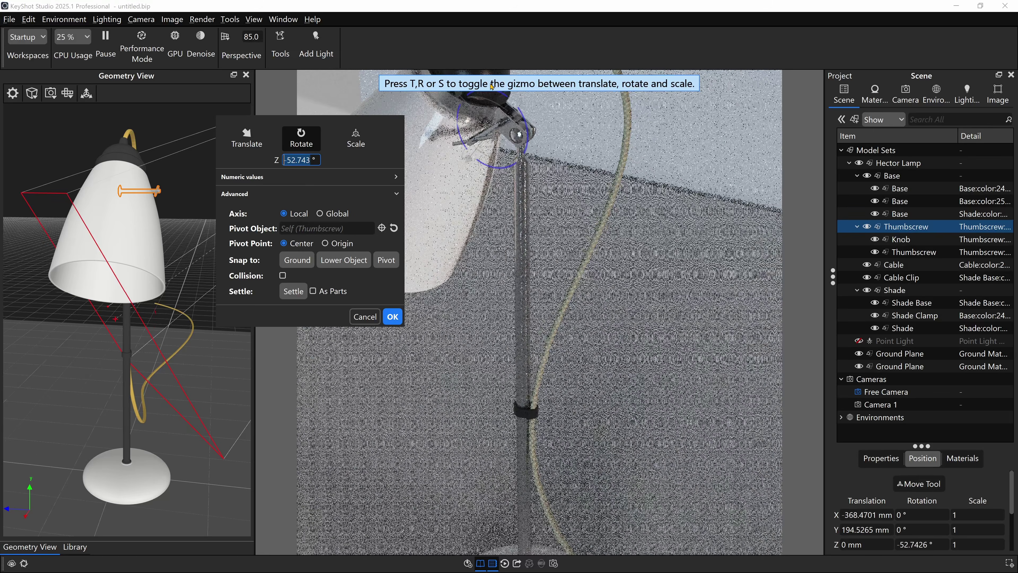
{"action": "left_click", "coordinate": [546, 300]}
Show the point light again and lower the environment brightness to 0.76.
{"action": "scroll", "coordinate": [545, 301], "scroll_direction": "down", "scroll_amount": 10}
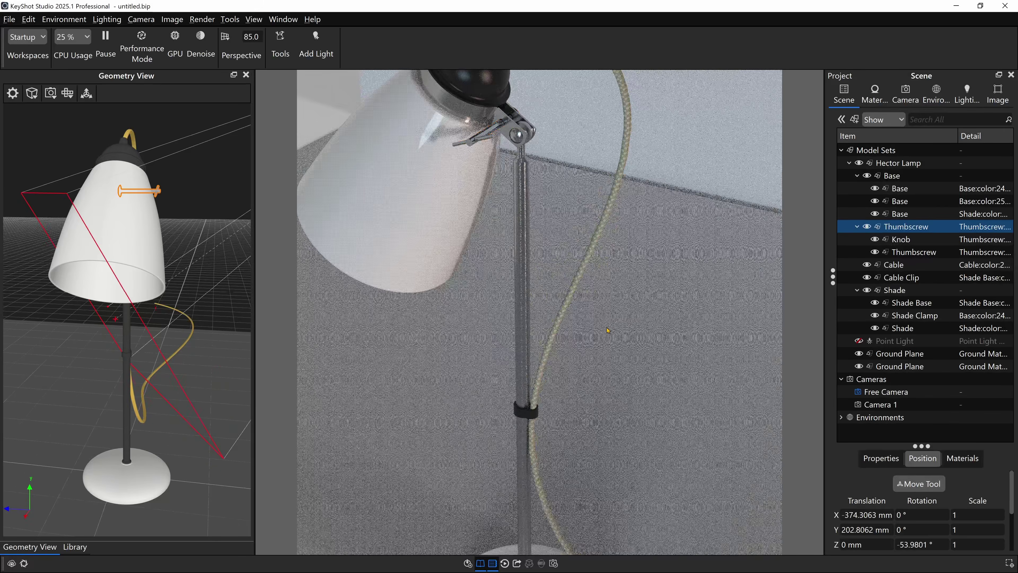
{"action": "scroll", "coordinate": [607, 329], "scroll_direction": "down", "scroll_amount": 5}
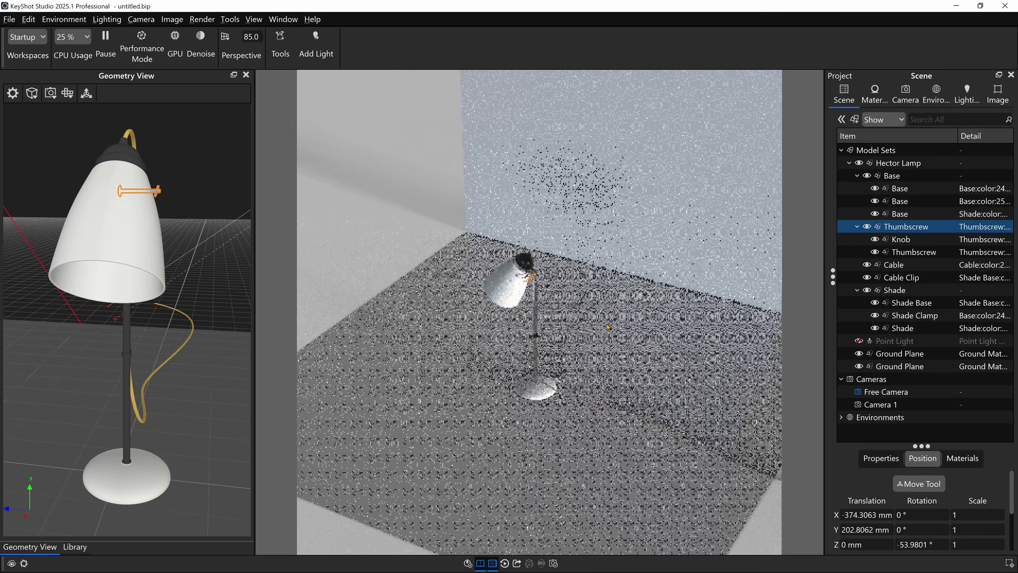
{"action": "left_click", "coordinate": [939, 96]}
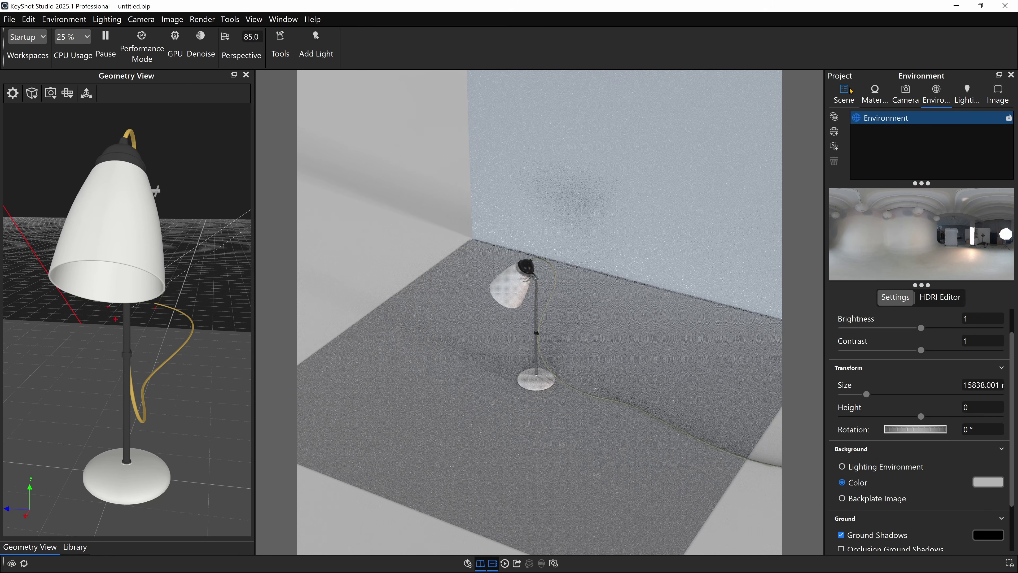
{"action": "left_click", "coordinate": [844, 94]}
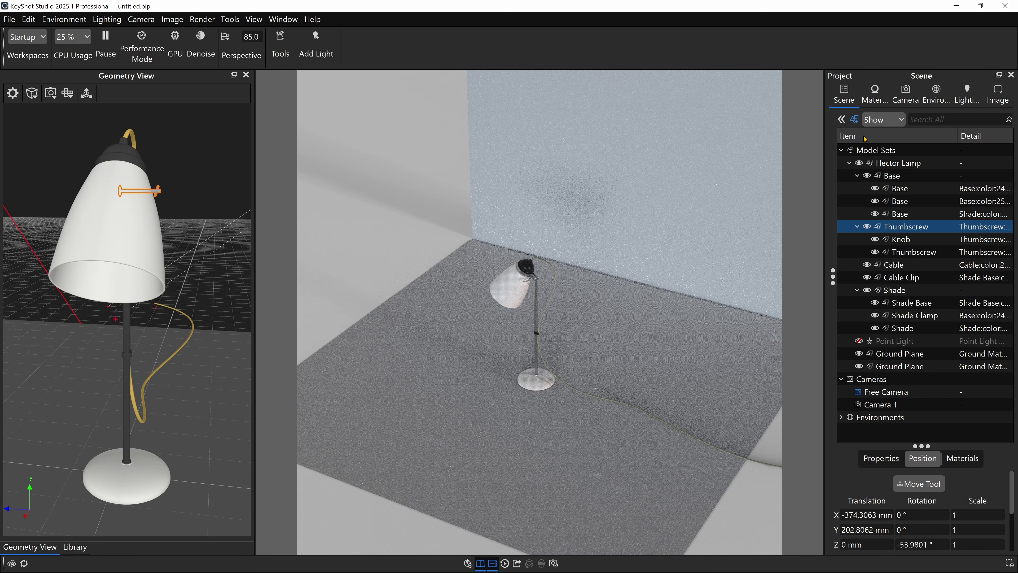
{"action": "left_click", "coordinate": [859, 341]}
{"action": "left_click", "coordinate": [937, 94]}
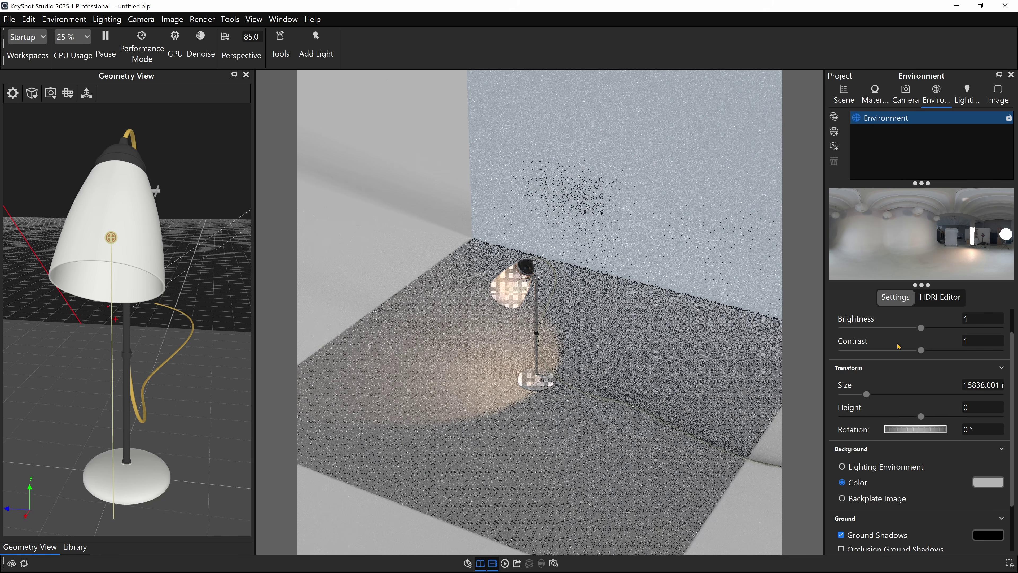
{"action": "mouse_move", "coordinate": [921, 328]}
{"action": "left_mouse_down"}
{"action": "mouse_move", "coordinate": [889, 333]}
{"action": "mouse_move", "coordinate": [903, 330]}
{"action": "left_mouse_up"}
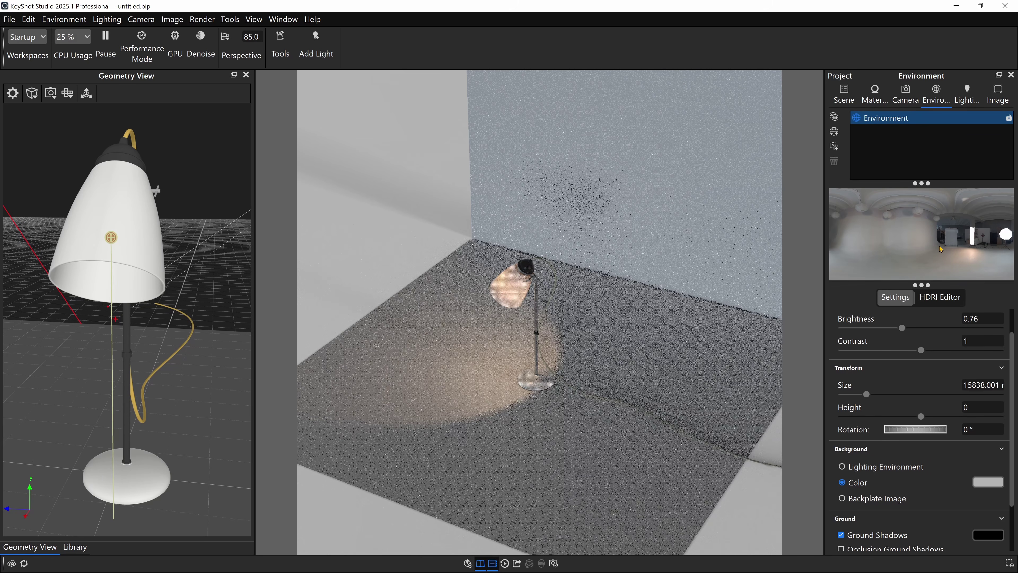
Reduce the HDRI background image's saturation to 30% and regenerate the environment.
{"action": "left_click", "coordinate": [933, 298]}
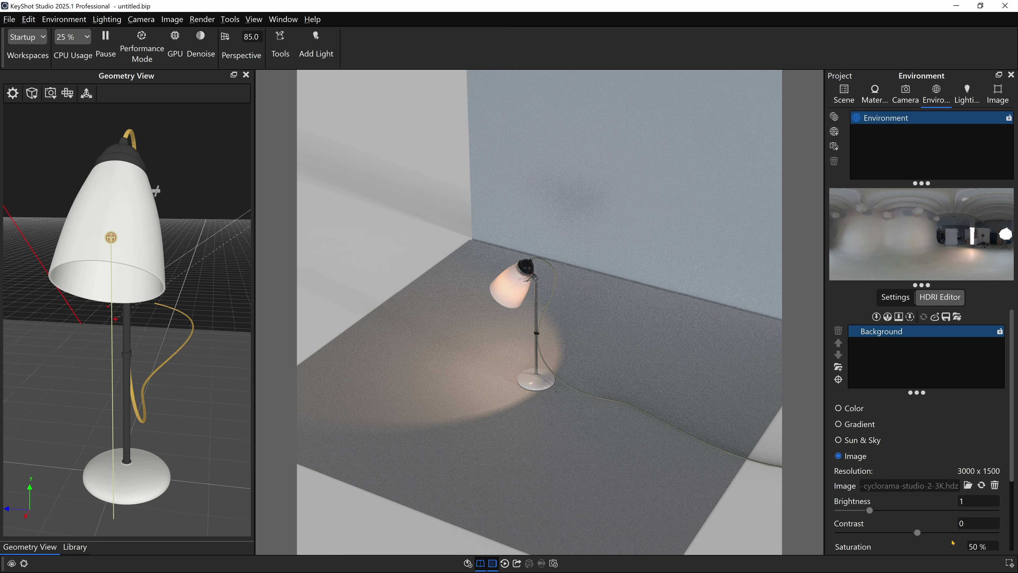
{"action": "scroll", "coordinate": [953, 543], "scroll_direction": "down", "scroll_amount": 3}
{"action": "scroll", "coordinate": [922, 452], "scroll_direction": "up", "scroll_amount": 1}
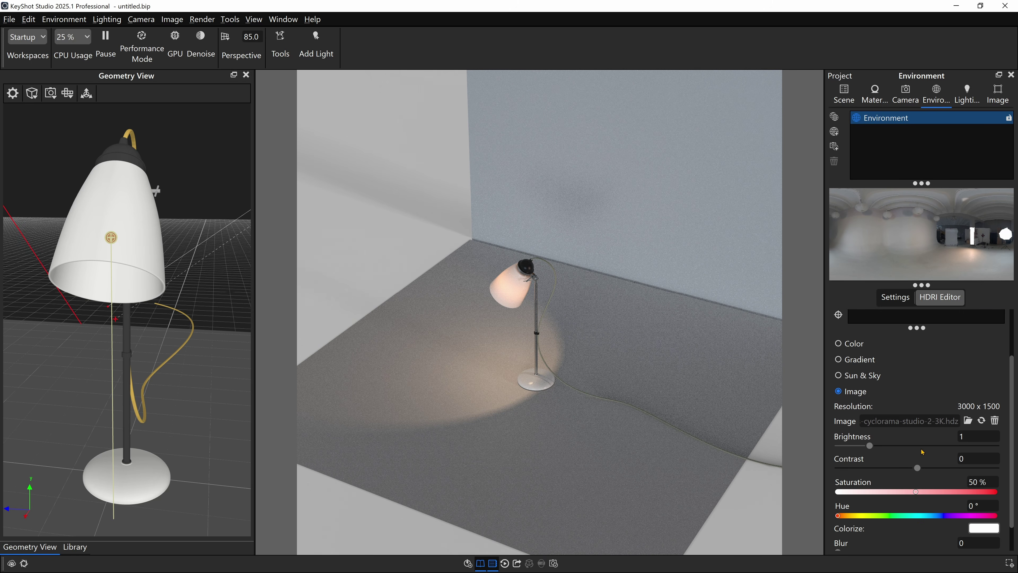
{"action": "left_click", "coordinate": [887, 492]}
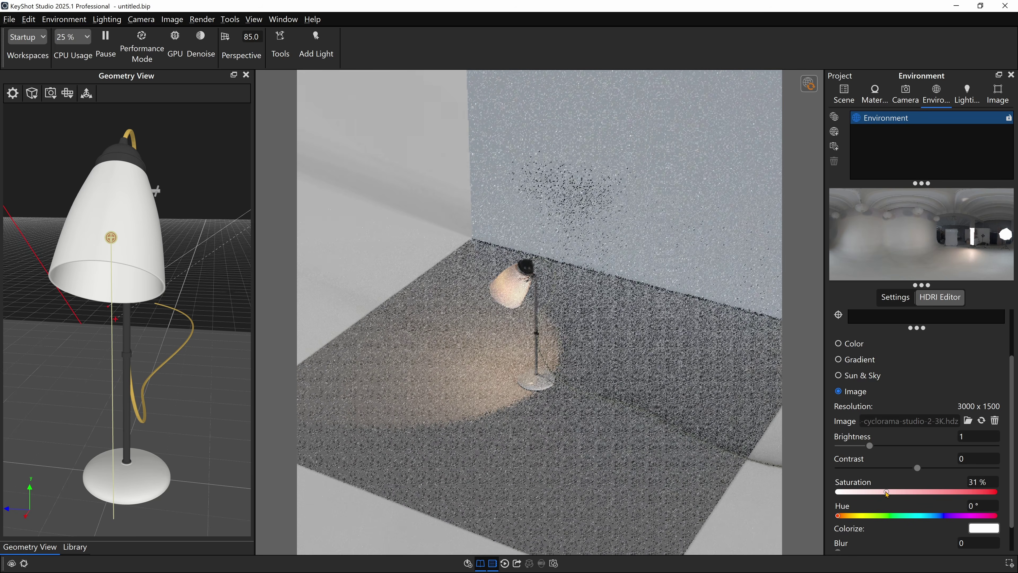
{"action": "left_click", "coordinate": [964, 484]}
{"action": "type", "text": "30"}
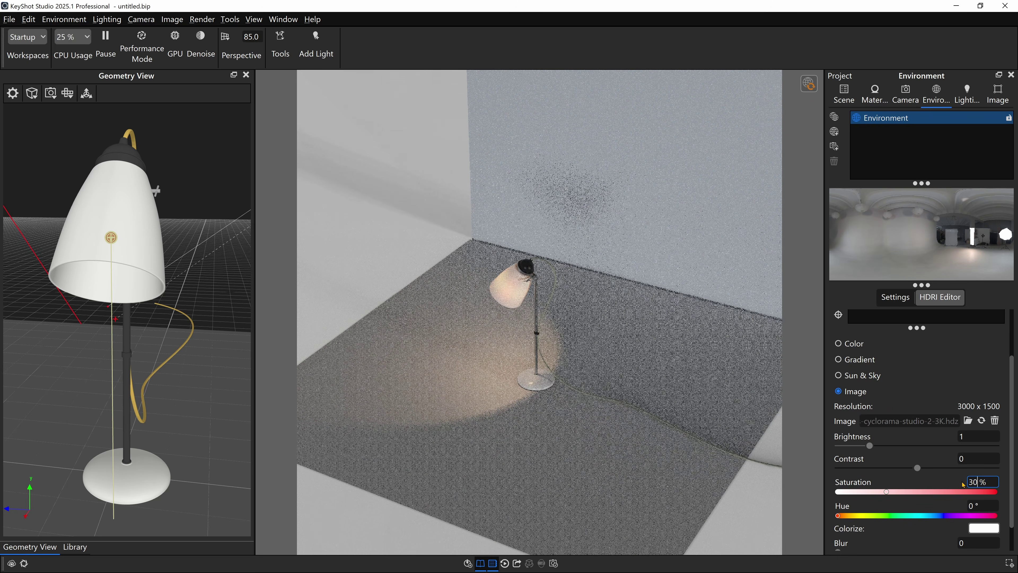
{"action": "key", "text": "Return"}
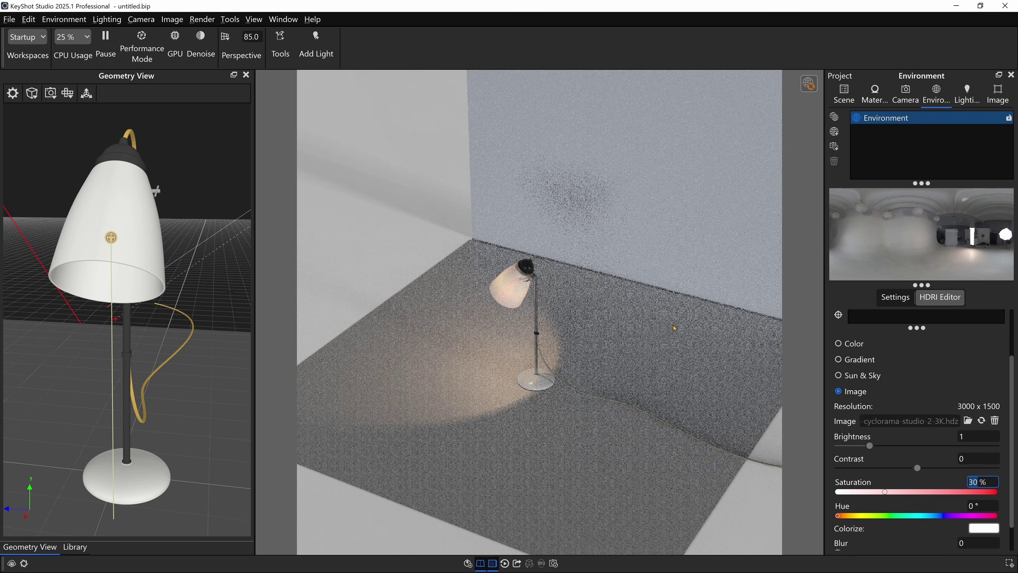
{"action": "left_click", "coordinate": [810, 84]}
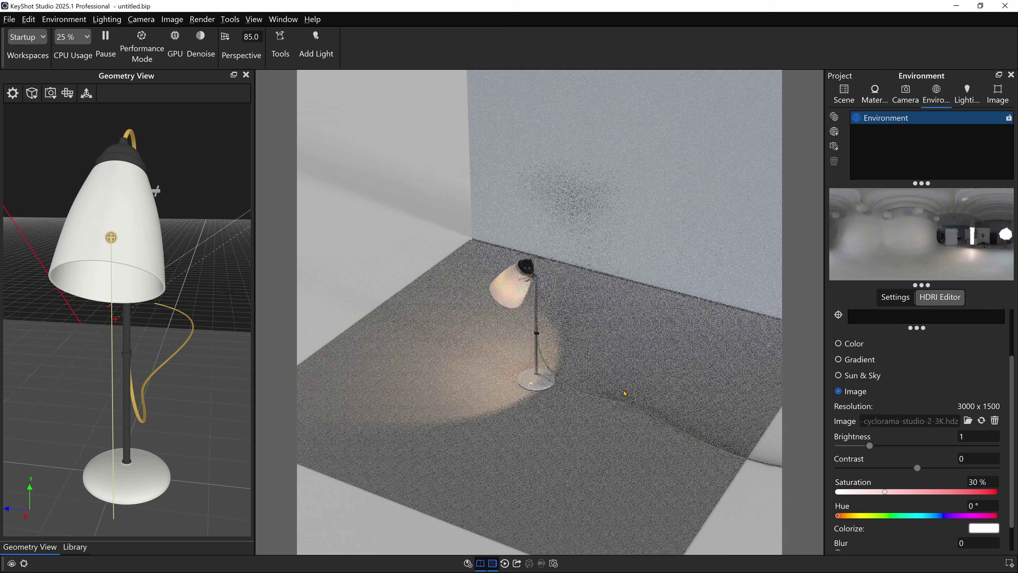
Browse the library's dust textures for a surface imperfection map suited to the lamp shade.
{"action": "left_click_drag", "start_coordinate": [626, 393], "coordinate": [705, 372]}
{"action": "scroll", "coordinate": [523, 225], "scroll_direction": "up", "scroll_amount": 5}
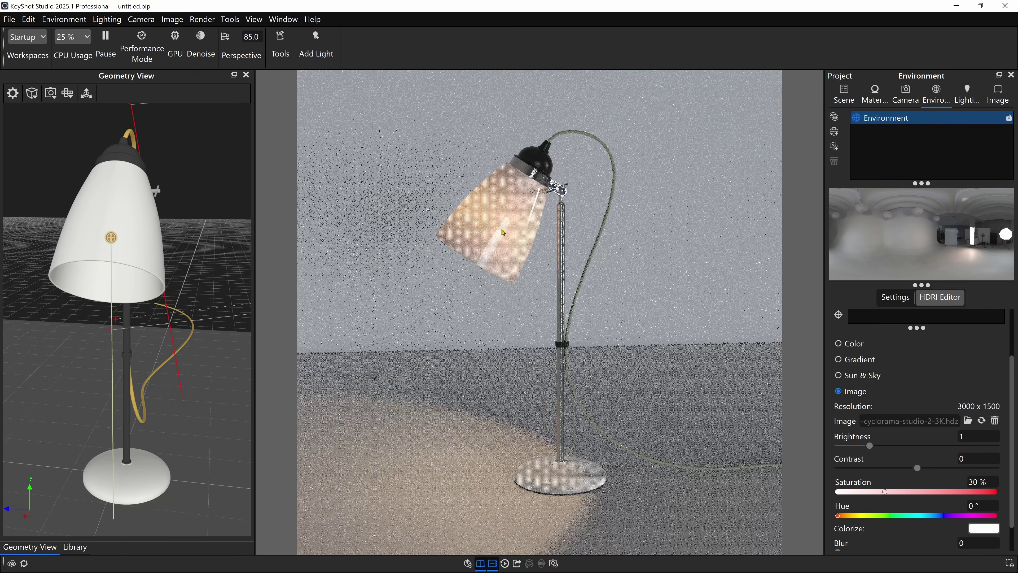
{"action": "left_click_drag", "start_coordinate": [503, 230], "coordinate": [517, 225]}
{"action": "left_click", "coordinate": [75, 547]}
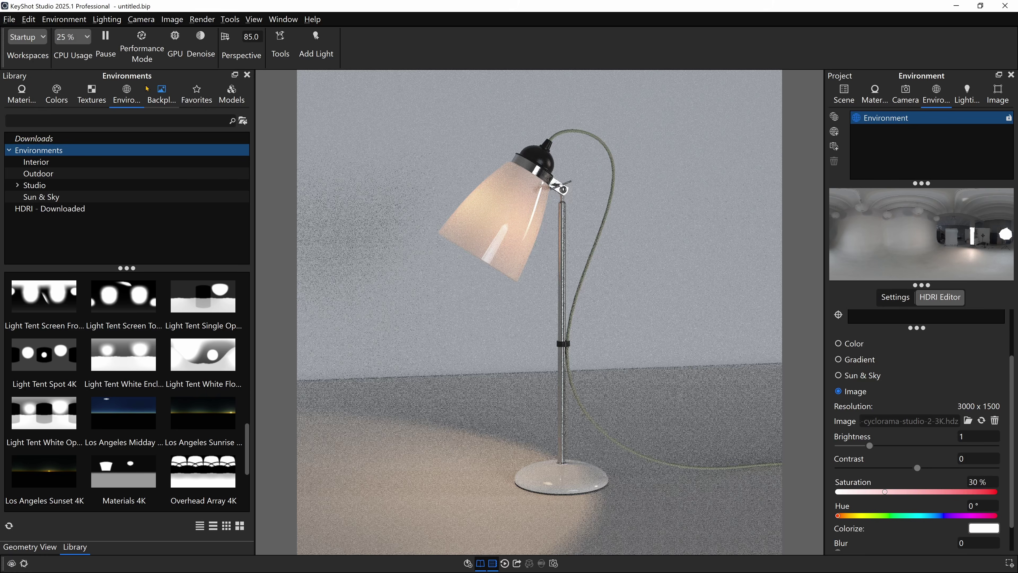
{"action": "left_click", "coordinate": [92, 91]}
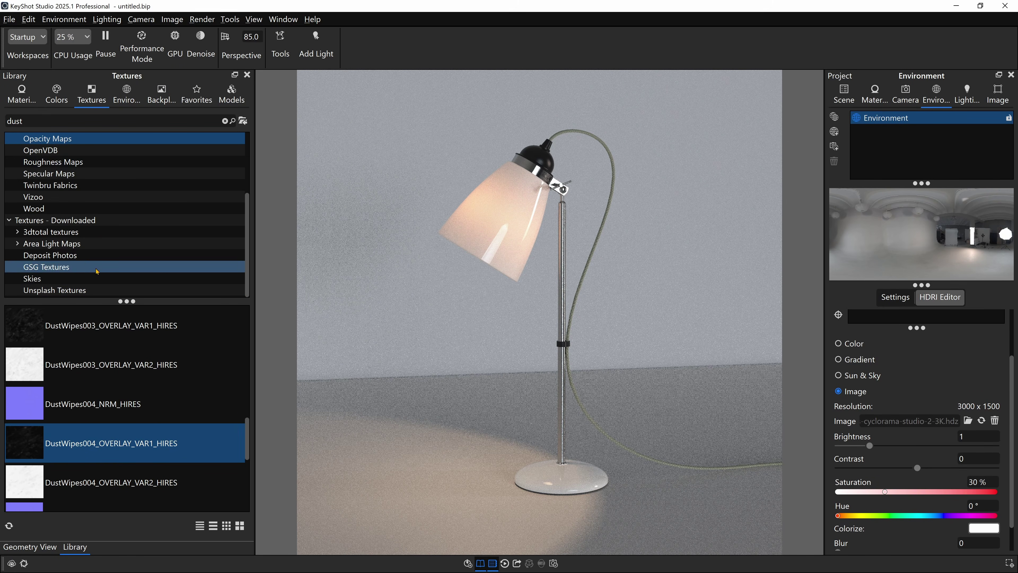
{"action": "left_click", "coordinate": [40, 122]}
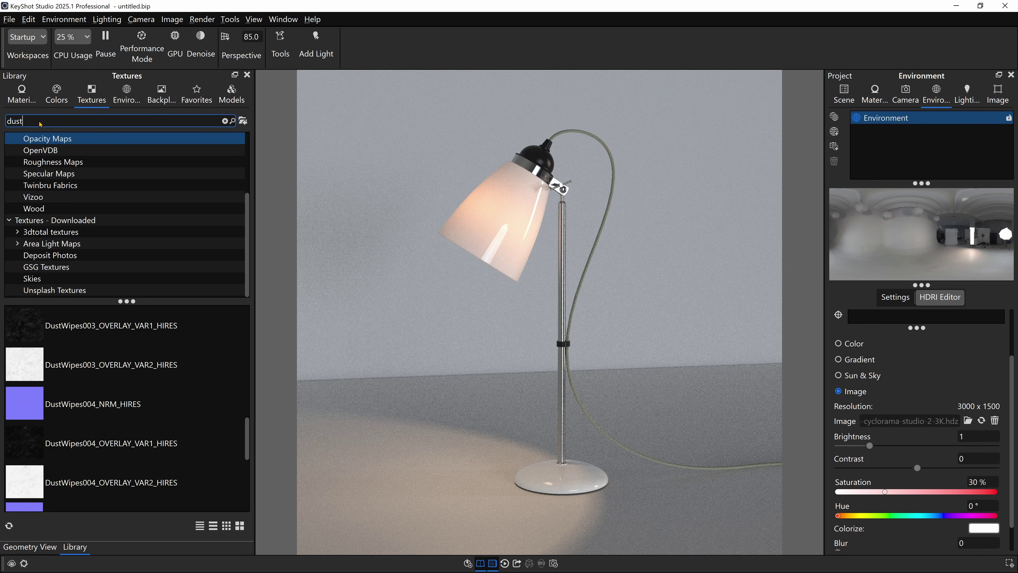
{"action": "scroll", "coordinate": [516, 270], "scroll_direction": "up", "scroll_amount": 3}
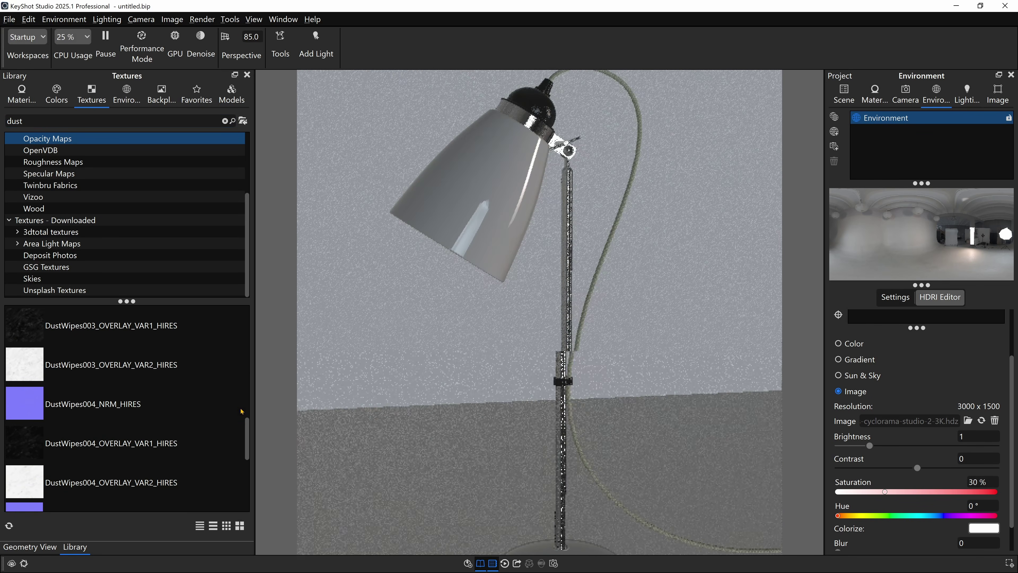
{"action": "scroll", "coordinate": [147, 402], "scroll_direction": "down", "scroll_amount": 3}
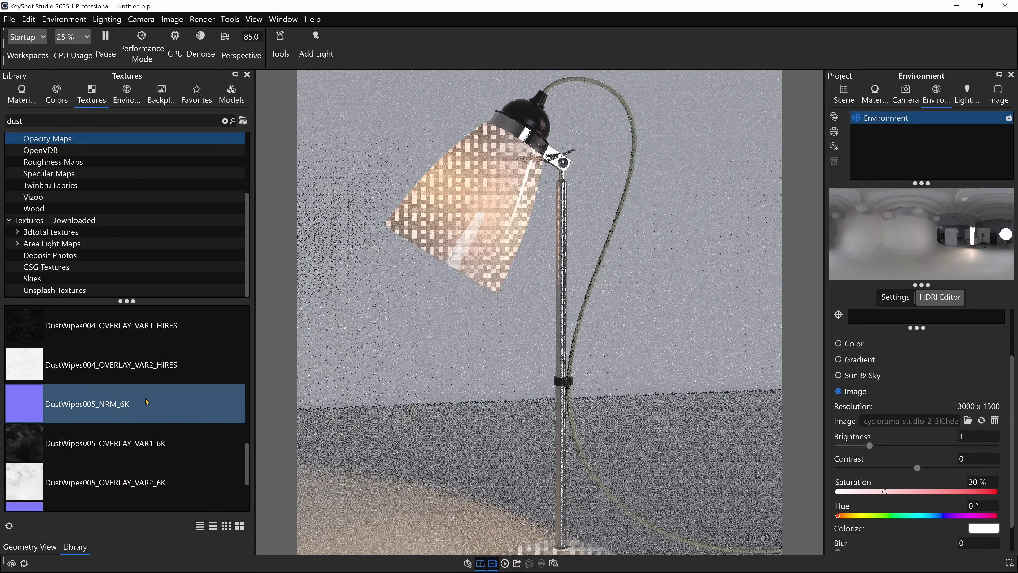
{"action": "scroll", "coordinate": [125, 428], "scroll_direction": "up", "scroll_amount": 3}
{"action": "scroll", "coordinate": [136, 433], "scroll_direction": "up", "scroll_amount": 5}
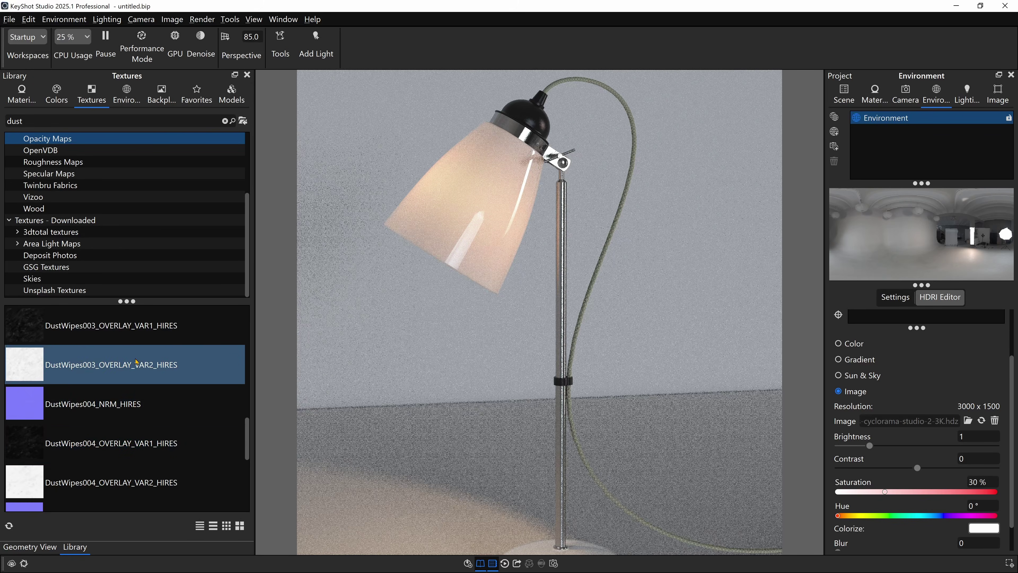
{"action": "scroll", "coordinate": [122, 443], "scroll_direction": "down", "scroll_amount": 3}
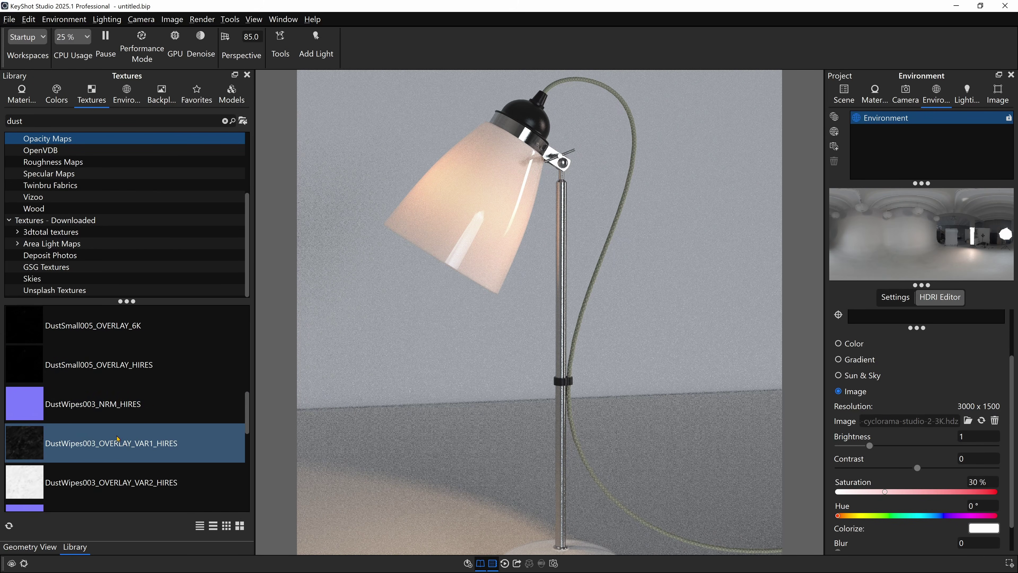
{"action": "scroll", "coordinate": [116, 425], "scroll_direction": "up", "scroll_amount": 3}
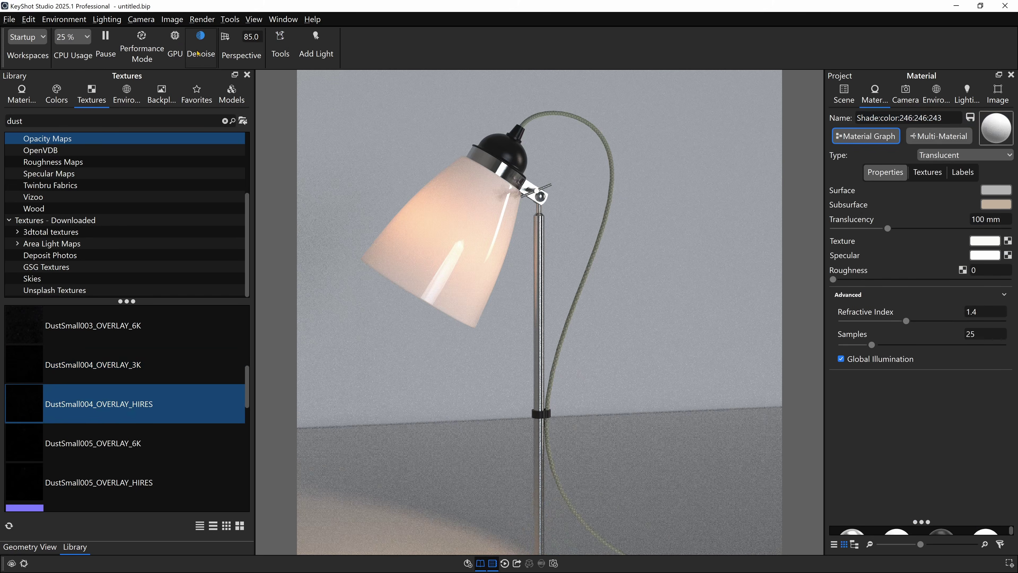
Switch rendering to GPU mode and open the lamp shade's material graph.
{"action": "left_click", "coordinate": [175, 42]}
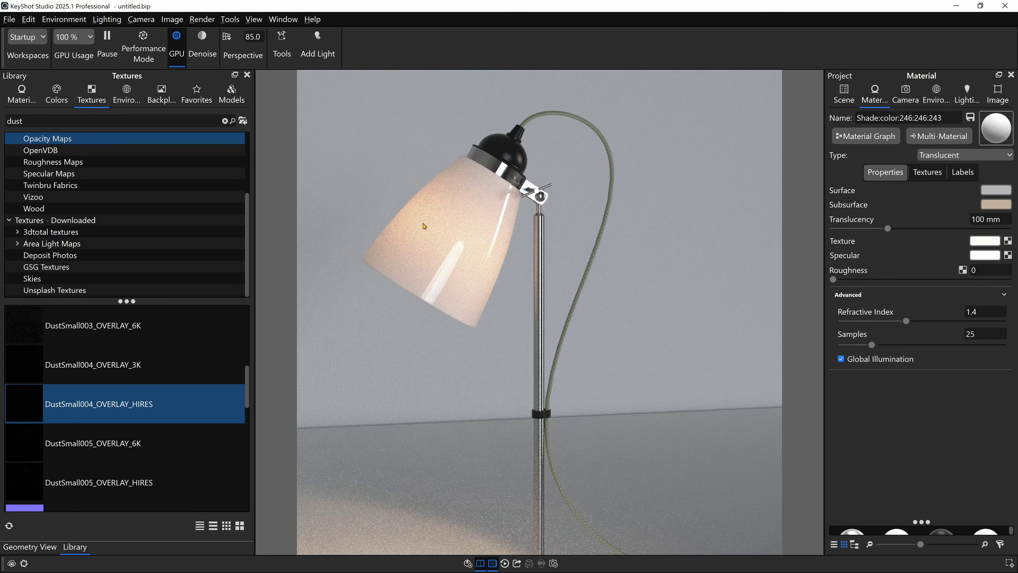
{"action": "left_click", "coordinate": [866, 136]}
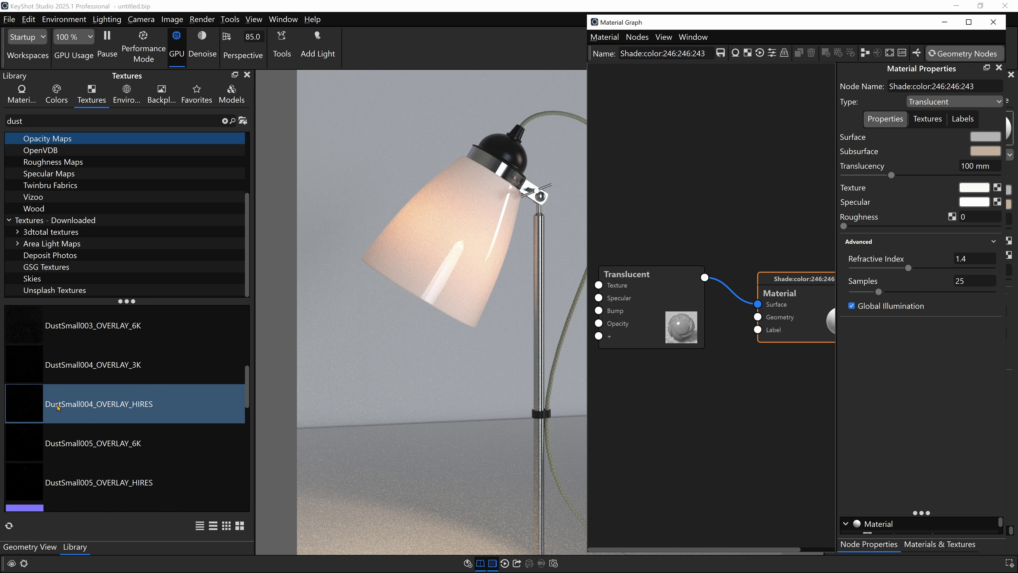
Add the DustSmall004_OVERLAY_HIRES texture map to the shade's graph and preview it up close on the shade.
{"action": "left_click_drag", "start_coordinate": [97, 408], "coordinate": [705, 200]}
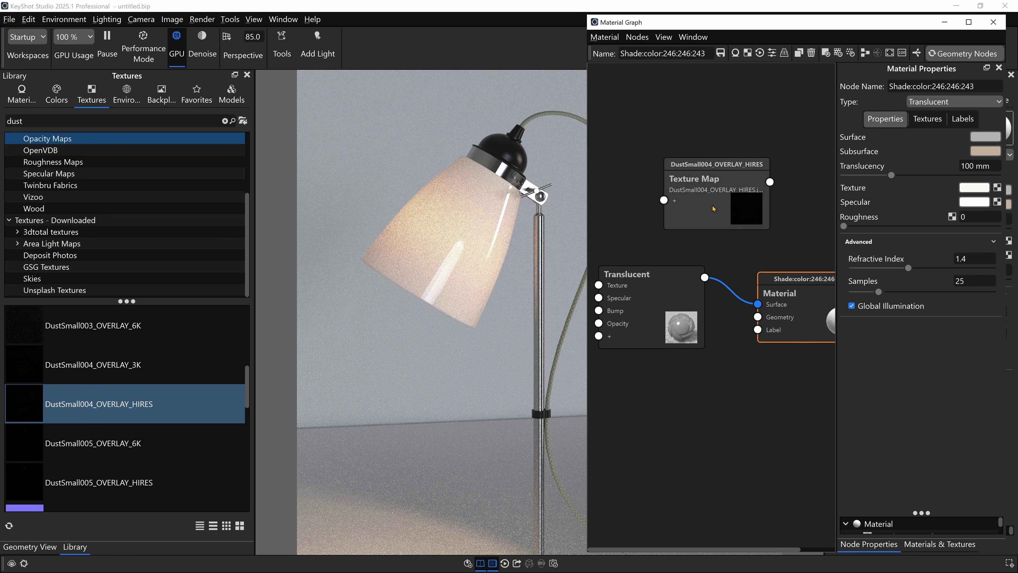
{"action": "left_click", "coordinate": [714, 209]}
{"action": "key", "text": "c"}
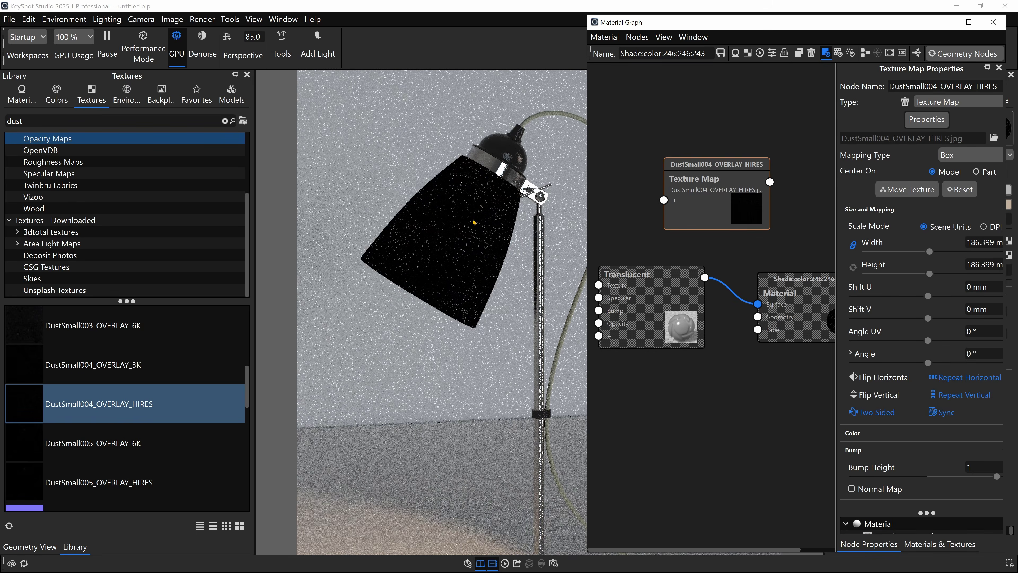
{"action": "scroll", "coordinate": [474, 223], "scroll_direction": "up", "scroll_amount": 4}
{"action": "scroll", "coordinate": [474, 222], "scroll_direction": "up", "scroll_amount": 6}
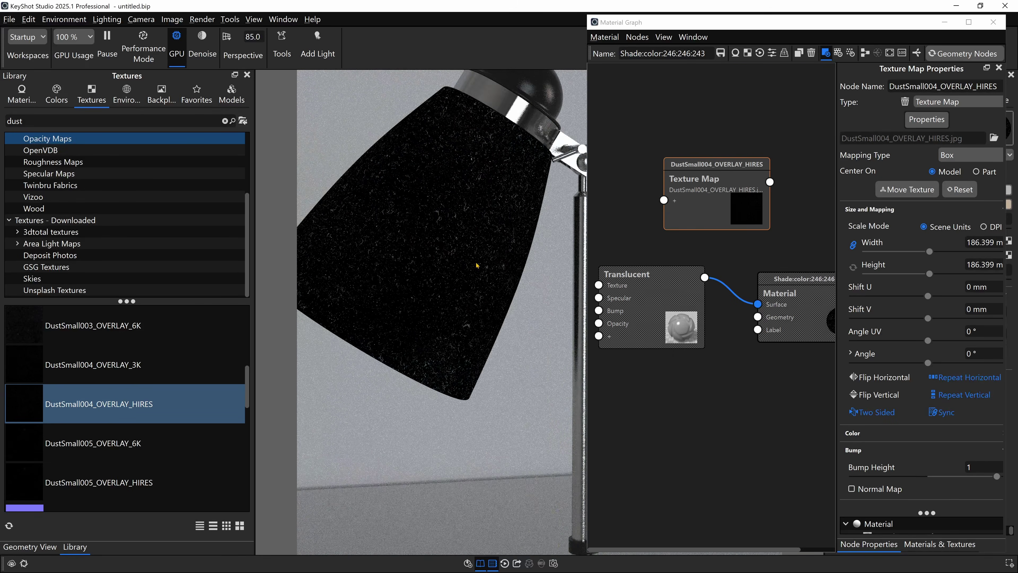
{"action": "scroll", "coordinate": [475, 226], "scroll_direction": "up", "scroll_amount": 4}
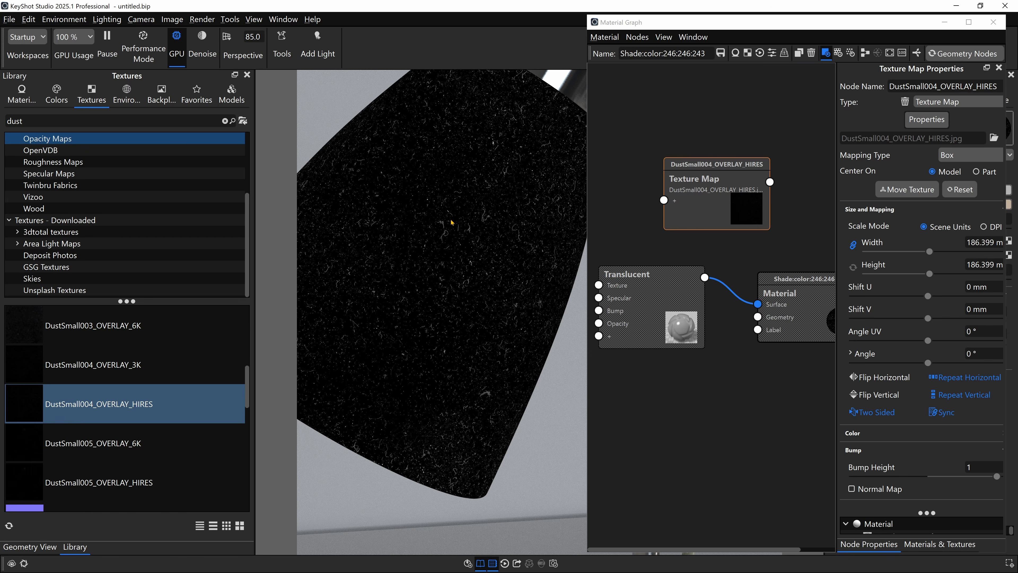
Add the DustWipes004_OVERLAY_VAR1_HIRES texture map to the shade's graph and preview it on the shade.
{"action": "scroll", "coordinate": [153, 421], "scroll_direction": "down", "scroll_amount": 5}
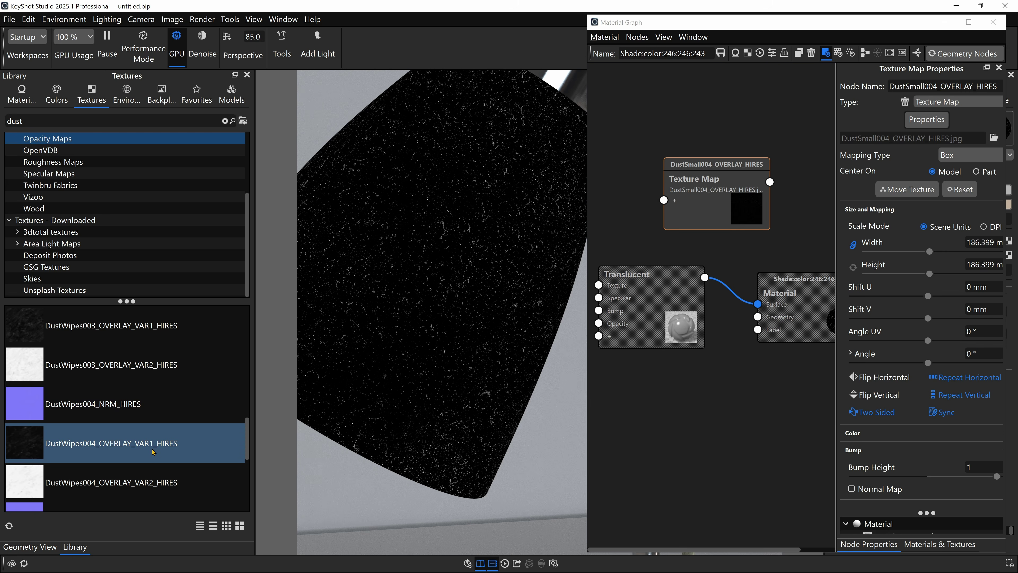
{"action": "left_click_drag", "start_coordinate": [124, 442], "coordinate": [615, 388]}
{"action": "left_click", "coordinate": [645, 408]}
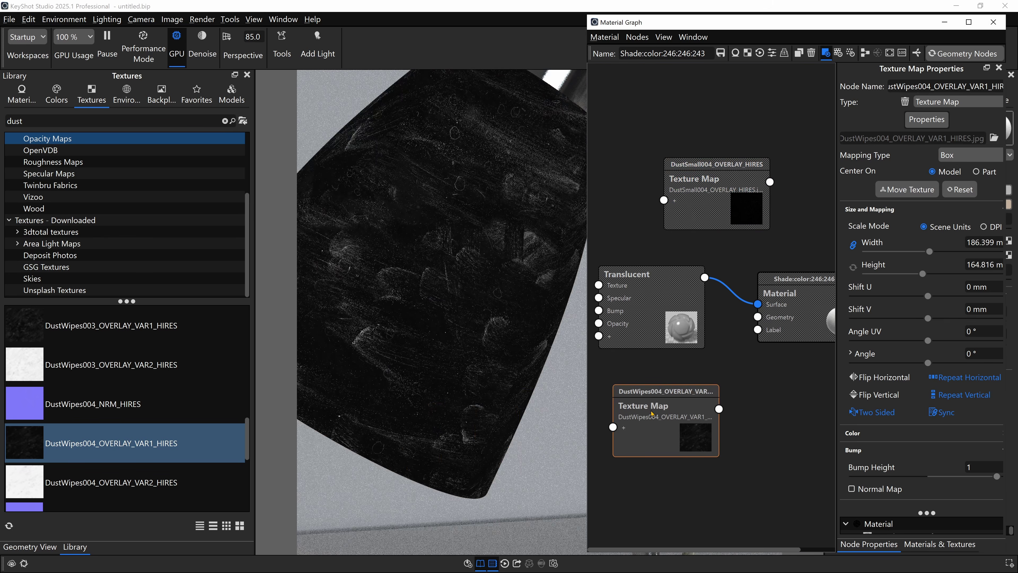
{"action": "scroll", "coordinate": [424, 295], "scroll_direction": "down", "scroll_amount": 3}
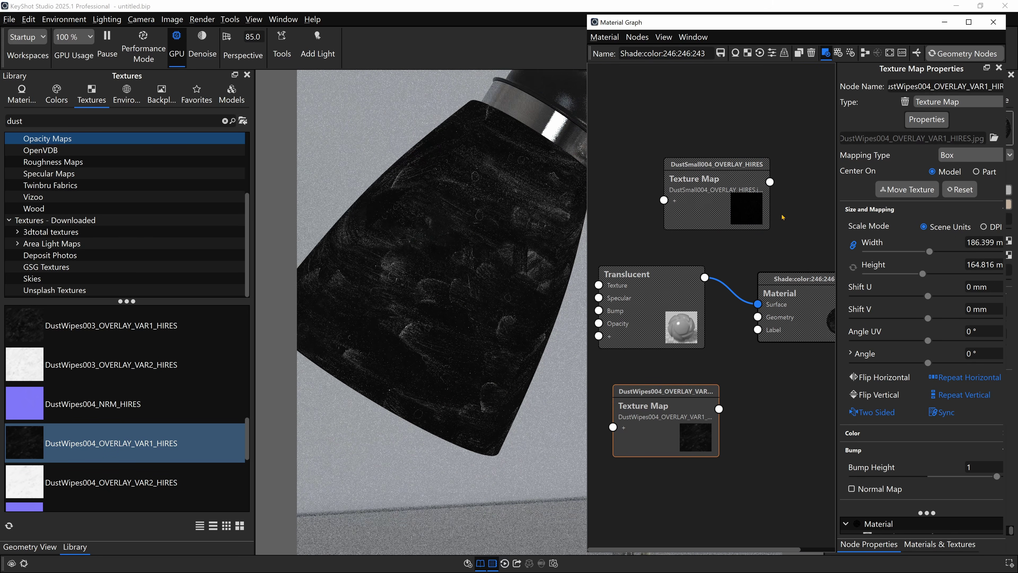
Delete the DustSmall004_OVERLAY_HIRES texture map from the shade's material graph.
{"action": "right_click", "coordinate": [726, 189]}
{"action": "left_click", "coordinate": [749, 215]}
Switch the DustWipes004 texture to Cylinder mapping centered on the part and orient it to the shade at a 90° angle.
{"action": "left_click", "coordinate": [649, 404]}
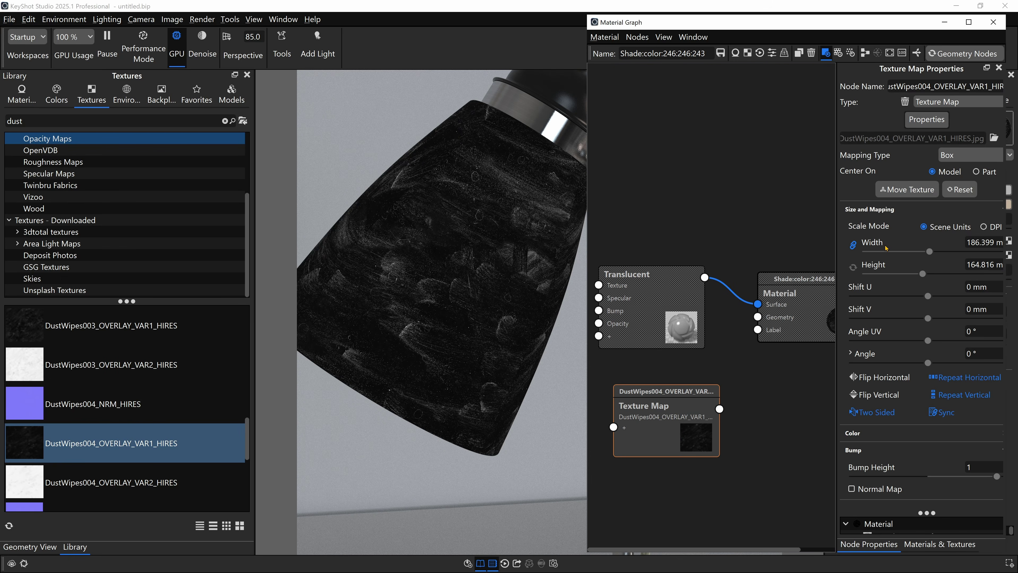
{"action": "left_click", "coordinate": [970, 155]}
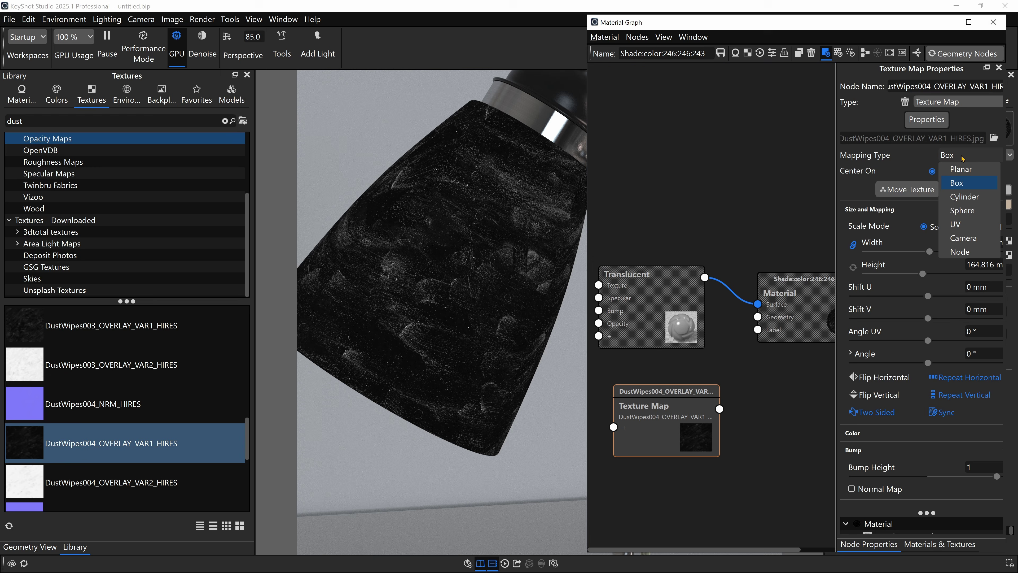
{"action": "left_click", "coordinate": [969, 197]}
{"action": "left_click", "coordinate": [905, 189]}
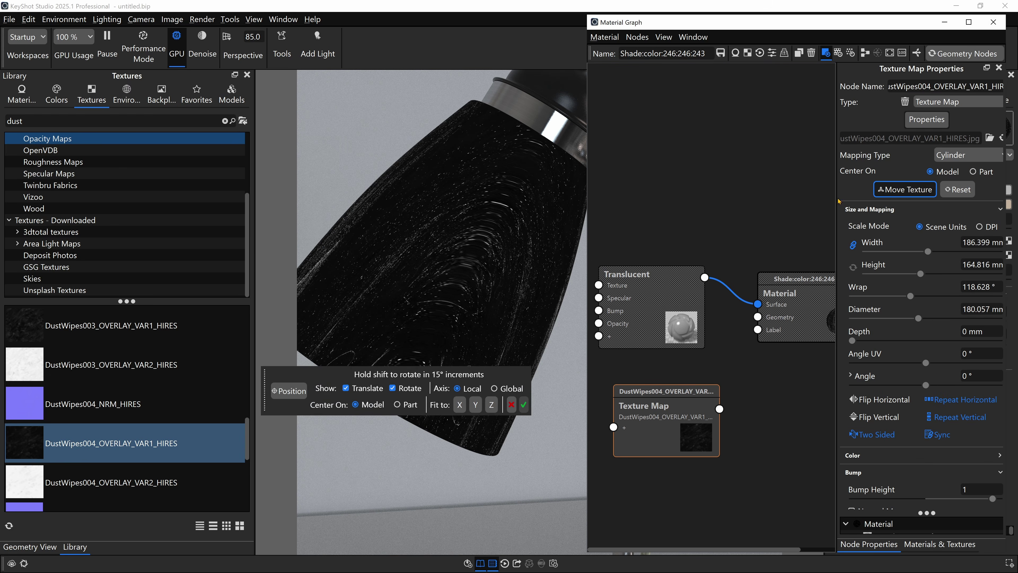
{"action": "left_click", "coordinate": [407, 405]}
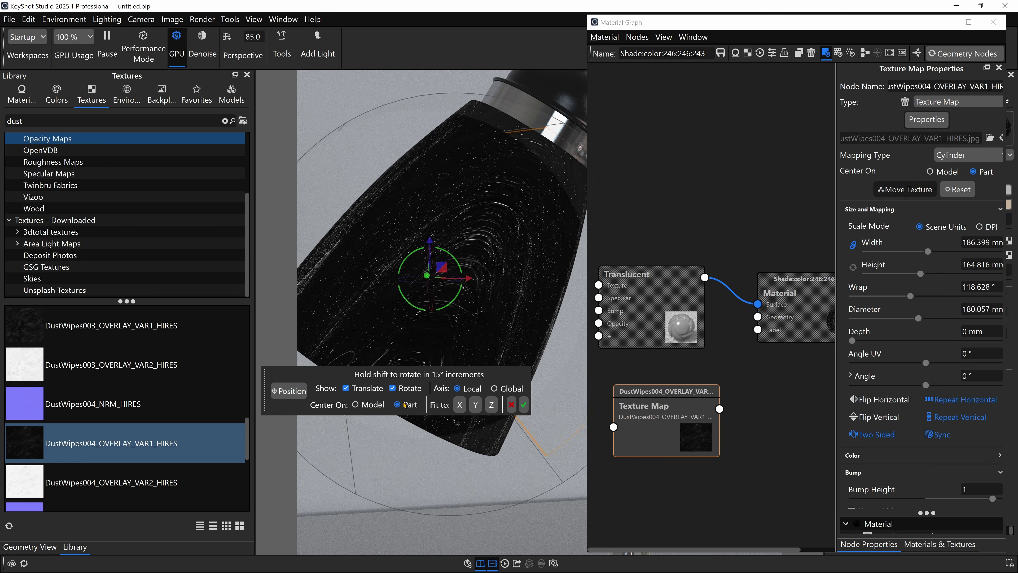
{"action": "left_click", "coordinate": [459, 404]}
{"action": "left_click", "coordinate": [474, 404]}
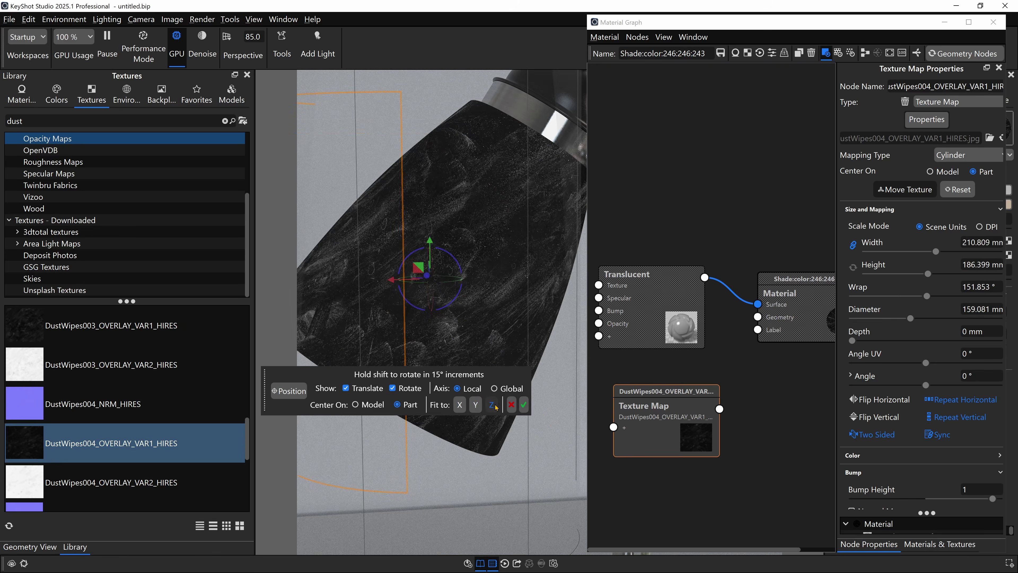
{"action": "left_click_drag", "start_coordinate": [450, 259], "coordinate": [462, 272]}
{"action": "left_click", "coordinate": [524, 404]}
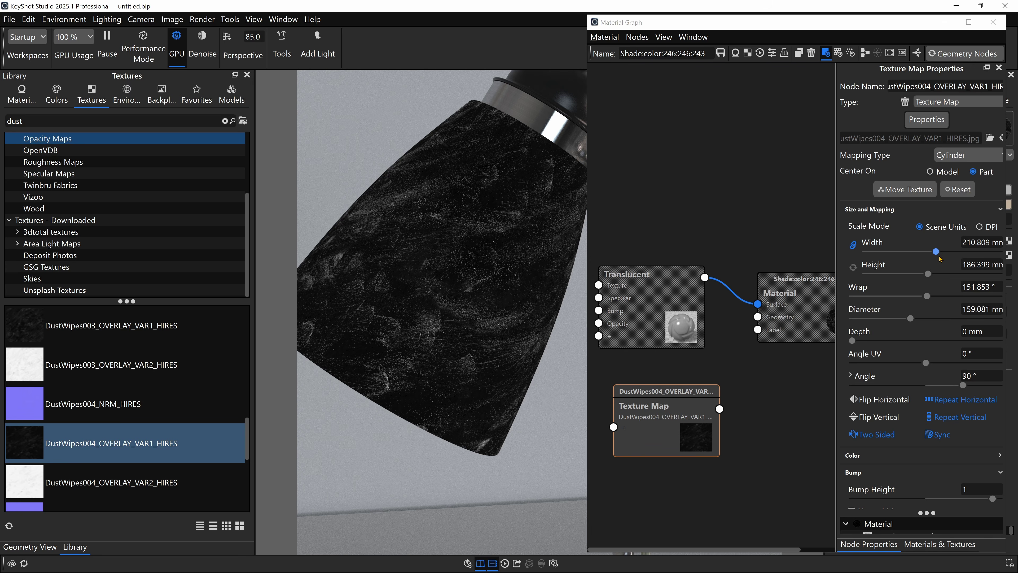
Turn texture repeat off, enlarge the DustWipes004 texture's width to 227.6 mm and turn repeat back on.
{"action": "left_click", "coordinate": [958, 398]}
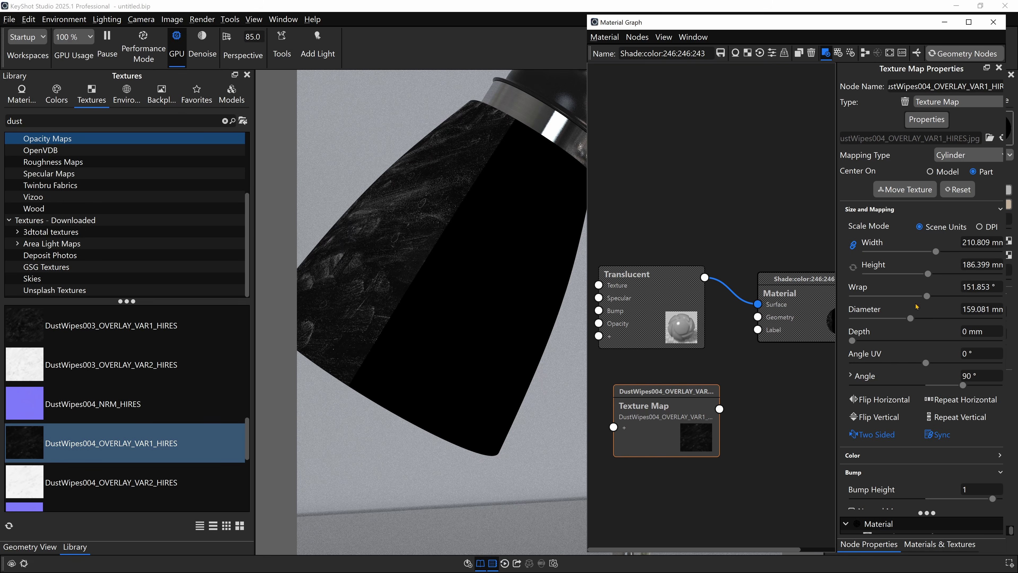
{"action": "left_click_drag", "start_coordinate": [936, 253], "coordinate": [942, 252]}
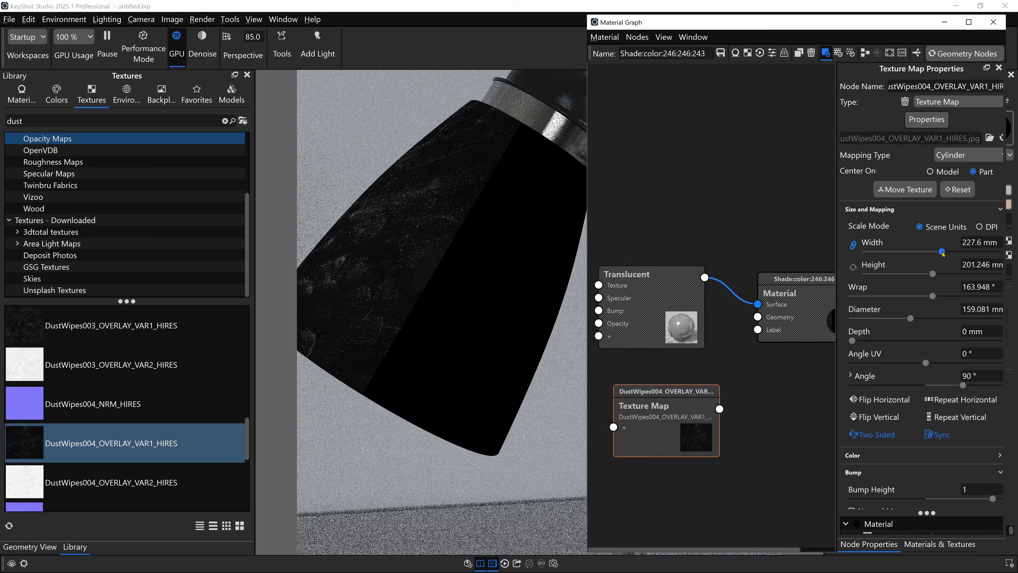
{"action": "left_click", "coordinate": [960, 399]}
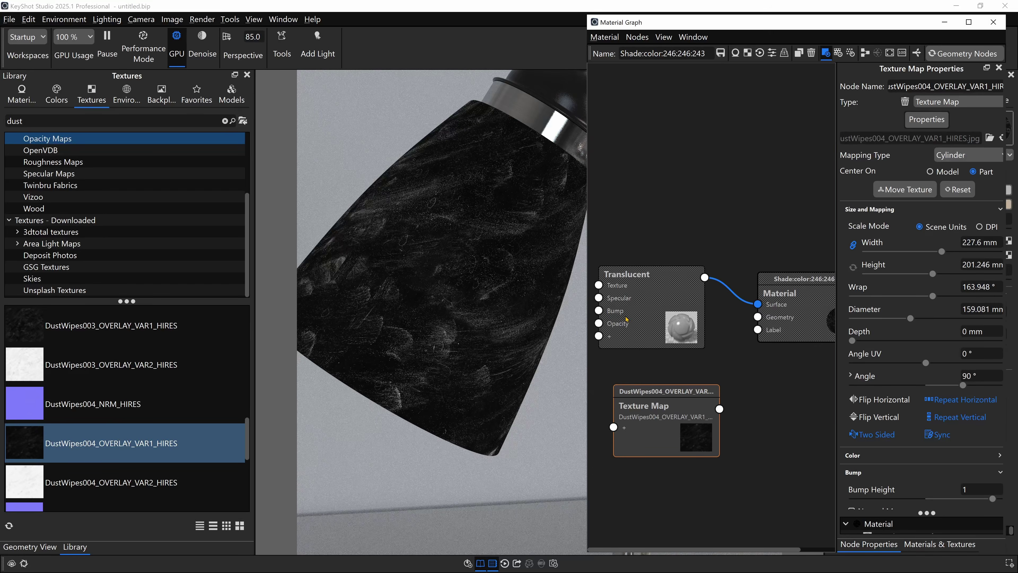
Add a Diffuse material node to the shade's graph and connect it to the main material as a label.
{"action": "left_click_drag", "start_coordinate": [679, 404], "coordinate": [656, 401]}
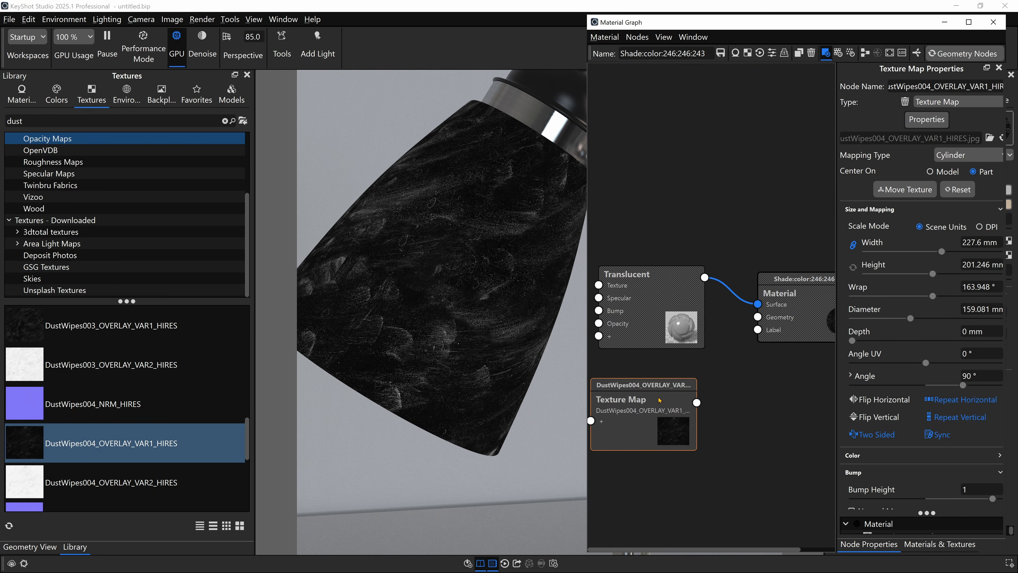
{"action": "right_click", "coordinate": [728, 357]}
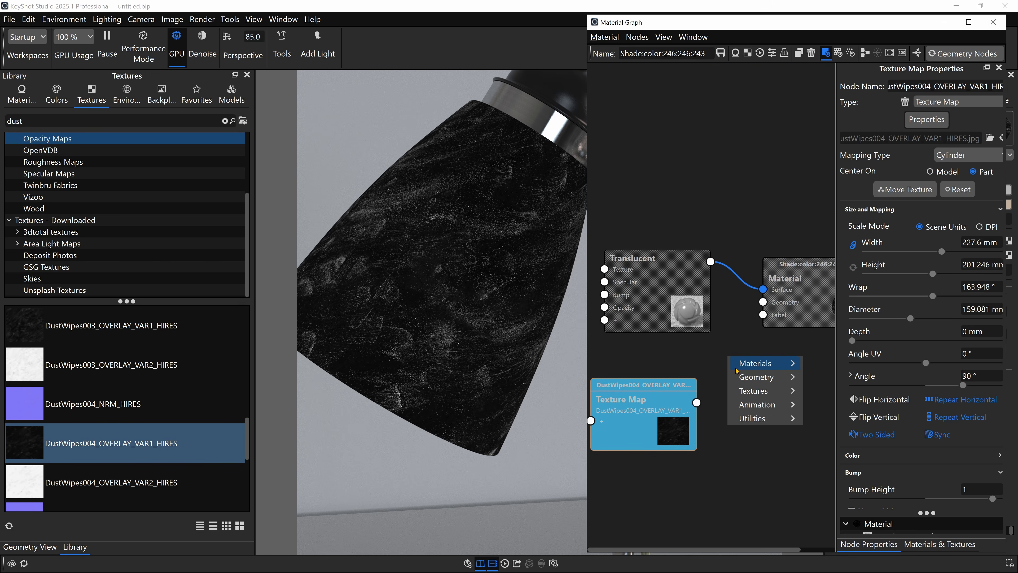
{"action": "mouse_move", "coordinate": [738, 367]}
{"action": "left_click", "coordinate": [827, 47]}
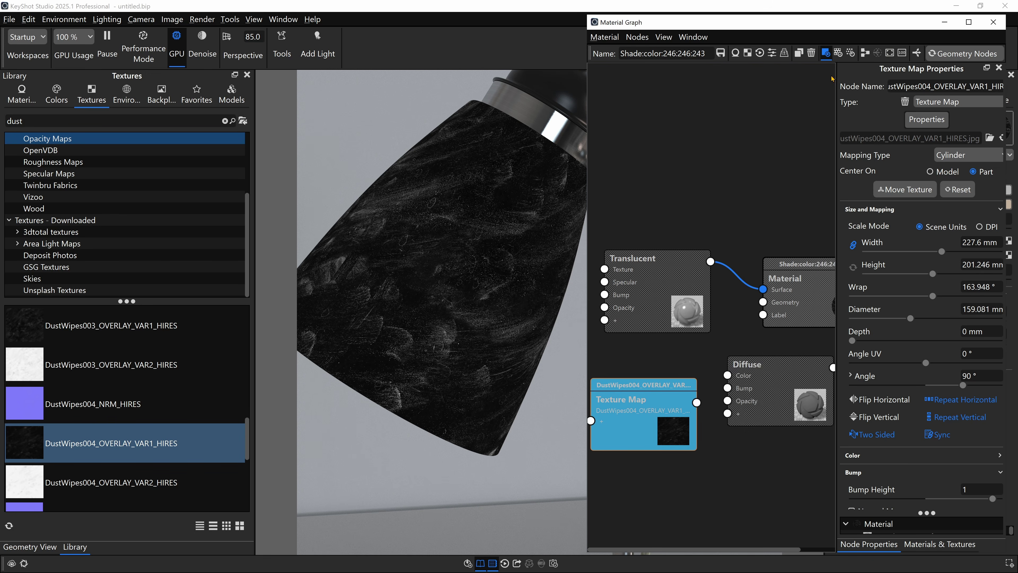
{"action": "left_click_drag", "start_coordinate": [813, 360], "coordinate": [800, 290]}
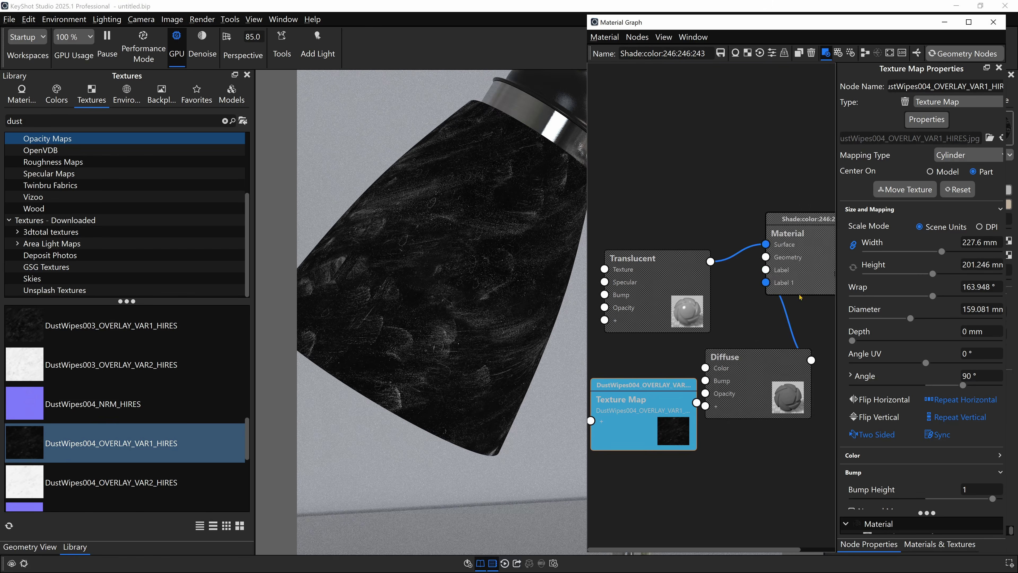
End the texture preview and connect the DustWipes004 map to the Diffuse label's Opacity.
{"action": "key", "text": "c"}
{"action": "left_click_drag", "start_coordinate": [748, 394], "coordinate": [758, 394]}
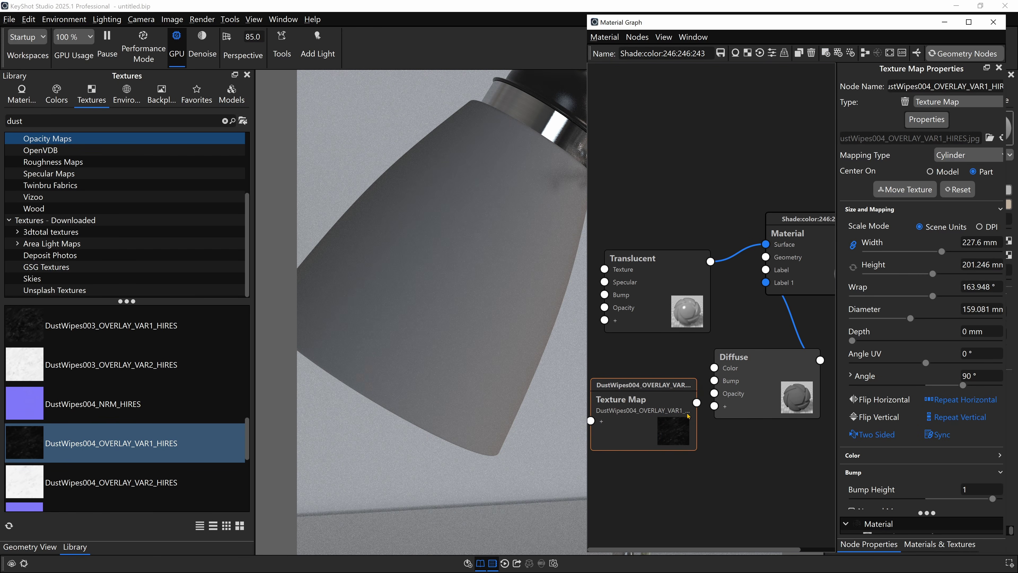
{"action": "left_click_drag", "start_coordinate": [658, 409], "coordinate": [714, 393]}
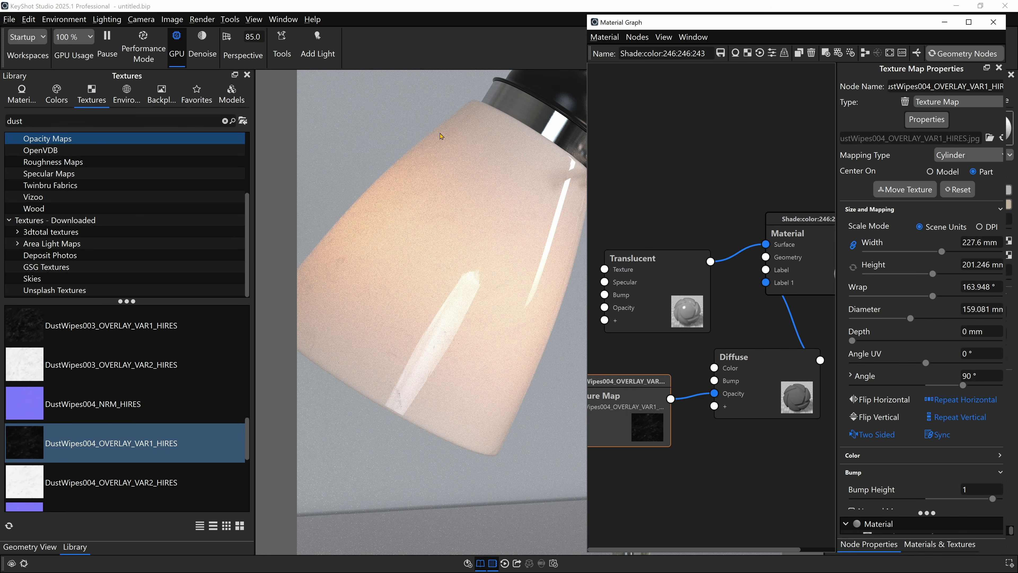
{"action": "left_click", "coordinate": [766, 373]}
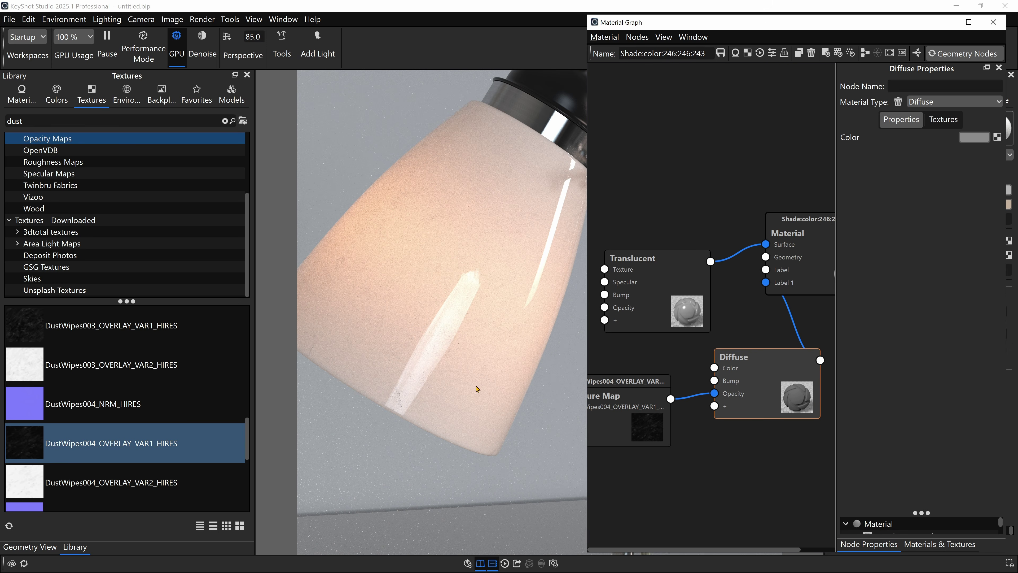
Connect the DustWipes004 map to the Translucent material's Roughness as well and rearrange the nodes.
{"action": "left_click_drag", "start_coordinate": [656, 411], "coordinate": [714, 169]}
{"action": "left_click", "coordinate": [689, 338]}
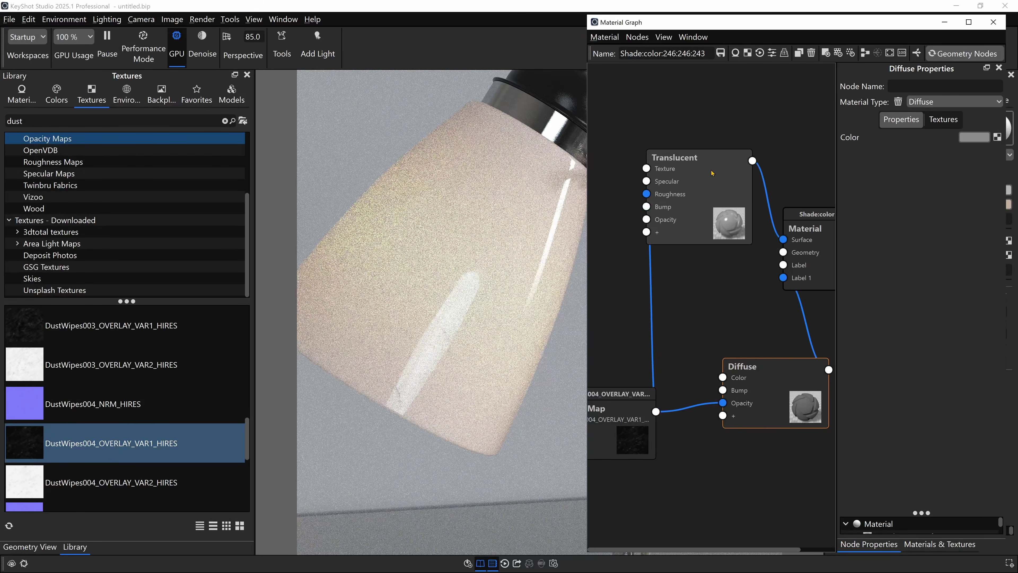
Insert a Color To Number utility between the DustWipes004 map and the Translucent material's Roughness.
{"action": "right_click", "coordinate": [652, 282]}
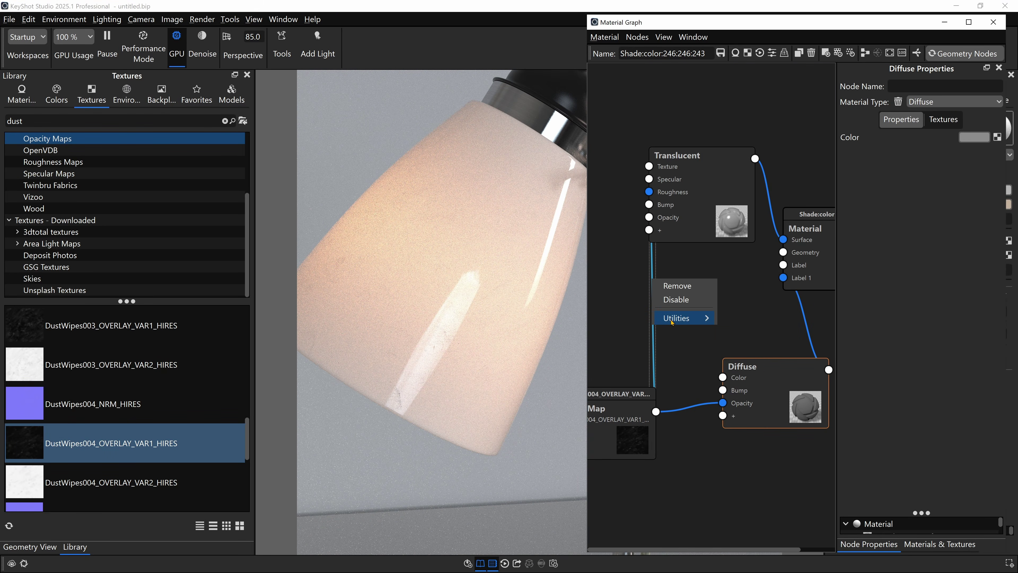
{"action": "mouse_move", "coordinate": [677, 318]}
{"action": "left_click", "coordinate": [754, 393]}
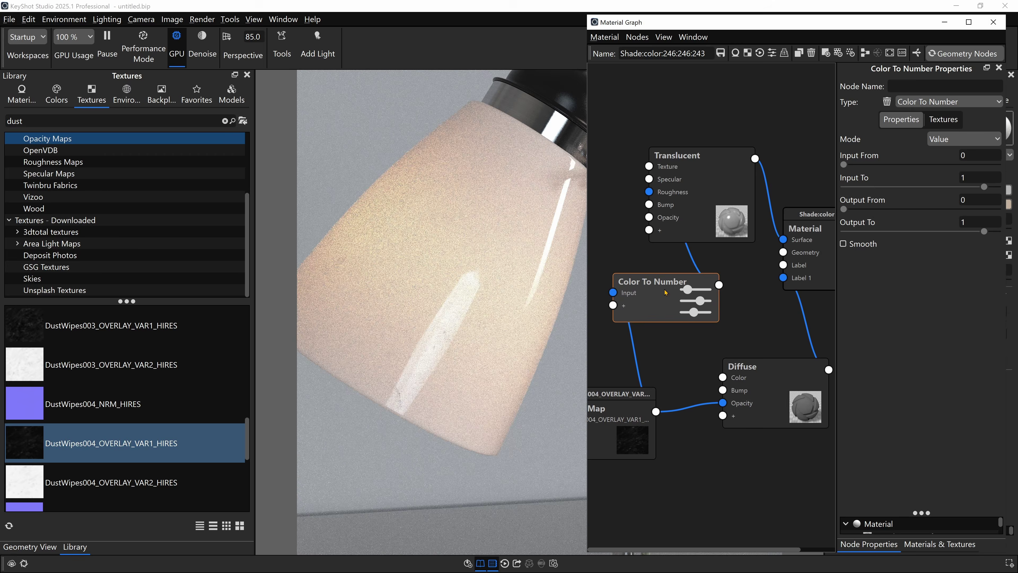
Preview the Color To Number node on the shade, set its Output From to 0.005 and end the preview.
{"action": "key", "text": "p"}
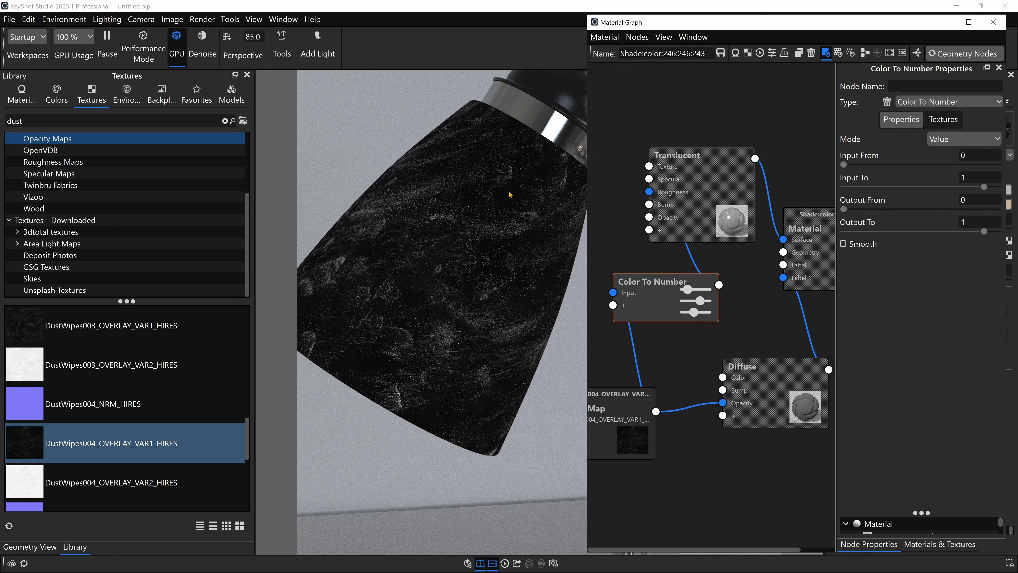
{"action": "double_click", "coordinate": [972, 200]}
{"action": "left_click", "coordinate": [845, 209]}
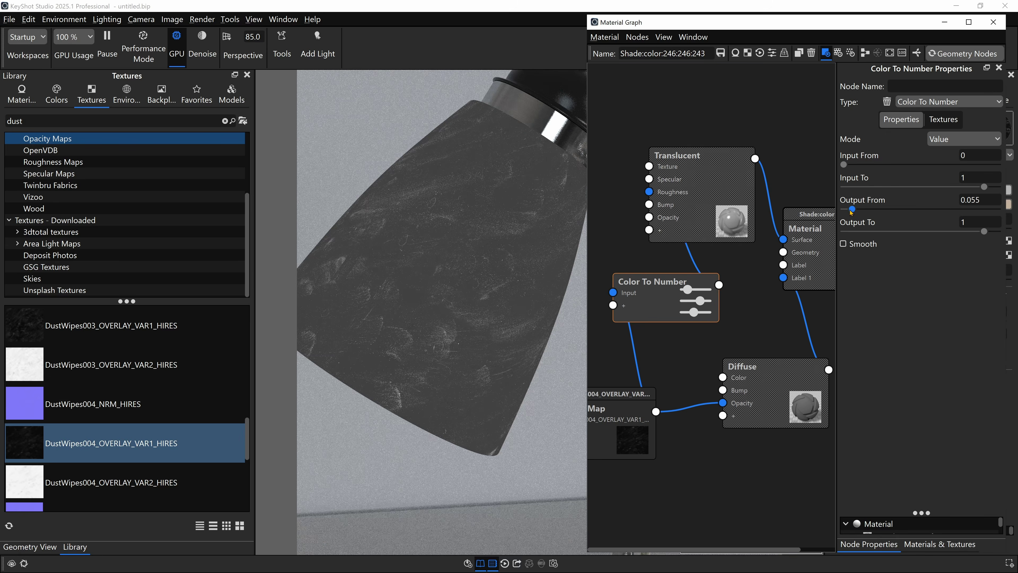
{"action": "double_click", "coordinate": [969, 203]}
{"action": "type", "text": "."}
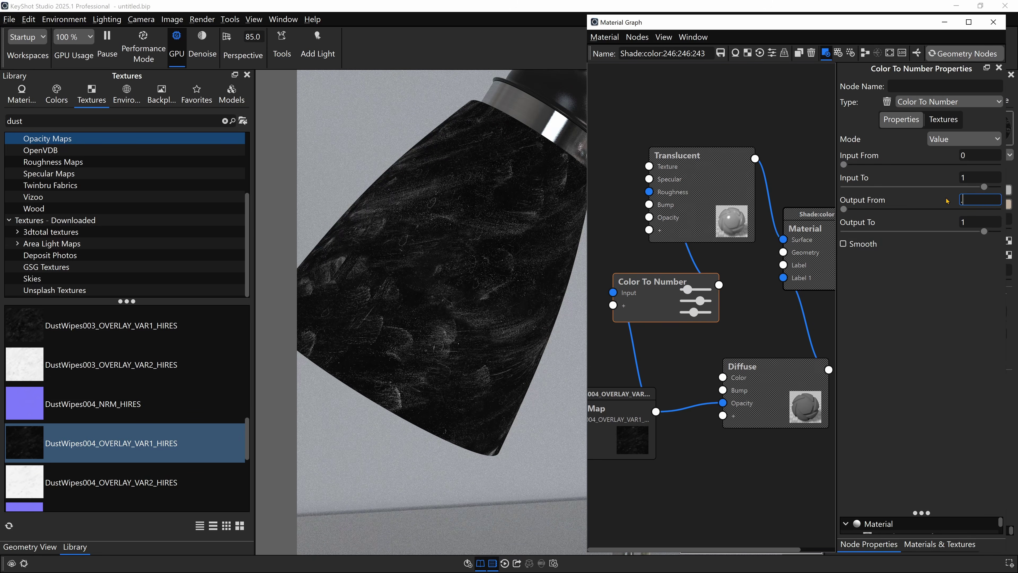
{"action": "type", "text": "005"}
{"action": "key", "text": "Return"}
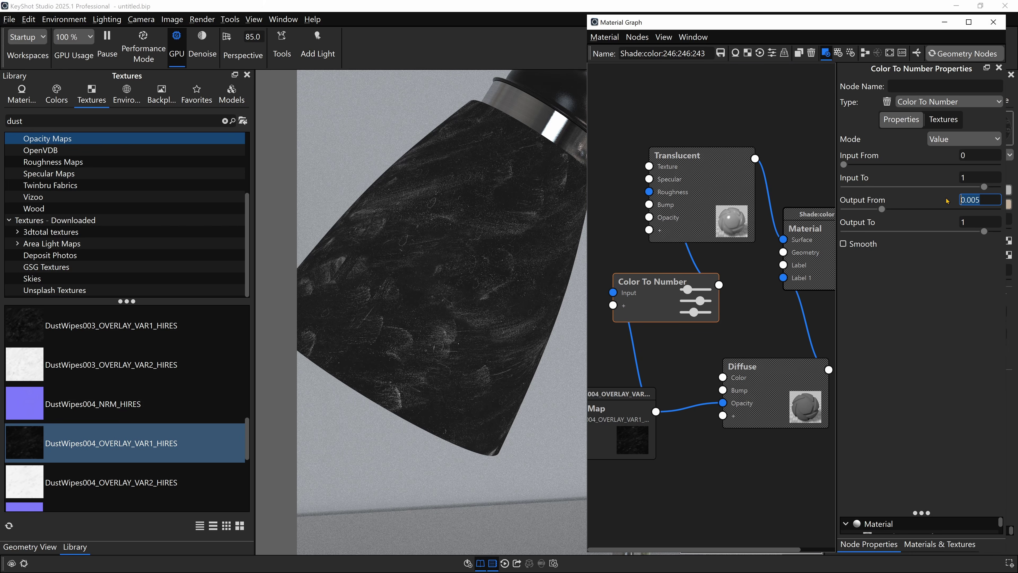
{"action": "left_click", "coordinate": [659, 289]}
{"action": "key", "text": "c"}
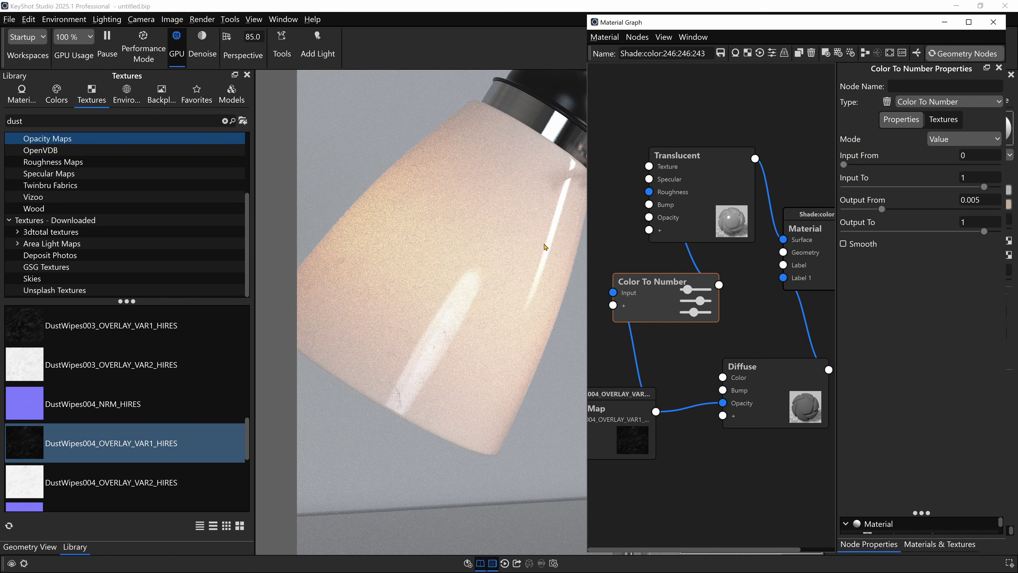
Set the Color To Number node's Output From to 0.01 and close the shade's material graph.
{"action": "left_click", "coordinate": [986, 201]}
{"action": "key", "text": "BackSpace"}
{"action": "key", "text": "BackSpace"}
{"action": "type", "text": "1"}
{"action": "key", "text": "Return"}
{"action": "left_click_drag", "start_coordinate": [1017, 200], "coordinate": [1017, 104]}
{"action": "left_click", "coordinate": [463, 100]}
{"action": "left_click", "coordinate": [463, 100]}
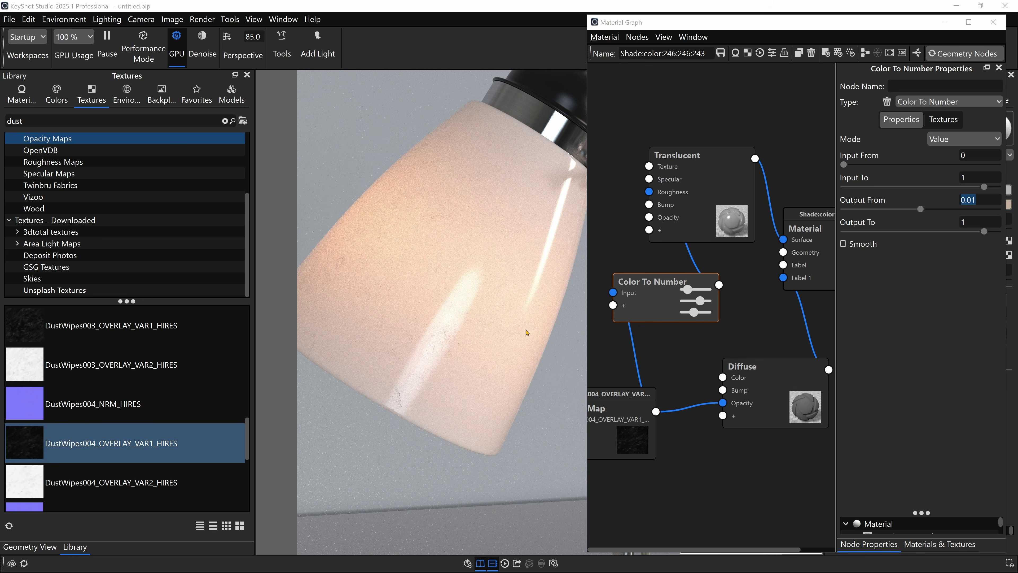
{"action": "left_click", "coordinate": [994, 23]}
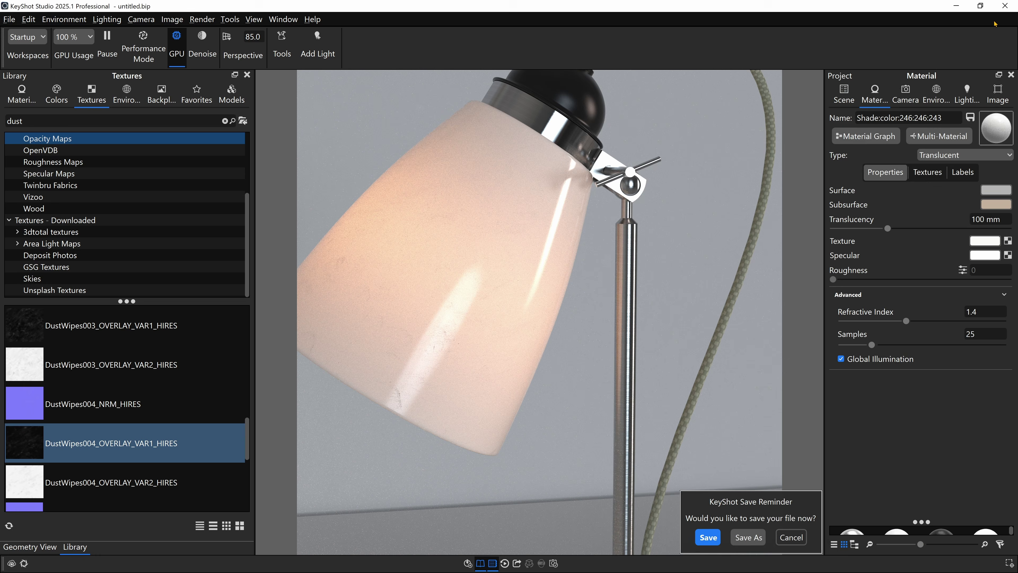
Select the black plastic shade base material, frame it closely and open its material graph.
{"action": "left_click_drag", "start_coordinate": [621, 323], "coordinate": [595, 171]}
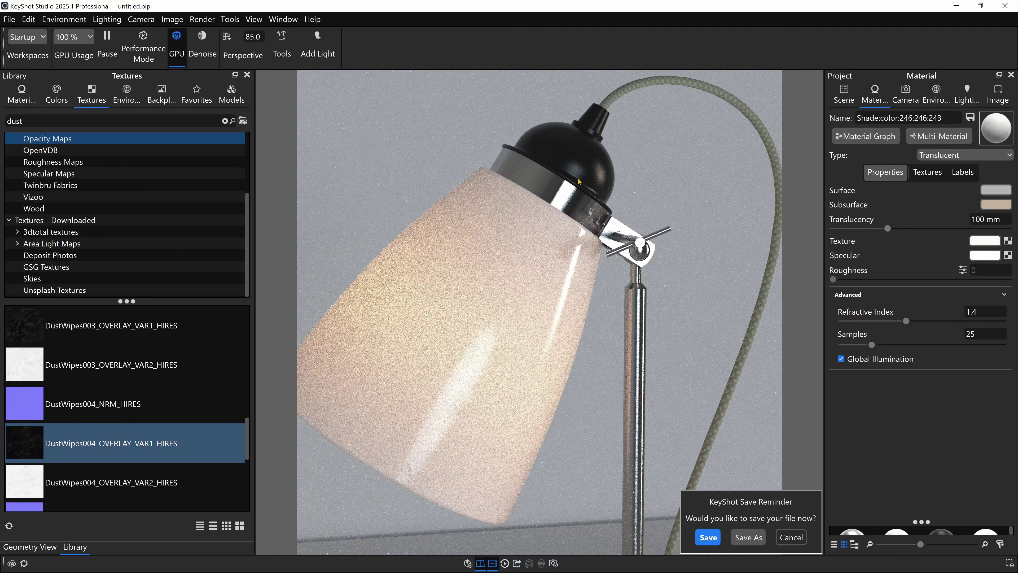
{"action": "left_click_drag", "start_coordinate": [567, 203], "coordinate": [578, 213]}
{"action": "double_click", "coordinate": [625, 188]}
{"action": "left_click_drag", "start_coordinate": [625, 188], "coordinate": [453, 200]}
{"action": "scroll", "coordinate": [453, 199], "scroll_direction": "up", "scroll_amount": 3}
{"action": "middle_click_drag", "start_coordinate": [453, 199], "coordinate": [457, 219]}
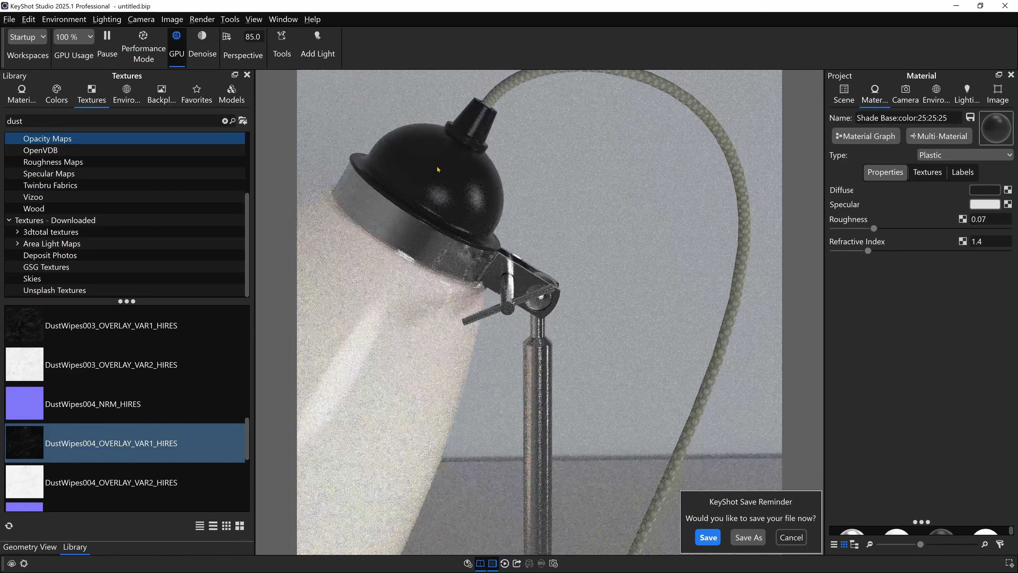
{"action": "left_click", "coordinate": [881, 139]}
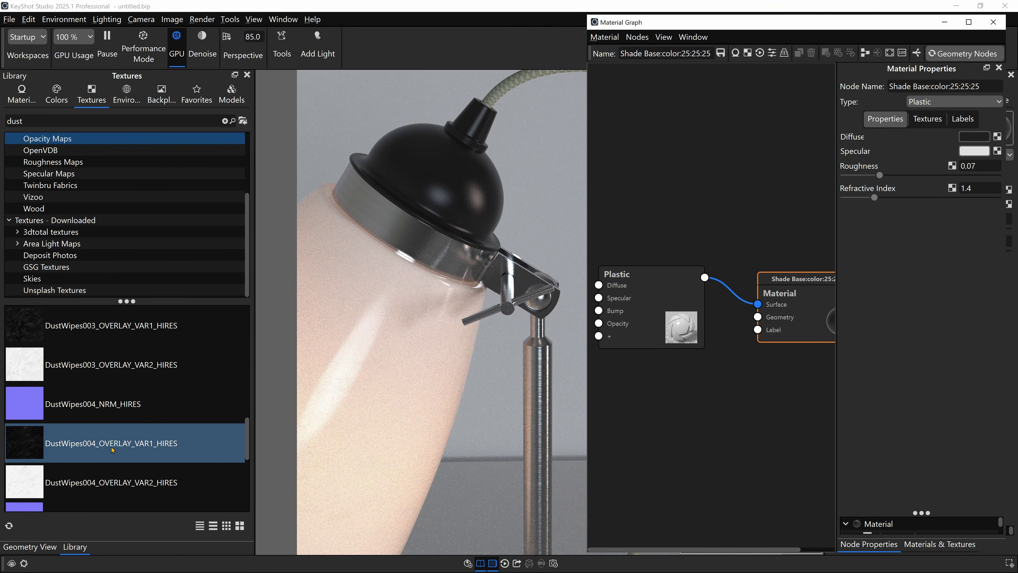
Connect the DustSmall004_OVERLAY_3K texture to the Plastic's Roughness, preview it and set its width to 155.98 mm.
{"action": "scroll", "coordinate": [99, 438], "scroll_direction": "up", "scroll_amount": 5}
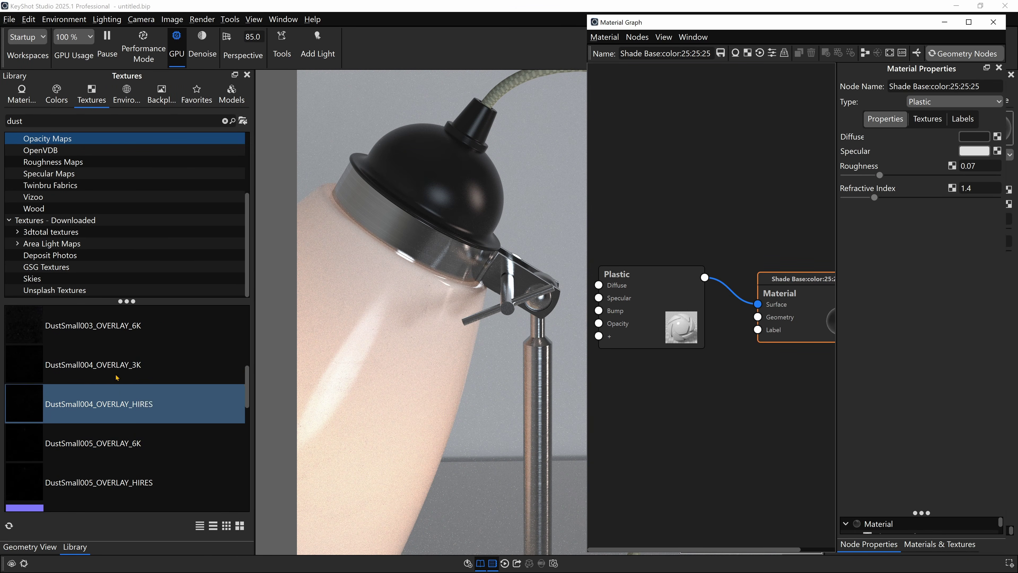
{"action": "left_click_drag", "start_coordinate": [743, 232], "coordinate": [661, 285]}
{"action": "left_click", "coordinate": [677, 321]}
{"action": "left_click_drag", "start_coordinate": [701, 184], "coordinate": [663, 184]}
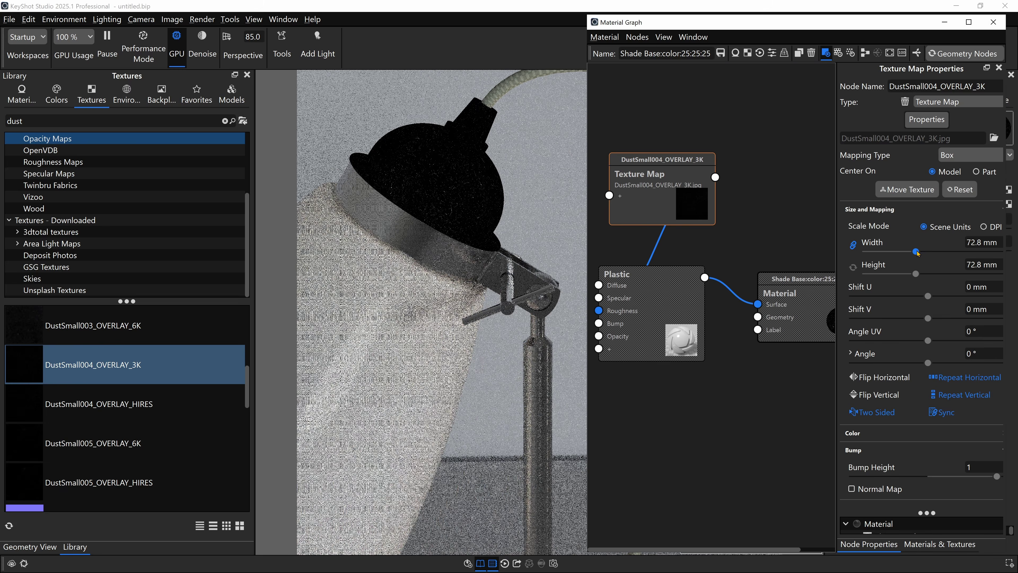
{"action": "left_click_drag", "start_coordinate": [913, 252], "coordinate": [964, 253]}
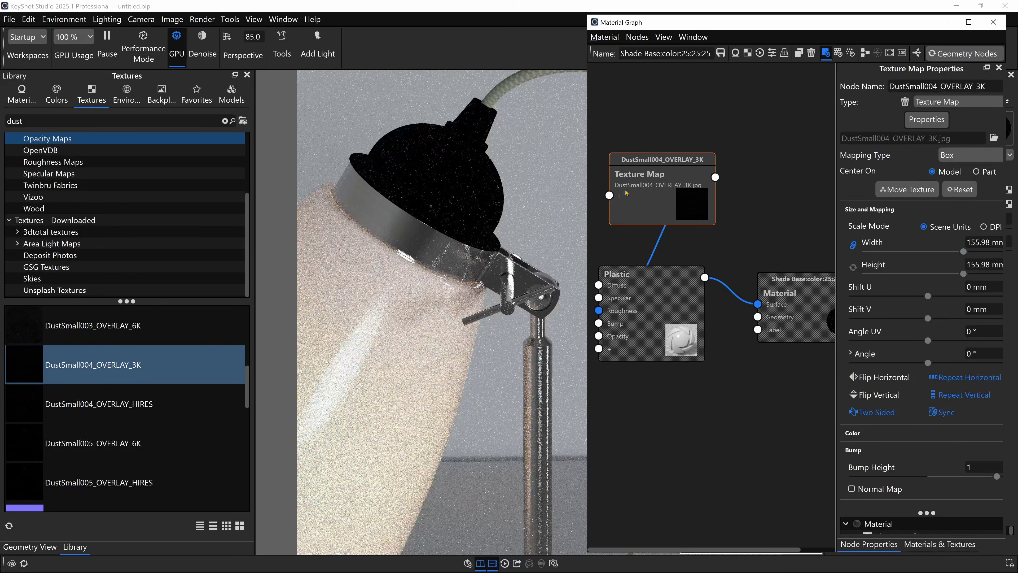
End the texture preview, then add a Diffuse material node to the shade base's graph and connect it as a label.
{"action": "right_click", "coordinate": [638, 370]}
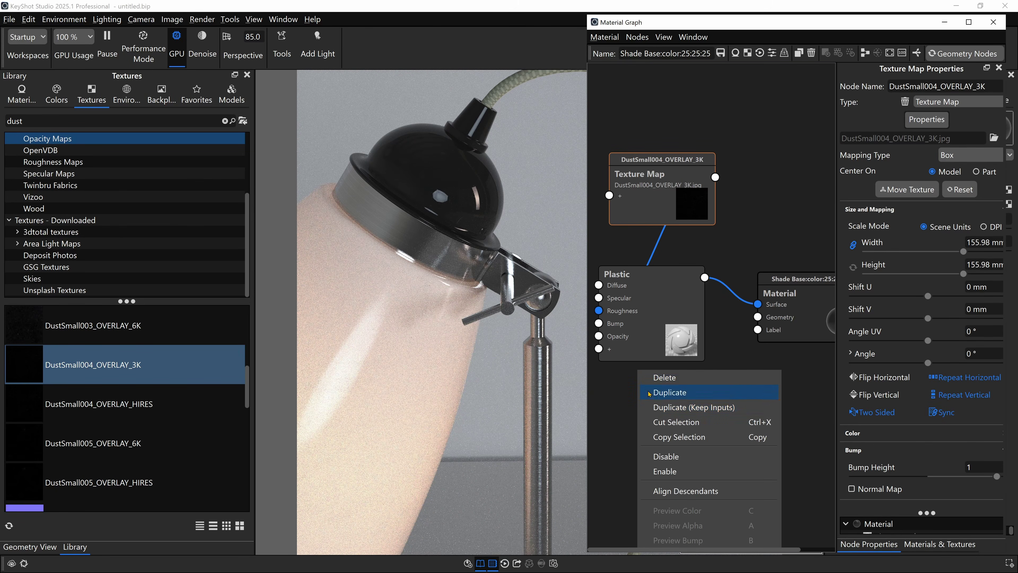
{"action": "left_click", "coordinate": [618, 421]}
{"action": "right_click", "coordinate": [635, 414]}
{"action": "mouse_move", "coordinate": [653, 423]}
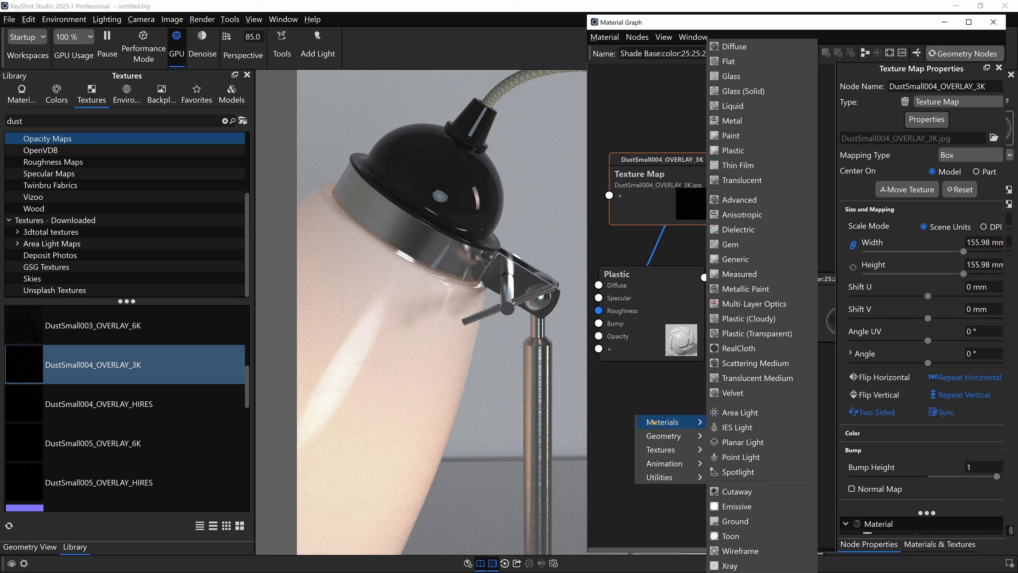
{"action": "left_click", "coordinate": [737, 49]}
{"action": "left_click_drag", "start_coordinate": [740, 427], "coordinate": [758, 329]}
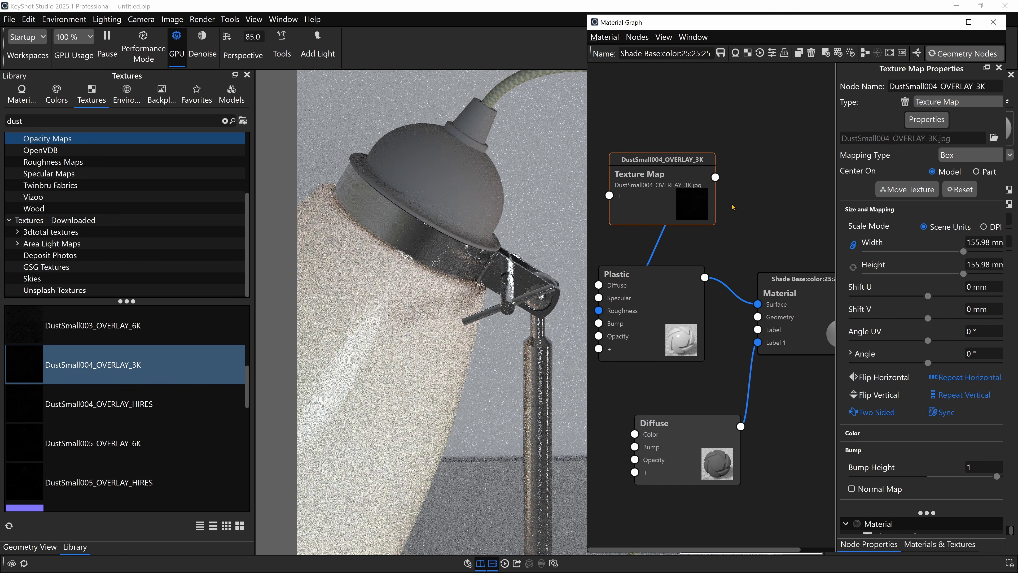
Connect the DustSmall004 map to the Diffuse label's Opacity, rearrange the nodes and remove the map's link to the Plastic's Roughness.
{"action": "left_click_drag", "start_coordinate": [715, 177], "coordinate": [635, 459]}
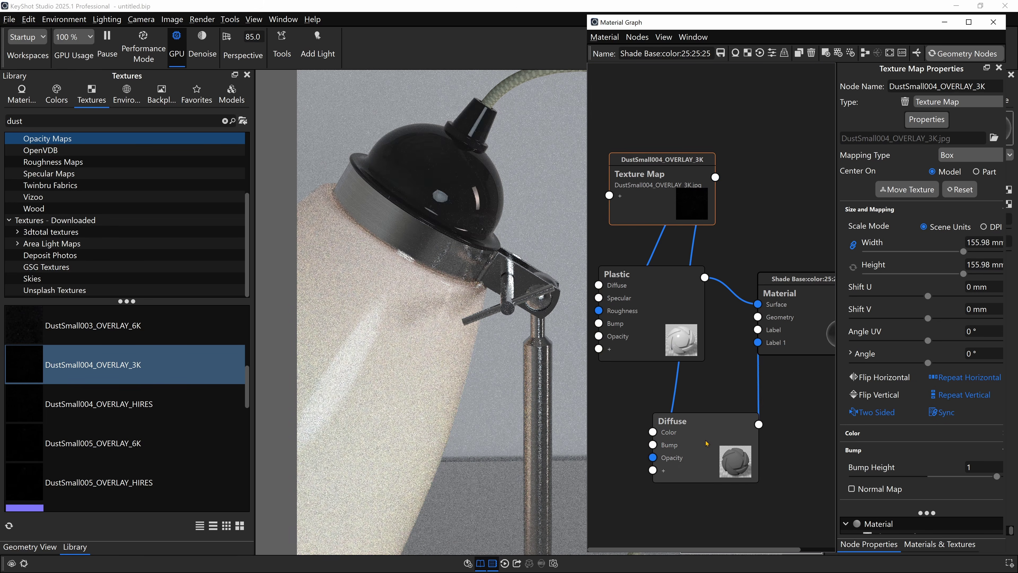
{"action": "left_click_drag", "start_coordinate": [646, 180], "coordinate": [594, 352]}
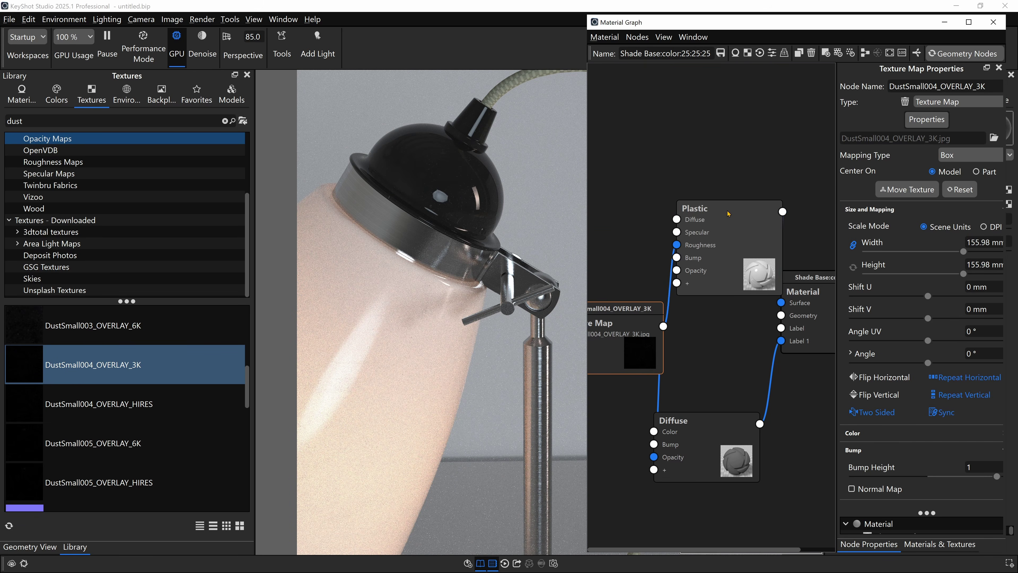
{"action": "left_click_drag", "start_coordinate": [670, 230], "coordinate": [474, 217]}
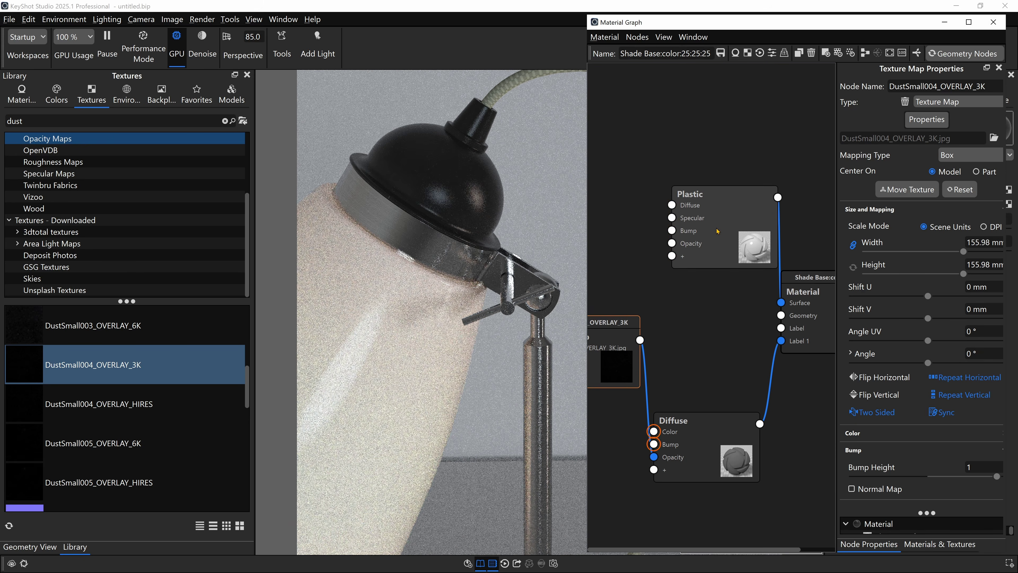
Lighten the Diffuse label's color to the light grey CDCDCD.
{"action": "left_click", "coordinate": [695, 422]}
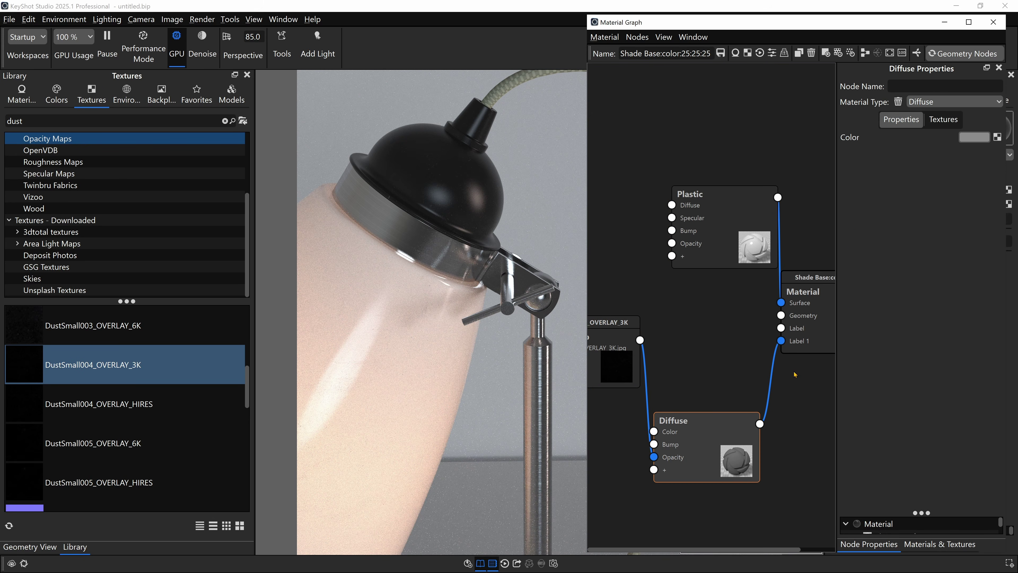
{"action": "left_click", "coordinate": [974, 137]}
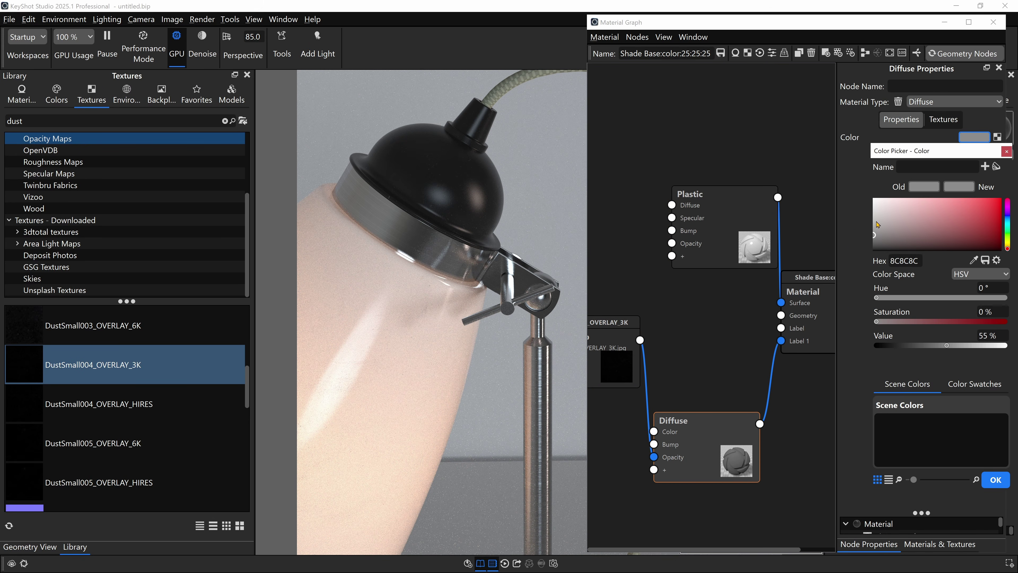
{"action": "left_click_drag", "start_coordinate": [876, 221], "coordinate": [870, 217]}
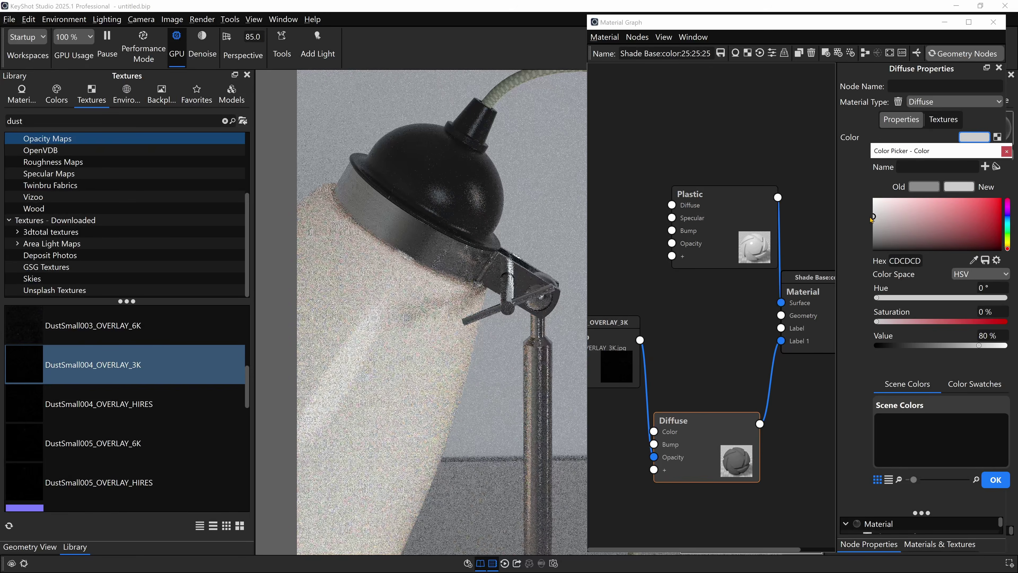
{"action": "left_click", "coordinate": [995, 479]}
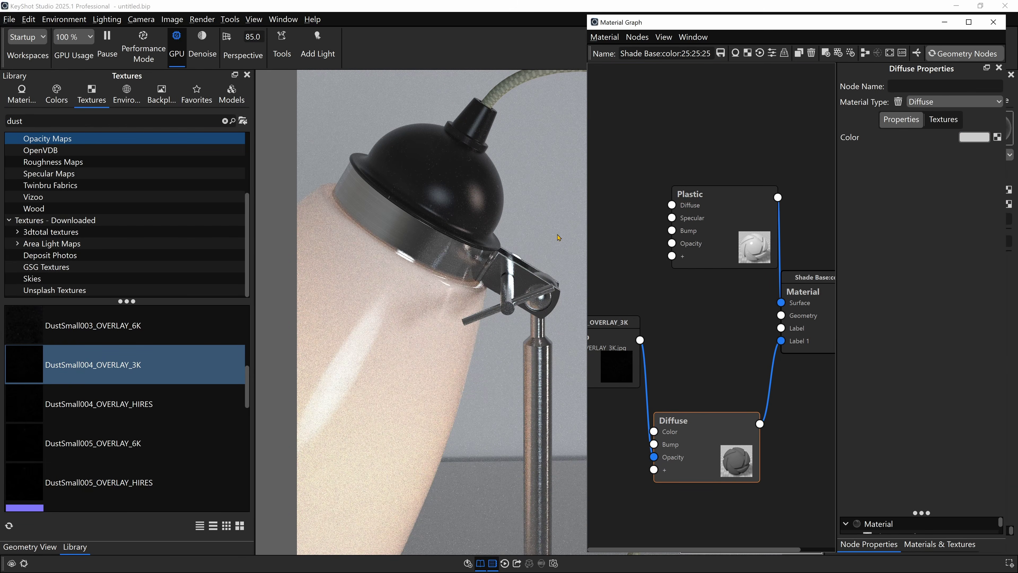
Insert a Color To Number utility between the DustSmall004 map and the Diffuse Opacity and set its Output To to 2.
{"action": "right_click", "coordinate": [668, 383]}
{"action": "mouse_move", "coordinate": [705, 422]}
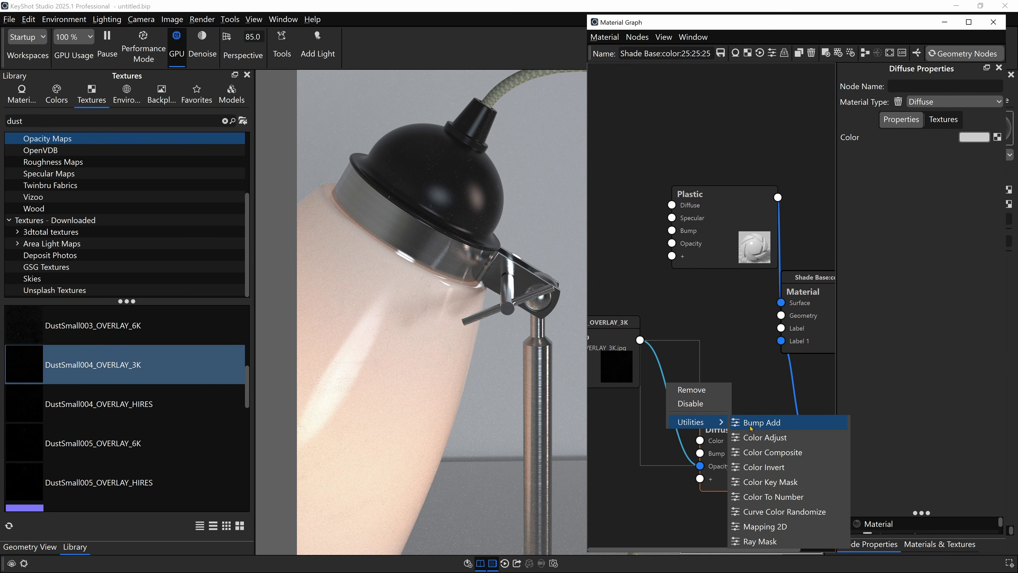
{"action": "left_click", "coordinate": [785, 496]}
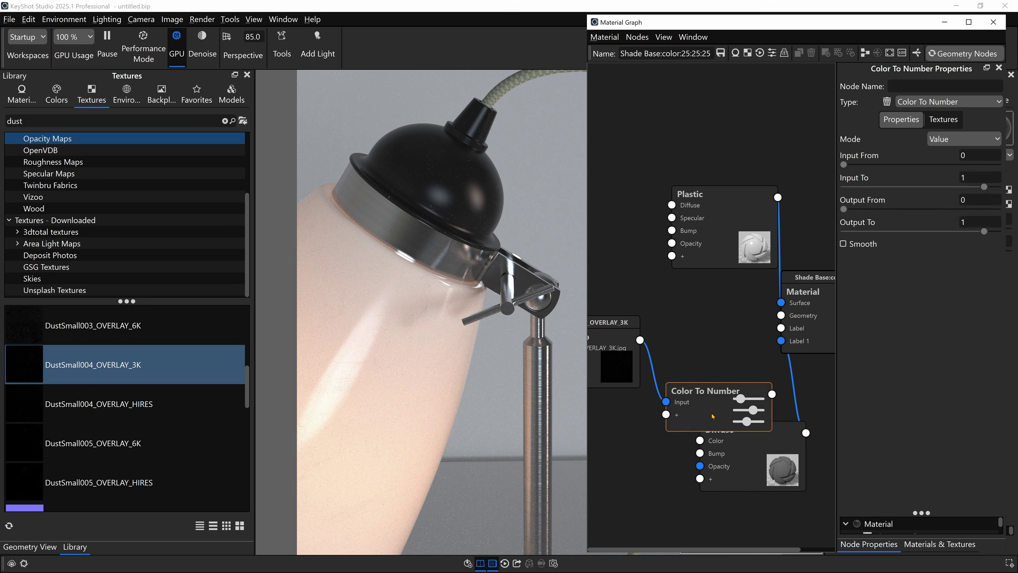
{"action": "left_click", "coordinate": [972, 222]}
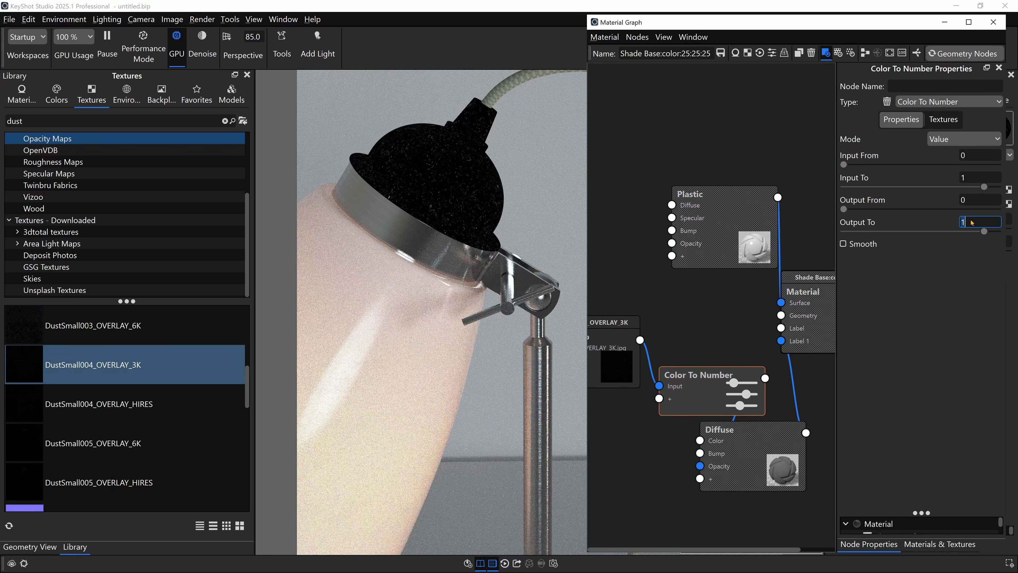
{"action": "type", "text": "2"}
{"action": "key", "text": "Return"}
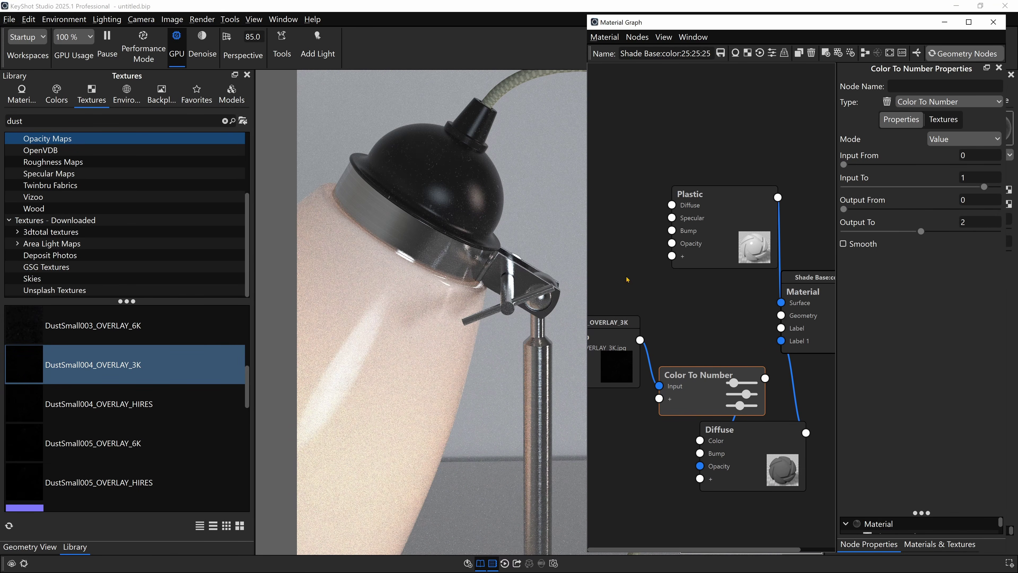
Search the texture library for "conc" and add the CleanConcrete1_diffuse texture map to the shade base's graph.
{"action": "scroll", "coordinate": [76, 401], "scroll_direction": "down", "scroll_amount": 3}
{"action": "left_click", "coordinate": [76, 417]}
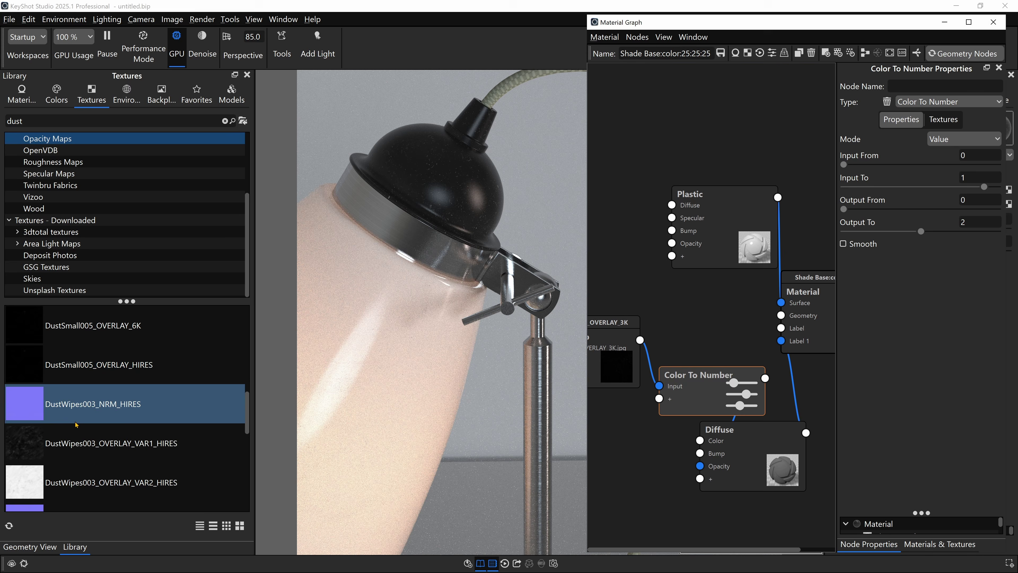
{"action": "scroll", "coordinate": [102, 369], "scroll_direction": "up", "scroll_amount": 5}
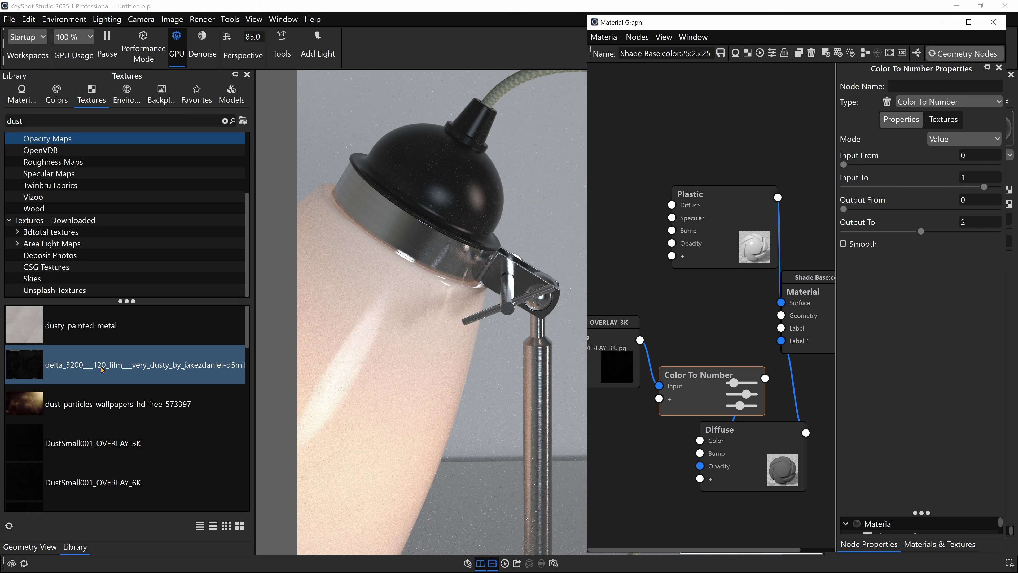
{"action": "scroll", "coordinate": [125, 478], "scroll_direction": "down", "scroll_amount": 10}
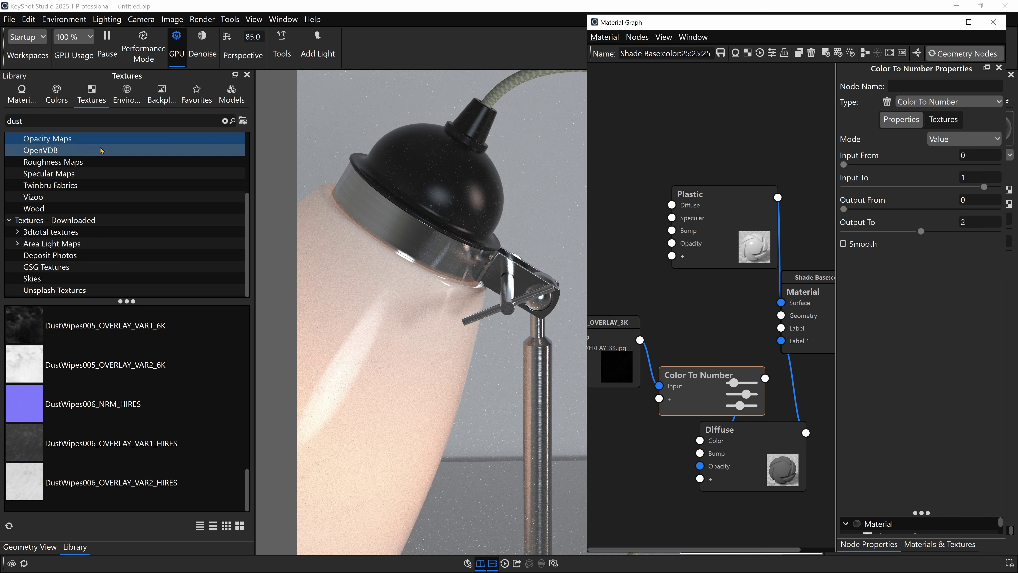
{"action": "left_click", "coordinate": [82, 121]}
{"action": "key", "text": "BackSpace"}
{"action": "key", "text": "BackSpace"}
{"action": "key", "text": "BackSpace"}
{"action": "key", "text": "BackSpace"}
{"action": "type", "text": "conc"}
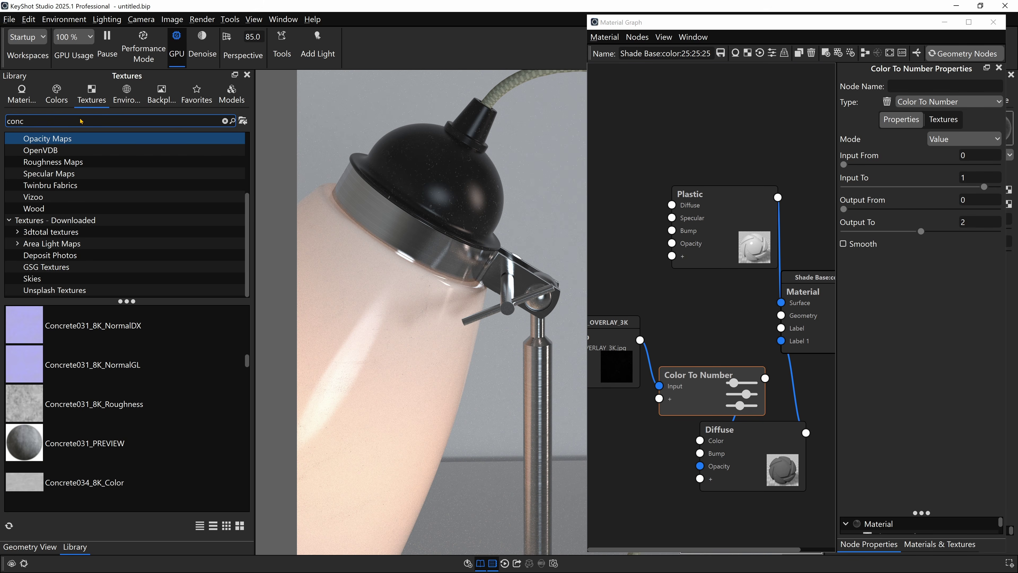
{"action": "scroll", "coordinate": [86, 405], "scroll_direction": "up", "scroll_amount": 10}
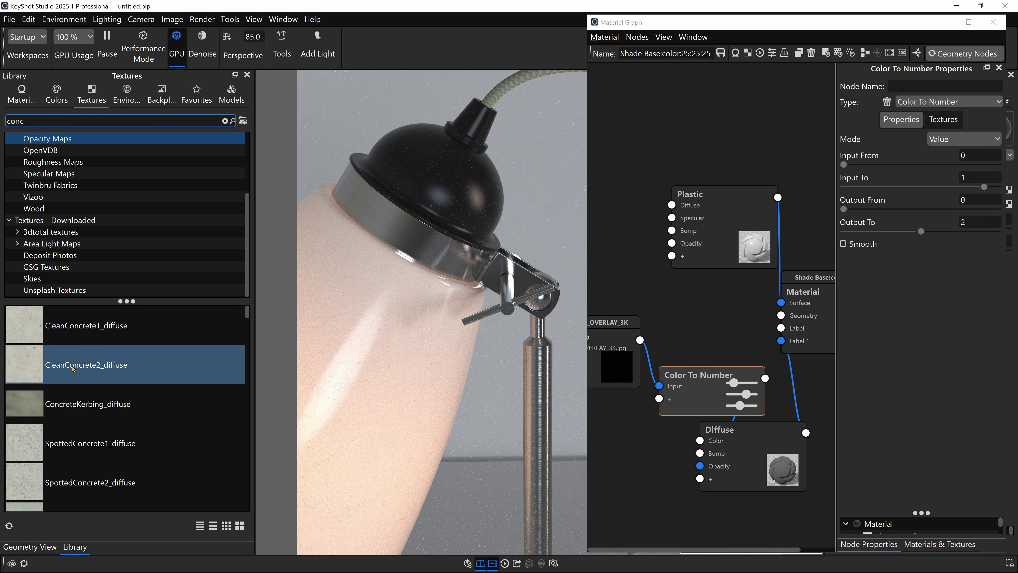
{"action": "left_click_drag", "start_coordinate": [74, 325], "coordinate": [658, 115]}
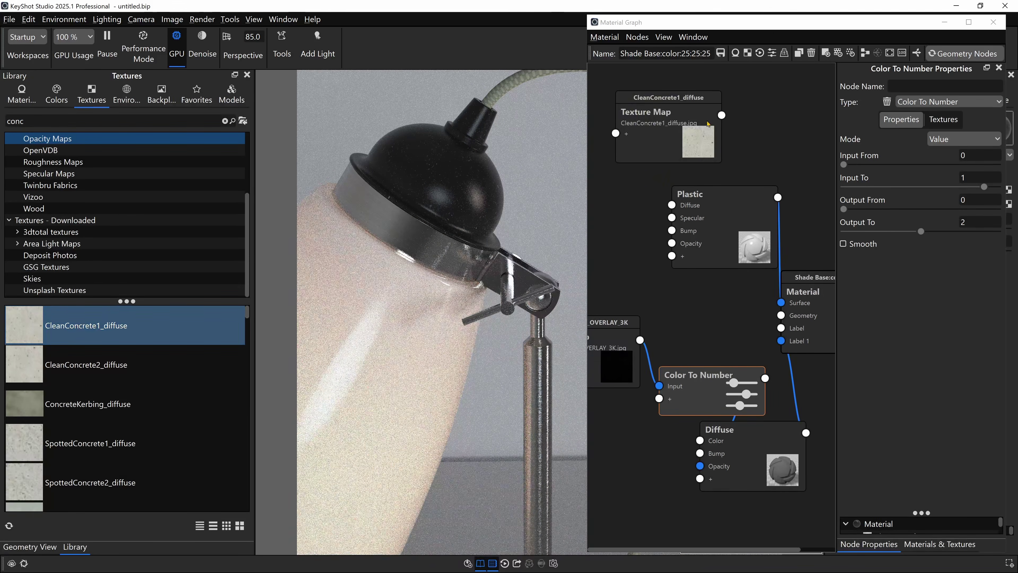
Connect the CleanConcrete1_diffuse map to the Plastic's Roughness and insert a Color To Number utility between them.
{"action": "left_click_drag", "start_coordinate": [723, 119], "coordinate": [704, 236]}
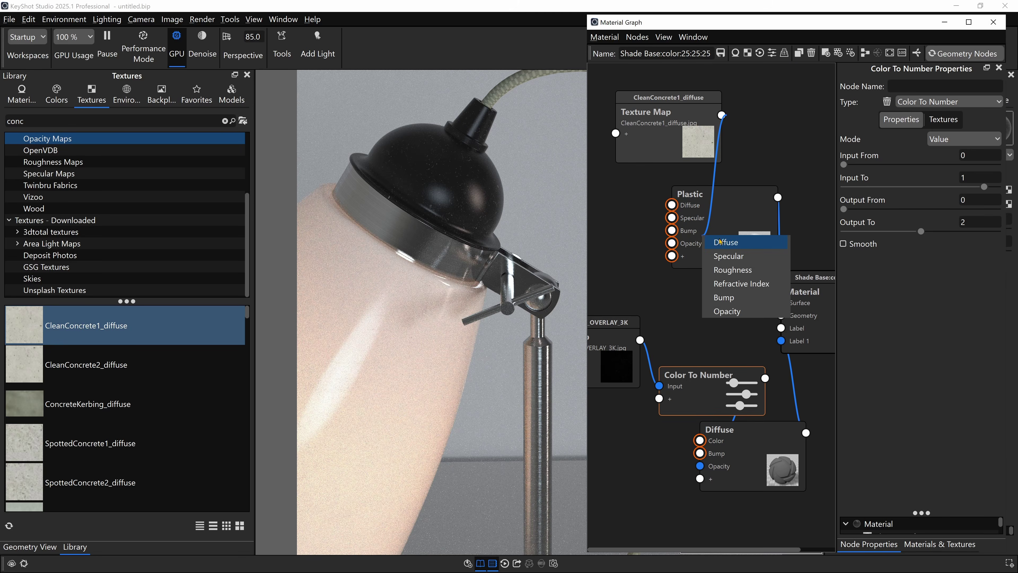
{"action": "left_click", "coordinate": [731, 268]}
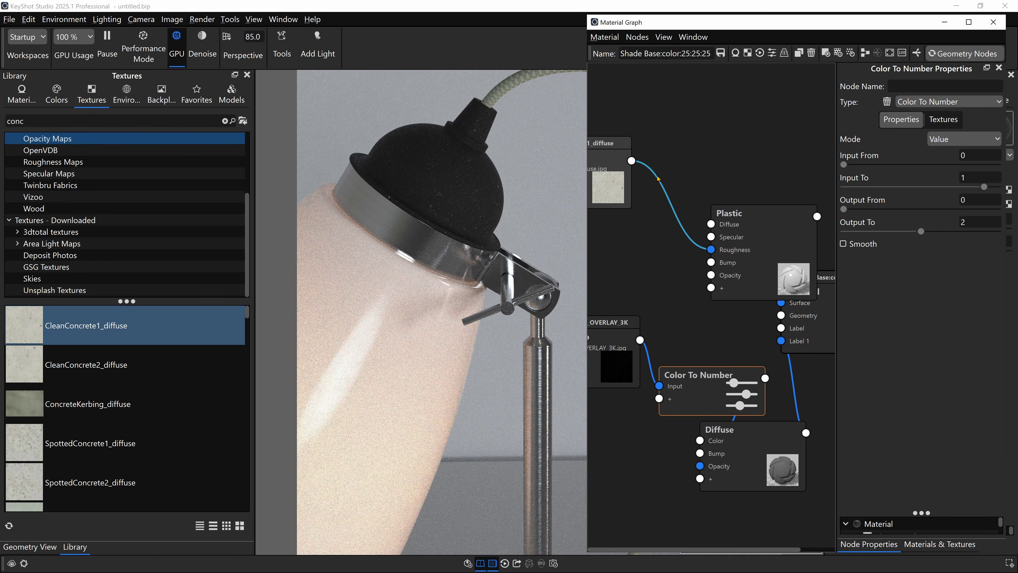
{"action": "right_click", "coordinate": [658, 179]}
{"action": "mouse_move", "coordinate": [687, 216]}
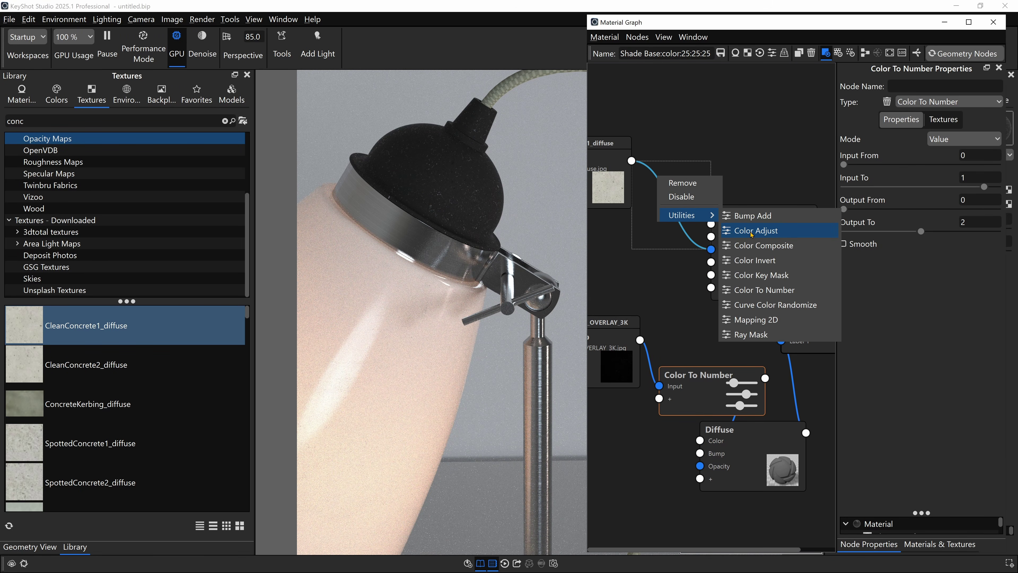
{"action": "left_click", "coordinate": [764, 290]}
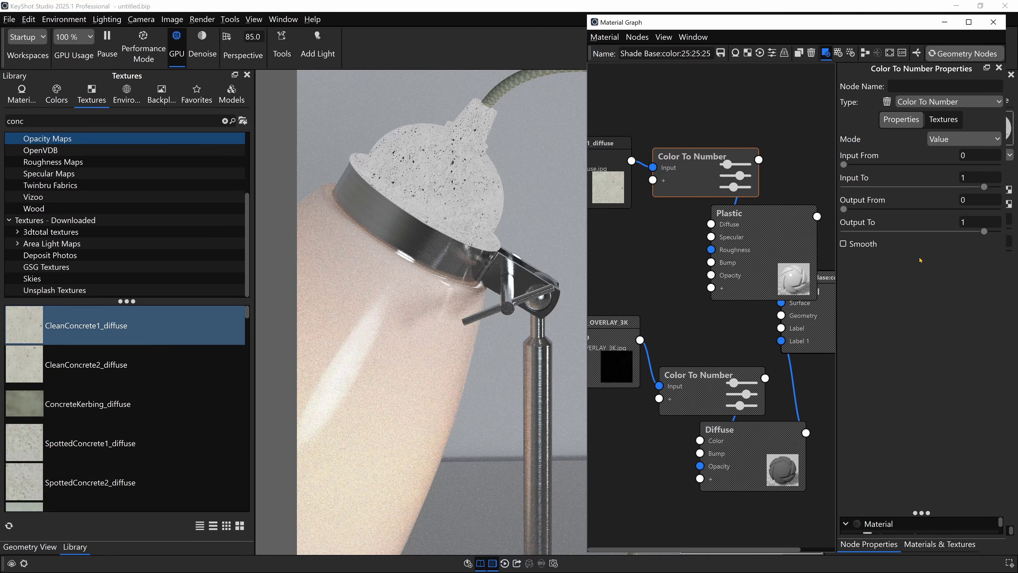
Set the new Color To Number's Output From to 0.35, Output To to 0 and Input To to 0.48.
{"action": "left_click", "coordinate": [966, 200]}
{"action": "type", "text": "4"}
{"action": "key", "text": "Tab"}
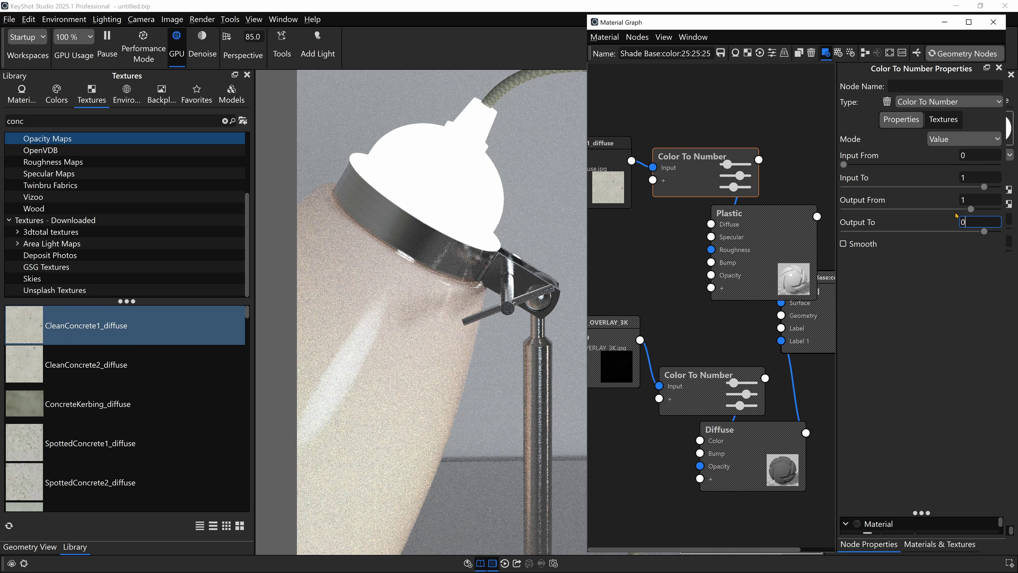
{"action": "type", "text": "0"}
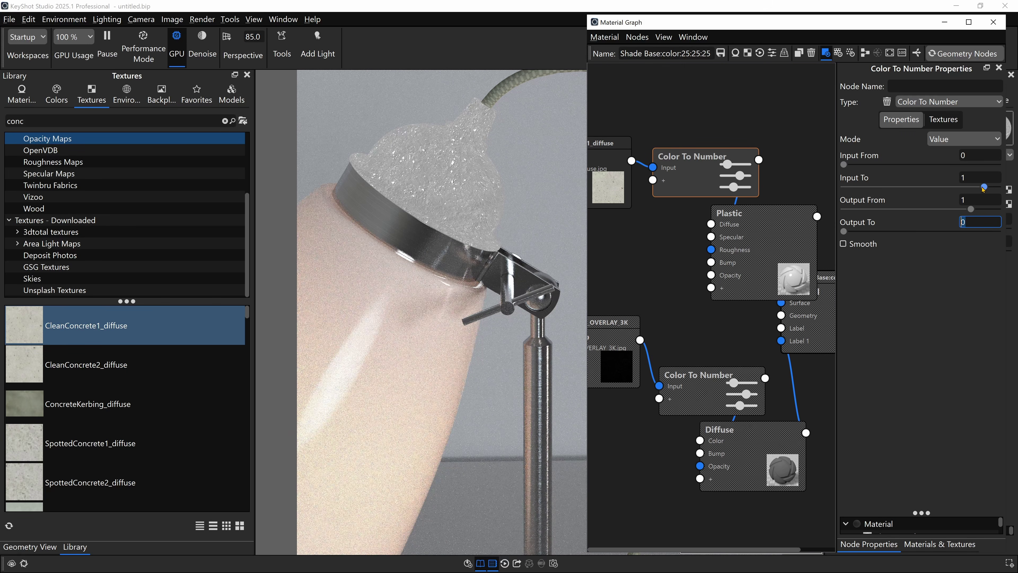
{"action": "left_click_drag", "start_coordinate": [984, 188], "coordinate": [912, 187]}
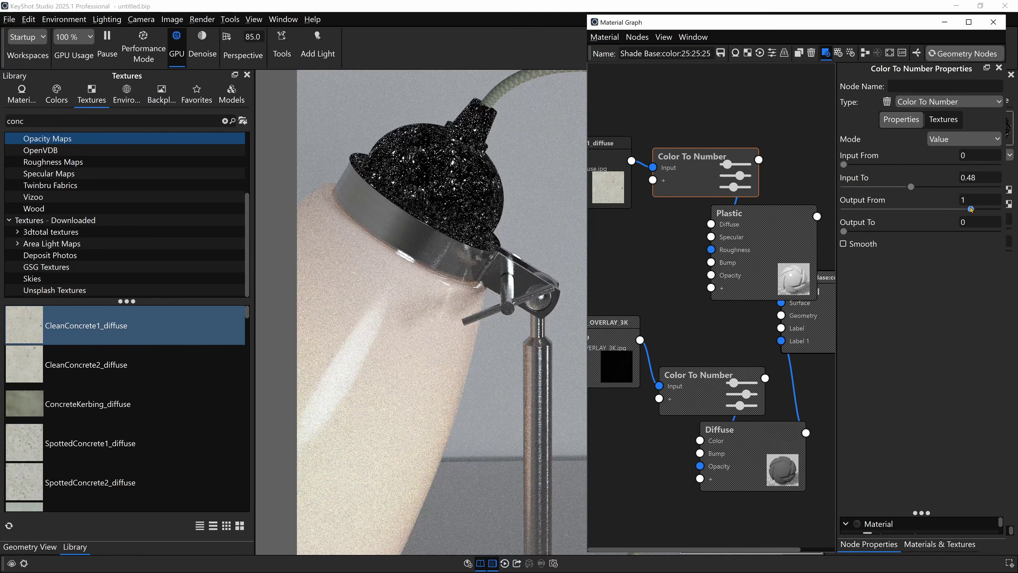
{"action": "left_click_drag", "start_coordinate": [970, 208], "coordinate": [890, 203]}
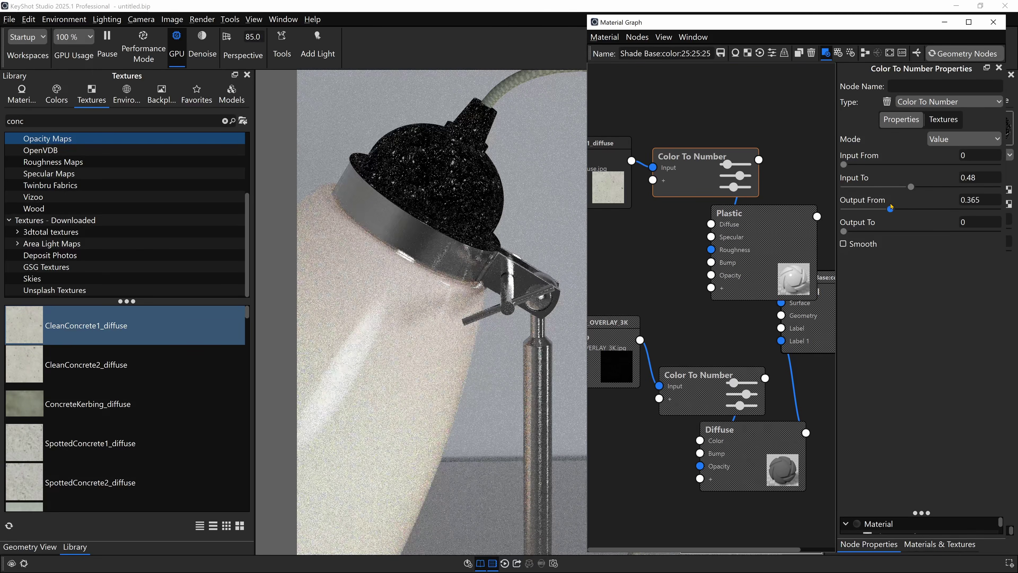
Set the roughness Color To Number's Output To to 0.02 and lower its Output From to 0.0702.
{"action": "scroll", "coordinate": [542, 209], "scroll_direction": "up", "scroll_amount": 3}
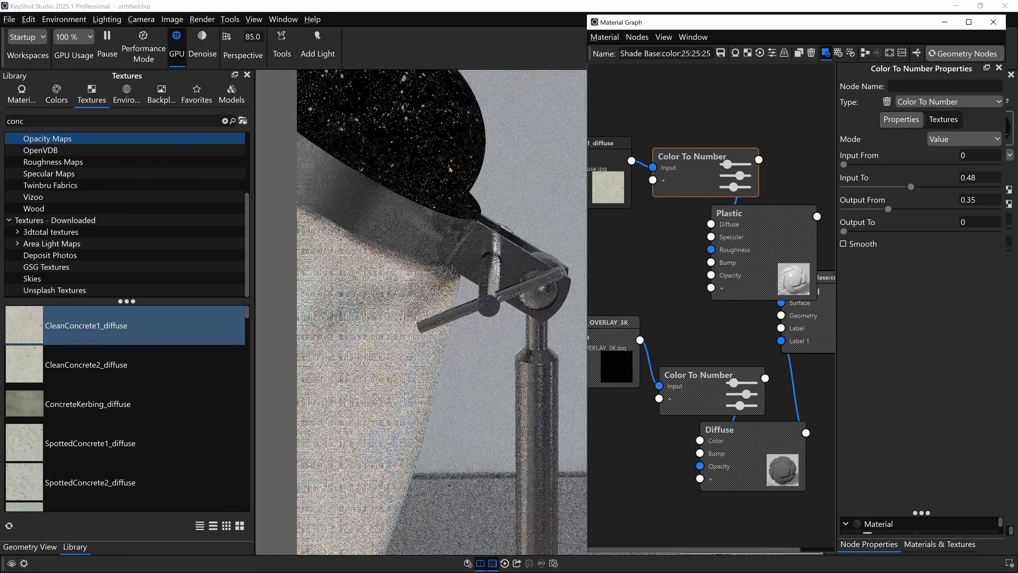
{"action": "middle_click_drag", "start_coordinate": [533, 220], "coordinate": [550, 300]}
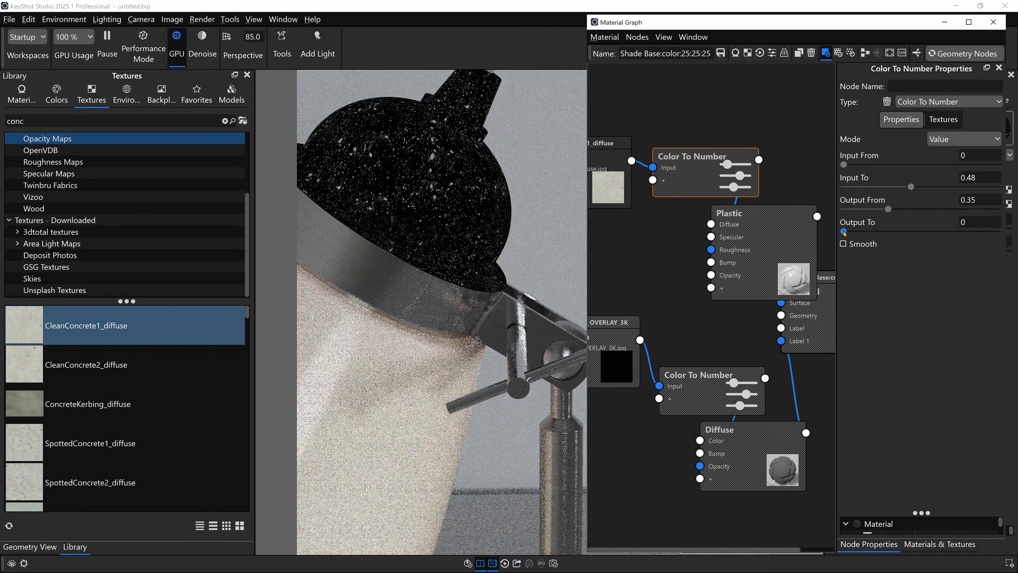
{"action": "left_click_drag", "start_coordinate": [842, 231], "coordinate": [843, 231]}
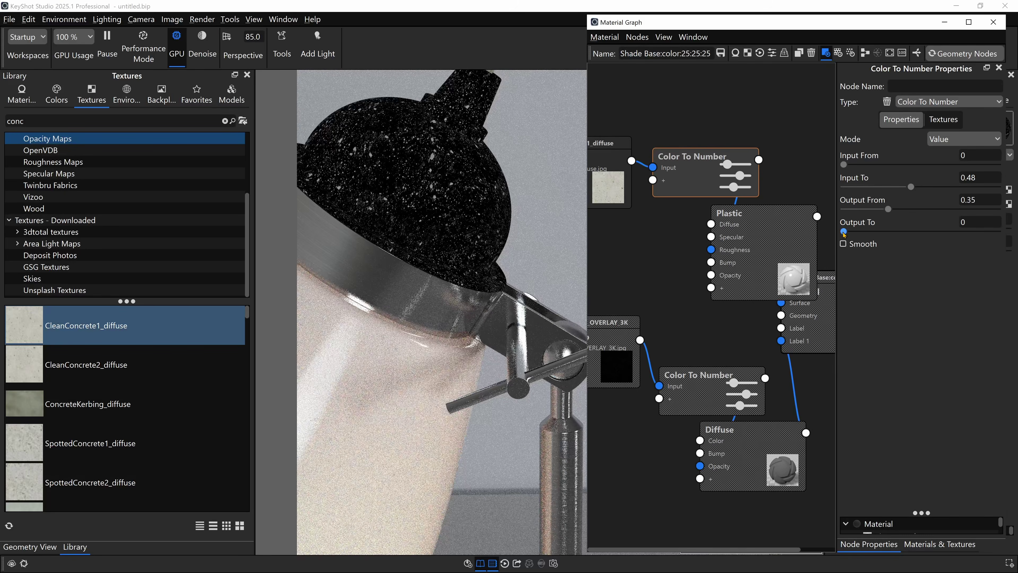
{"action": "left_click", "coordinate": [968, 223]}
{"action": "type", "text": "0.01"}
{"action": "key", "text": "Return"}
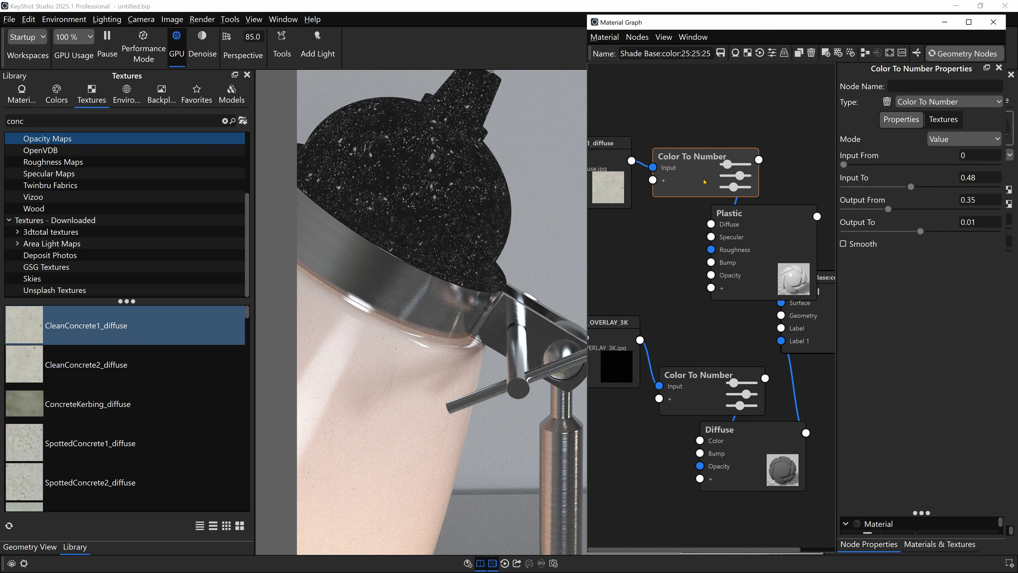
{"action": "left_click", "coordinate": [985, 223]}
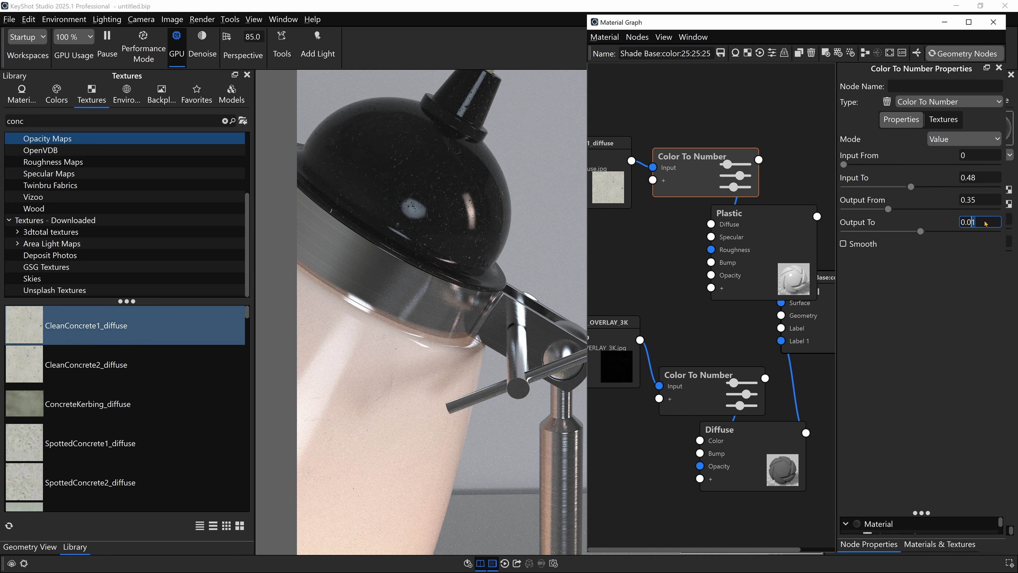
{"action": "key", "text": "Up"}
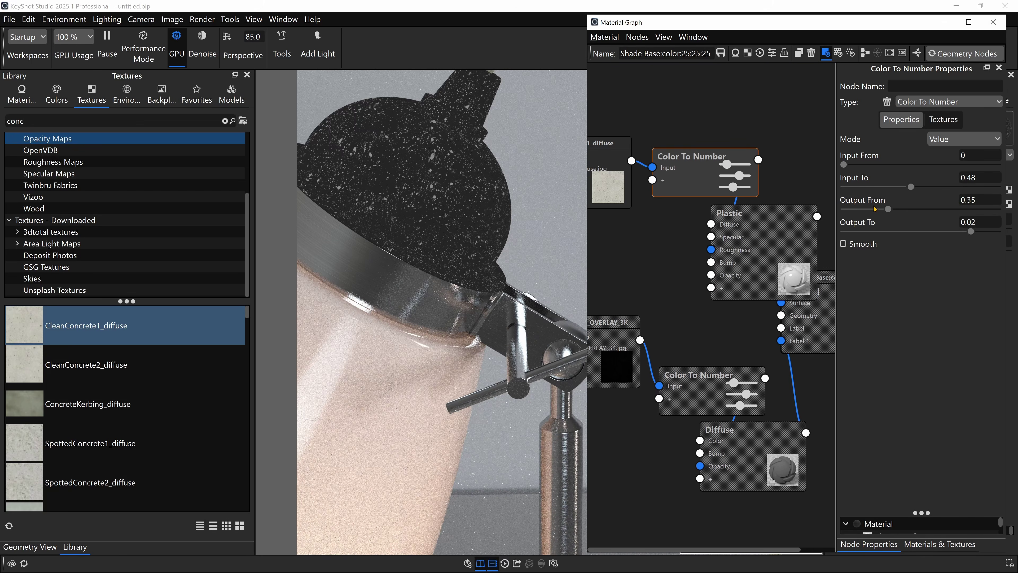
{"action": "left_click_drag", "start_coordinate": [889, 210], "coordinate": [856, 209]}
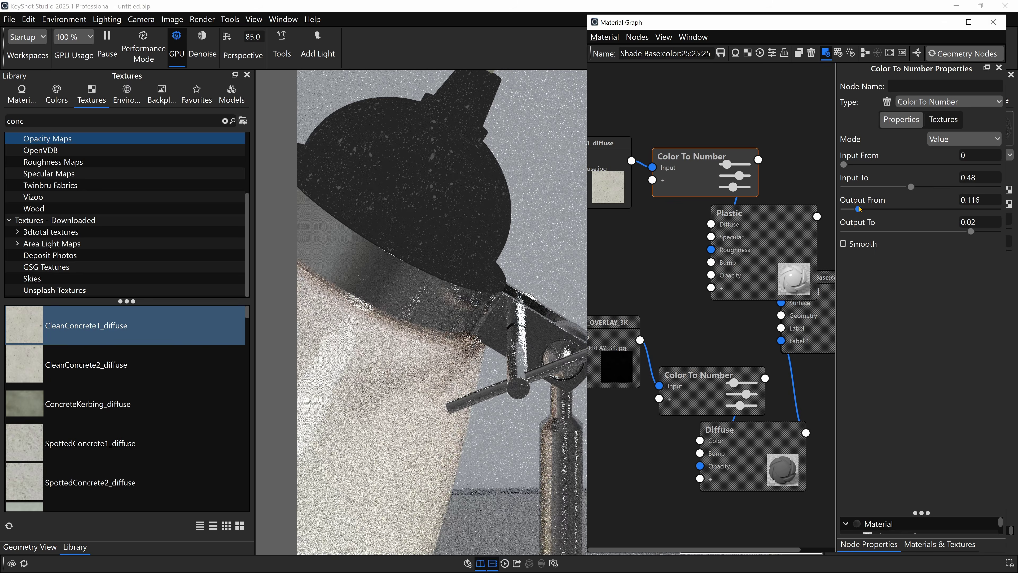
Set the CleanConcrete1_diffuse map's width to 106.6 mm, then replace it with ConcreteKerbing_diffuse as the Color To Number's input.
{"action": "left_click", "coordinate": [611, 181]}
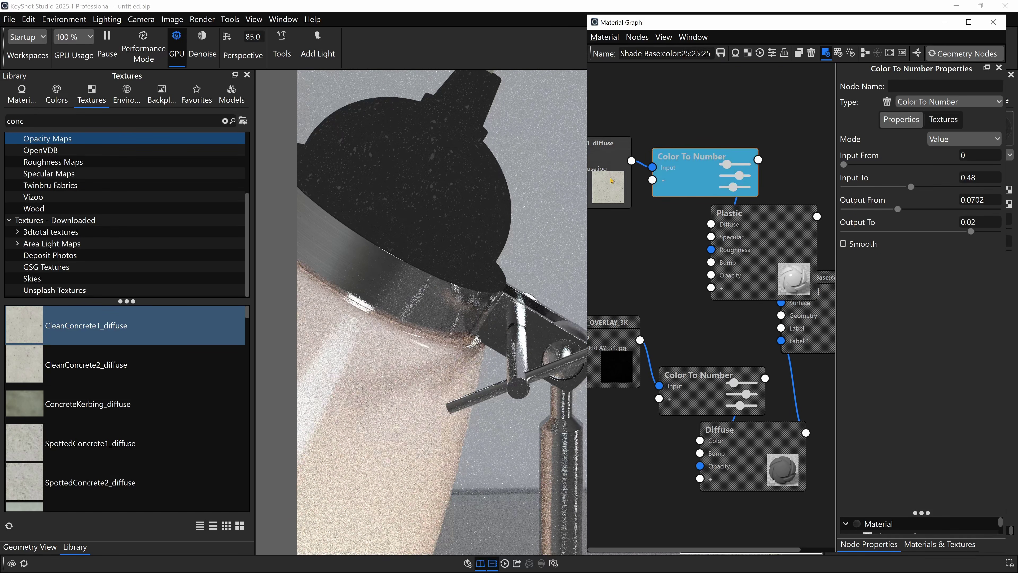
{"action": "left_click_drag", "start_coordinate": [913, 252], "coordinate": [939, 250]}
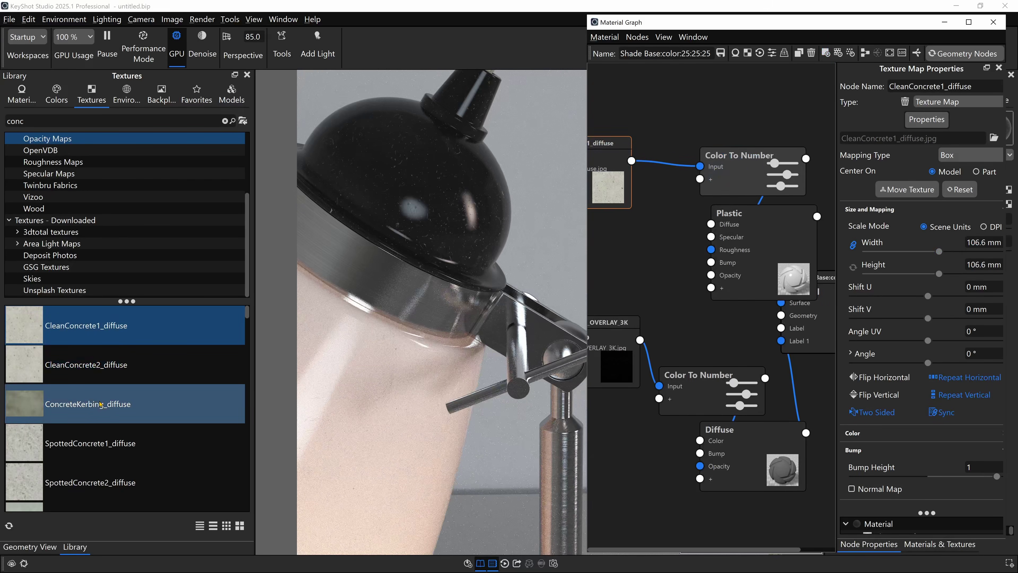
{"action": "left_click_drag", "start_coordinate": [99, 405], "coordinate": [700, 166]}
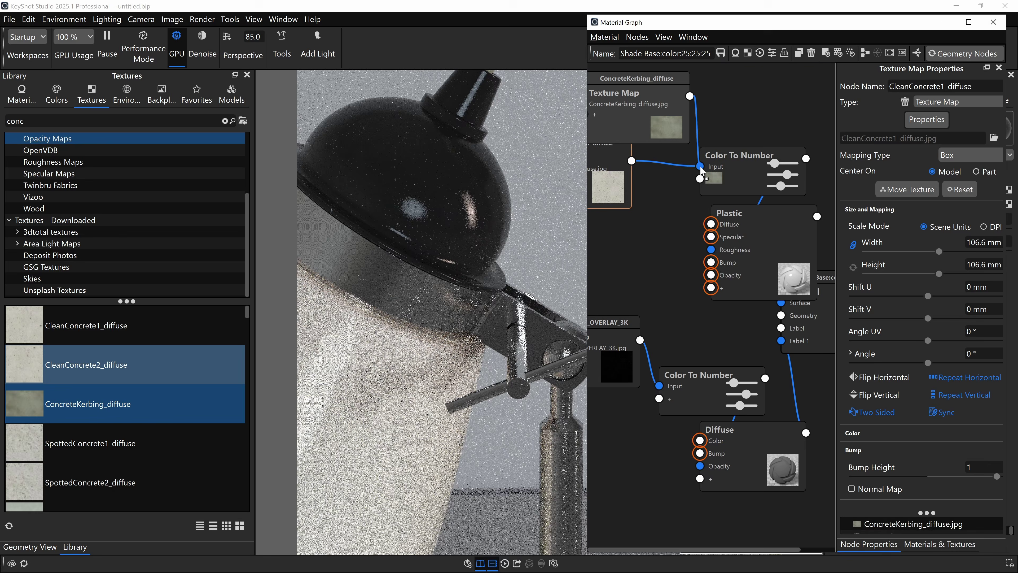
{"action": "right_click", "coordinate": [616, 178]}
{"action": "left_click", "coordinate": [640, 184]}
Set the ConcreteKerbing_diffuse map's mapping type to Sphere, center it on the part and move its node clear of the others.
{"action": "left_click", "coordinate": [637, 120]}
{"action": "left_click", "coordinate": [955, 157]}
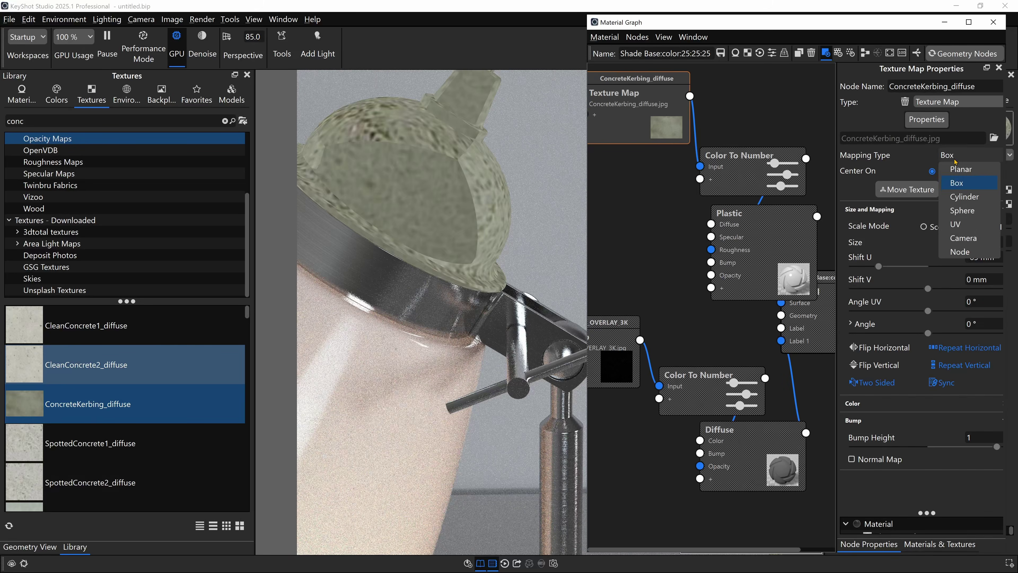
{"action": "left_click", "coordinate": [970, 198]}
{"action": "left_click", "coordinate": [970, 155]}
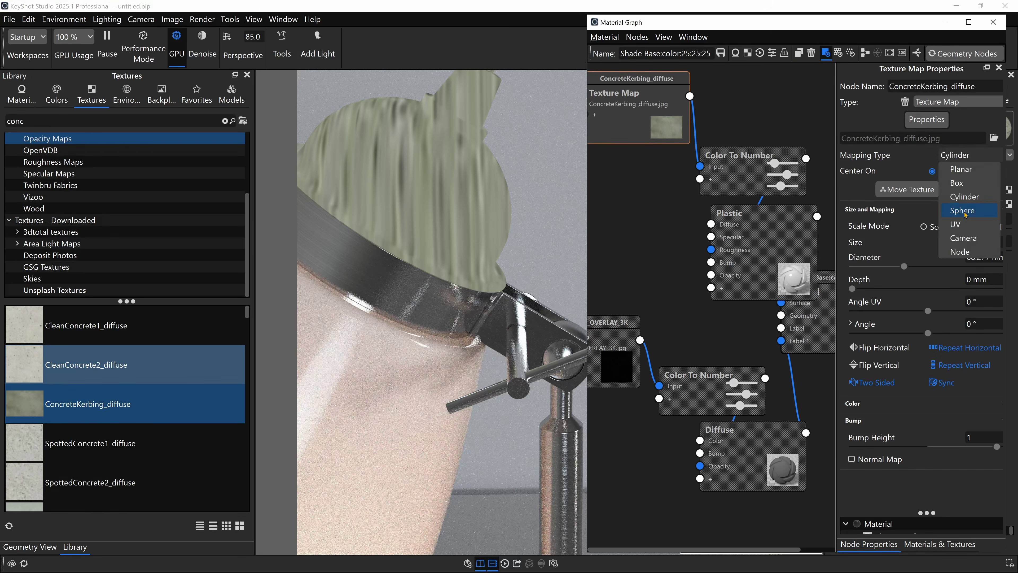
{"action": "left_click", "coordinate": [962, 210]}
{"action": "left_click", "coordinate": [907, 189]}
{"action": "left_click", "coordinate": [397, 404]}
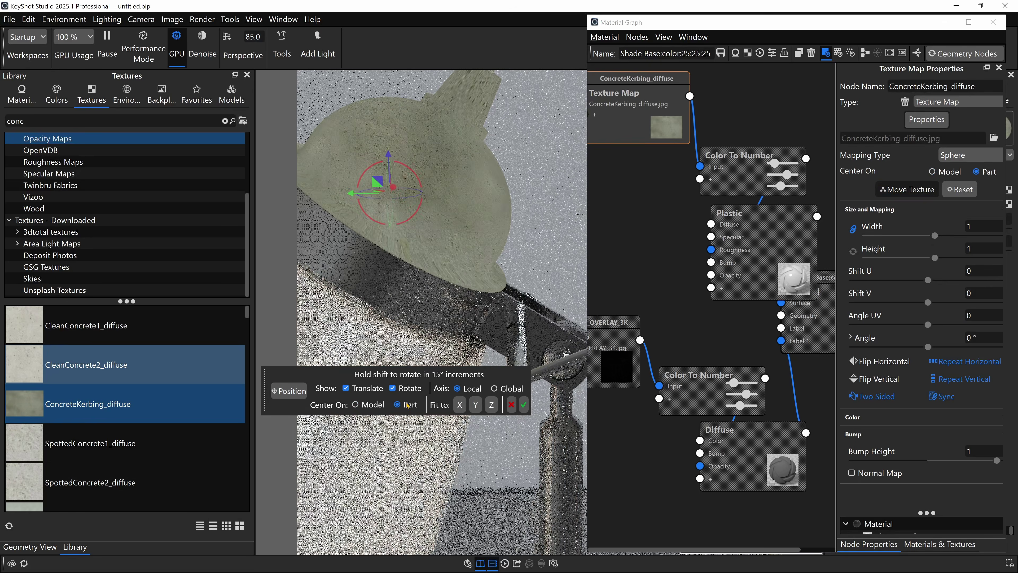
{"action": "left_click", "coordinate": [523, 404]}
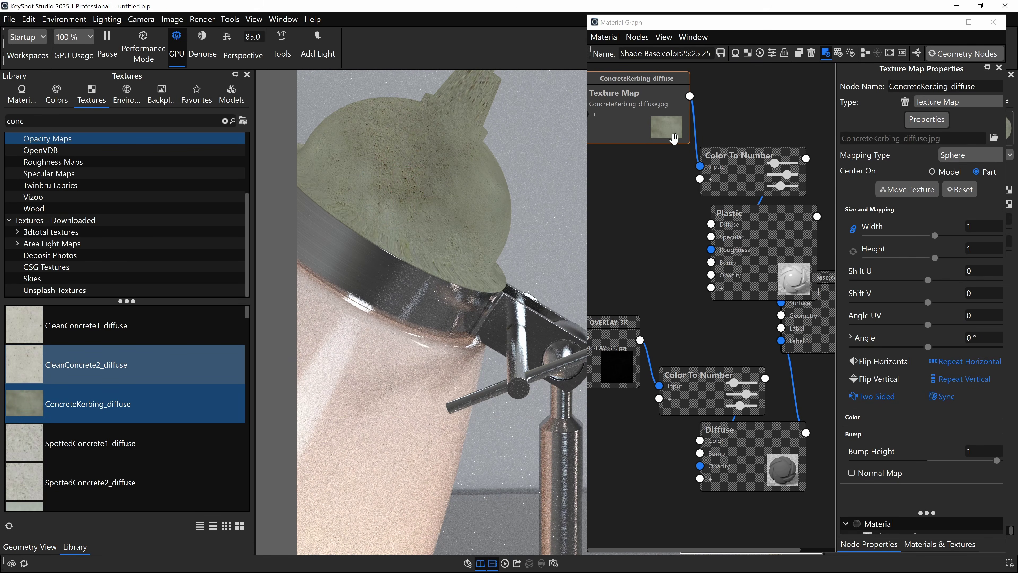
{"action": "left_click_drag", "start_coordinate": [667, 131], "coordinate": [620, 160]}
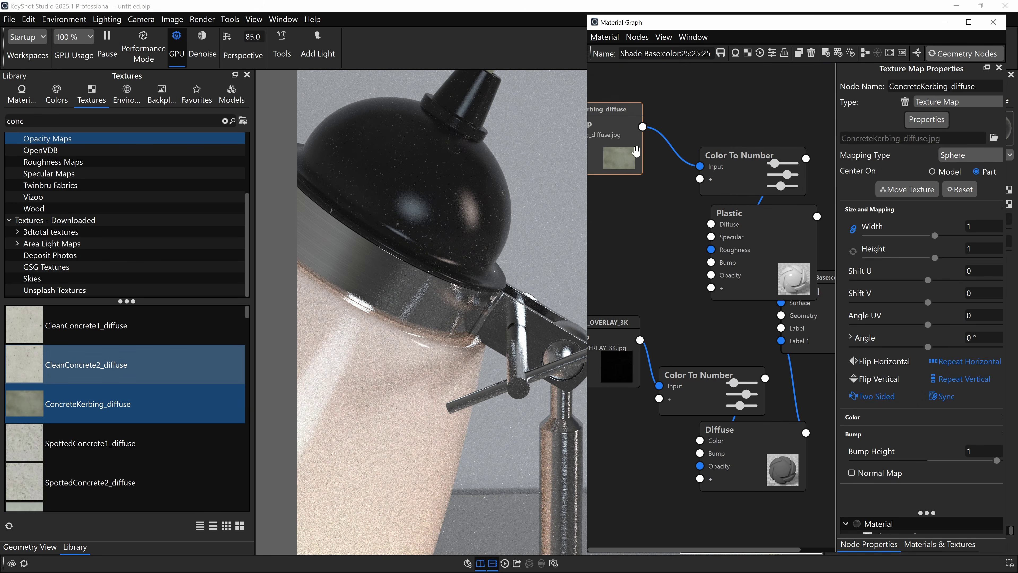
Set the roughness Color To Number's Input To to 0.278 and Output To to 0.00812, and close the shade base's material graph.
{"action": "left_click", "coordinate": [717, 160]}
{"action": "left_click_drag", "start_coordinate": [917, 187], "coordinate": [887, 187]}
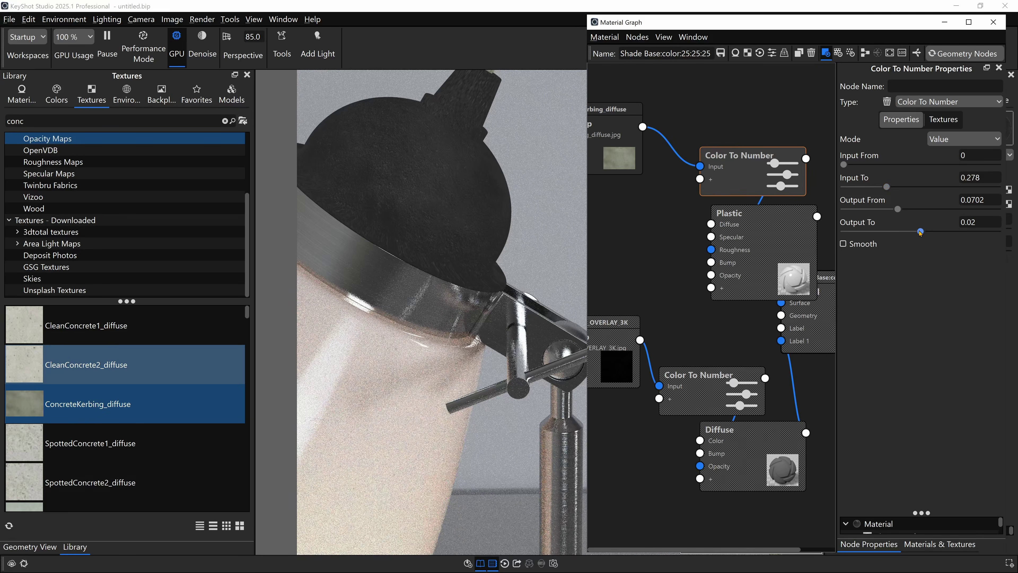
{"action": "left_click_drag", "start_coordinate": [920, 232], "coordinate": [875, 232]}
{"action": "scroll", "coordinate": [515, 261], "scroll_direction": "down", "scroll_amount": 5}
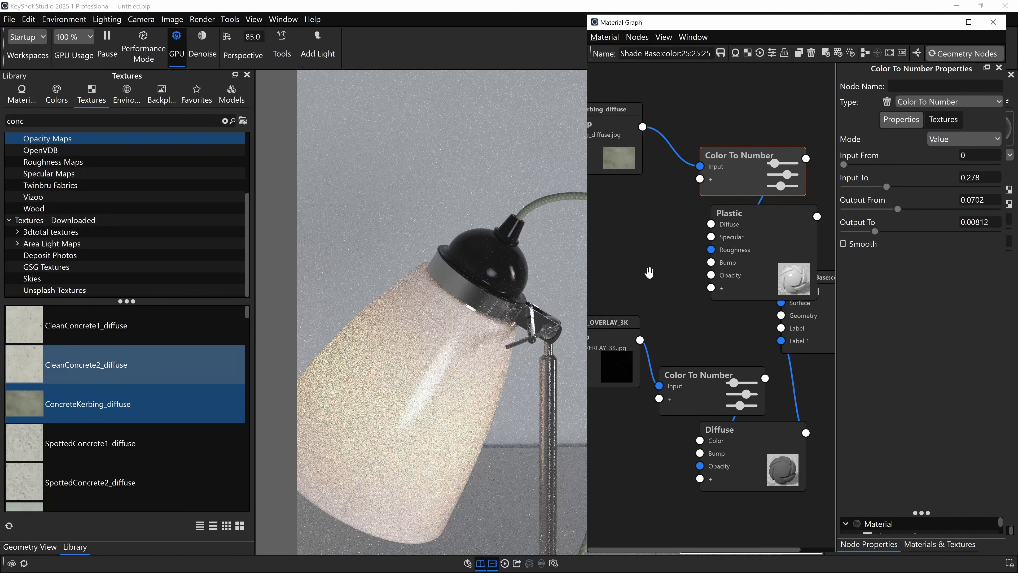
{"action": "left_click", "coordinate": [993, 22]}
Open the shade's material graph, add a Noise (Texture) node and connect it to the Translucent material's Bump.
{"action": "scroll", "coordinate": [559, 192], "scroll_direction": "down", "scroll_amount": 8}
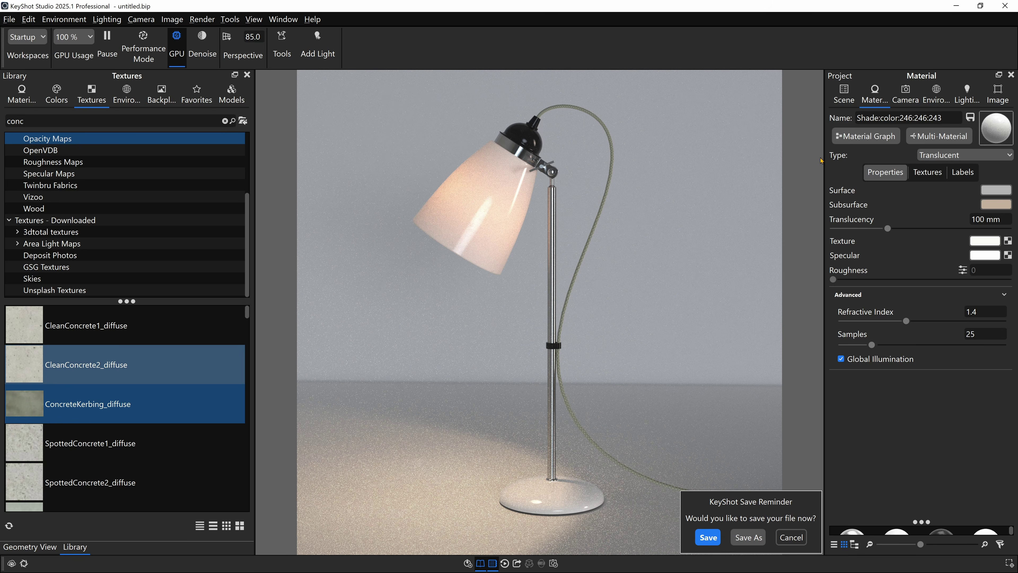
{"action": "left_click", "coordinate": [865, 136]}
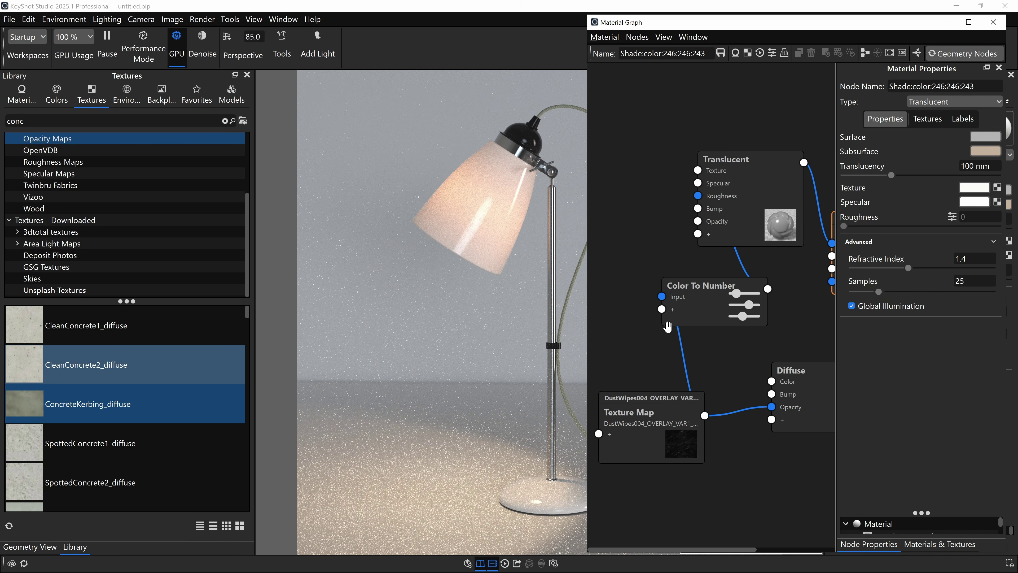
{"action": "right_click", "coordinate": [626, 100]}
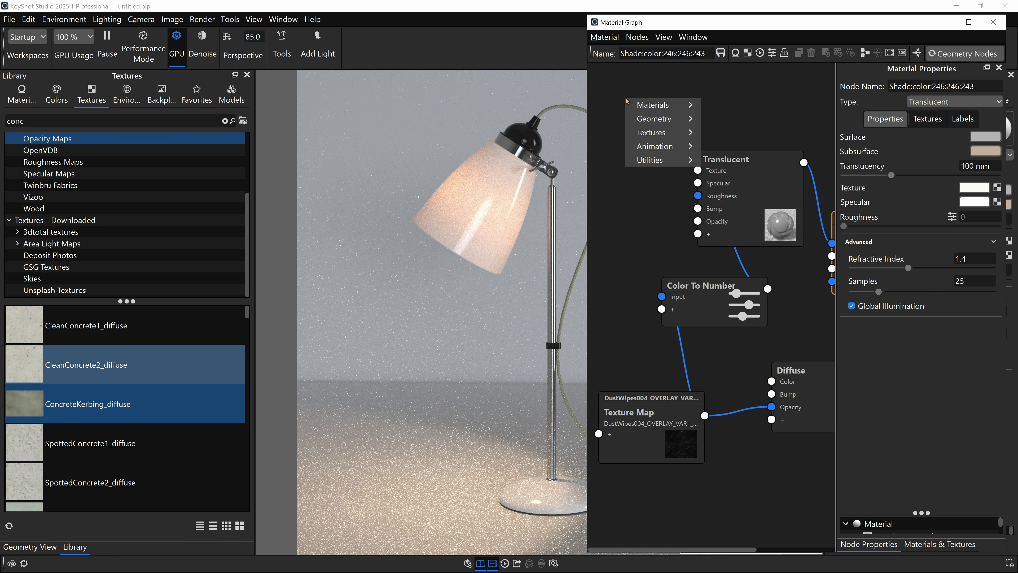
{"action": "mouse_move", "coordinate": [657, 135]}
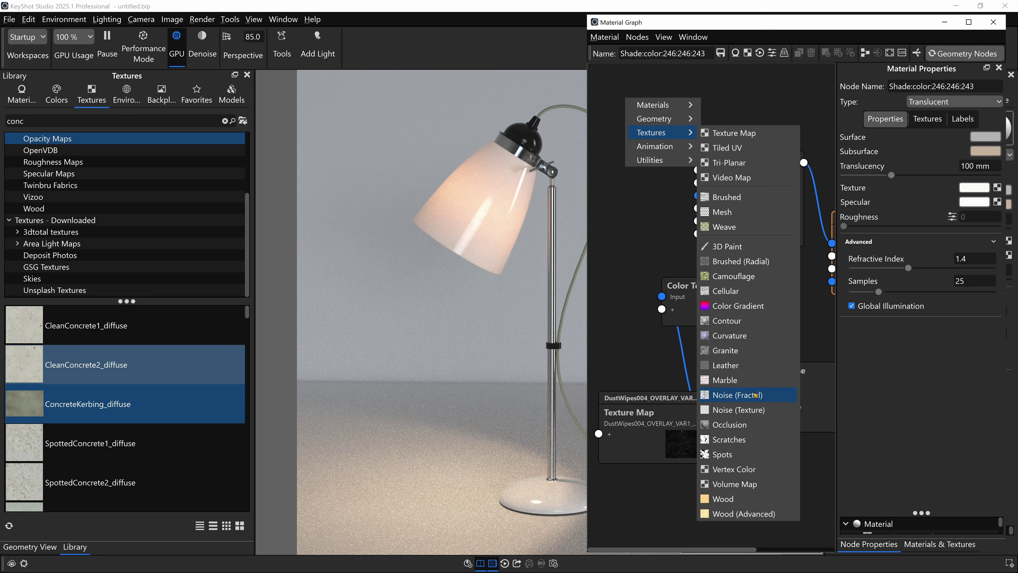
{"action": "left_click", "coordinate": [739, 409]}
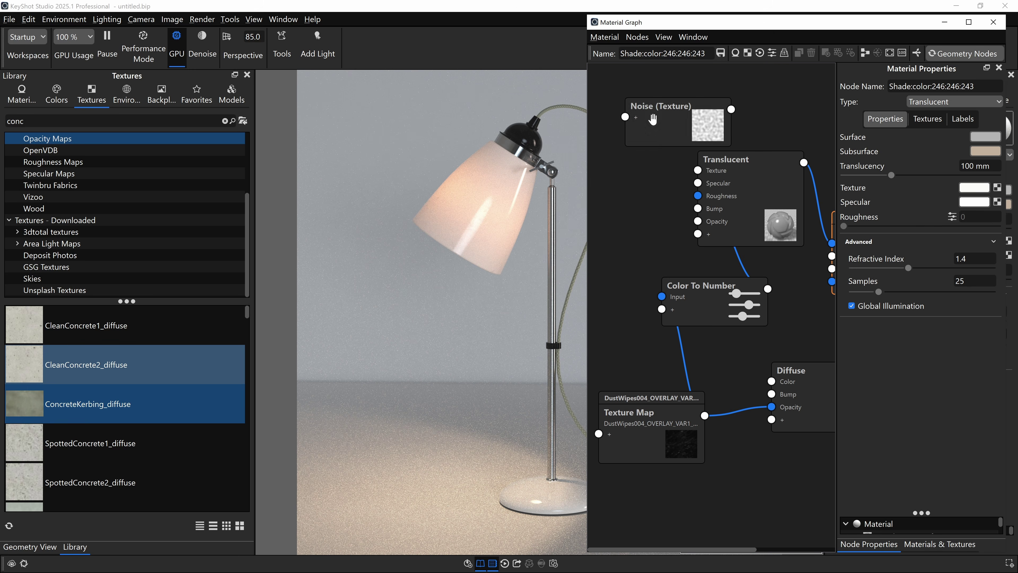
{"action": "left_click", "coordinate": [660, 116]}
{"action": "left_click_drag", "start_coordinate": [660, 117], "coordinate": [652, 113]}
{"action": "left_click_drag", "start_coordinate": [722, 106], "coordinate": [698, 209]}
{"action": "left_click_drag", "start_coordinate": [669, 122], "coordinate": [621, 138]}
Set the shade's Noise (Texture) Scale to 80 mm and Bump Height to 0.01.
{"action": "scroll", "coordinate": [500, 174], "scroll_direction": "up", "scroll_amount": 5}
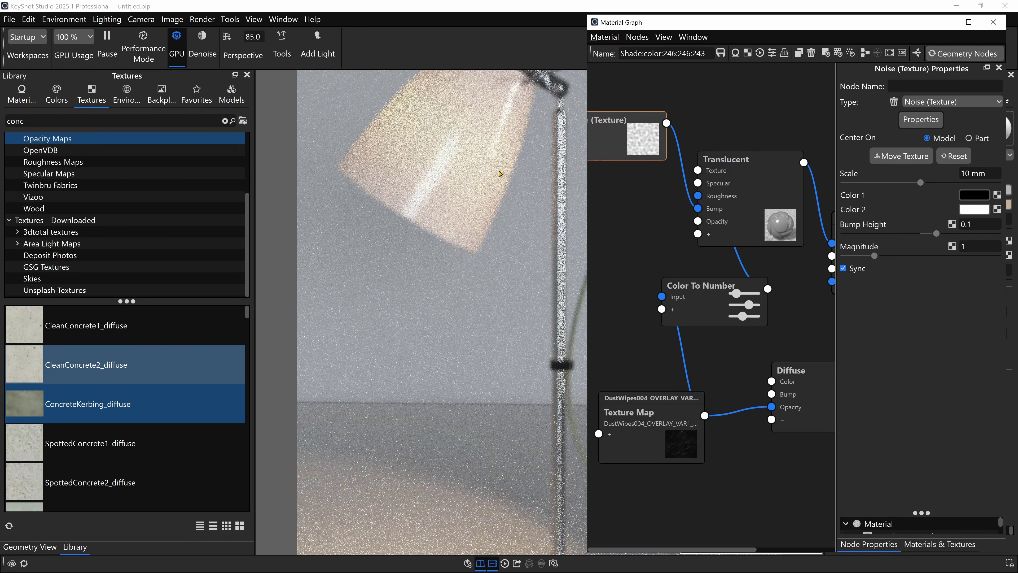
{"action": "scroll", "coordinate": [498, 182], "scroll_direction": "down", "scroll_amount": 5}
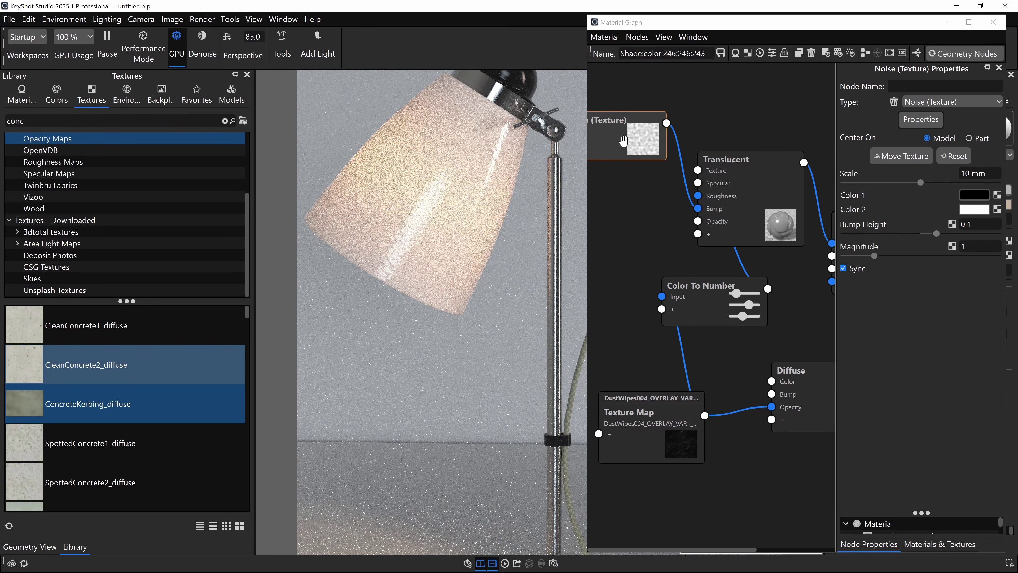
{"action": "left_click", "coordinate": [934, 176]}
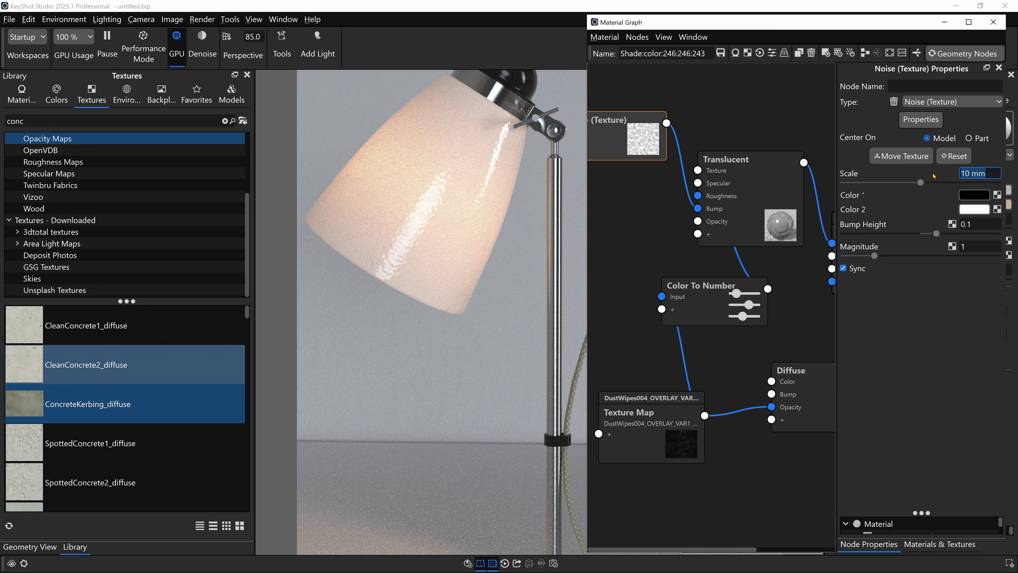
{"action": "type", "text": "80"}
{"action": "key", "text": "Return"}
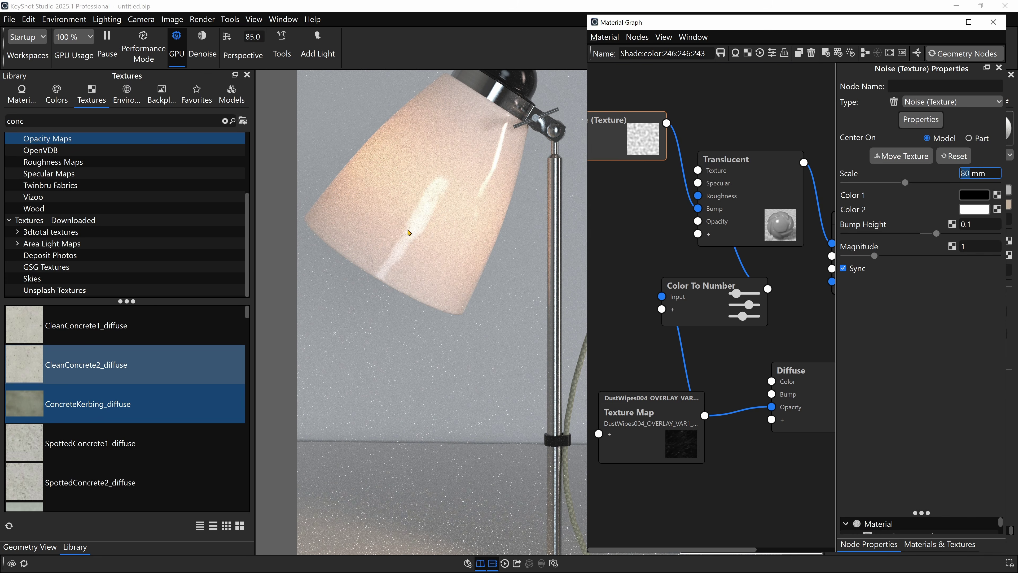
{"action": "left_click", "coordinate": [648, 136]}
{"action": "left_click", "coordinate": [979, 225]}
{"action": "type", "text": "1"}
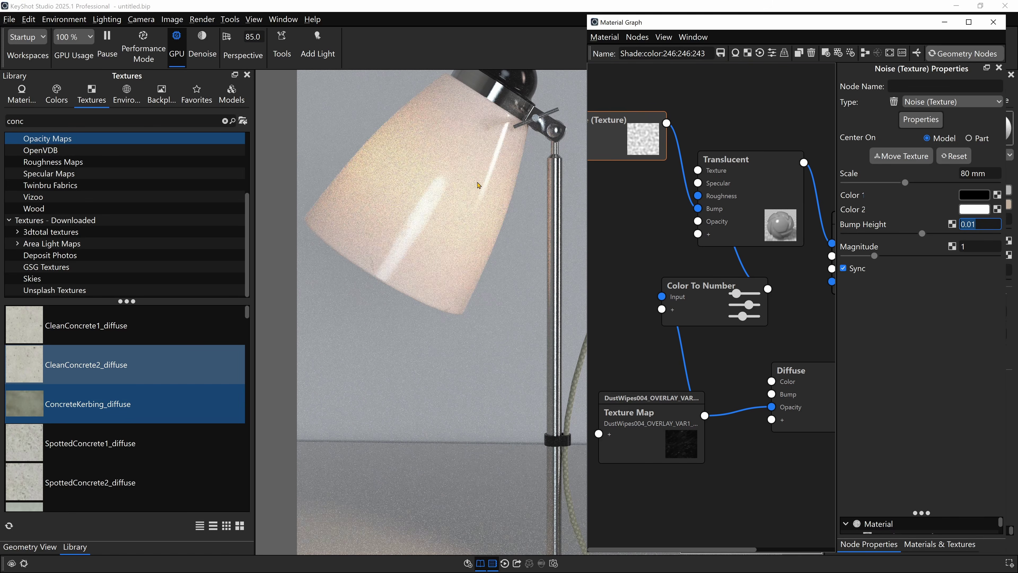
Add a new image style in the Image settings and switch it to Photographic mode.
{"action": "left_click", "coordinate": [651, 135]}
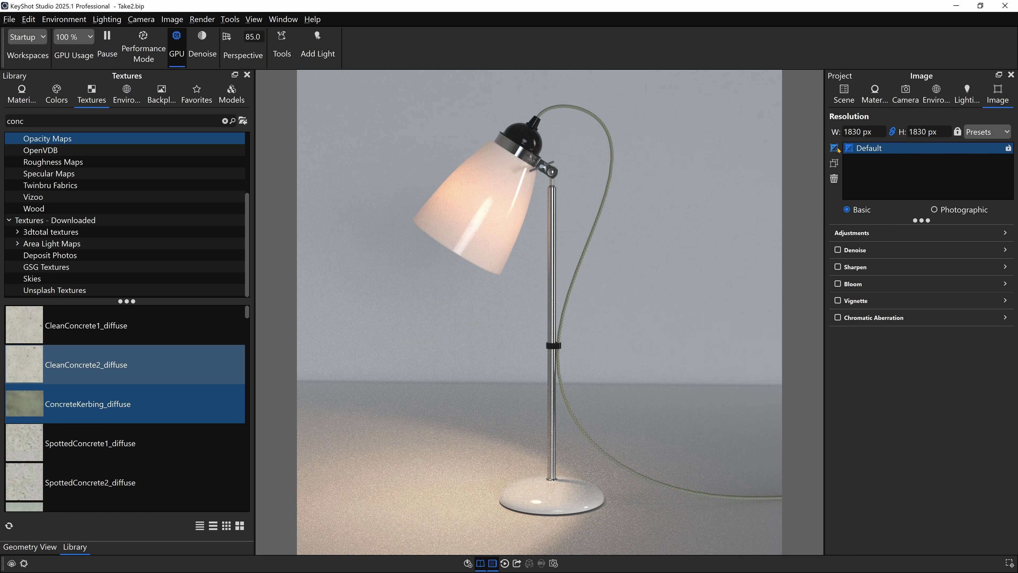
{"action": "left_click", "coordinate": [835, 149]}
{"action": "left_click", "coordinate": [953, 210]}
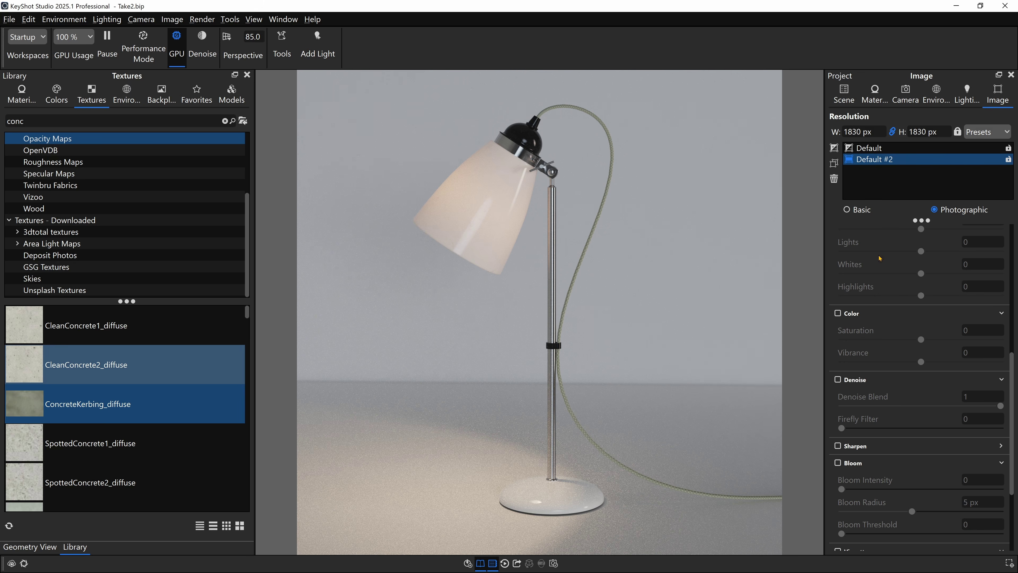
{"action": "scroll", "coordinate": [883, 269], "scroll_direction": "up", "scroll_amount": 7}
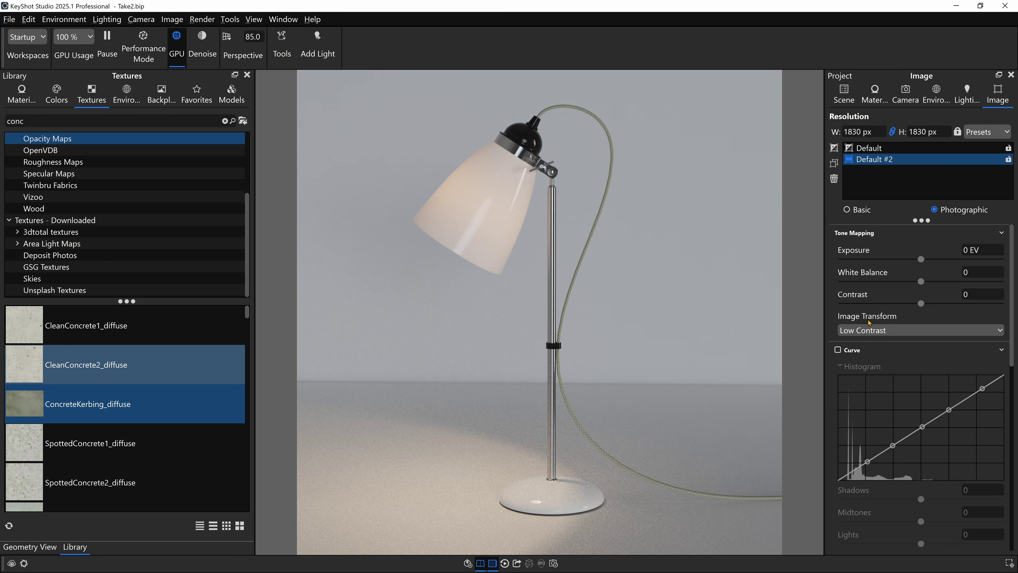
Set the image style's Image Transform to ACES, Exposure to 0.56 EV and Contrast to about 0.39.
{"action": "left_click", "coordinate": [870, 330]}
{"action": "left_click", "coordinate": [860, 378]}
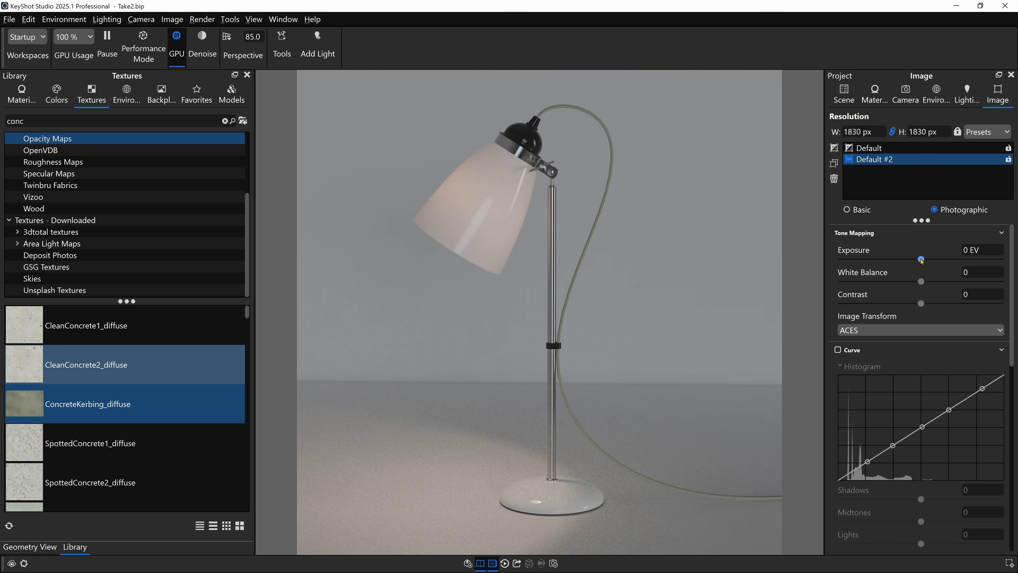
{"action": "left_click_drag", "start_coordinate": [921, 259], "coordinate": [944, 260]}
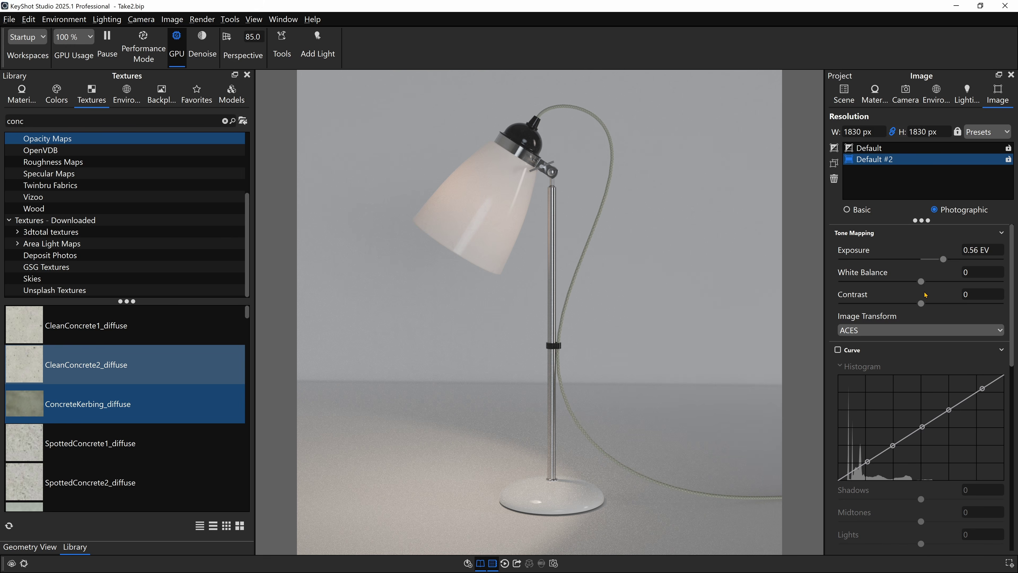
{"action": "left_click_drag", "start_coordinate": [922, 305], "coordinate": [948, 304]}
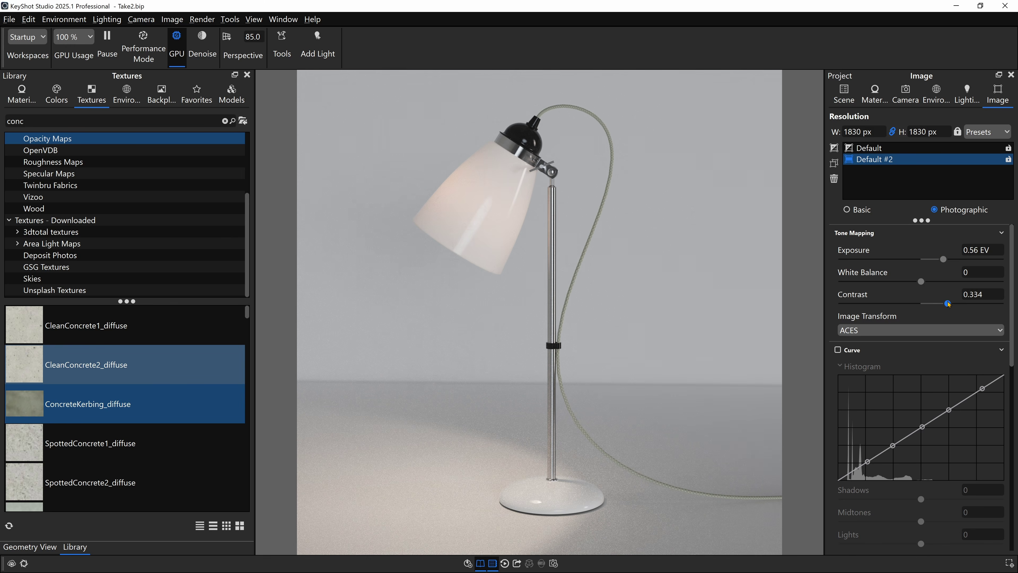
Enable Curve and set Shadows to -0.366, Midtones to -0.226, Lights to 0.04, Whites to 0.326 and Highlights to 0.594.
{"action": "scroll", "coordinate": [894, 324], "scroll_direction": "down", "scroll_amount": 2}
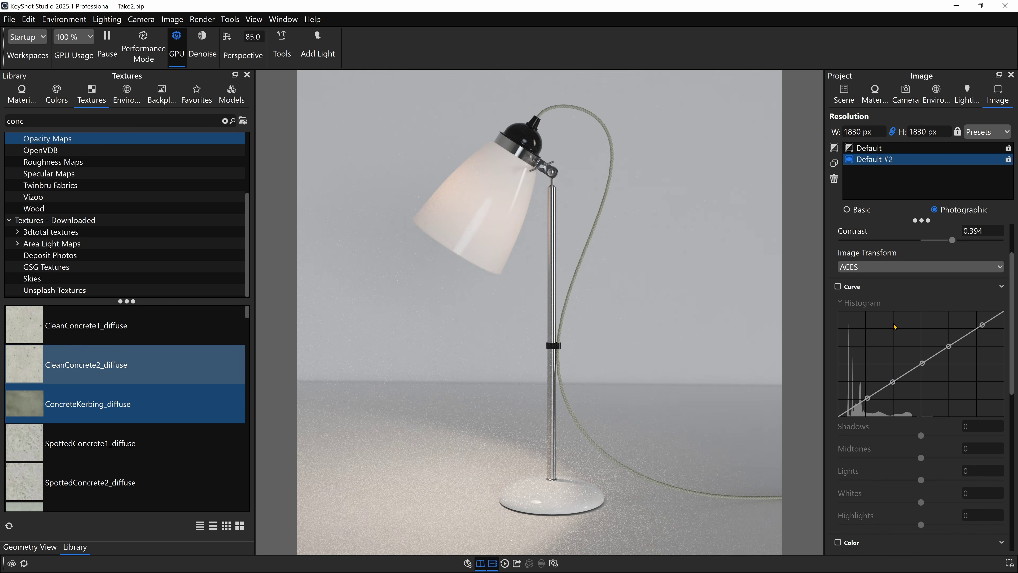
{"action": "left_click", "coordinate": [837, 286]}
{"action": "scroll", "coordinate": [905, 318], "scroll_direction": "down", "scroll_amount": 2}
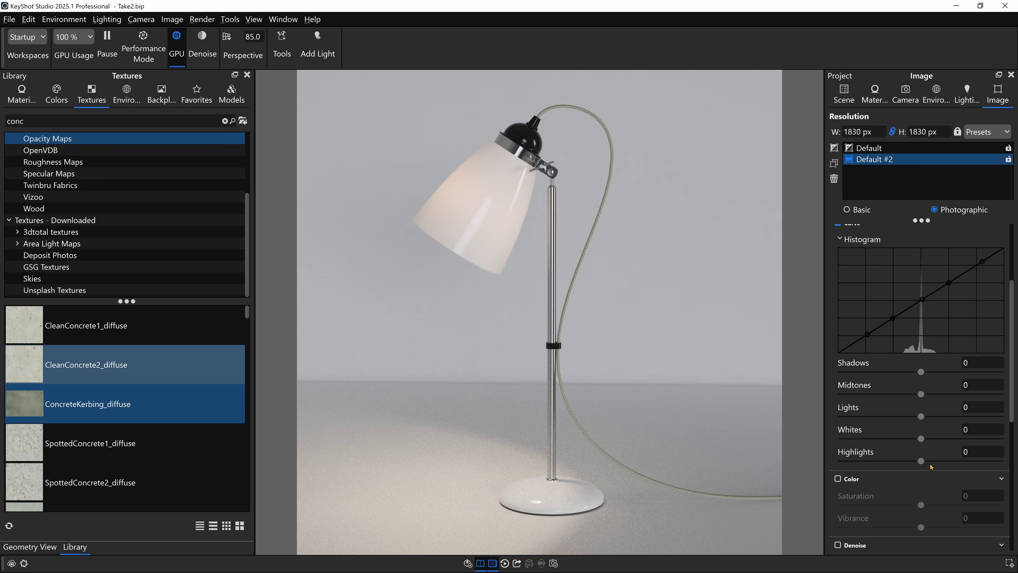
{"action": "left_click_drag", "start_coordinate": [921, 438], "coordinate": [931, 439]}
{"action": "left_click_drag", "start_coordinate": [947, 443], "coordinate": [967, 461]}
{"action": "left_click_drag", "start_coordinate": [921, 416], "coordinate": [892, 379]}
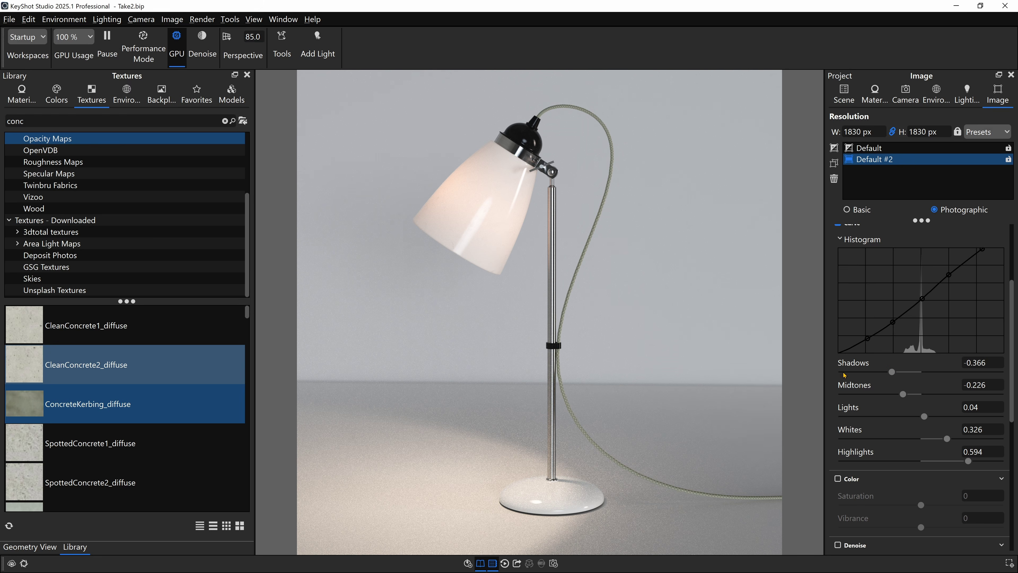
Enable the image style's Color adjustments and set Saturation to 0.274 and Vibrance to 0.334.
{"action": "scroll", "coordinate": [849, 369], "scroll_direction": "down", "scroll_amount": 4}
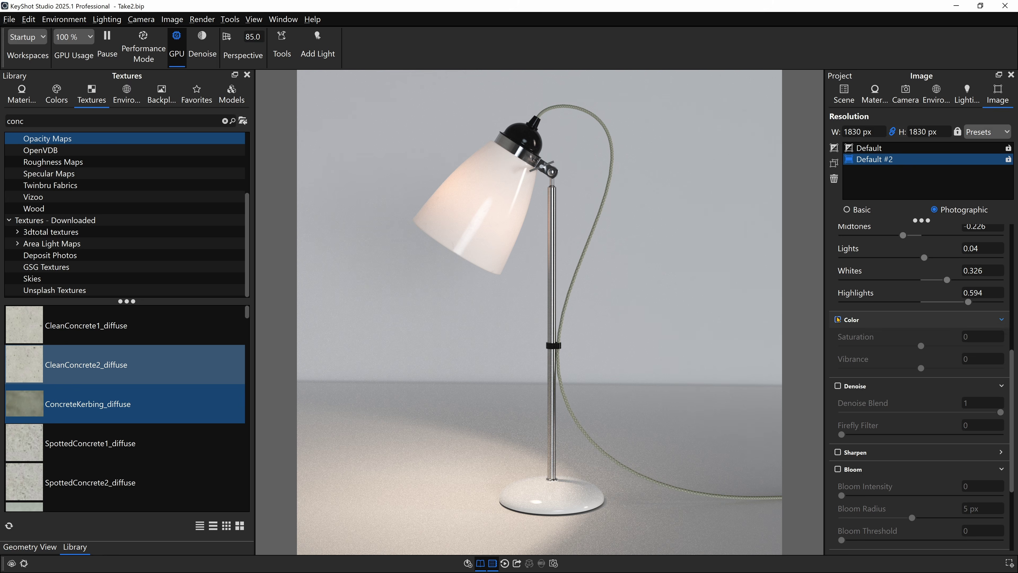
{"action": "left_click", "coordinate": [839, 320]}
{"action": "left_click", "coordinate": [837, 319]}
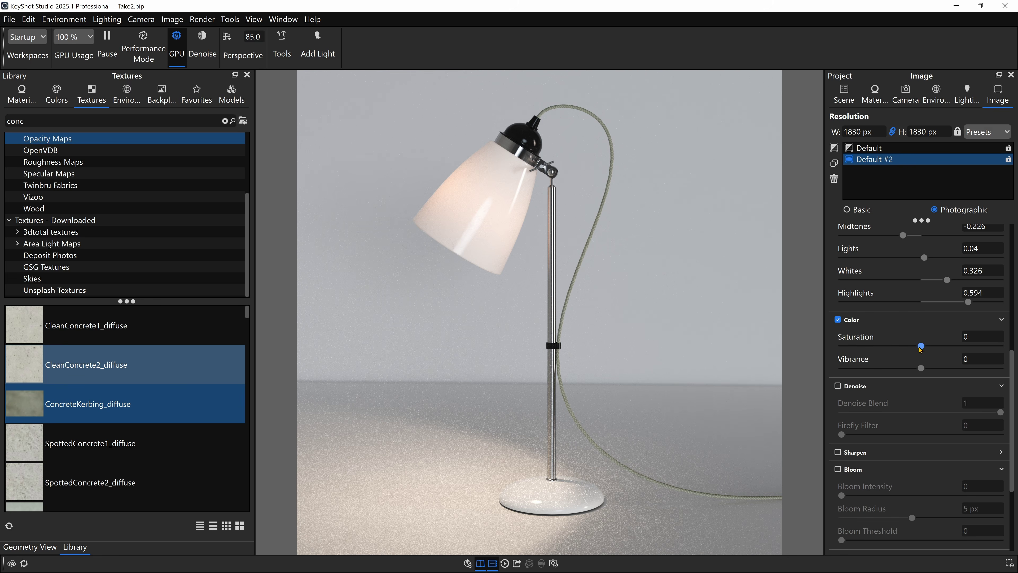
{"action": "left_click_drag", "start_coordinate": [921, 368], "coordinate": [948, 369]}
Enable Denoise and set Denoise Blend to 0.3 and Firefly Filter to 0.2.
{"action": "left_click", "coordinate": [838, 386]}
{"action": "left_click", "coordinate": [977, 403]}
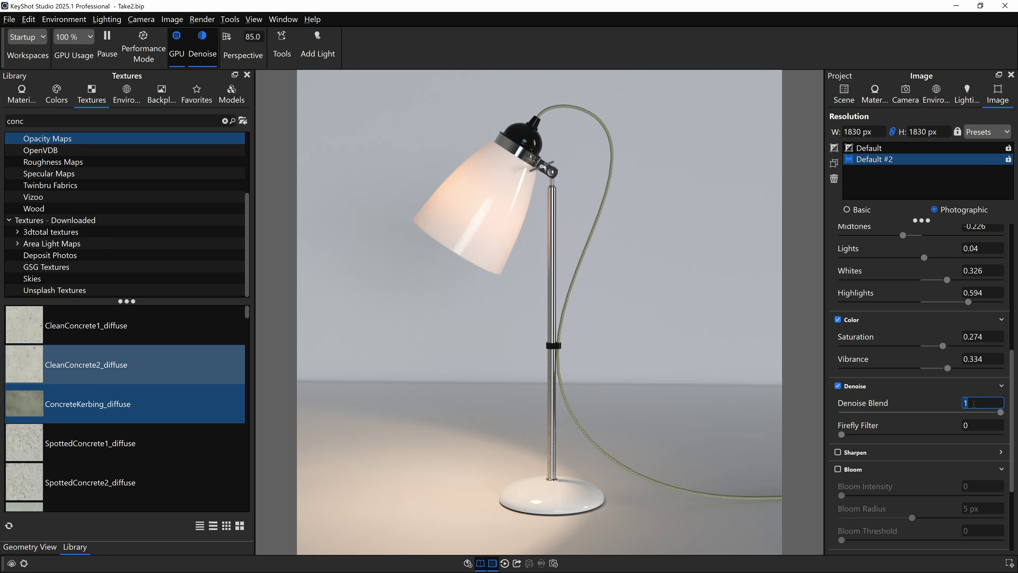
{"action": "type", "text": ".5"}
{"action": "key", "text": "Return"}
{"action": "type", "text": ".3"}
{"action": "key", "text": "Return"}
{"action": "left_click", "coordinate": [971, 425]}
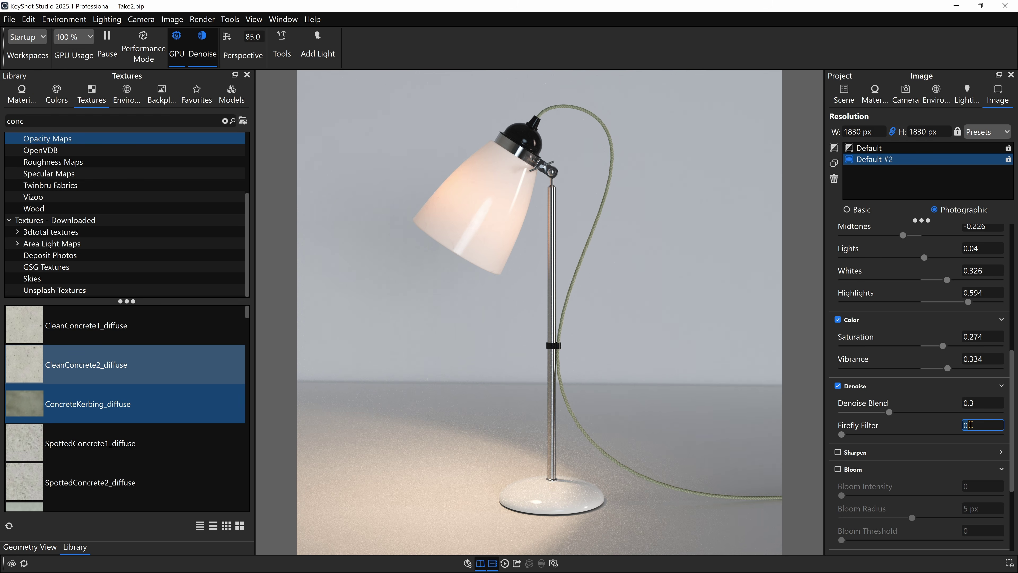
{"action": "type", "text": ".2"}
{"action": "key", "text": "Return"}
Enable Bloom and set its Intensity to 1, Radius to 60 px and Threshold to 0.374.
{"action": "left_click", "coordinate": [880, 463]}
{"action": "left_click", "coordinate": [845, 470]}
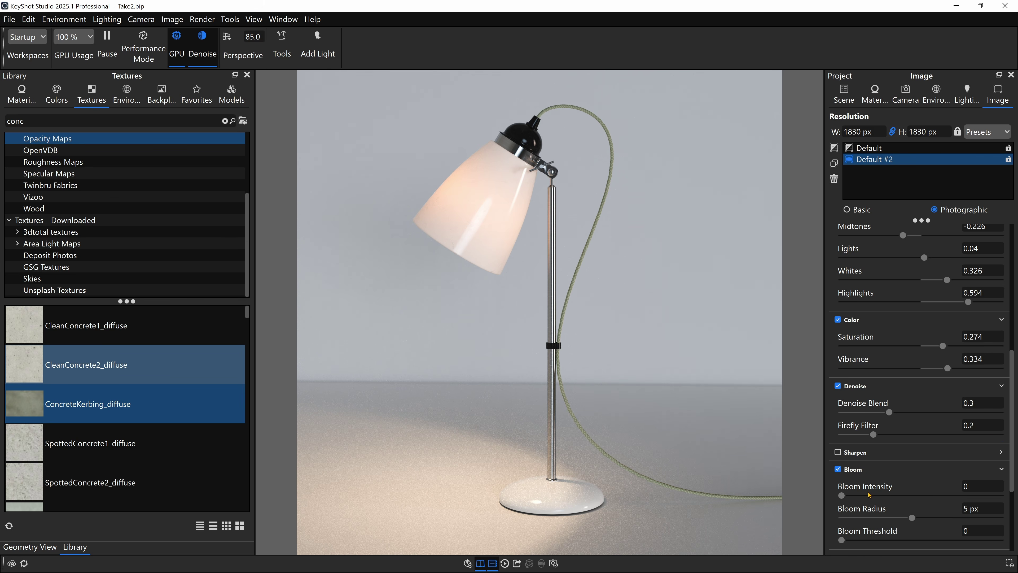
{"action": "left_click", "coordinate": [1002, 486]}
{"action": "type", "text": "1"}
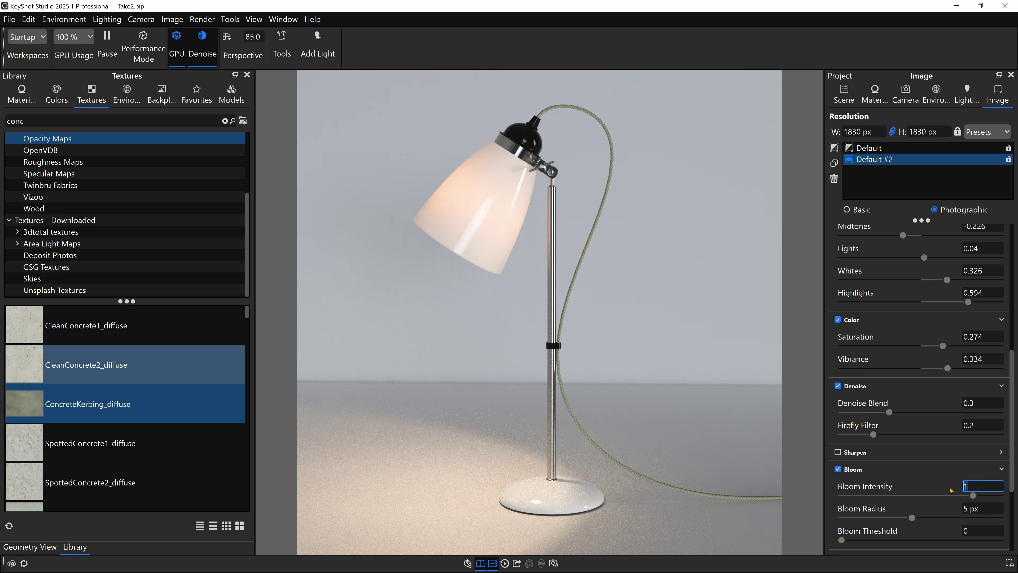
{"action": "scroll", "coordinate": [992, 459], "scroll_direction": "down", "scroll_amount": 2}
{"action": "left_click", "coordinate": [988, 445]}
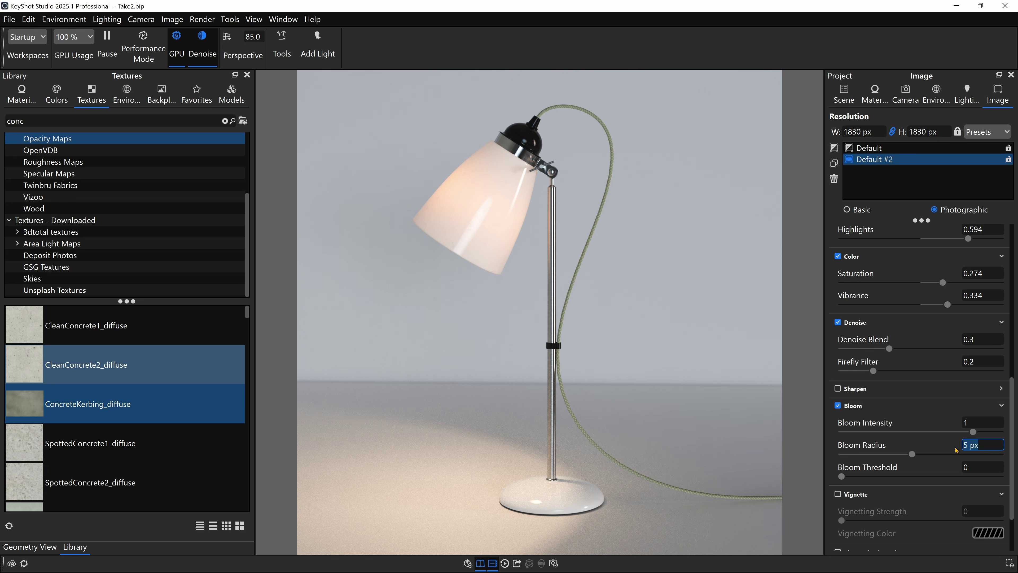
{"action": "type", "text": "60"}
{"action": "key", "text": "Return"}
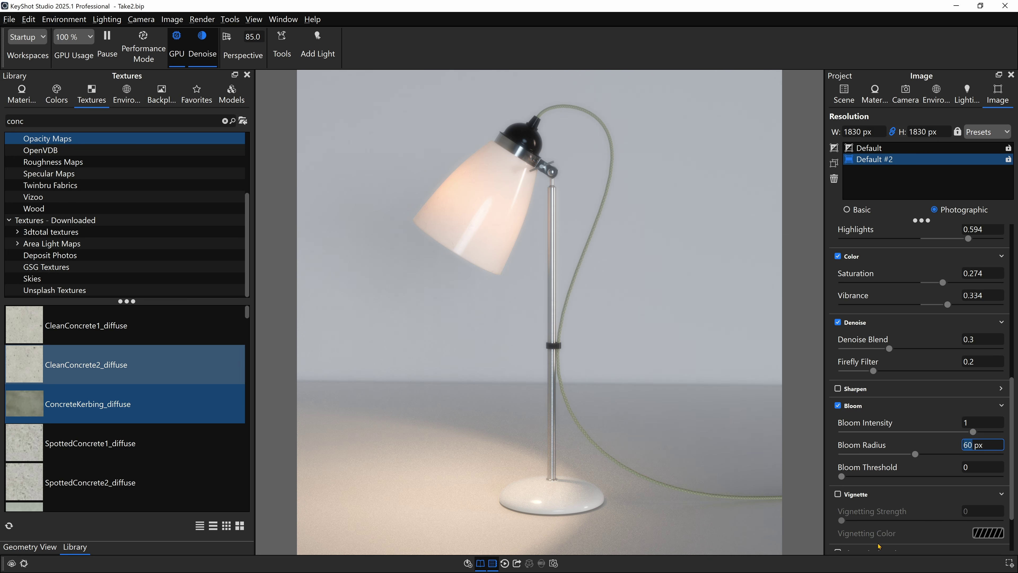
{"action": "left_click_drag", "start_coordinate": [840, 475], "coordinate": [872, 476]}
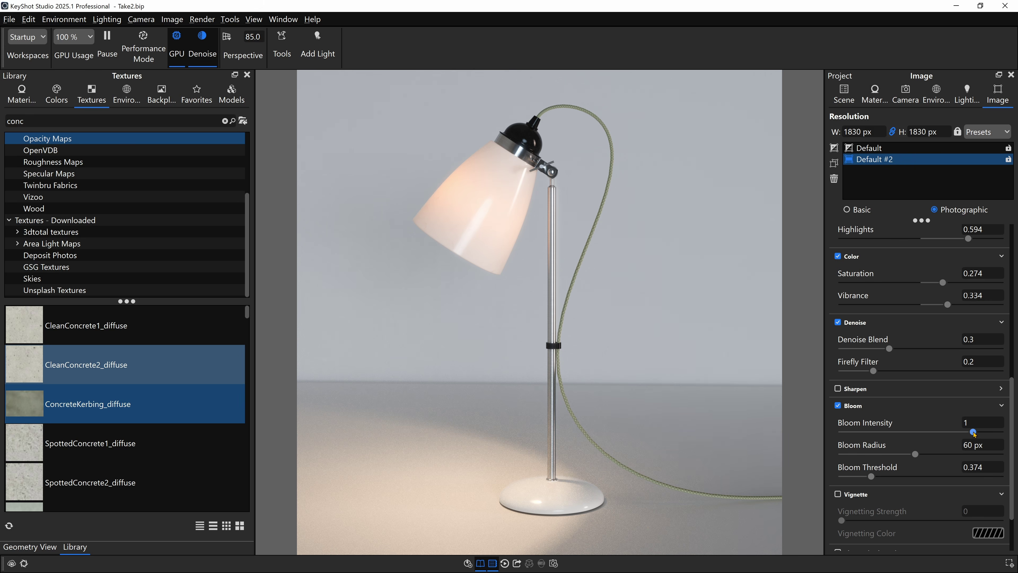
Set Bloom Intensity to 0.5, compare the render with Bloom off and on, and set Bloom Radius to 40 px.
{"action": "left_click", "coordinate": [989, 444]}
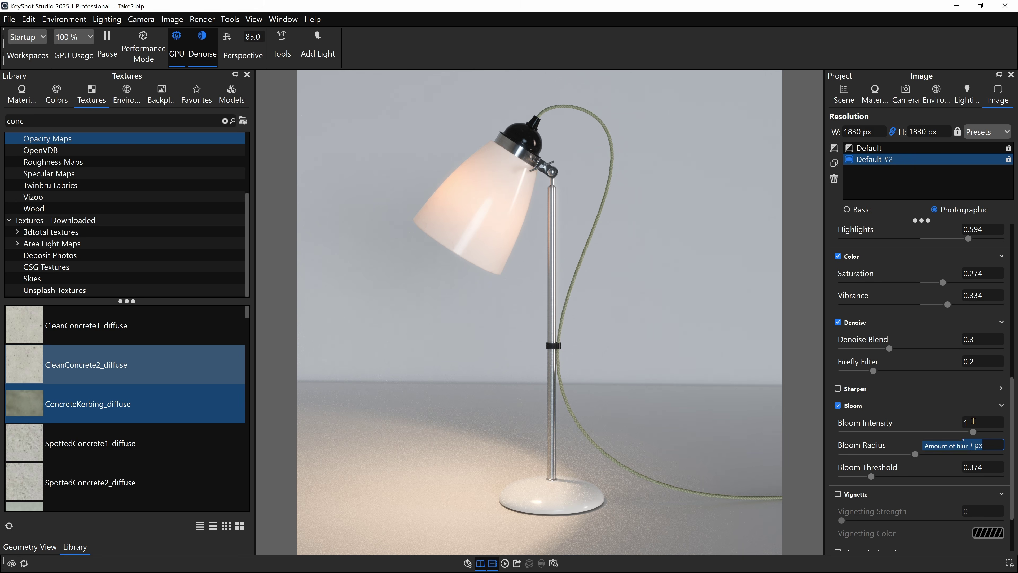
{"action": "left_click", "coordinate": [974, 421]}
{"action": "type", "text": "0.5"}
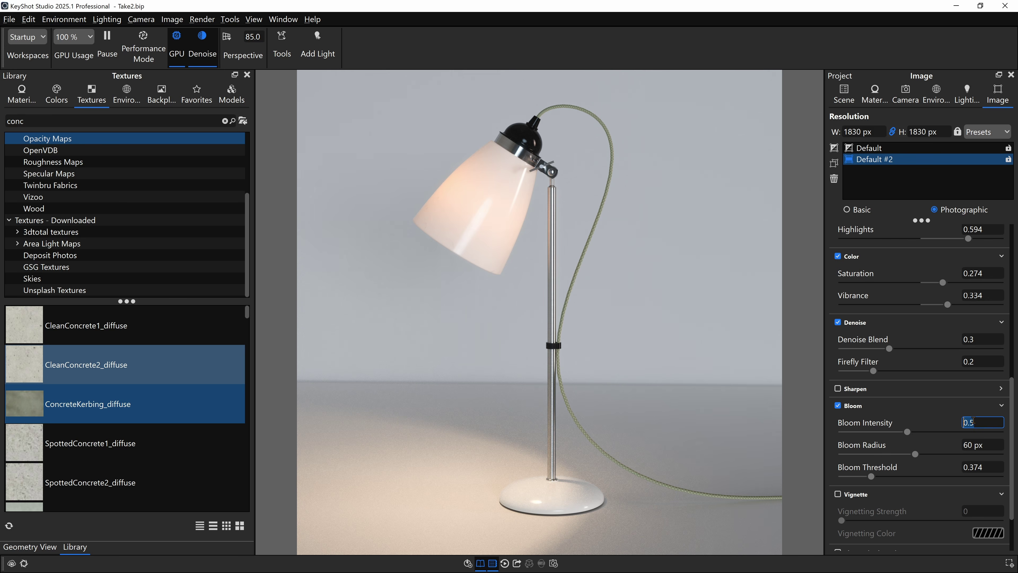
{"action": "left_click", "coordinate": [838, 405]}
{"action": "left_click", "coordinate": [838, 406]}
{"action": "left_click", "coordinate": [838, 406]}
{"action": "left_click", "coordinate": [838, 405]}
{"action": "left_click", "coordinate": [988, 448]}
{"action": "type", "text": "40"}
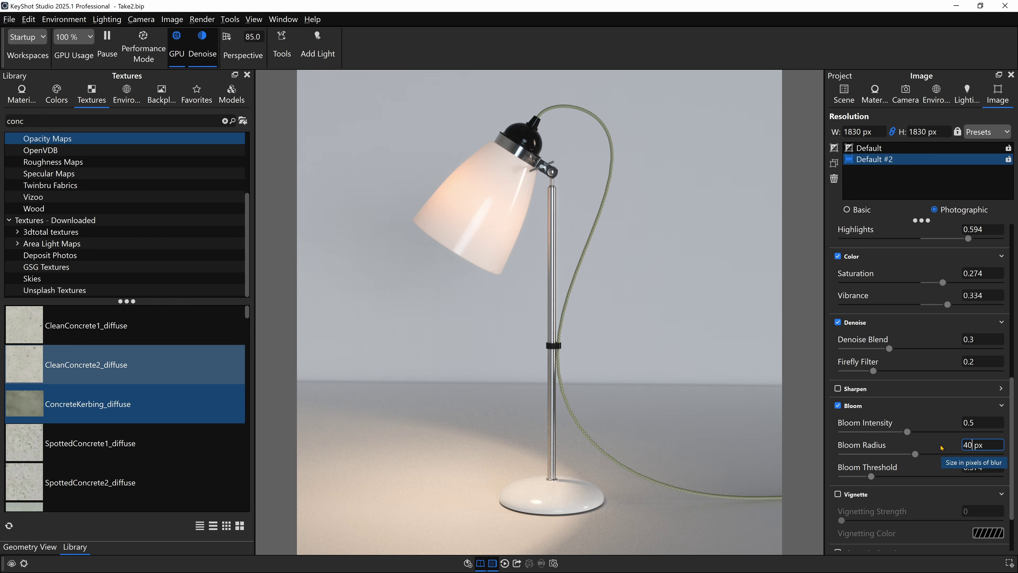
{"action": "key", "text": "Return"}
Switch to the ImageGlass viewer, compare the render with the lit-lamp reference photo, and move the photo out of the way.
{"action": "key", "text": "alt+Tab"}
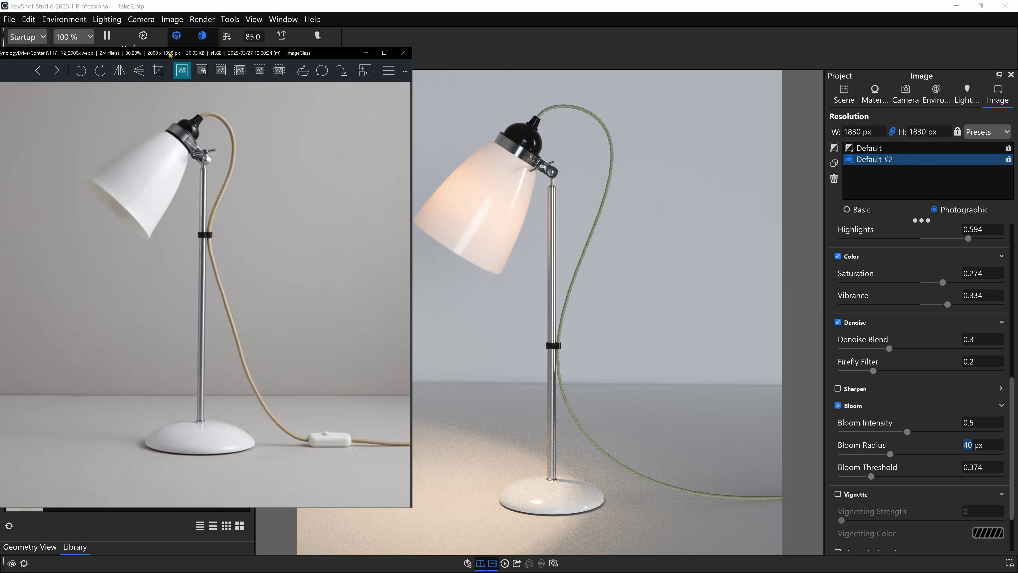
{"action": "left_click", "coordinate": [57, 71]}
{"action": "left_click", "coordinate": [39, 71]}
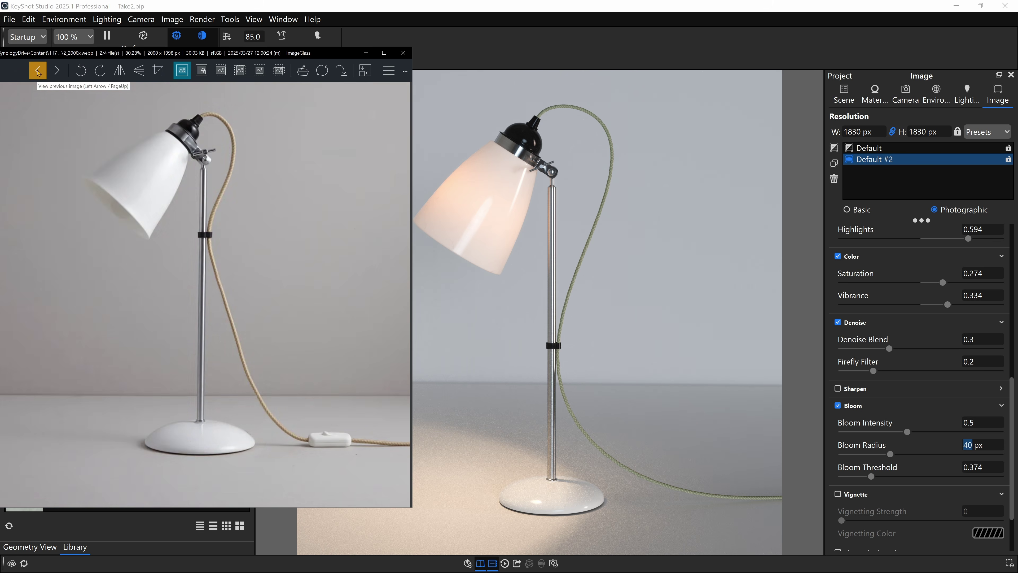
{"action": "left_click", "coordinate": [38, 71]}
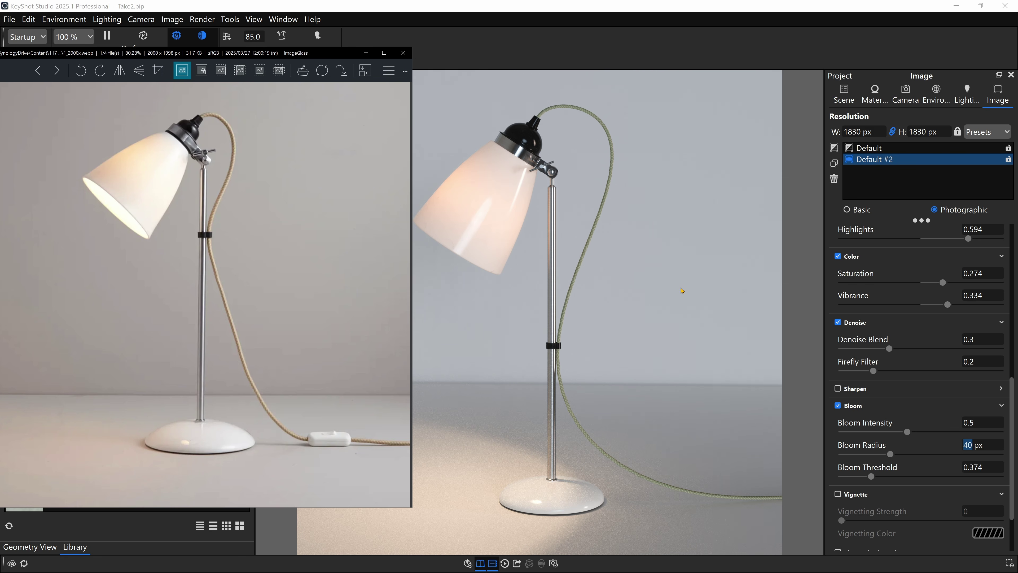
{"action": "left_click_drag", "start_coordinate": [331, 51], "coordinate": [1017, 67]}
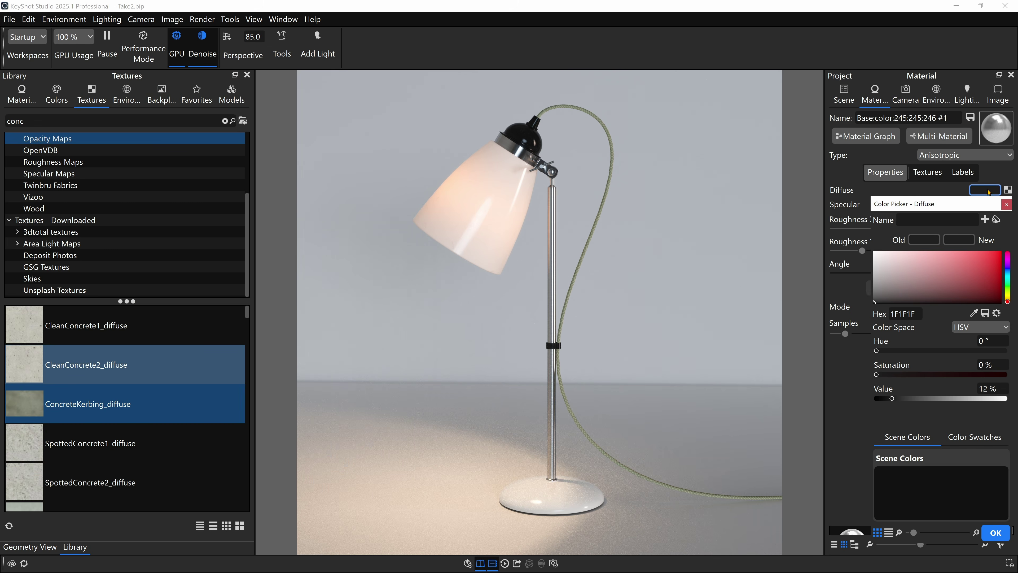
Lighten the Diffuse color of the lamp base's Anisotropic material by raising its Value.
{"action": "left_click_drag", "start_coordinate": [900, 393], "coordinate": [912, 400]}
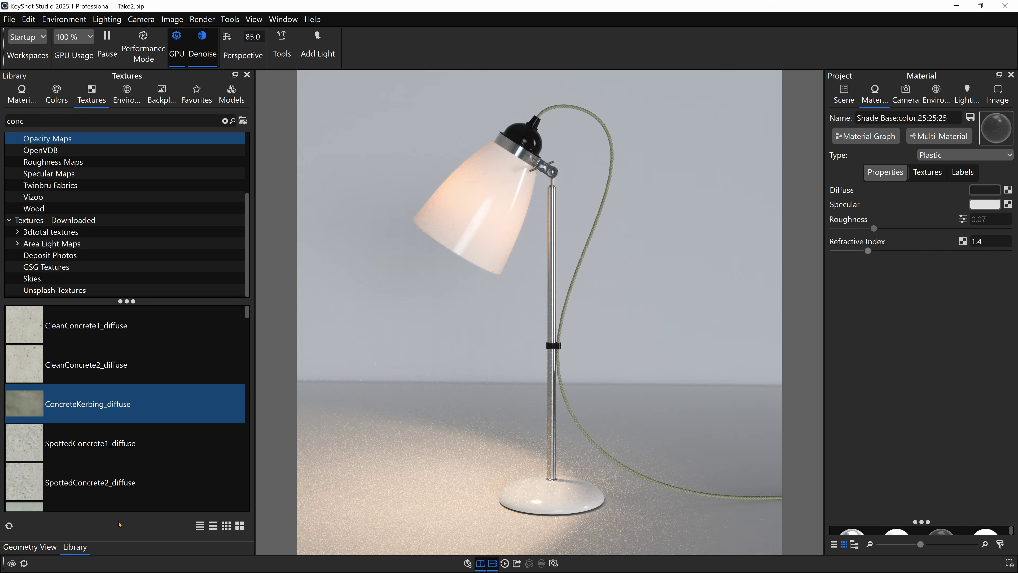
Duplicate the ground plane used as the back wall, rotate the copy 90° and place it as a side wall.
{"action": "key", "text": "o"}
{"action": "left_click", "coordinate": [120, 174]}
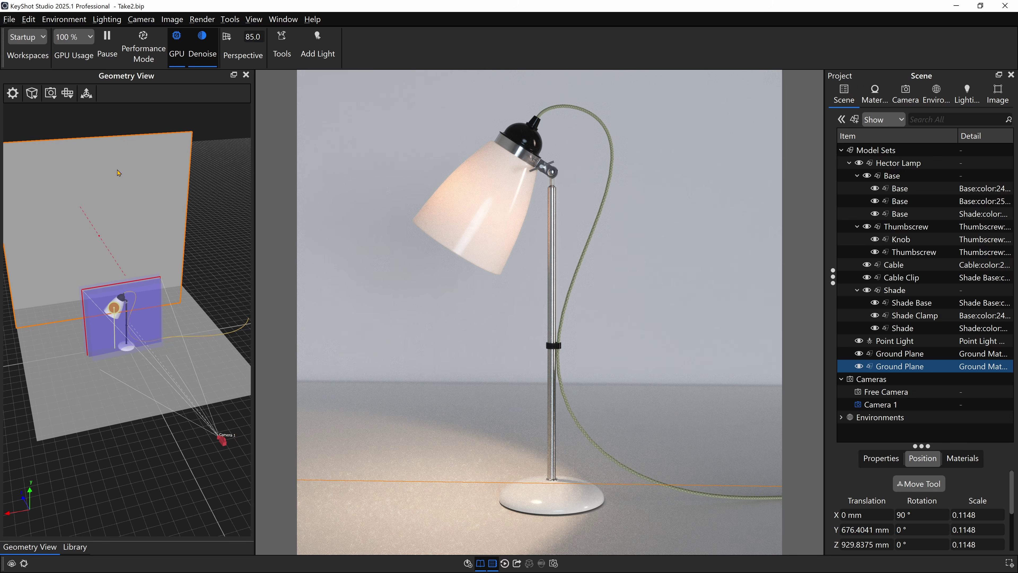
{"action": "right_click", "coordinate": [119, 173]}
{"action": "left_click", "coordinate": [124, 407]}
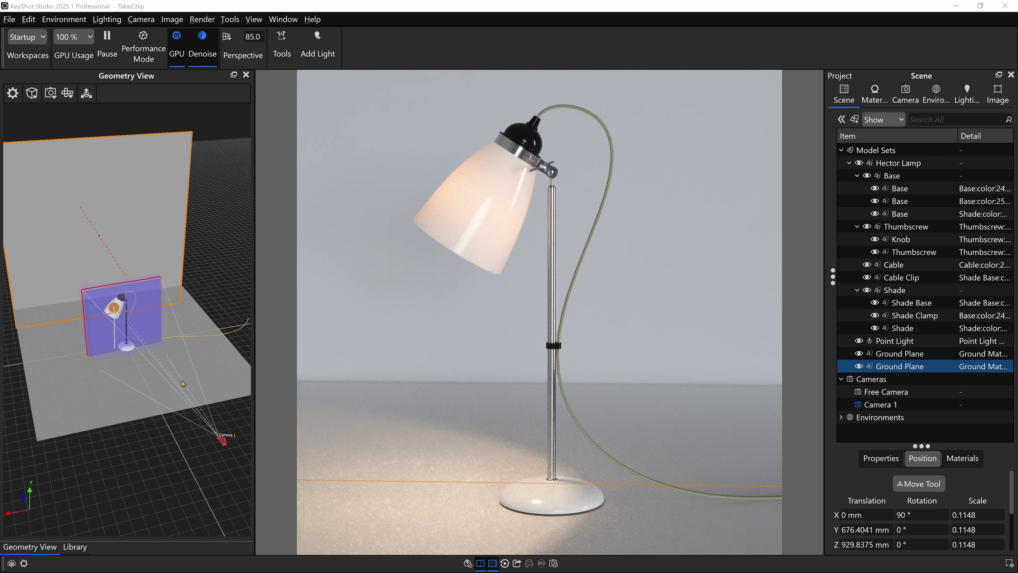
{"action": "left_click_drag", "start_coordinate": [199, 227], "coordinate": [173, 379]}
{"action": "left_click_drag", "start_coordinate": [19, 212], "coordinate": [218, 225], "text": "shift"}
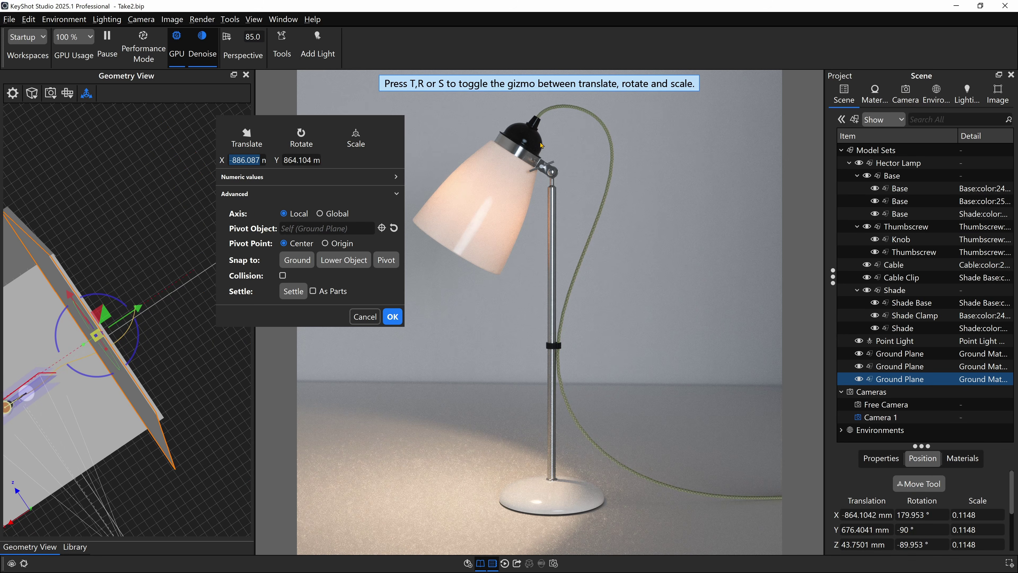
Raise the side wall about 89 mm, shift it about -1449 mm along its local X axis, and accept the placement.
{"action": "left_click_drag", "start_coordinate": [168, 381], "coordinate": [107, 292]}
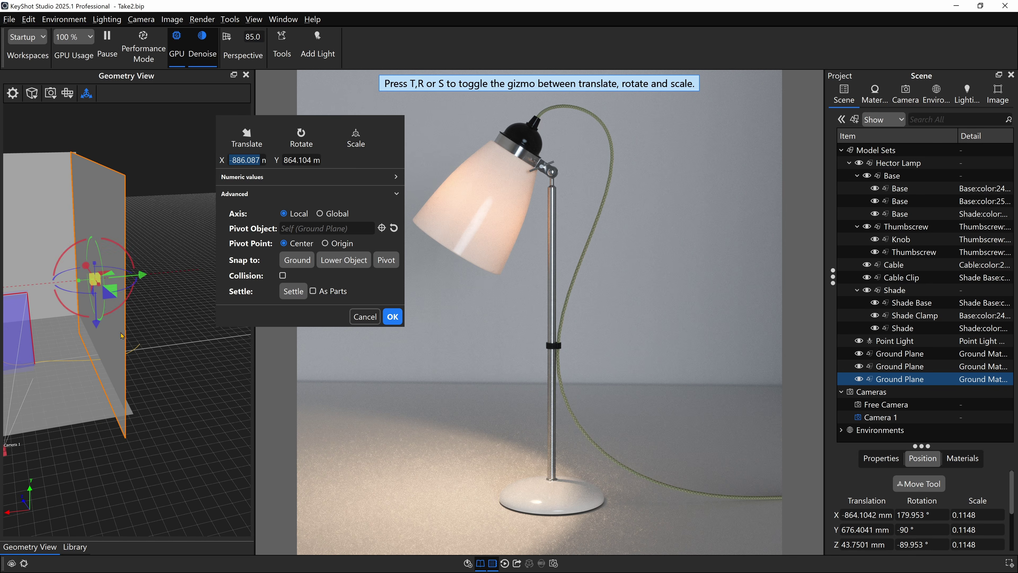
{"action": "left_click_drag", "start_coordinate": [102, 328], "coordinate": [93, 274]}
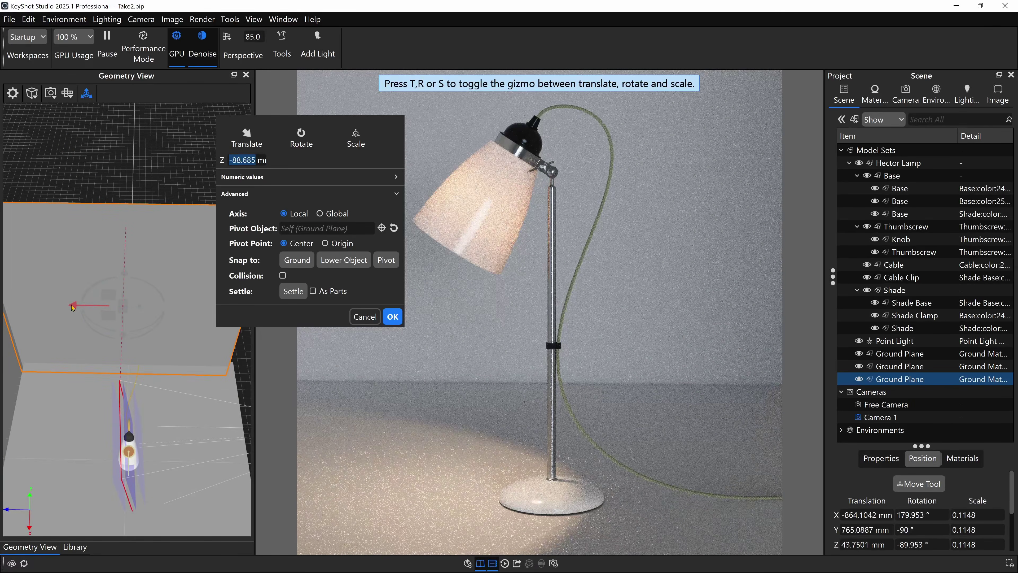
{"action": "left_click_drag", "start_coordinate": [72, 305], "coordinate": [108, 308]}
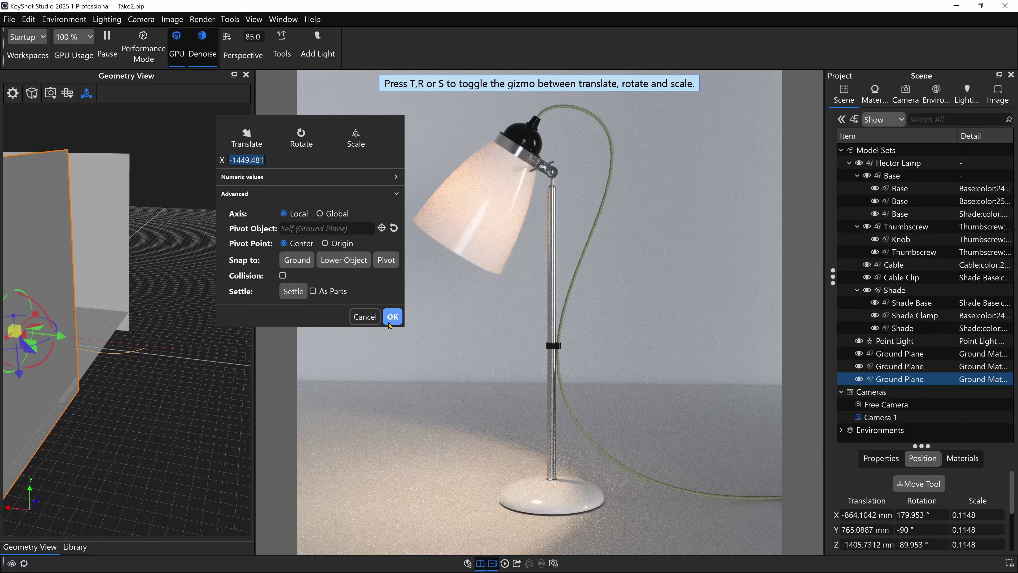
{"action": "left_click", "coordinate": [392, 316]}
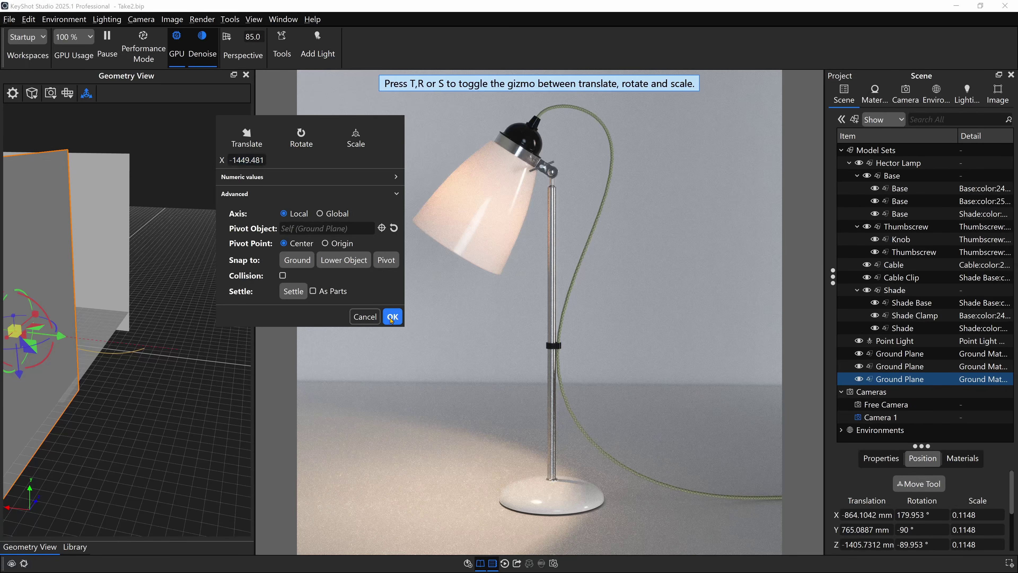
Darken the back wall's Ground Material by setting its Diffuse color Value to 71%.
{"action": "double_click", "coordinate": [649, 207]}
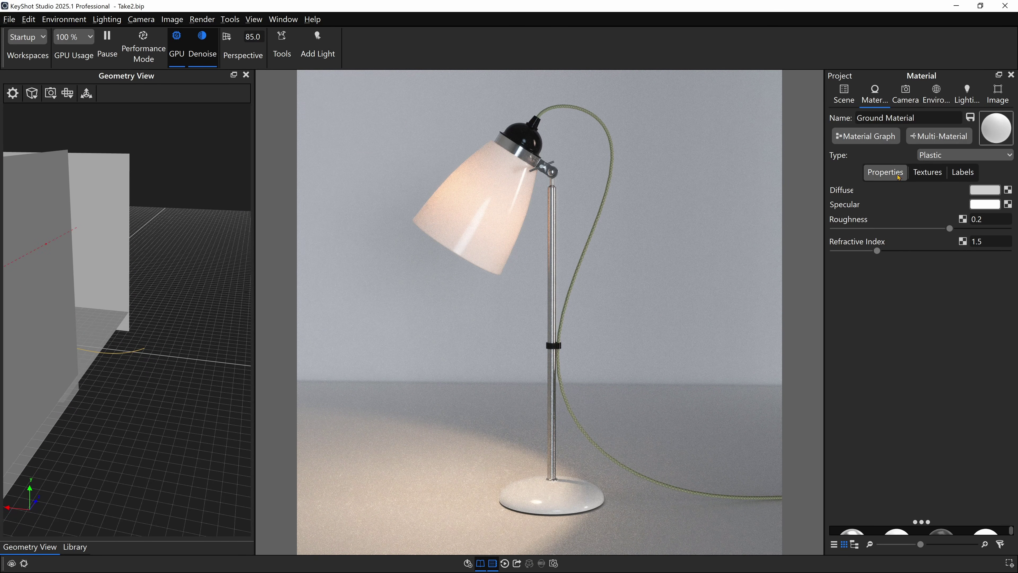
{"action": "left_click", "coordinate": [984, 189]}
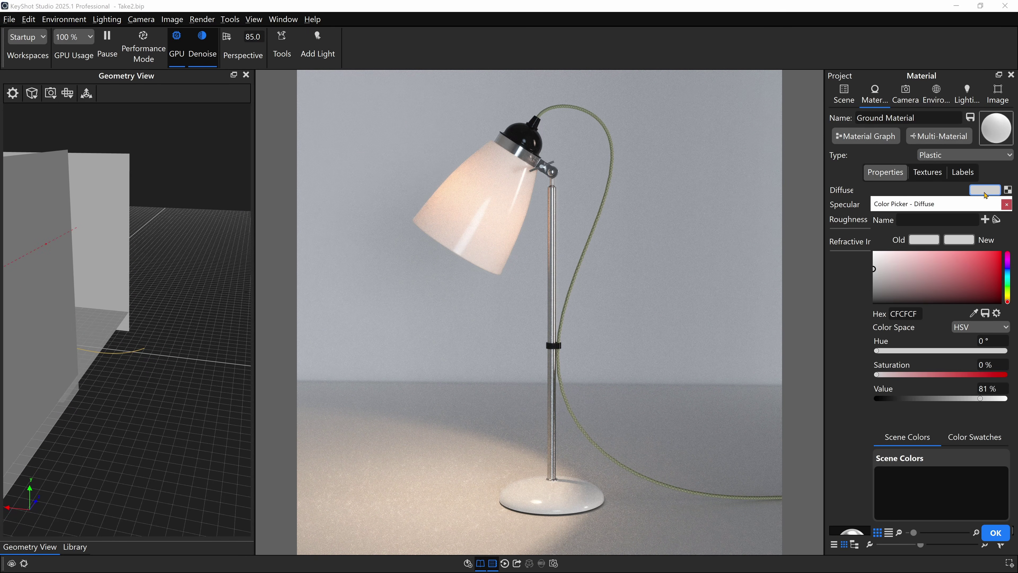
{"action": "left_click", "coordinate": [969, 399]}
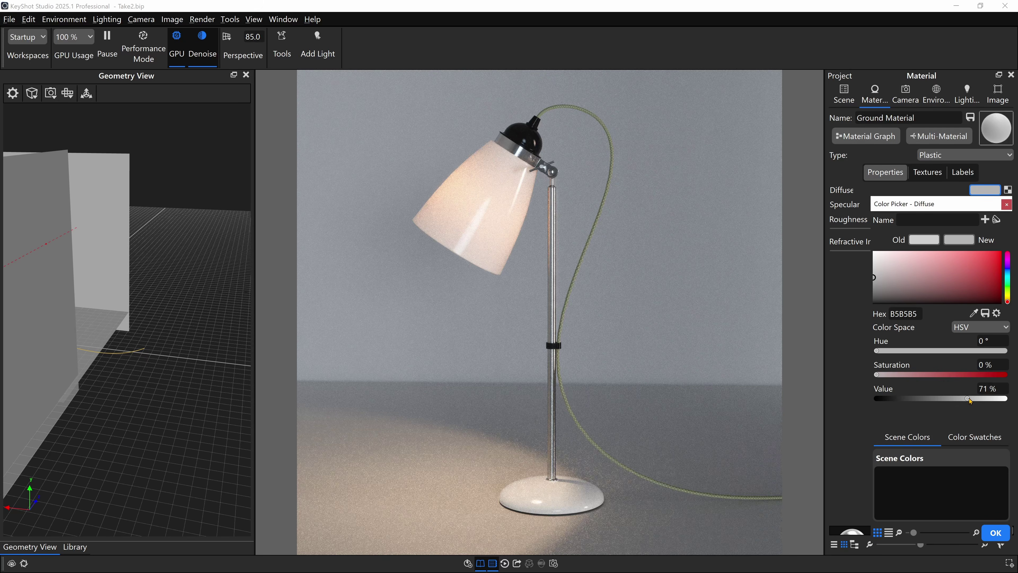
Frame a close-up of the black shade base and open its plastic material in the Material Graph.
{"action": "double_click", "coordinate": [538, 141]}
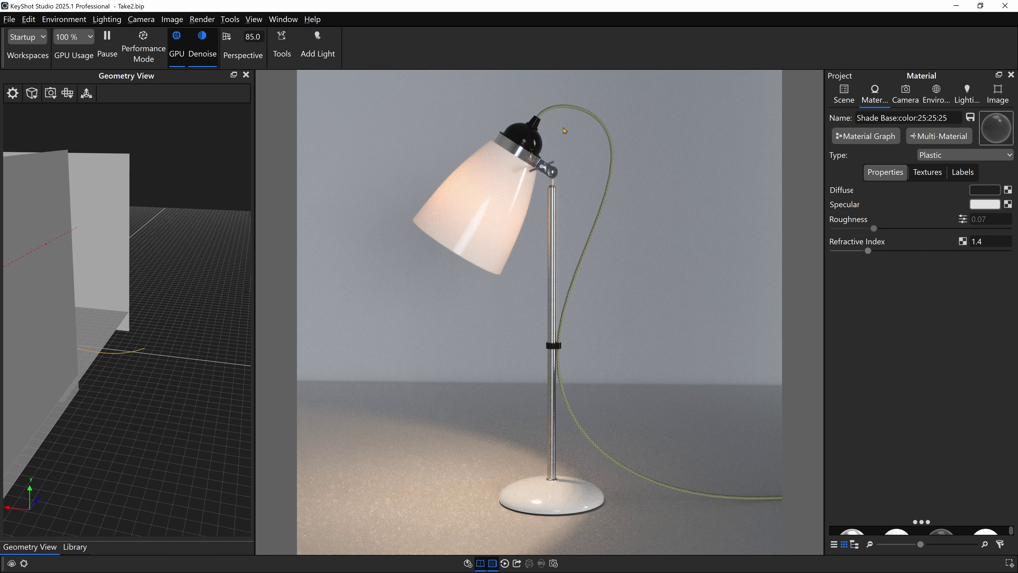
{"action": "scroll", "coordinate": [552, 118], "scroll_direction": "up", "scroll_amount": 6}
{"action": "middle_click_drag", "start_coordinate": [555, 132], "coordinate": [575, 321]}
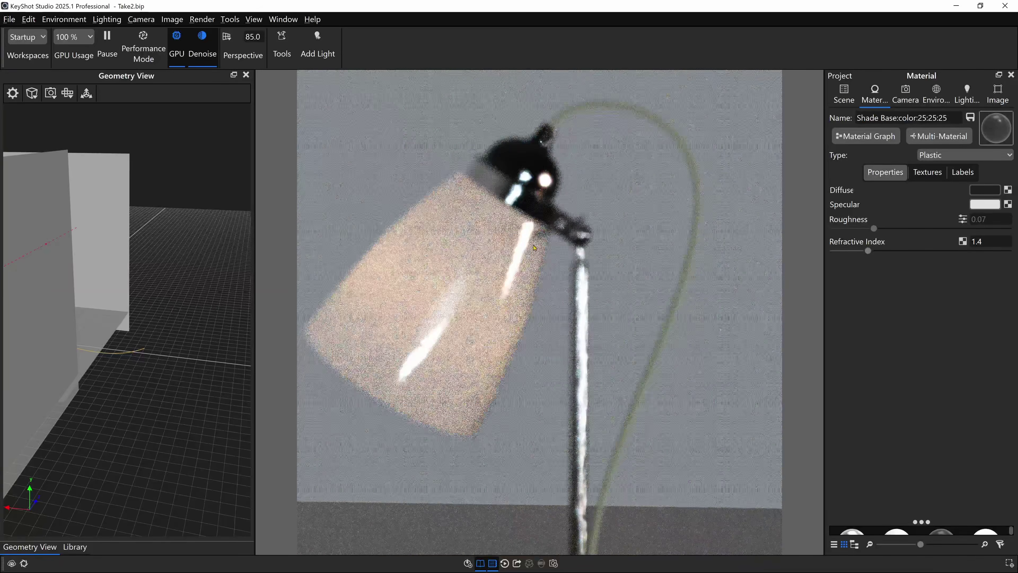
{"action": "scroll", "coordinate": [536, 155], "scroll_direction": "up", "scroll_amount": 1}
{"action": "scroll", "coordinate": [534, 143], "scroll_direction": "up", "scroll_amount": 3}
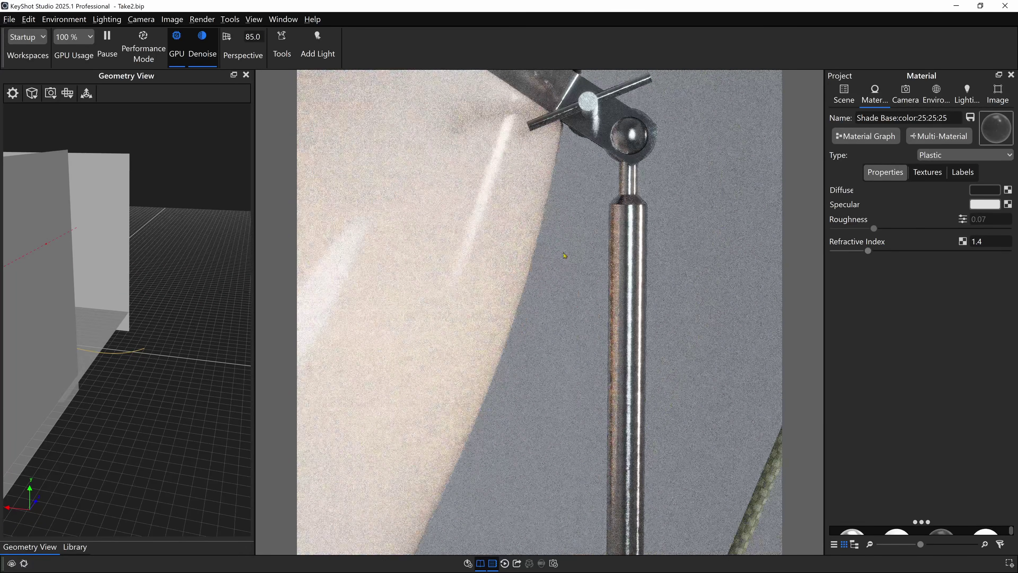
{"action": "left_click", "coordinate": [866, 136]}
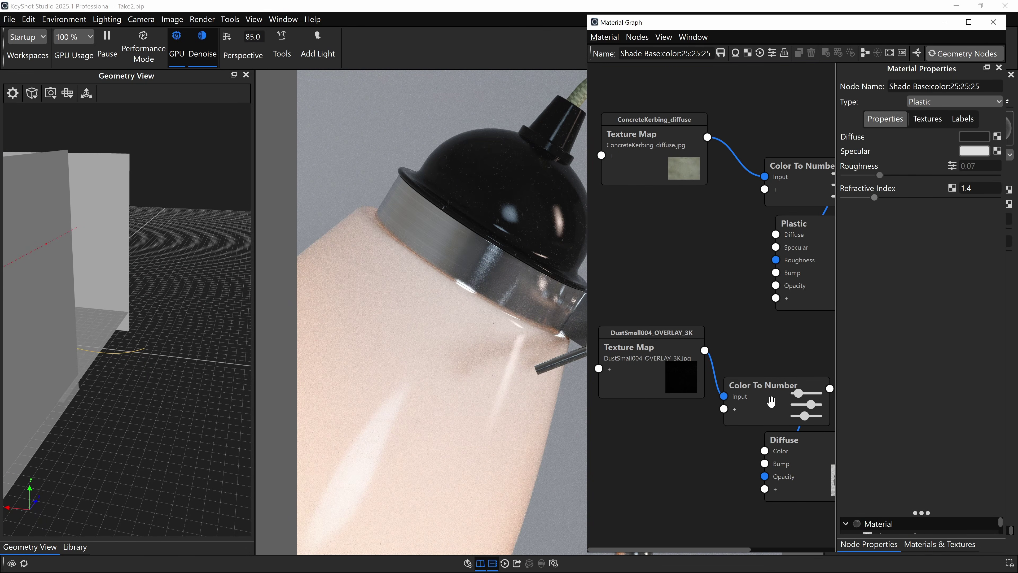
Strengthen the shade base's dust by raising Output To on the DustSmall004_OVERLAY_3K map's Color To Number node, trying 5 before settling on 3.
{"action": "left_click", "coordinate": [650, 365]}
{"action": "left_click", "coordinate": [650, 366]}
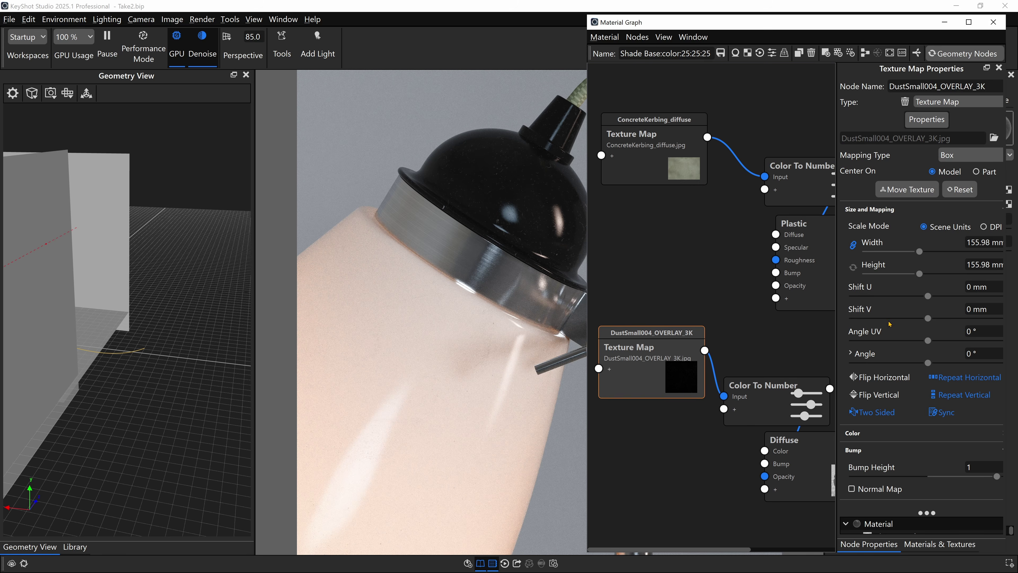
{"action": "left_click", "coordinate": [763, 401]}
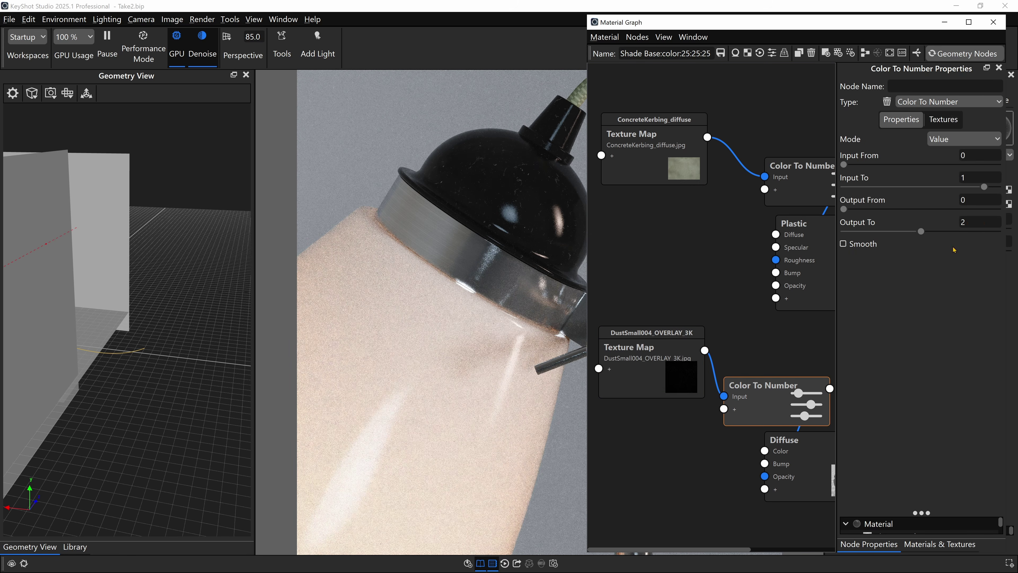
{"action": "left_click", "coordinate": [967, 221]}
{"action": "type", "text": "5"}
{"action": "key", "text": "Return"}
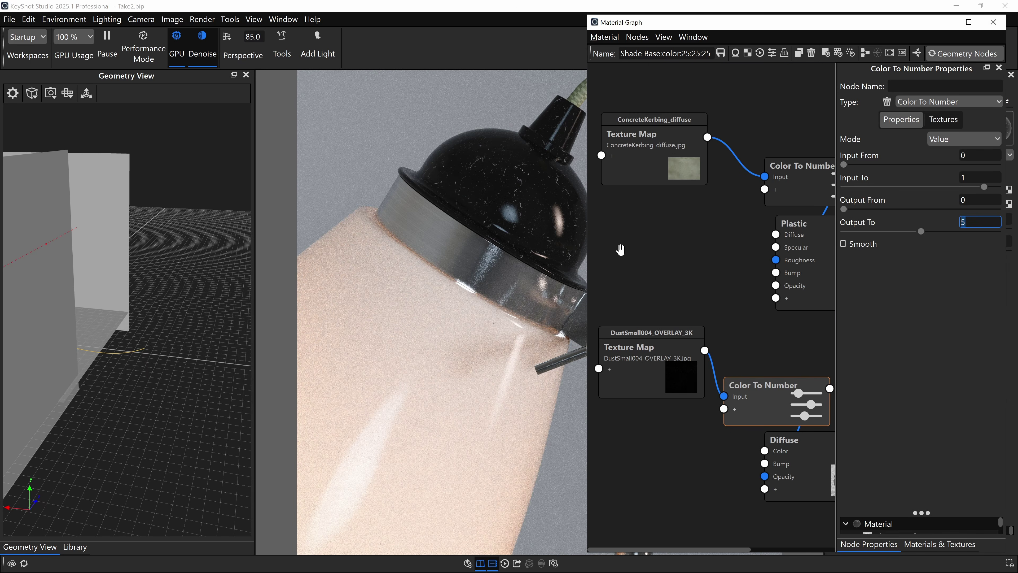
{"action": "type", "text": "3"}
{"action": "key", "text": "Return"}
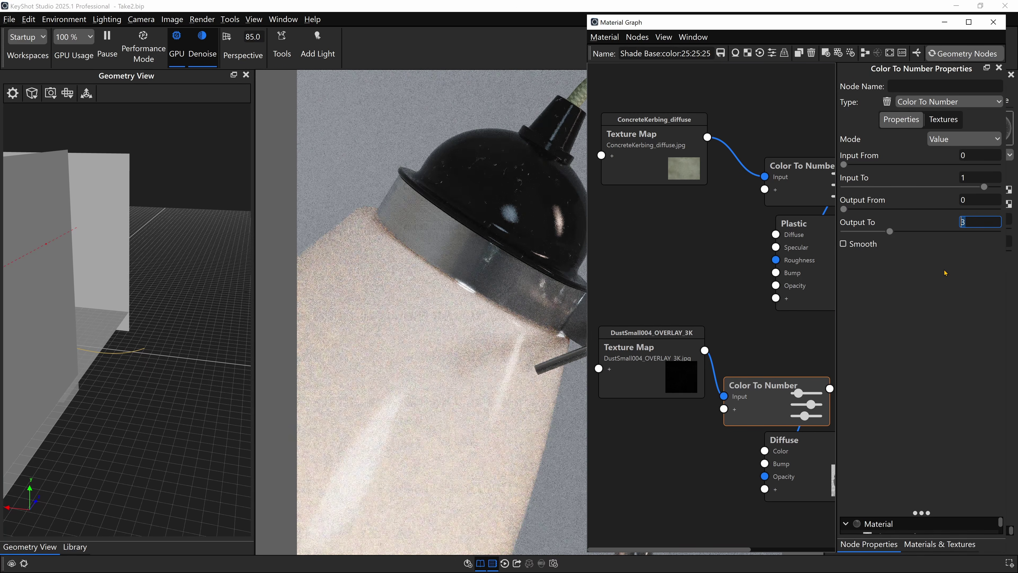
Reposition the ConcreteKerbing_diffuse map and its Color To Number node, and reset that node's input and output ranges to 0–1.
{"action": "left_click", "coordinate": [644, 146]}
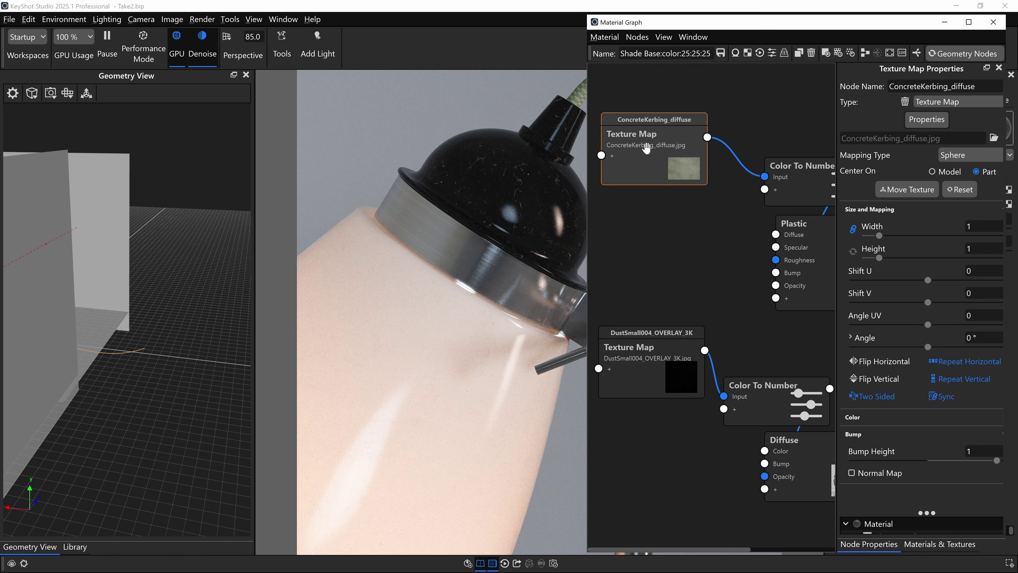
{"action": "left_click_drag", "start_coordinate": [645, 147], "coordinate": [616, 145]}
{"action": "left_click_drag", "start_coordinate": [831, 153], "coordinate": [770, 147]}
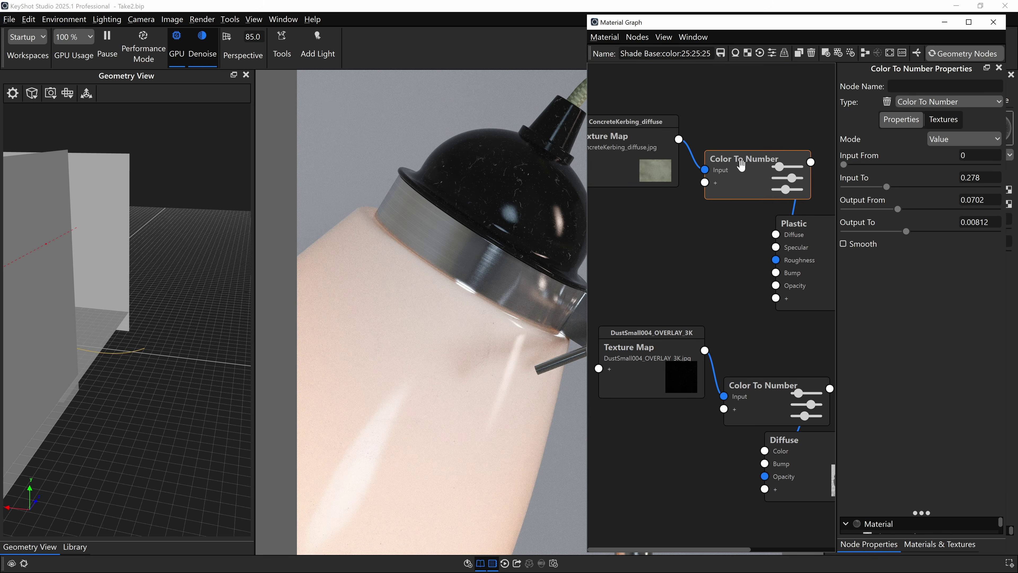
{"action": "left_click", "coordinate": [963, 155]}
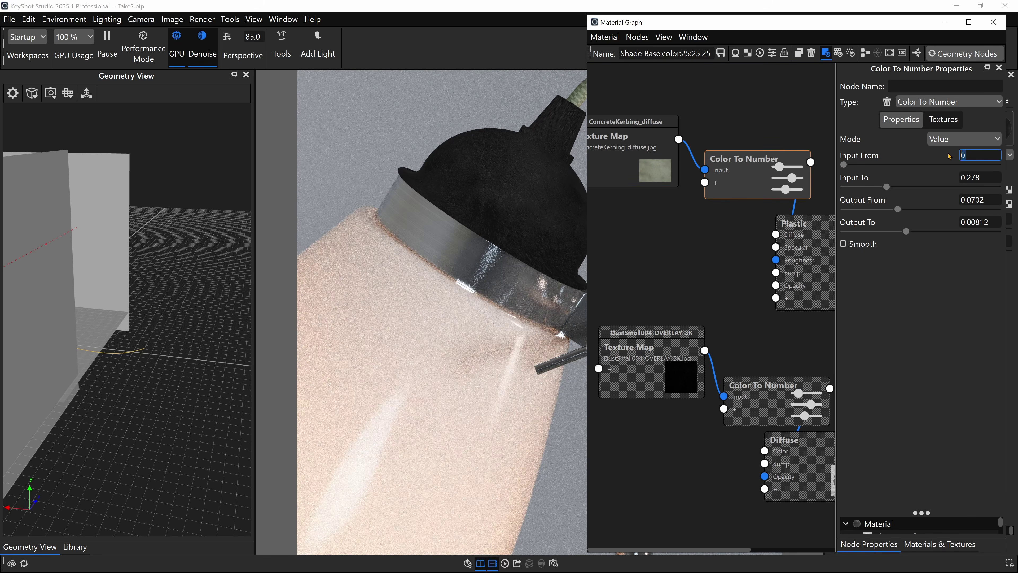
{"action": "key", "text": "Tab"}
{"action": "type", "text": "1"}
{"action": "key", "text": "Tab"}
{"action": "type", "text": "0"}
{"action": "key", "text": "Tab"}
{"action": "type", "text": "1"}
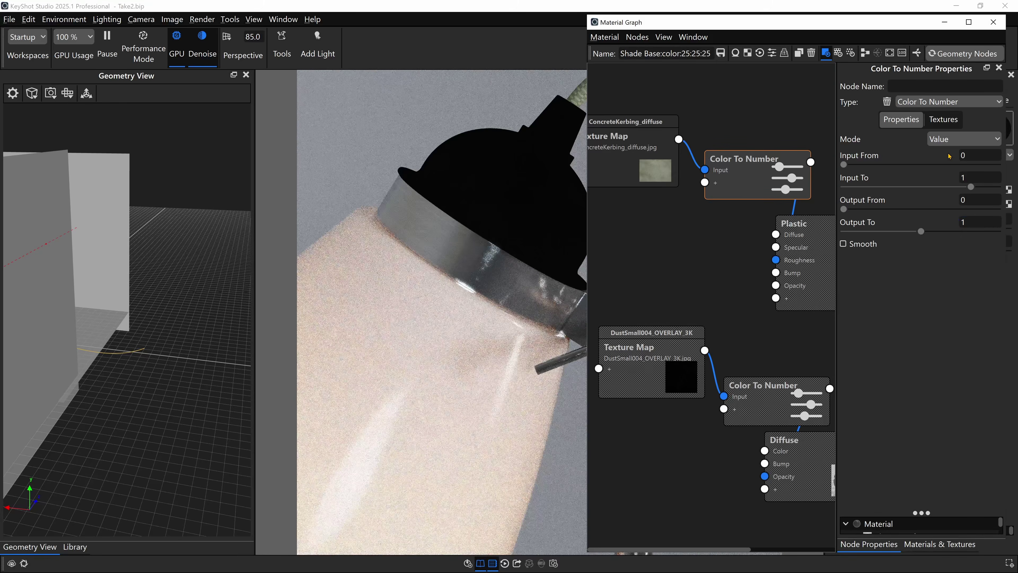
Set the roughness Color To Number node's Input From to 0.21 and Output From to 0.0054, checking the shade base's highlights up close.
{"action": "left_click_drag", "start_coordinate": [844, 164], "coordinate": [876, 164]}
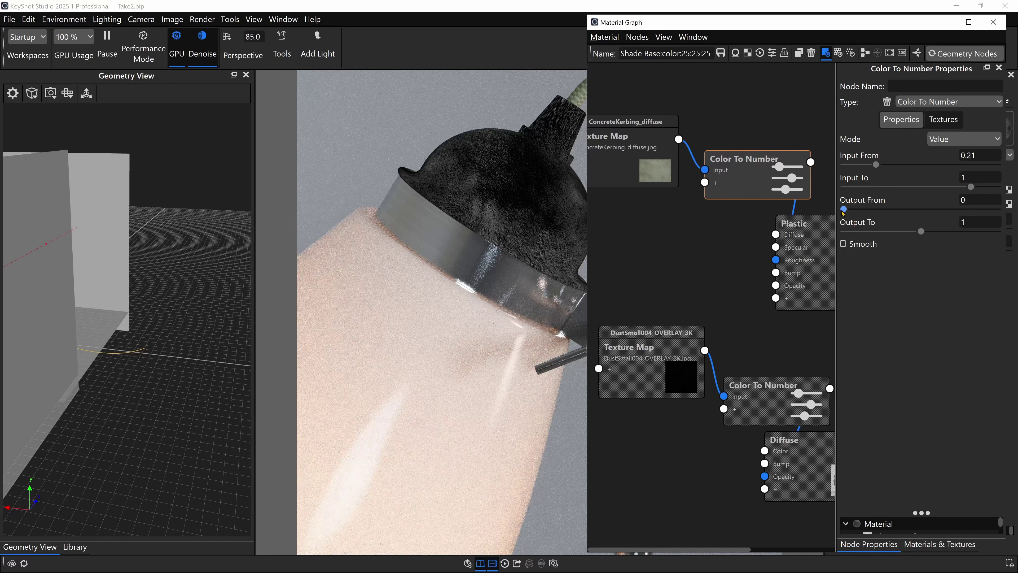
{"action": "left_click_drag", "start_coordinate": [843, 209], "coordinate": [849, 211]}
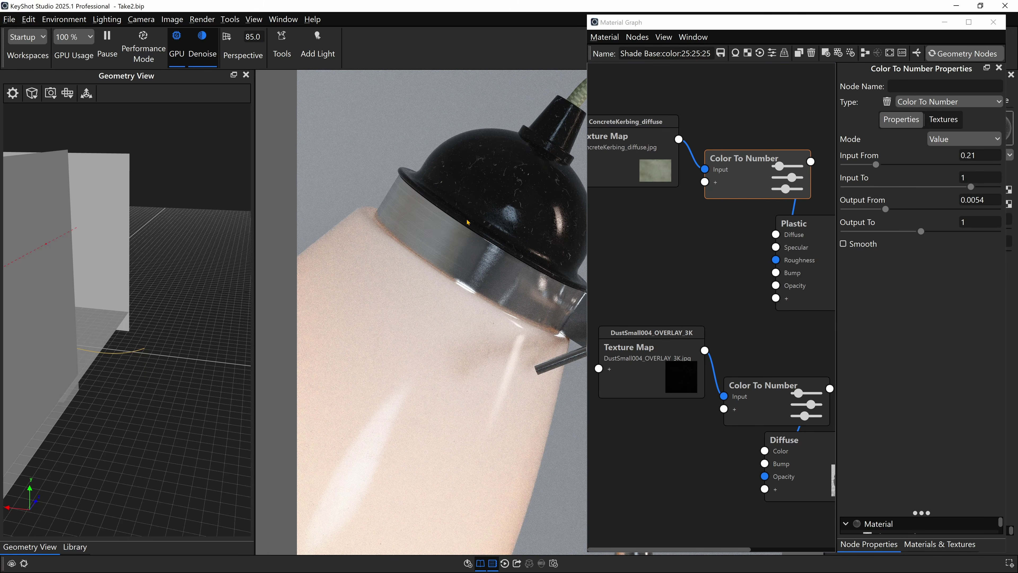
{"action": "middle_click_drag", "start_coordinate": [558, 220], "coordinate": [505, 220]}
{"action": "scroll", "coordinate": [503, 218], "scroll_direction": "up", "scroll_amount": 4}
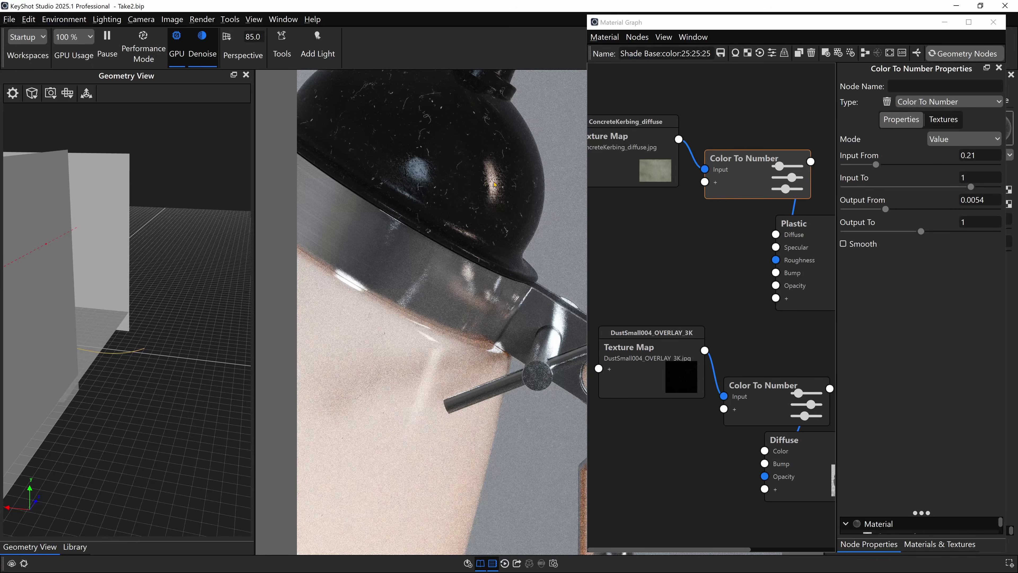
{"action": "scroll", "coordinate": [498, 187], "scroll_direction": "down", "scroll_amount": 2}
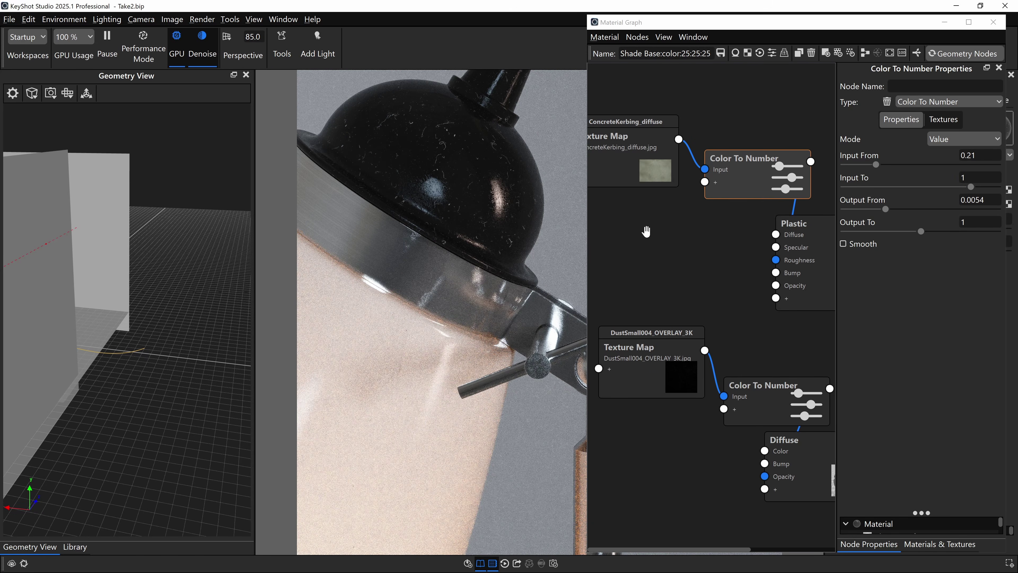
Add a Noise (Texture) node to the graph and connect it to the Plastic material's Bump input.
{"action": "right_click", "coordinate": [636, 220]}
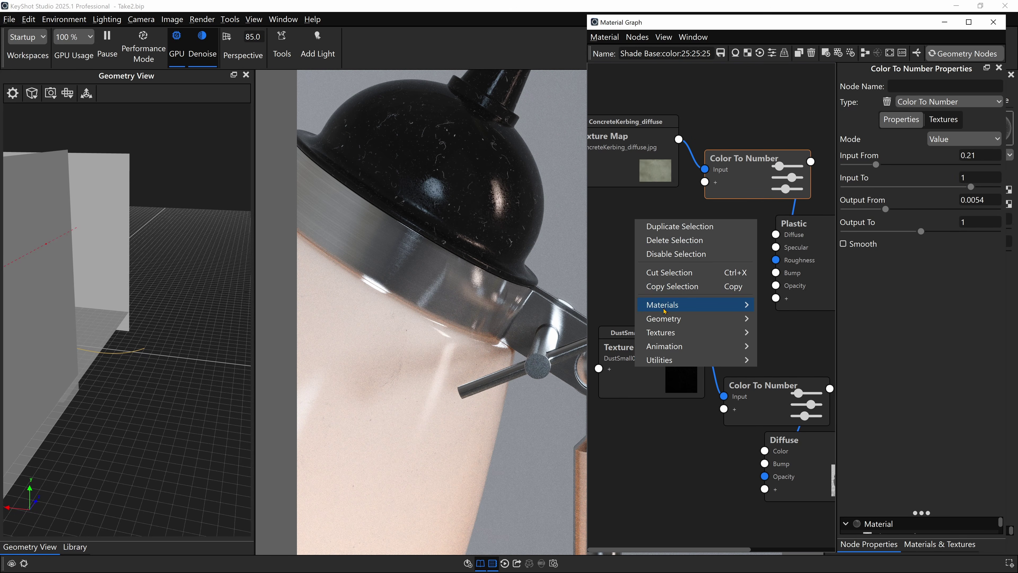
{"action": "mouse_move", "coordinate": [681, 332]}
{"action": "left_click", "coordinate": [794, 463]}
{"action": "left_click_drag", "start_coordinate": [741, 231], "coordinate": [775, 272]}
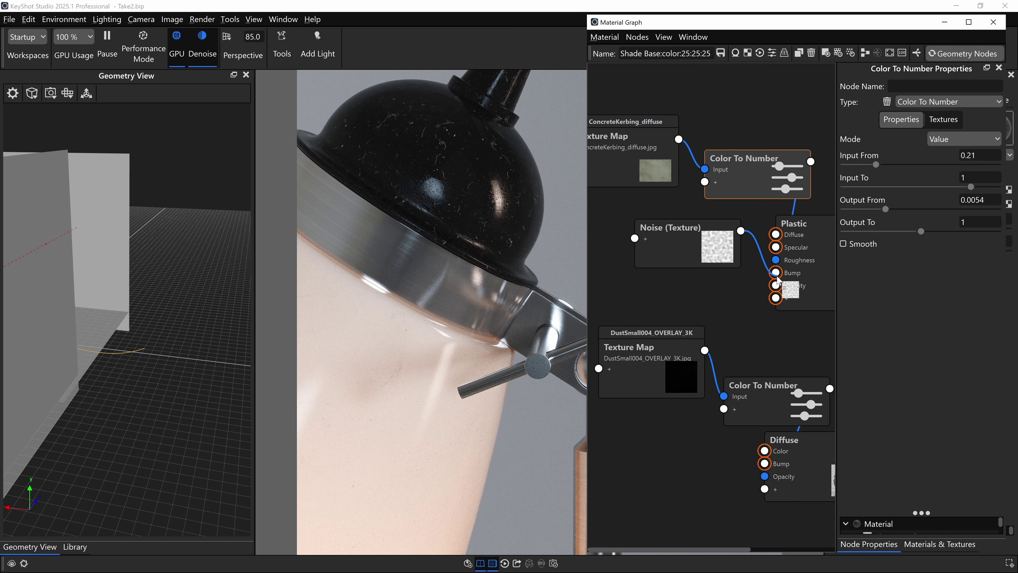
Set the noise texture's Scale to 1 mm and its Bump Height to 0.05 after trying 0.02.
{"action": "left_click", "coordinate": [696, 244]}
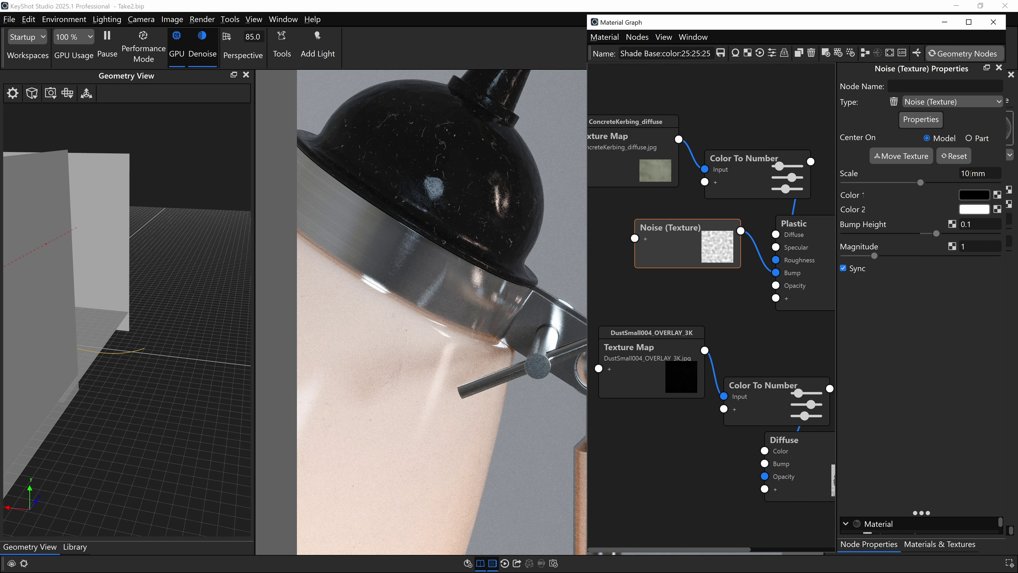
{"action": "left_click", "coordinate": [970, 173]}
{"action": "key", "text": "BackSpace"}
{"action": "key", "text": "Return"}
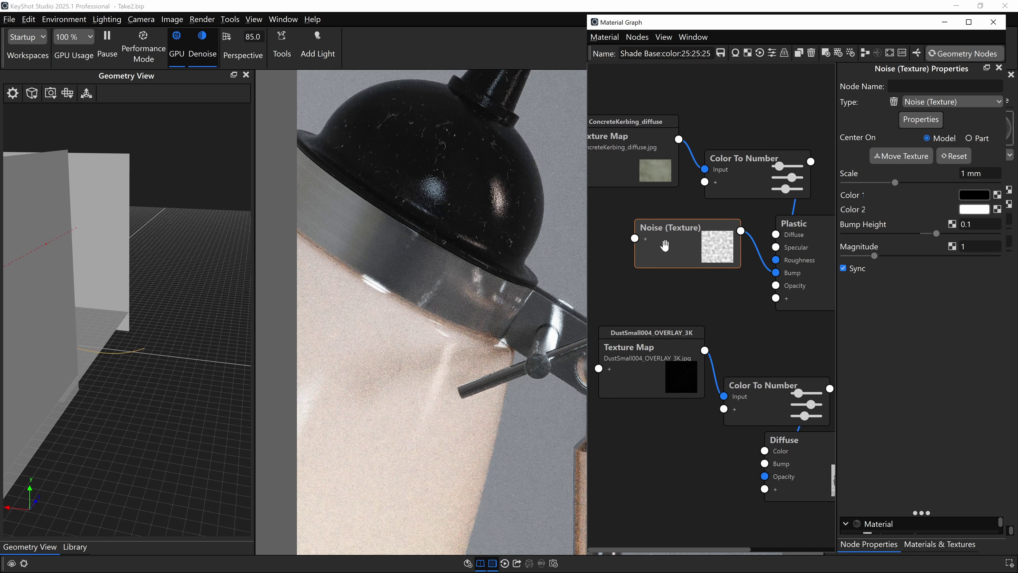
{"action": "double_click", "coordinate": [981, 223]}
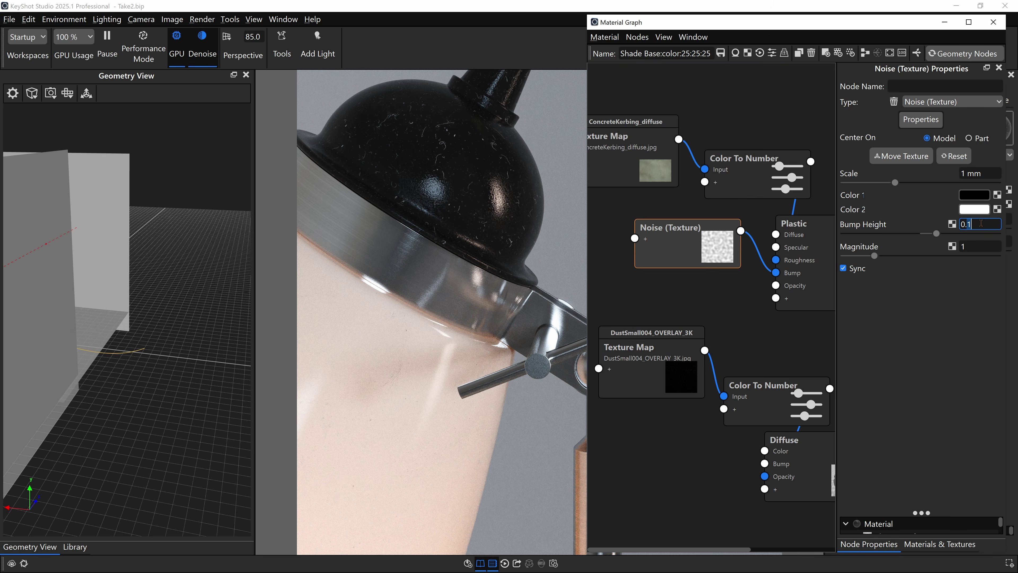
{"action": "type", "text": "02"}
{"action": "key", "text": "Return"}
{"action": "double_click", "coordinate": [968, 224]}
{"action": "type", "text": "0.05"}
{"action": "key", "text": "Return"}
Set the roughness Color To Number node's Output From to 0.01 and Output To to 1.5.
{"action": "left_click", "coordinate": [752, 173]}
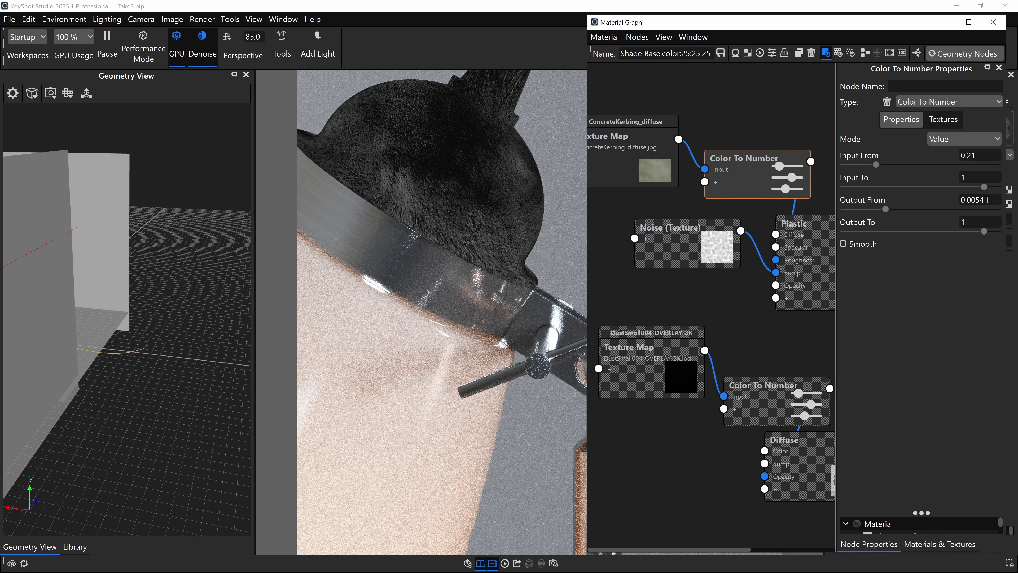
{"action": "left_click", "coordinate": [988, 199]}
{"action": "key", "text": "shift+Left"}
{"action": "key", "text": "shift+Left"}
{"action": "key", "text": "shift+Left"}
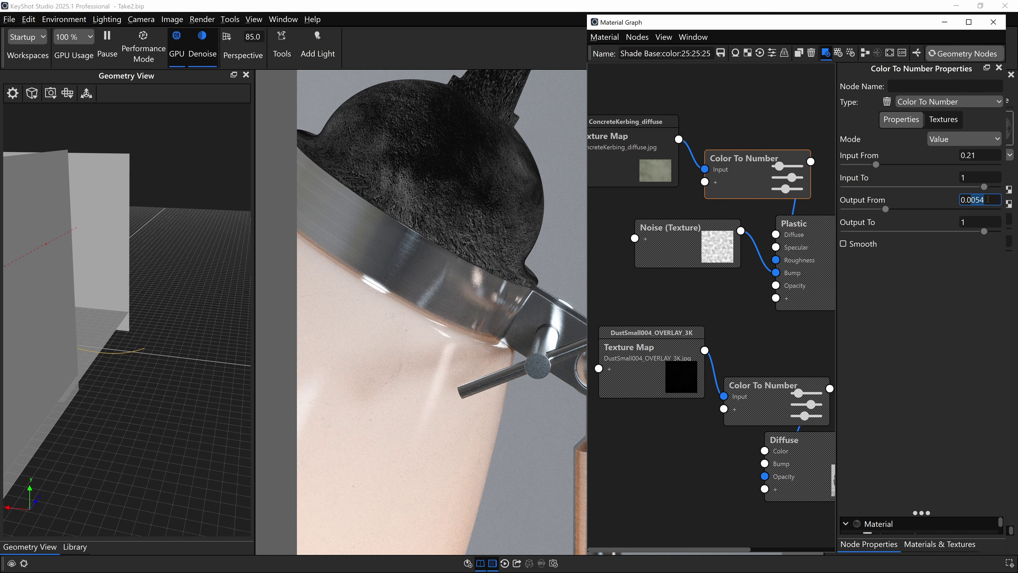
{"action": "type", "text": "1"}
{"action": "key", "text": "Return"}
{"action": "left_click", "coordinate": [981, 220]}
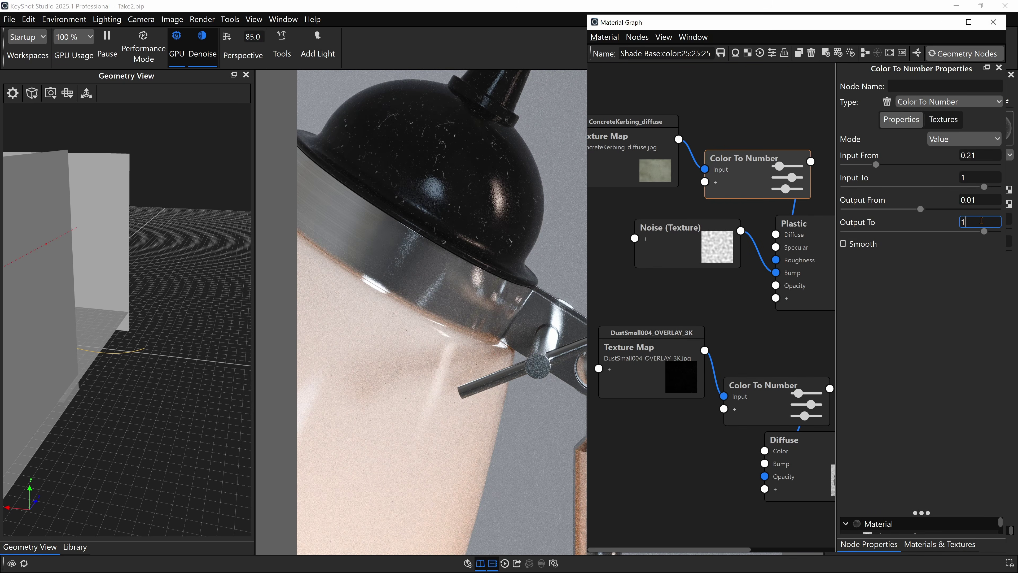
{"action": "type", "text": ".5"}
{"action": "key", "text": "Return"}
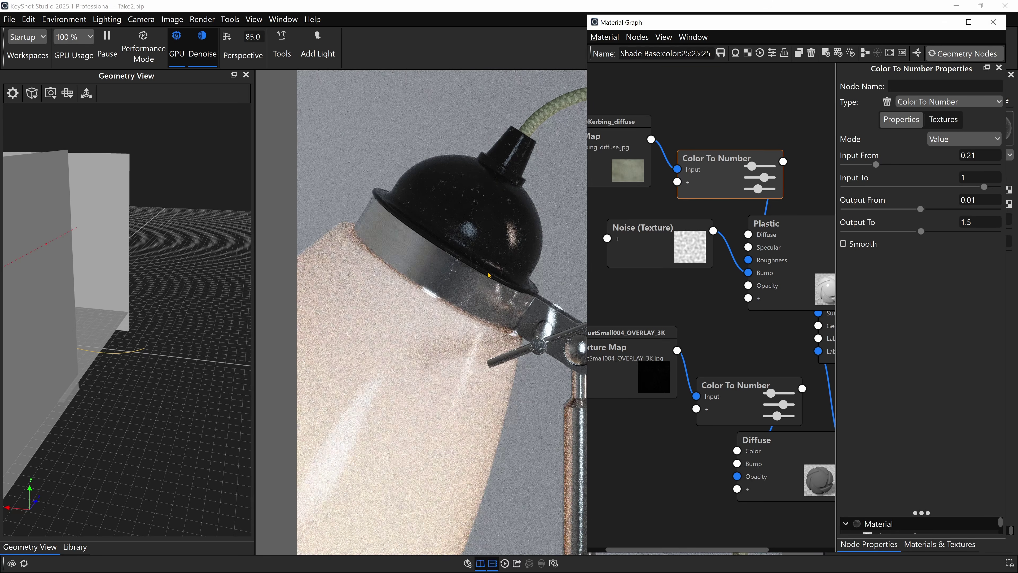
Close the Material Graph and return the view to Camera 1.
{"action": "left_click", "coordinate": [993, 22]}
{"action": "left_click", "coordinate": [905, 93]}
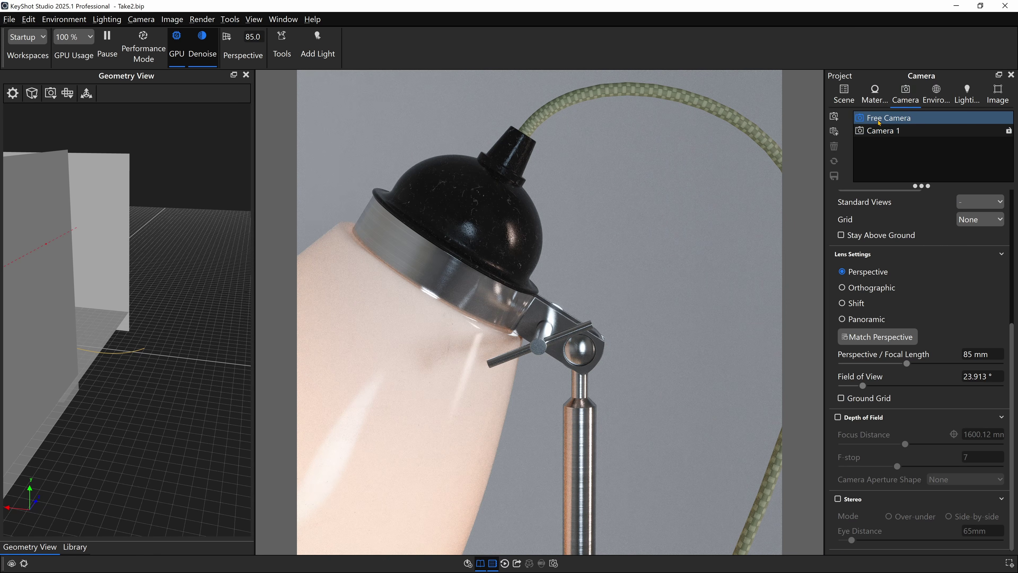
{"action": "left_click", "coordinate": [882, 131]}
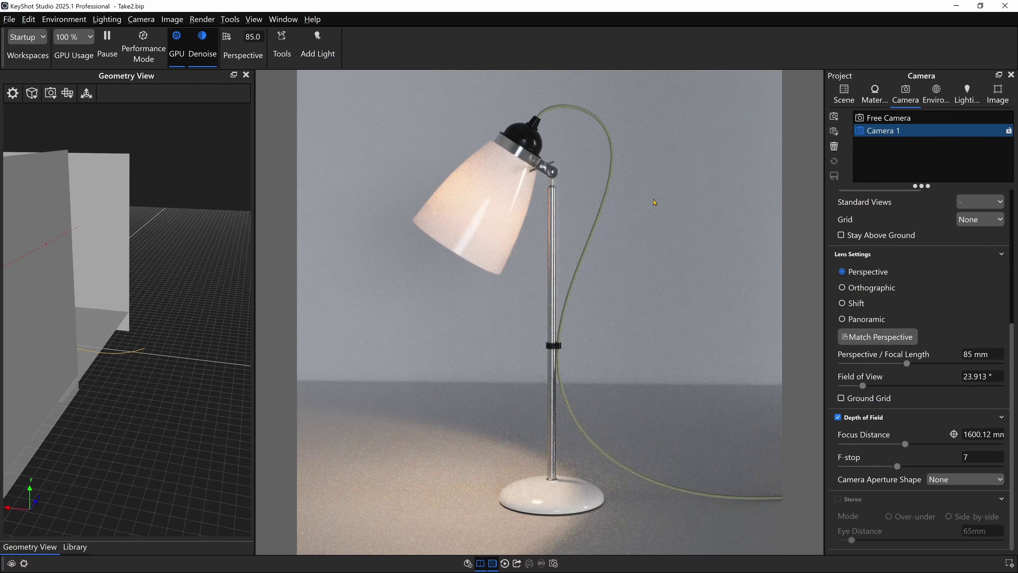
Lighten the shade base's plastic by setting its Diffuse color Value to 15%.
{"action": "double_click", "coordinate": [539, 147]}
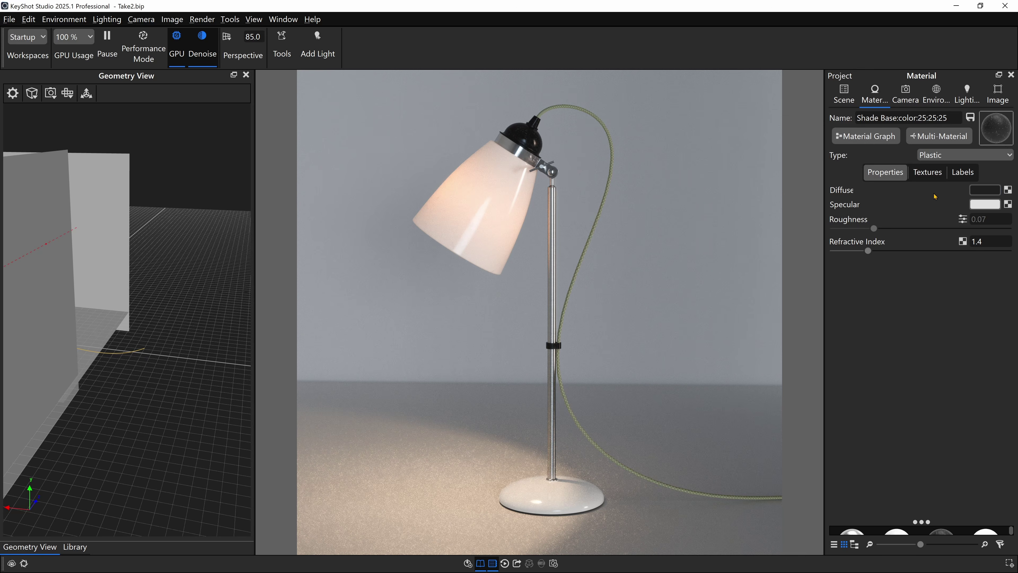
{"action": "left_click", "coordinate": [984, 190]}
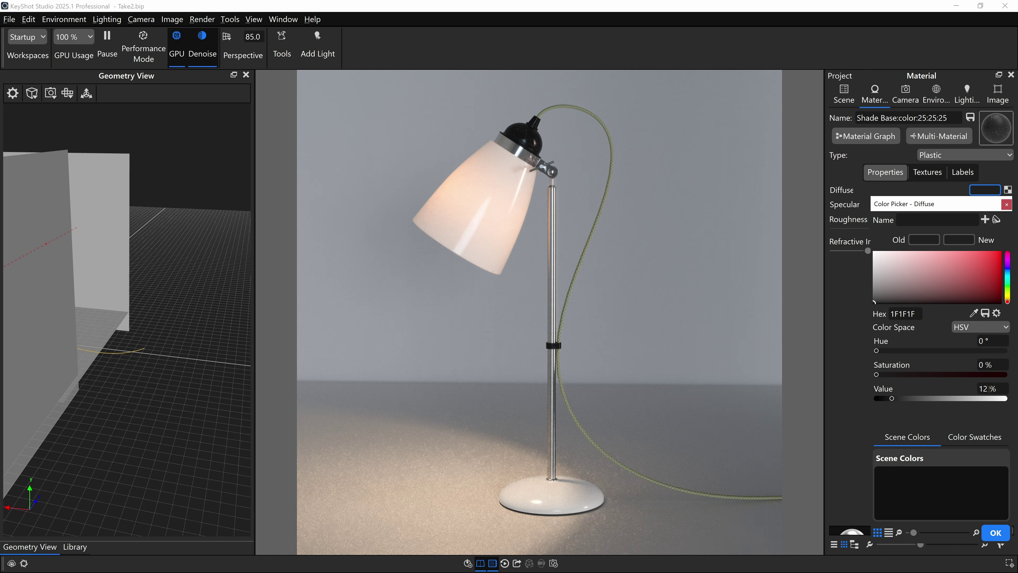
{"action": "left_click_drag", "start_coordinate": [999, 388], "coordinate": [964, 389]}
{"action": "type", "text": "15"}
{"action": "key", "text": "Return"}
{"action": "key", "text": "Return"}
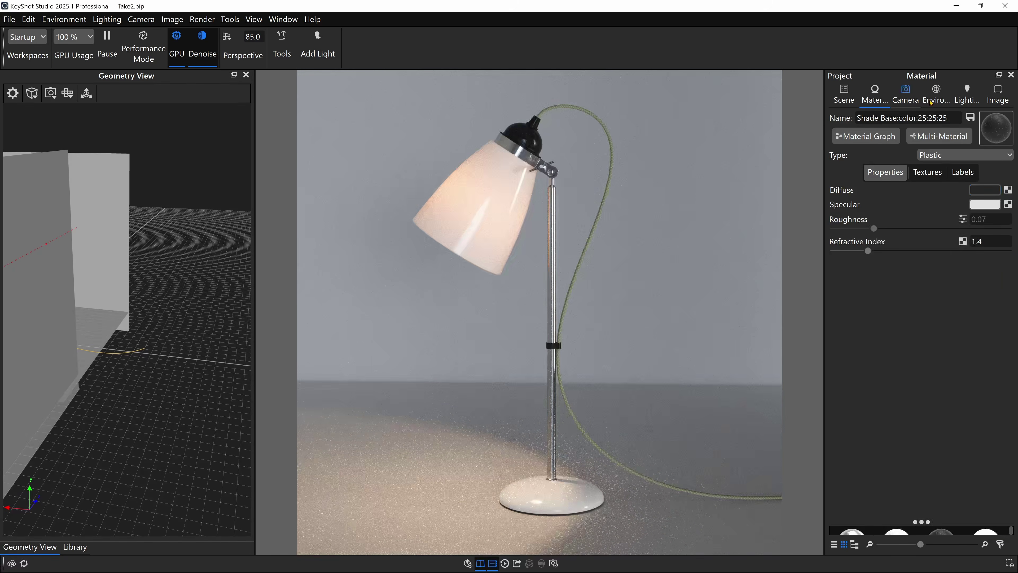
Raise the Shadows level of the Default #2 image style to -0.2.
{"action": "left_click", "coordinate": [998, 94]}
{"action": "scroll", "coordinate": [917, 395], "scroll_direction": "down", "scroll_amount": 2}
{"action": "scroll", "coordinate": [917, 394], "scroll_direction": "up", "scroll_amount": 5}
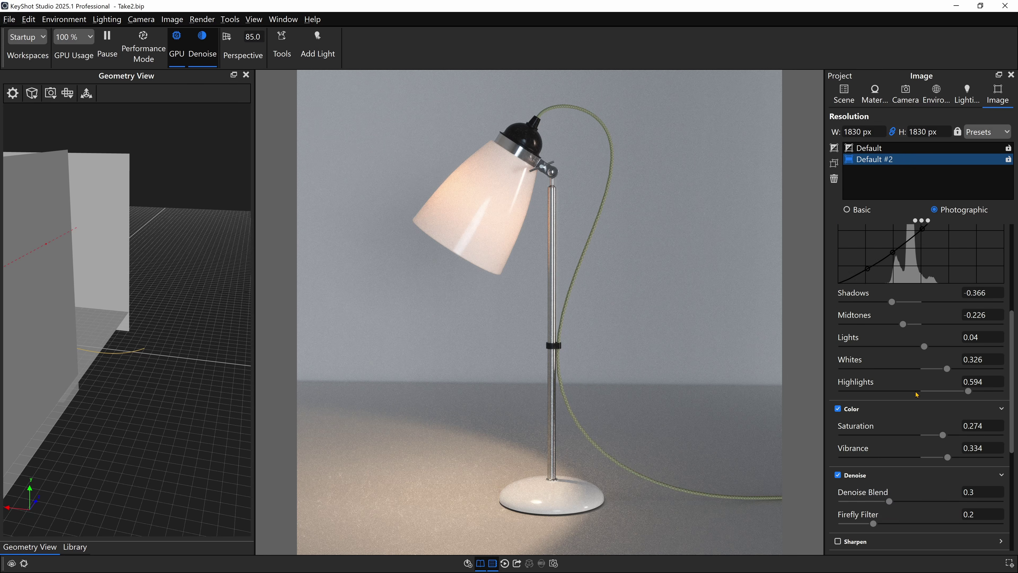
{"action": "scroll", "coordinate": [917, 394], "scroll_direction": "up", "scroll_amount": 2}
{"action": "left_click_drag", "start_coordinate": [894, 365], "coordinate": [906, 368]}
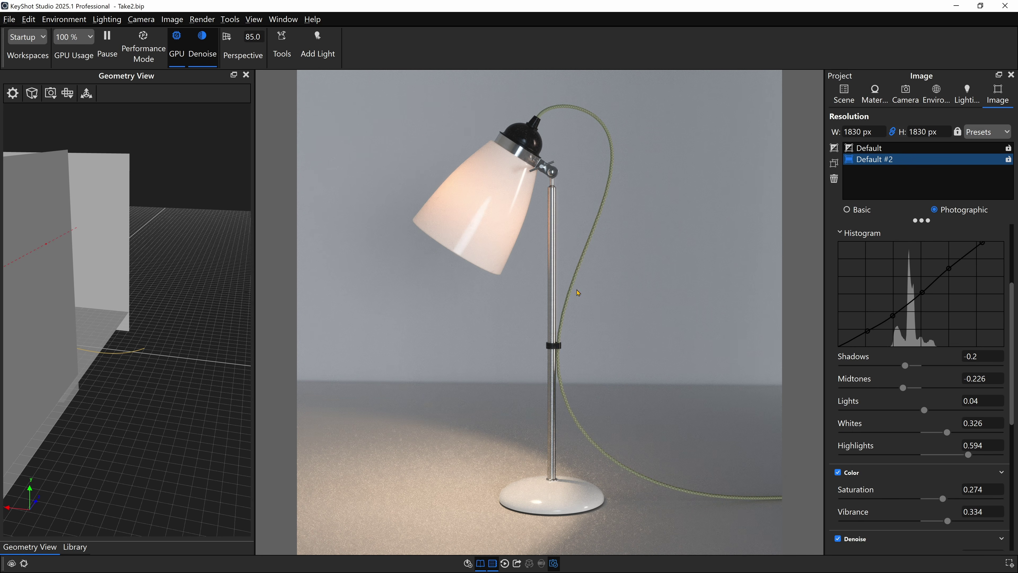
Review the still-image output settings and the sampling options of the render setup, and close it.
{"action": "key", "text": "ctrl+p"}
{"action": "left_click_drag", "start_coordinate": [597, 123], "coordinate": [396, 70]}
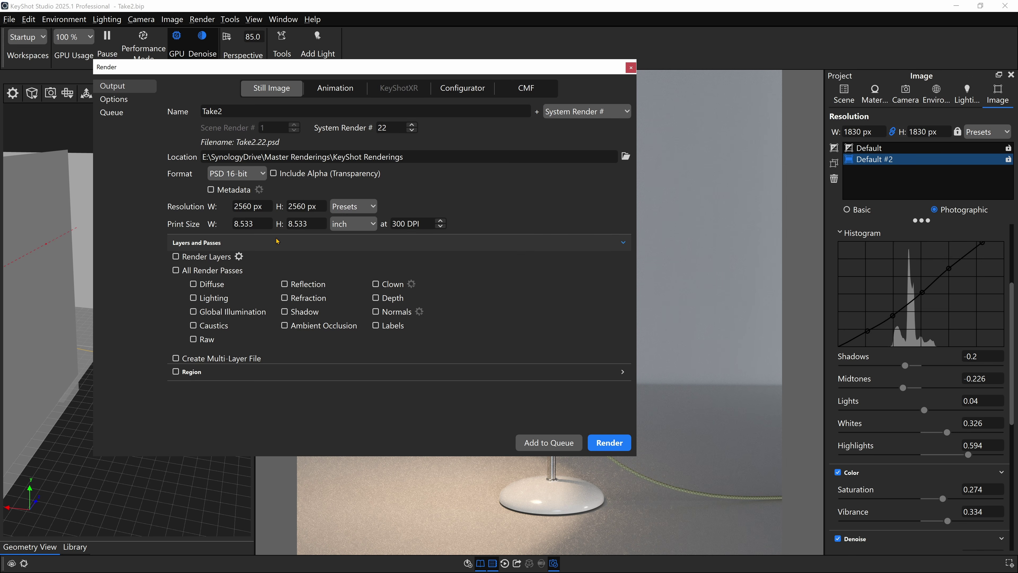
{"action": "left_click", "coordinate": [389, 297]}
{"action": "left_click", "coordinate": [388, 285]}
{"action": "left_click", "coordinate": [393, 301]}
{"action": "left_click", "coordinate": [114, 100]}
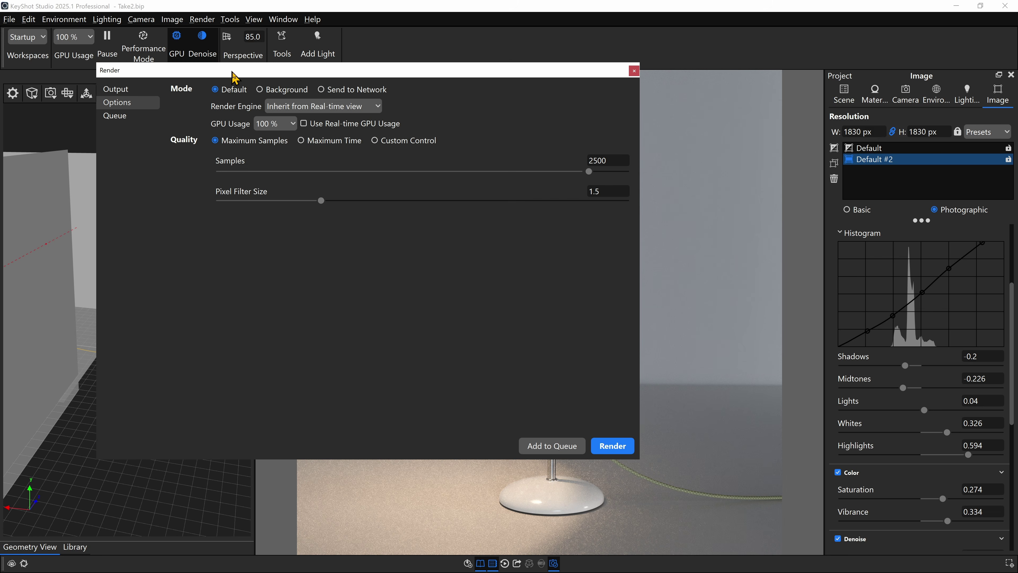
{"action": "left_click_drag", "start_coordinate": [229, 68], "coordinate": [246, 86]}
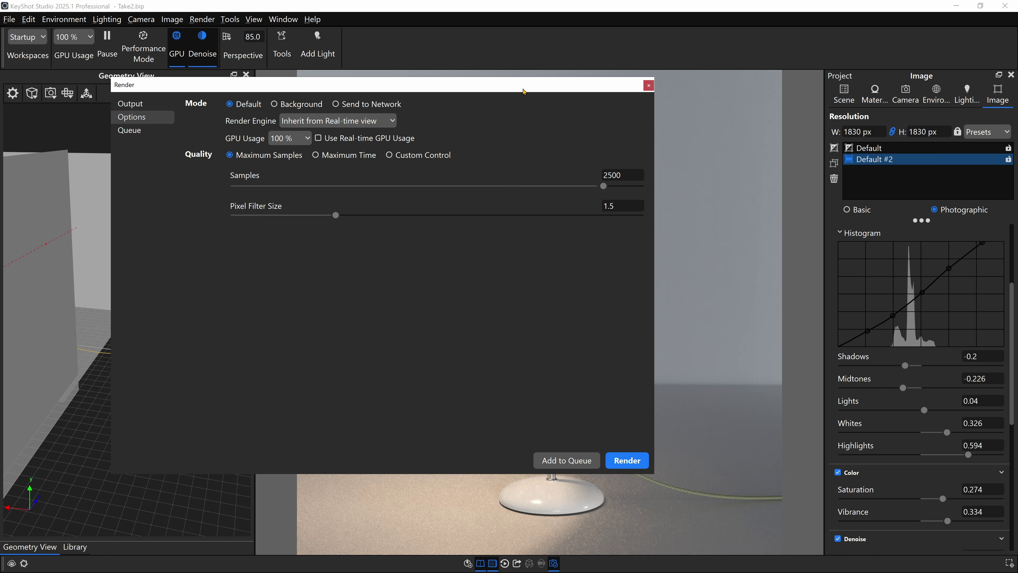
{"action": "left_click_drag", "start_coordinate": [524, 86], "coordinate": [1017, 329]}
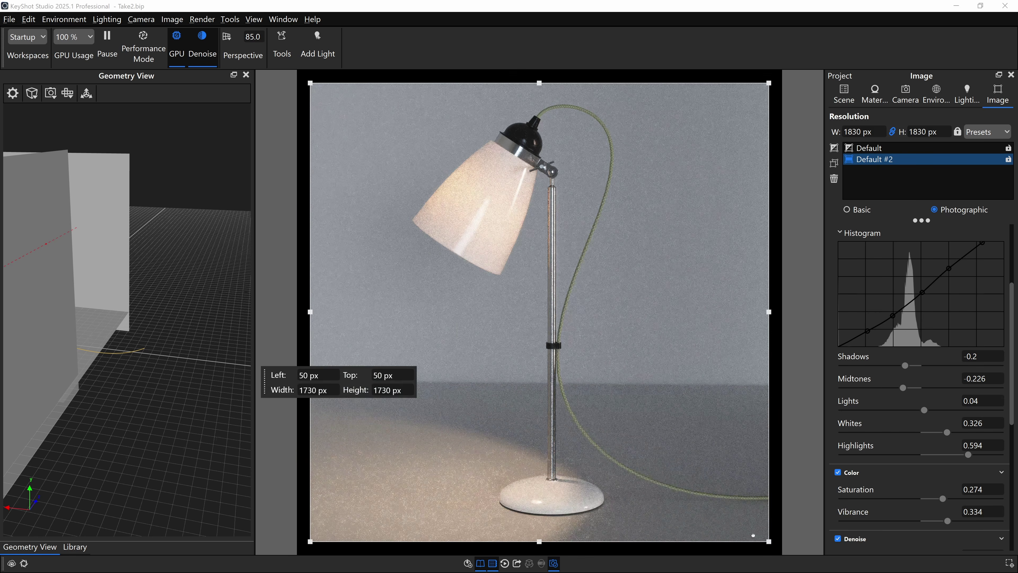
Shrink the real-time render region to a smaller area of the lamp and shift it slightly toward the base.
{"action": "left_click_drag", "start_coordinate": [768, 542], "coordinate": [560, 481]}
{"action": "left_click_drag", "start_coordinate": [533, 429], "coordinate": [552, 460]}
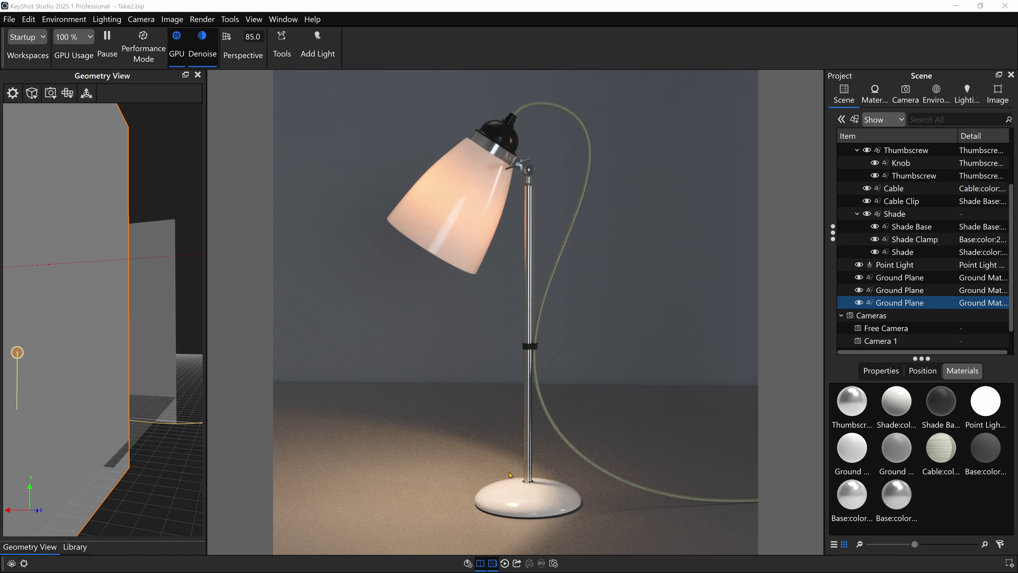
Check the point light's material settings and add a Sphere primitive to the scene at its default position.
{"action": "left_click", "coordinate": [895, 266]}
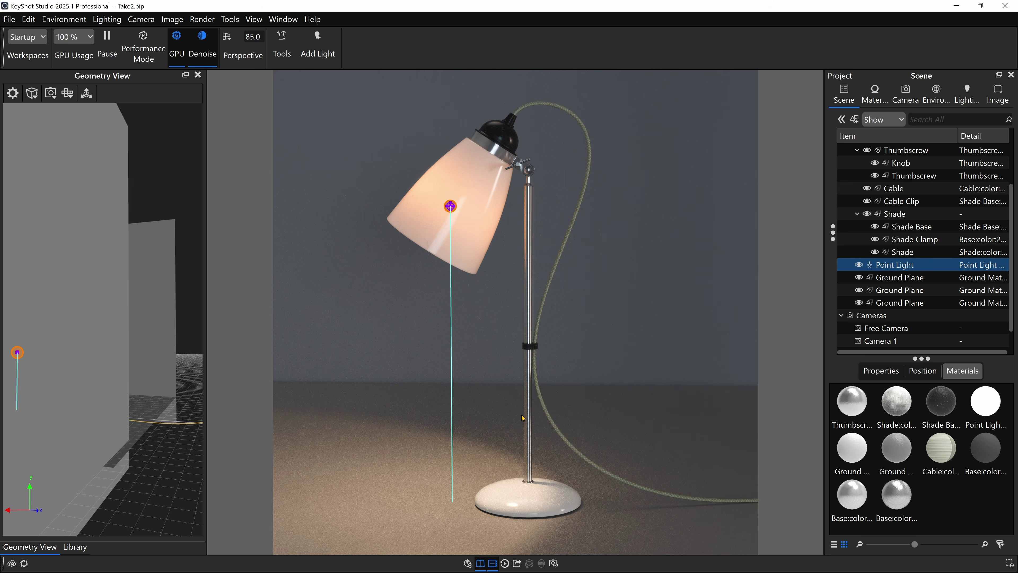
{"action": "double_click", "coordinate": [883, 265]}
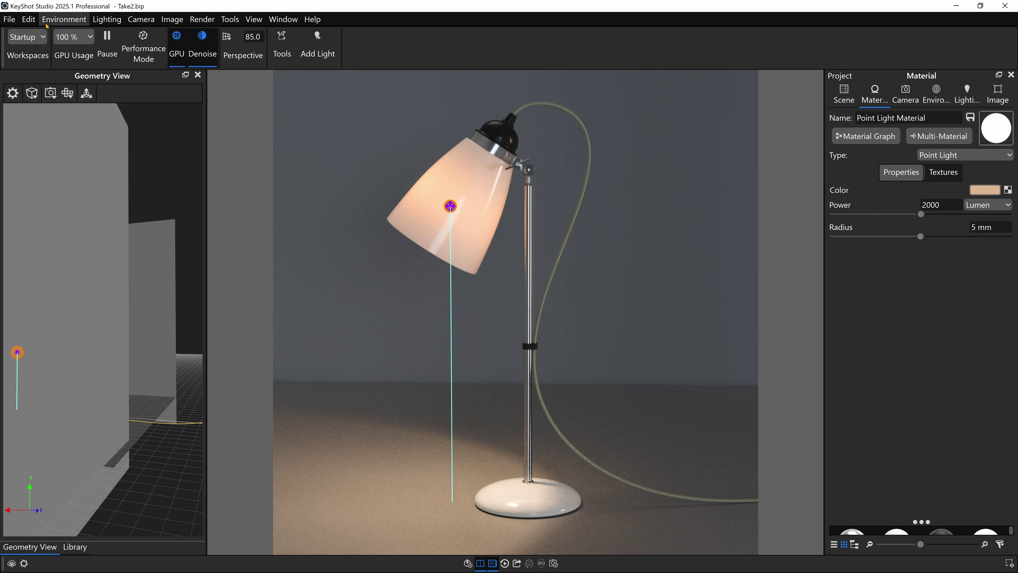
{"action": "left_click", "coordinate": [35, 21]}
{"action": "mouse_move", "coordinate": [68, 67]}
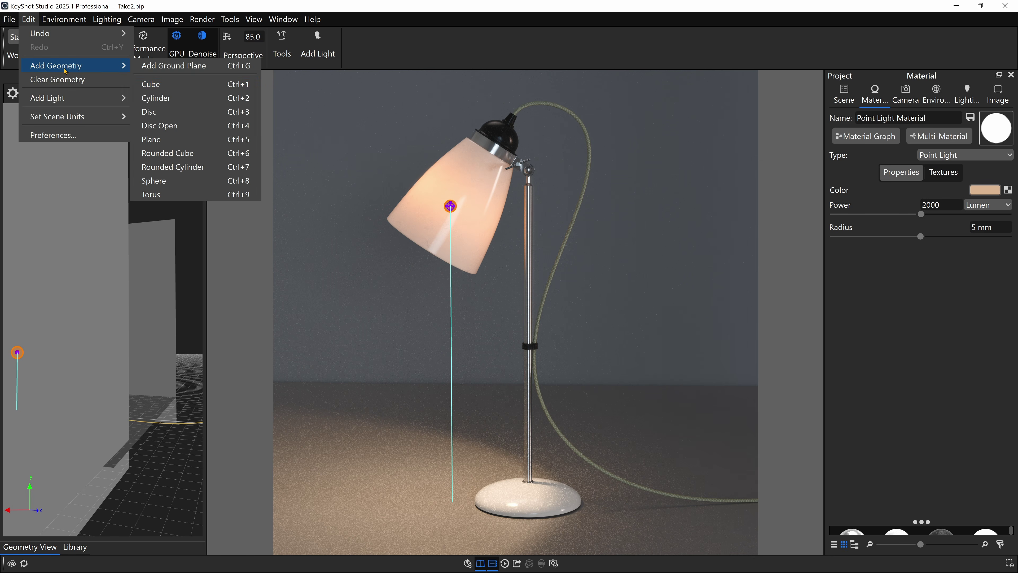
{"action": "left_click", "coordinate": [180, 180]}
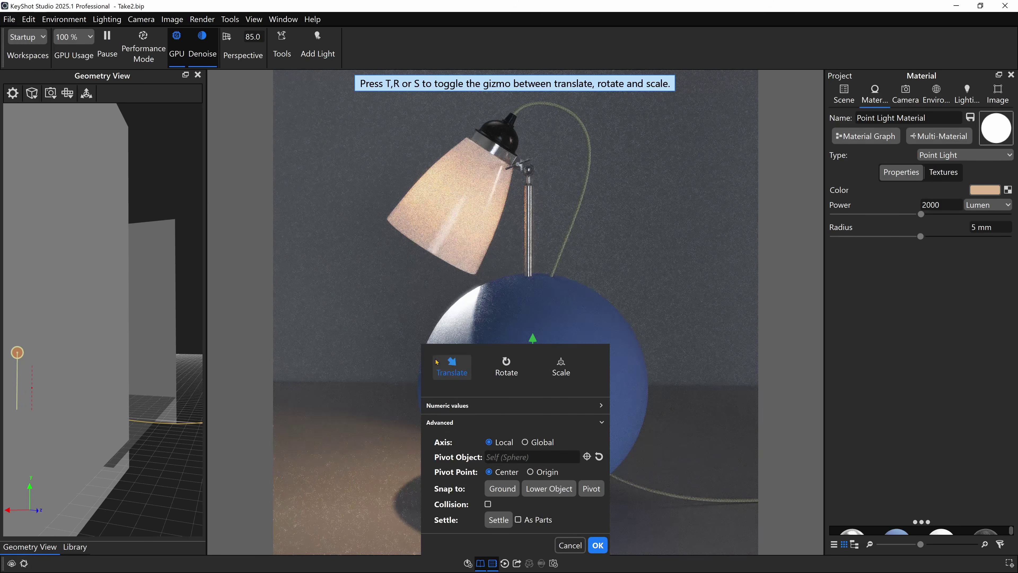
{"action": "left_click_drag", "start_coordinate": [201, 192], "coordinate": [159, 167]}
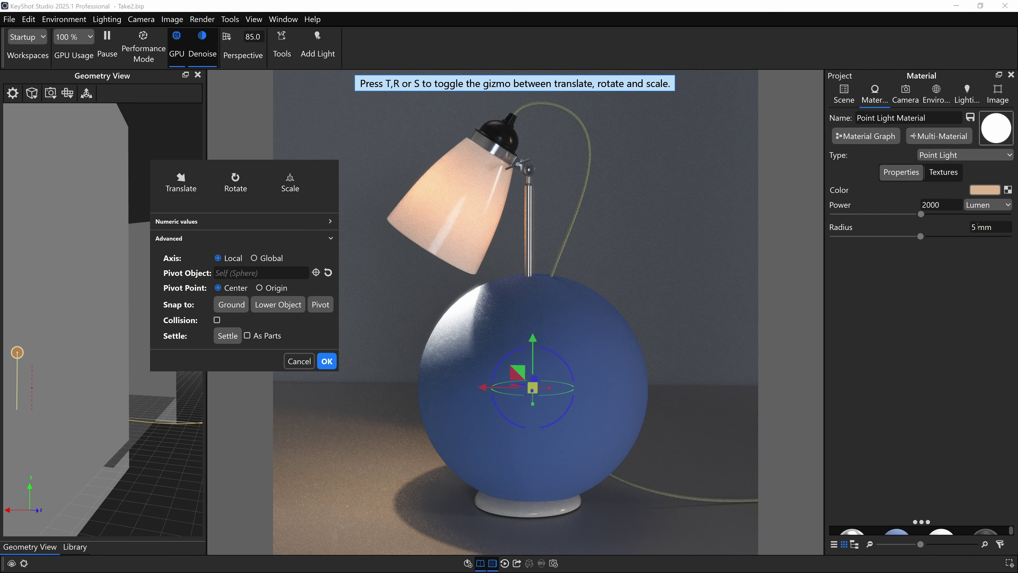
{"action": "left_click", "coordinate": [326, 361]}
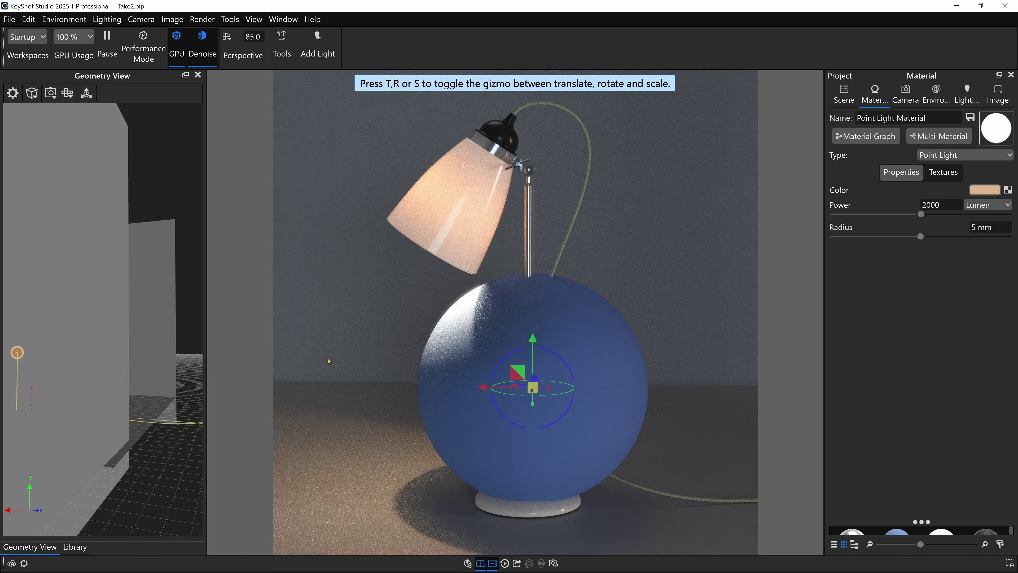
Scale the new sphere down uniformly to 5.
{"action": "left_click", "coordinate": [605, 367]}
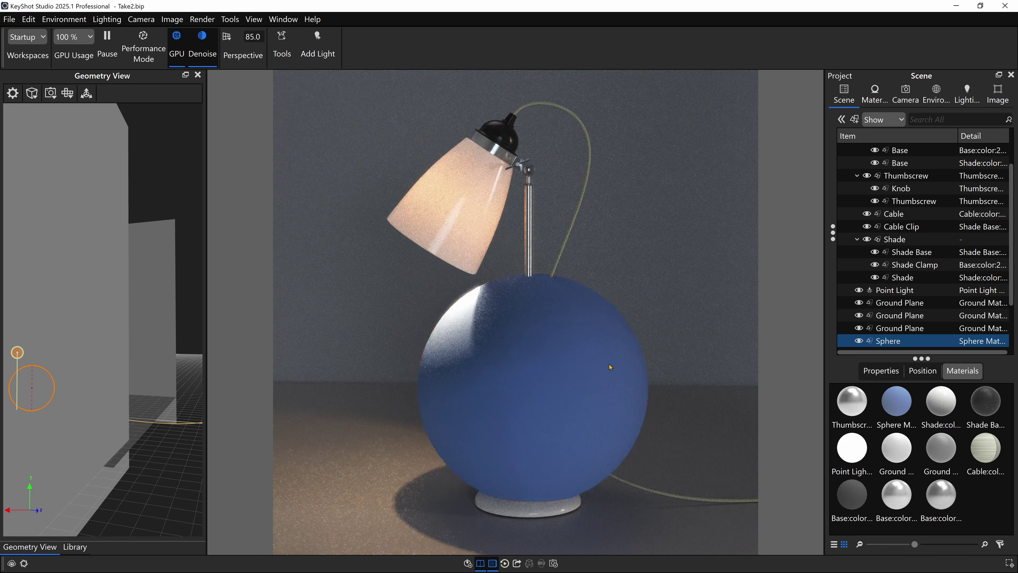
{"action": "left_click", "coordinate": [922, 371]}
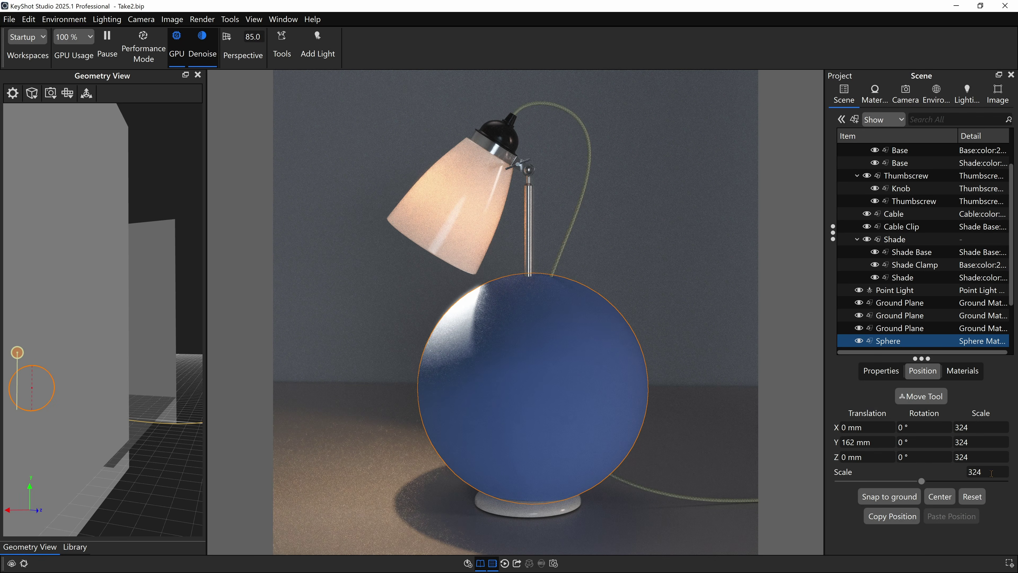
{"action": "left_click", "coordinate": [885, 371]}
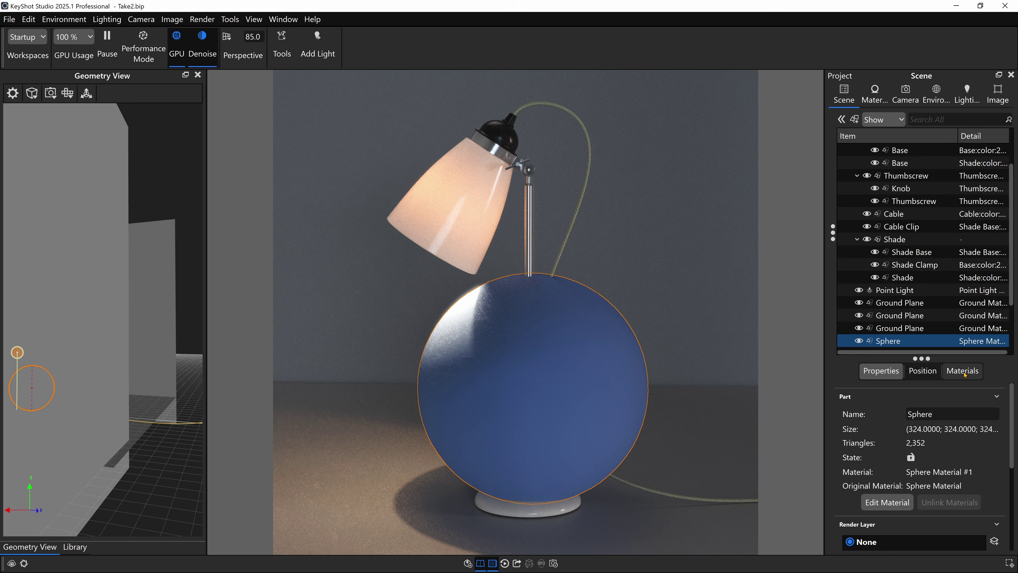
{"action": "left_click", "coordinate": [923, 371]}
{"action": "double_click", "coordinate": [970, 475]}
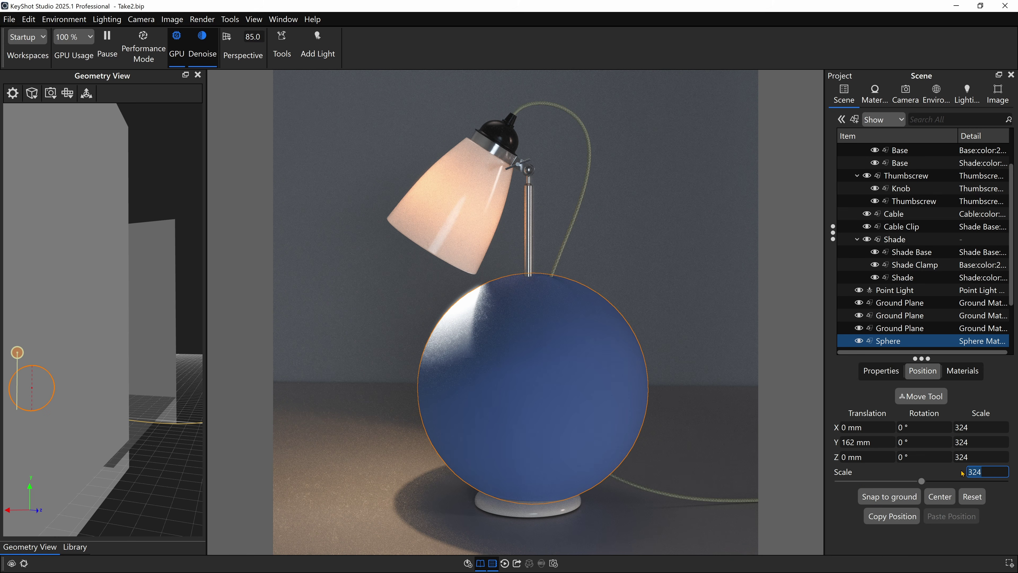
{"action": "type", "text": "1"}
{"action": "key", "text": "Return"}
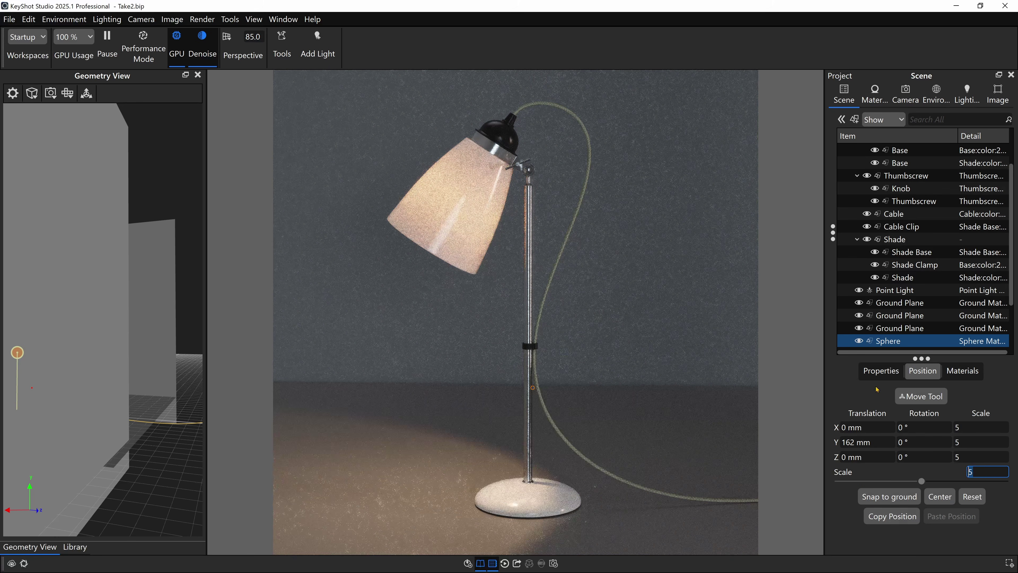
{"action": "left_click", "coordinate": [878, 371]}
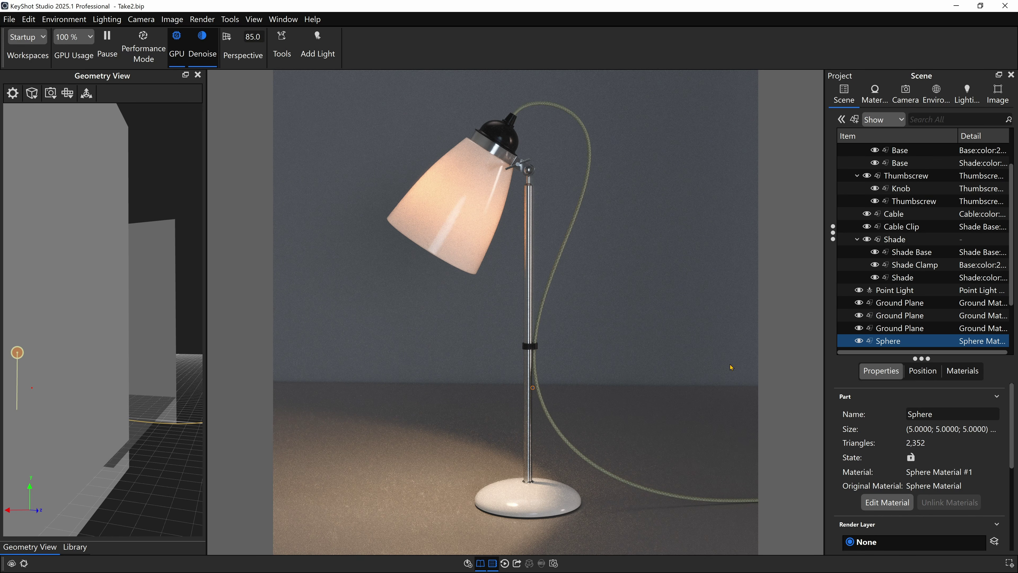
Change the sphere's material type to Area Light.
{"action": "double_click", "coordinate": [897, 341]}
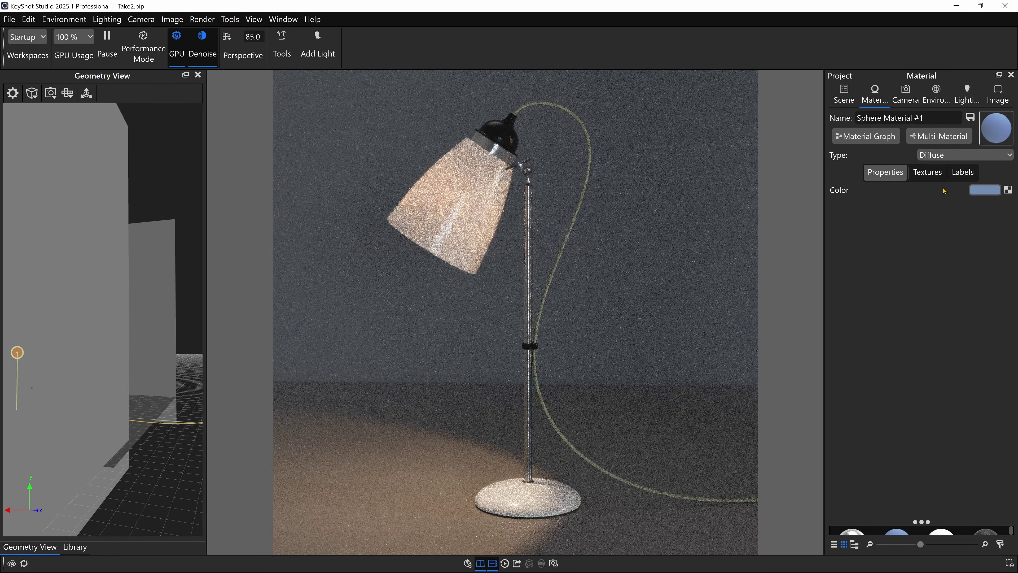
{"action": "left_click", "coordinate": [946, 154]}
{"action": "left_click", "coordinate": [938, 483]}
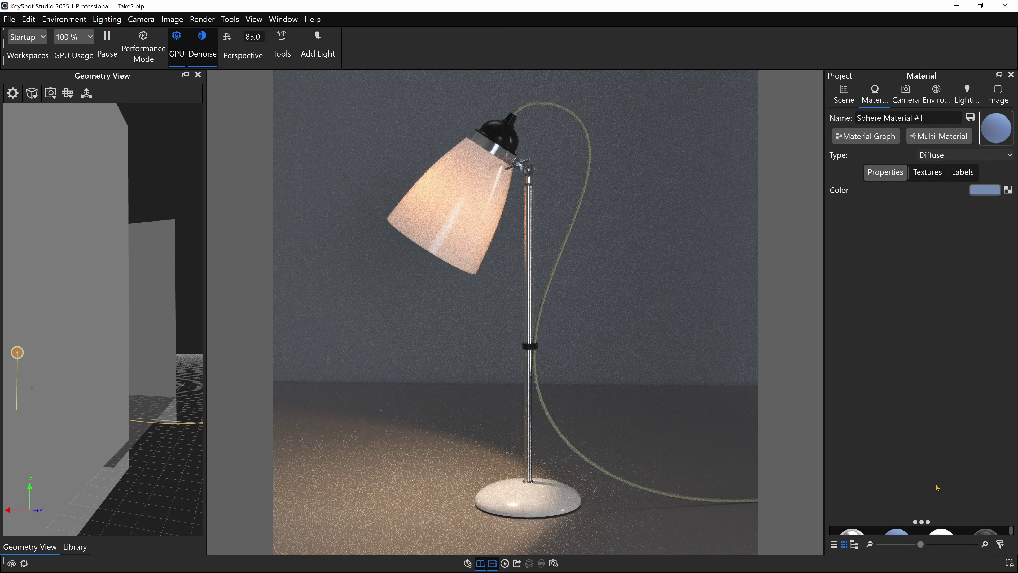
Match the sphere light's color to the point light by setting its Kelvin temperature to 4053.
{"action": "left_click", "coordinate": [844, 93]}
{"action": "double_click", "coordinate": [935, 294]}
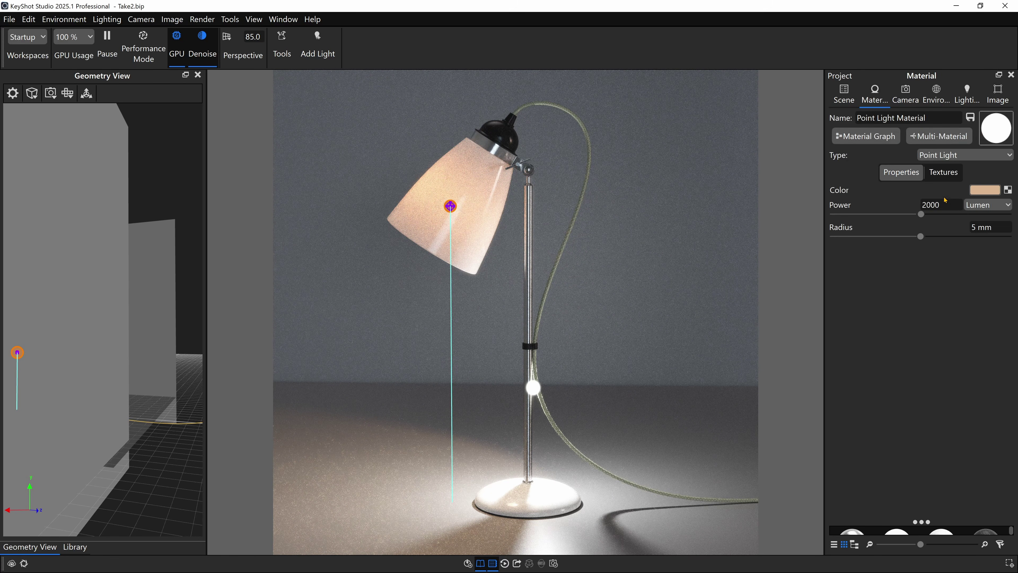
{"action": "left_click", "coordinate": [984, 189]}
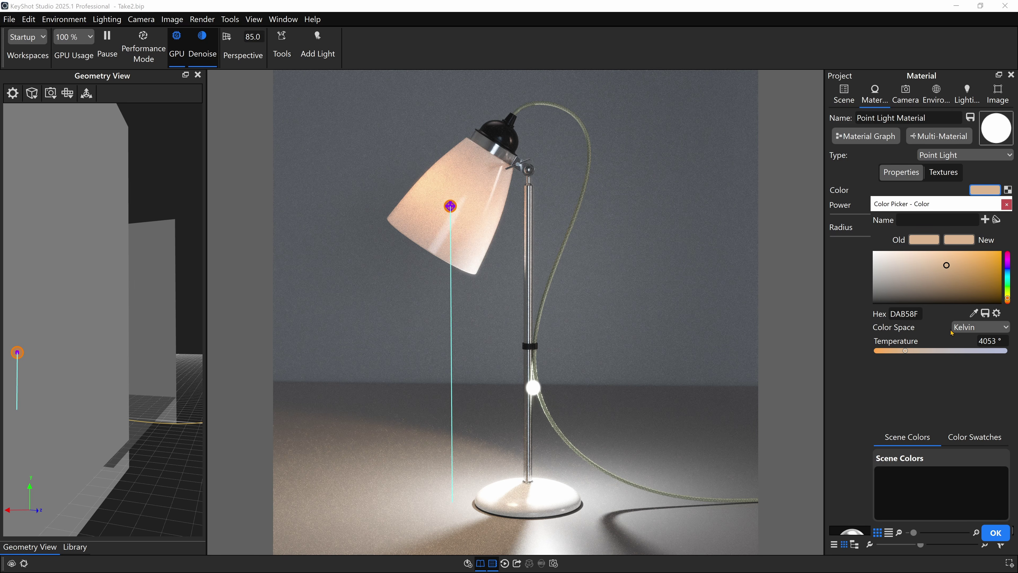
{"action": "left_click", "coordinate": [1007, 204]}
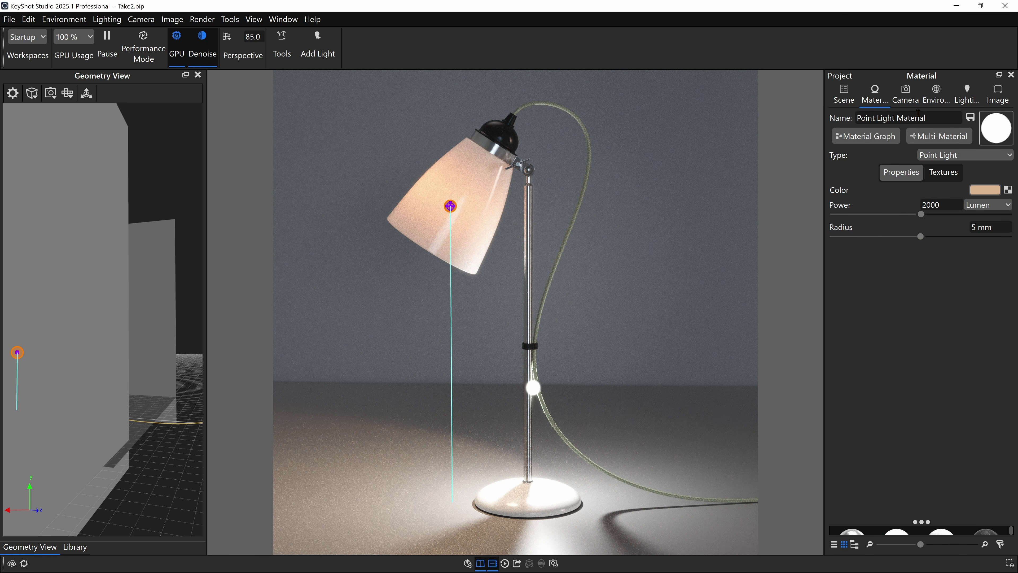
{"action": "left_click", "coordinate": [844, 94]}
{"action": "left_click", "coordinate": [898, 382]}
{"action": "left_click", "coordinate": [874, 94]}
{"action": "left_click", "coordinate": [984, 190]}
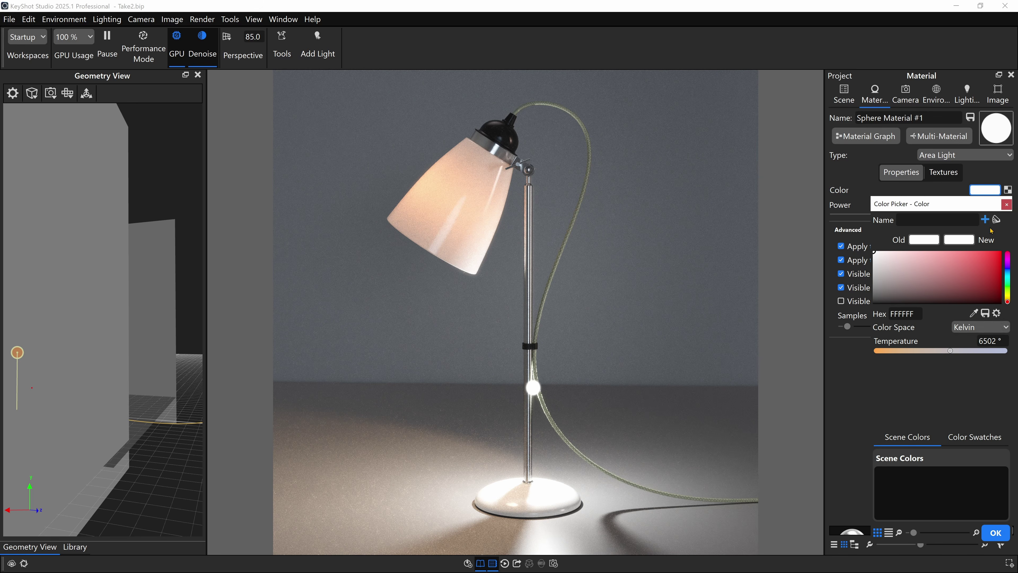
{"action": "left_click", "coordinate": [991, 341]}
{"action": "type", "text": "4053"}
{"action": "key", "text": "Return"}
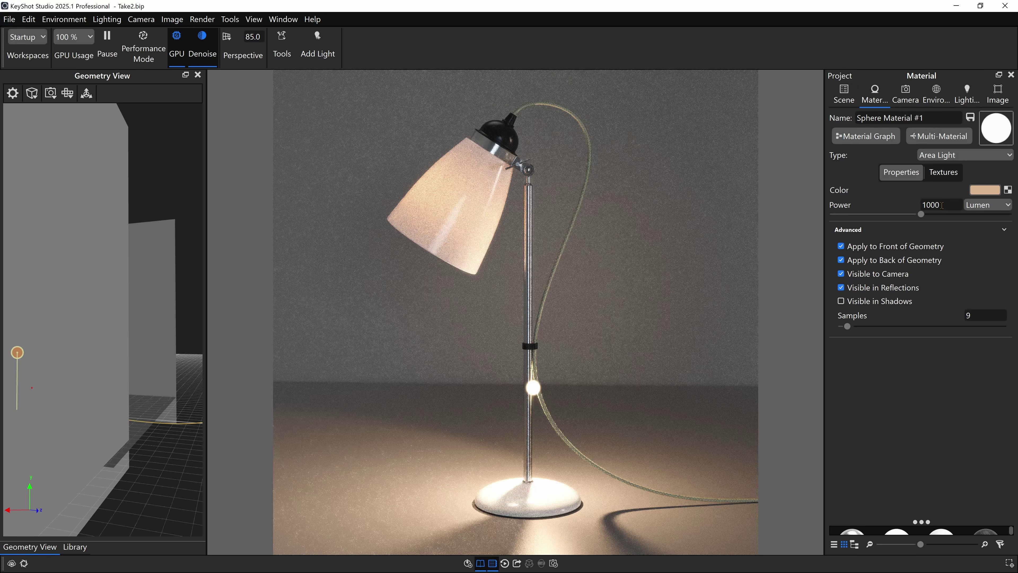
Set the sphere area light's power to 2000 Lumen.
{"action": "double_click", "coordinate": [942, 205]}
{"action": "type", "text": "2000"}
{"action": "key", "text": "Return"}
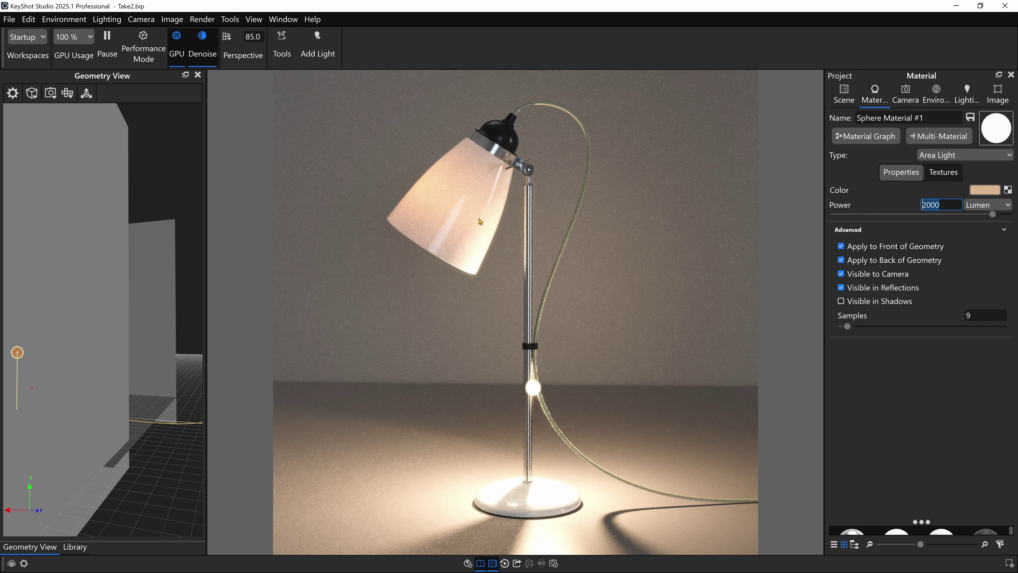
Move the sphere light to the center of the lamp shade by making the Shade its pivot object and snapping to the pivot.
{"action": "left_click", "coordinate": [844, 95]}
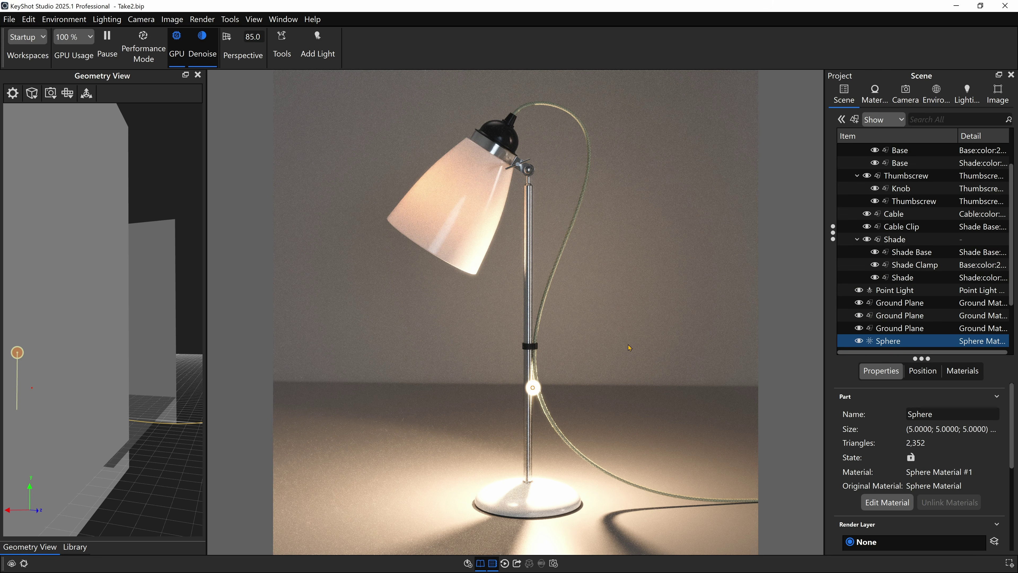
{"action": "key", "text": "ctrl+d"}
{"action": "left_click", "coordinate": [315, 289]}
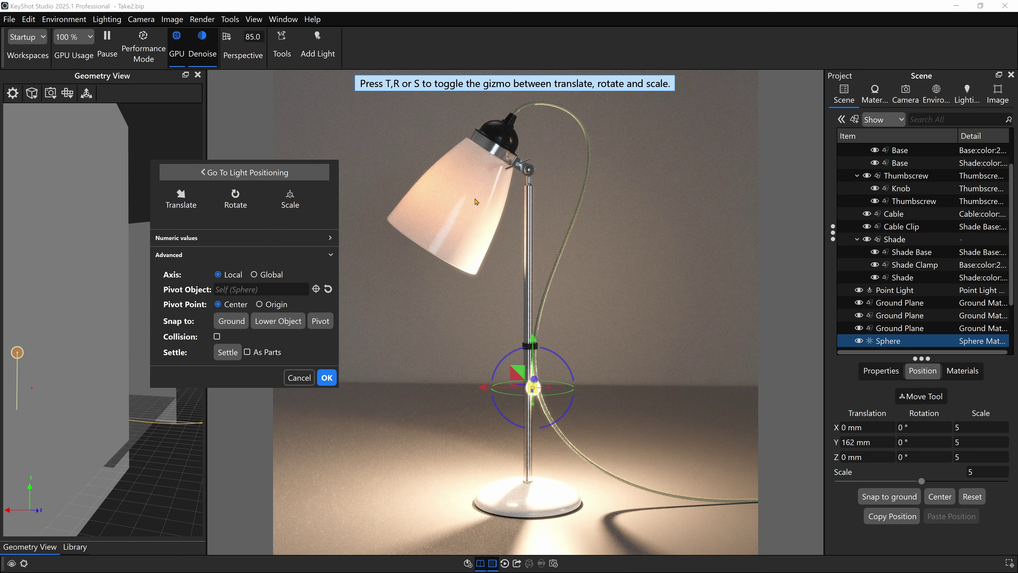
{"action": "left_click", "coordinate": [465, 209]}
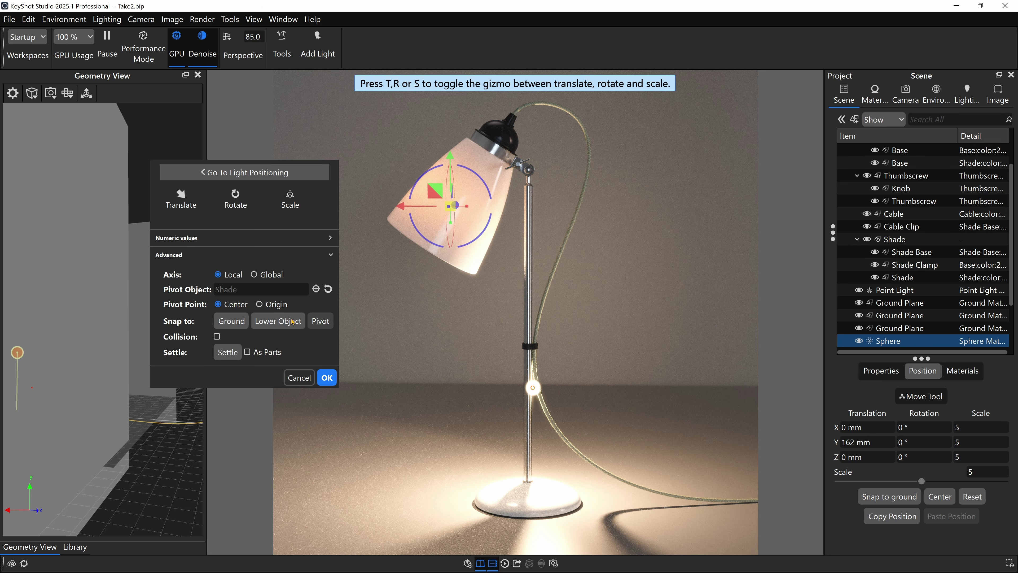
{"action": "left_click", "coordinate": [326, 321]}
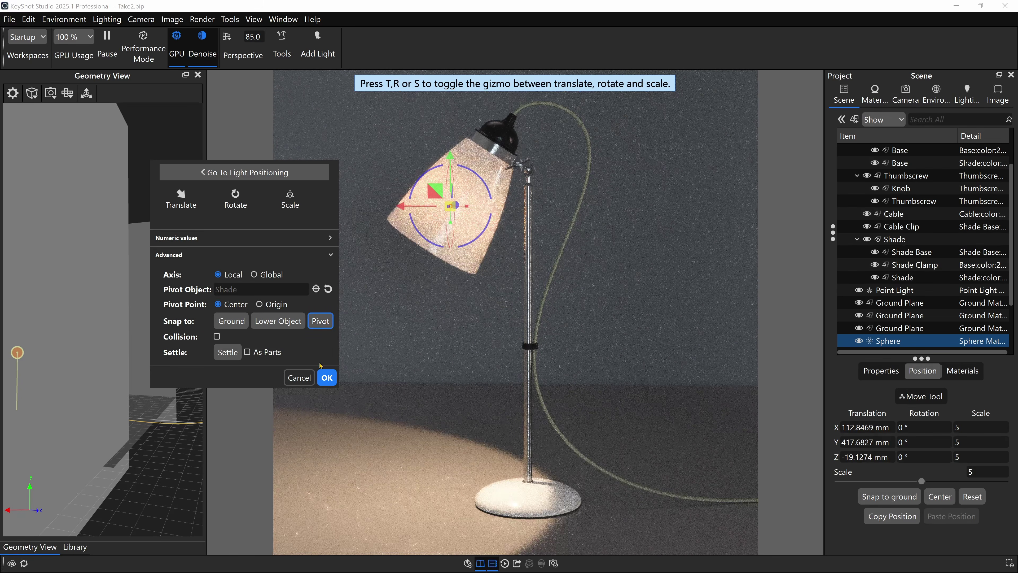
{"action": "left_click", "coordinate": [327, 377]}
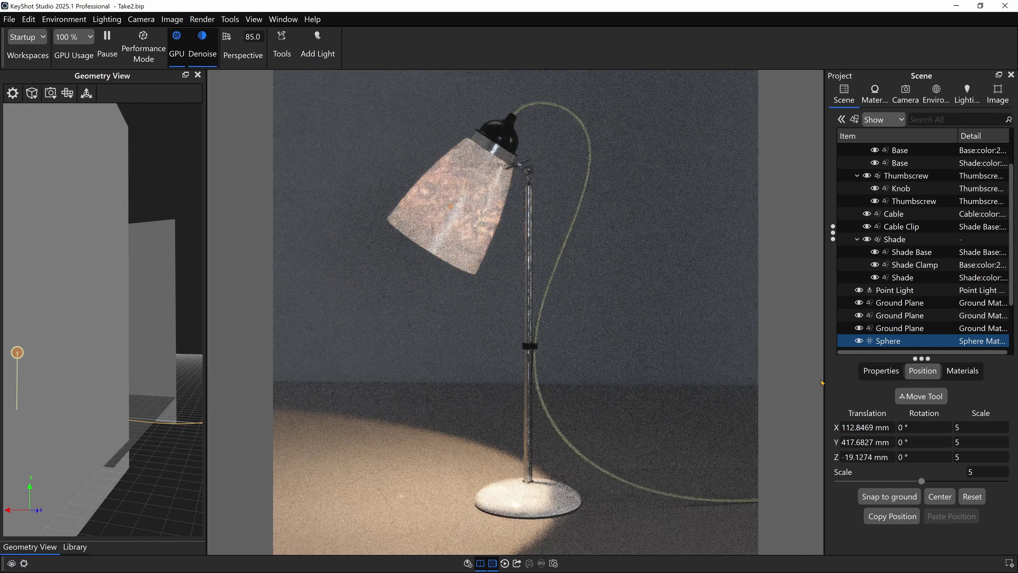
Hide the point light and set the sphere area light's Samples to 64.
{"action": "left_click", "coordinate": [859, 292]}
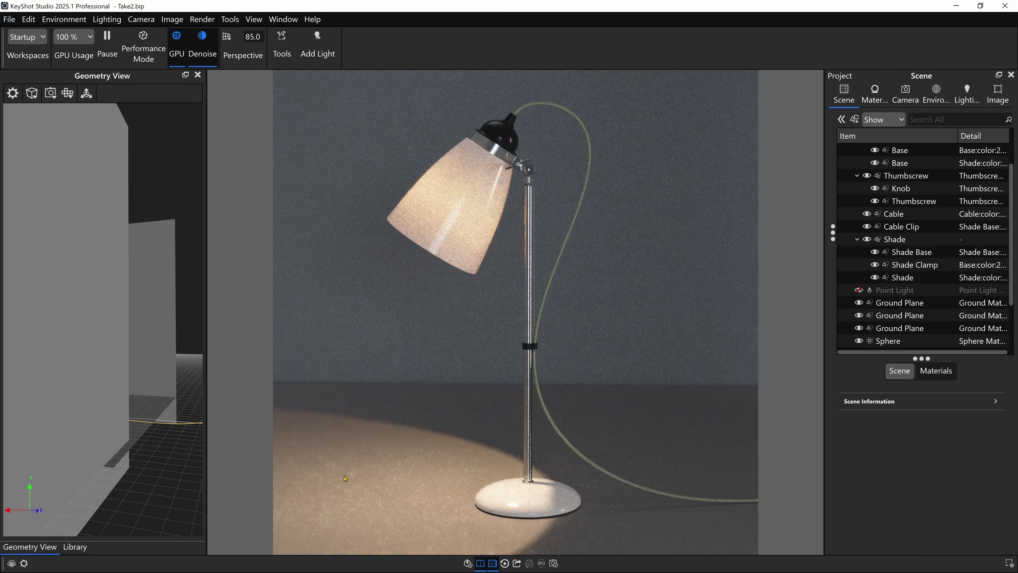
{"action": "left_click", "coordinate": [888, 342]}
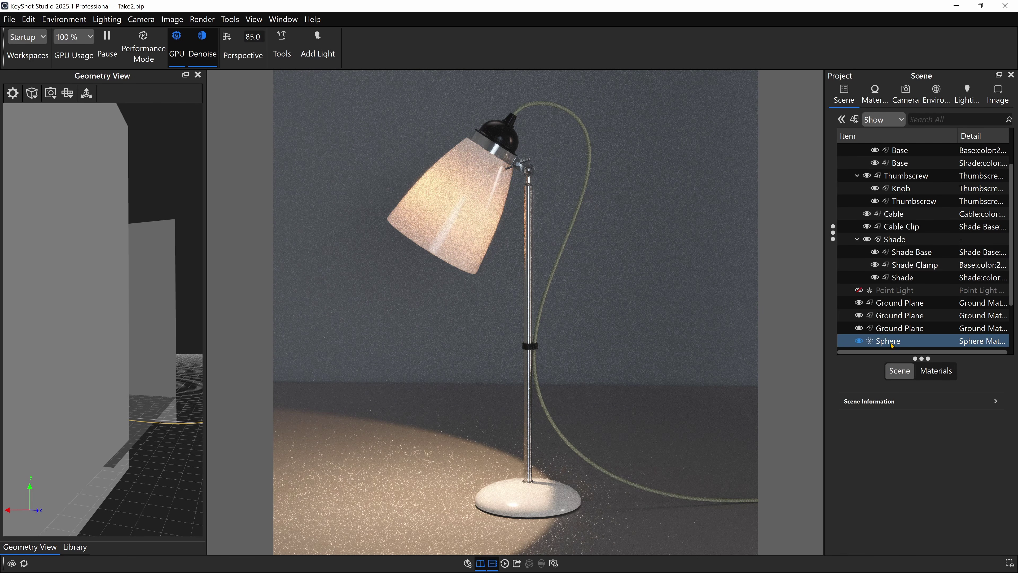
{"action": "double_click", "coordinate": [889, 341]}
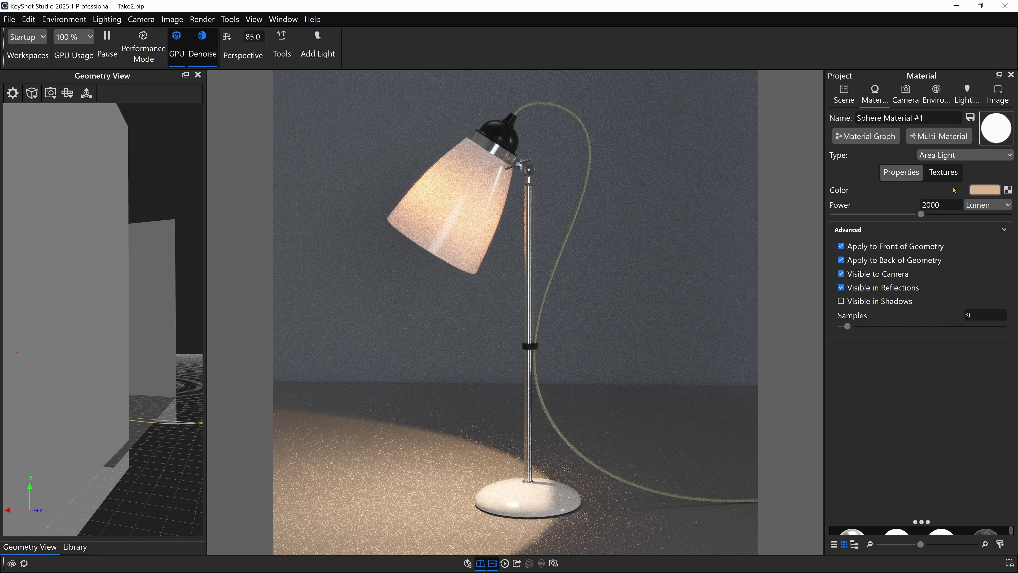
{"action": "left_click", "coordinate": [989, 313]}
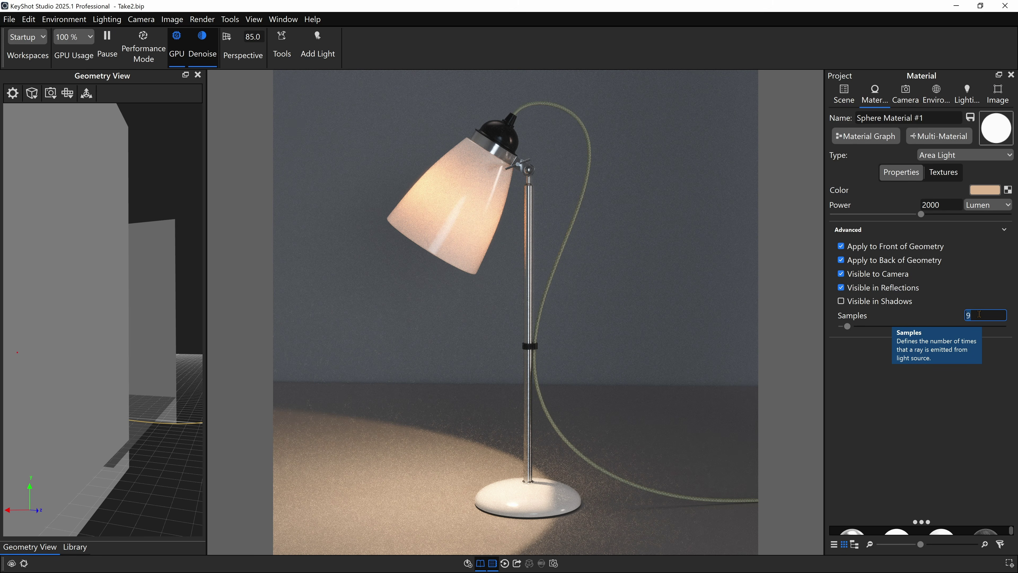
{"action": "type", "text": "64"}
{"action": "key", "text": "Return"}
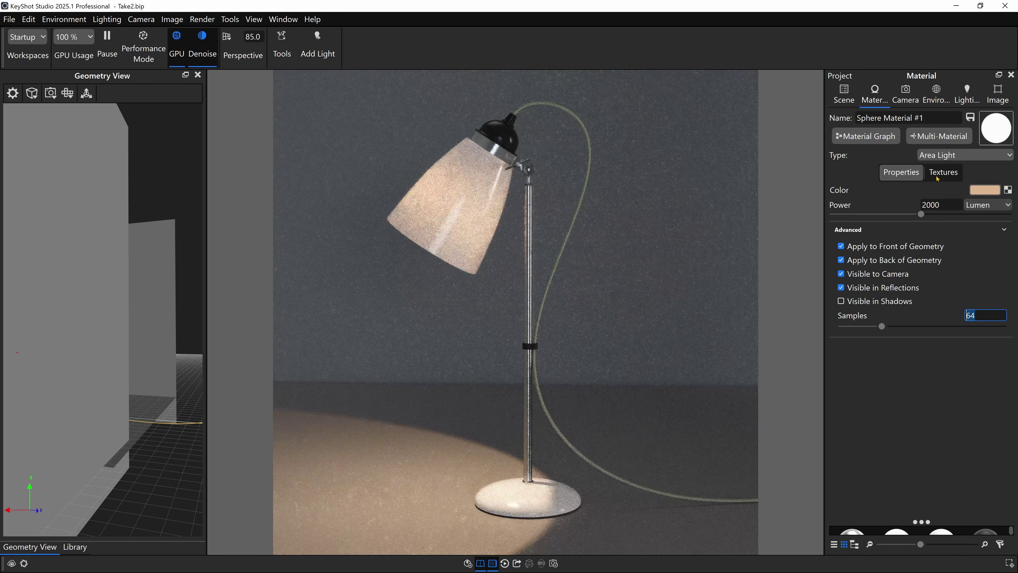